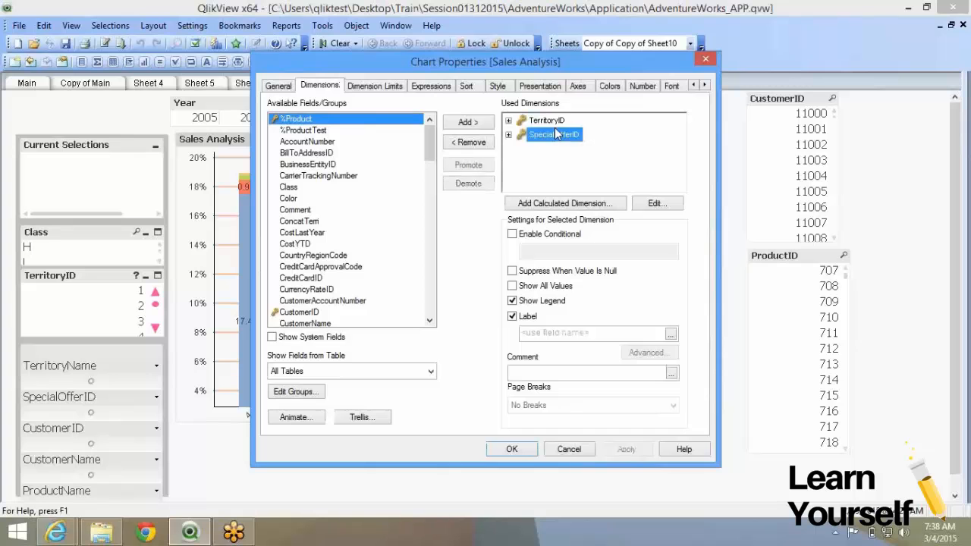
- Replace the Sales Analysis chart's dimensions SpecialOfferID and TerritoryID with ProductID
left_click(474, 145)
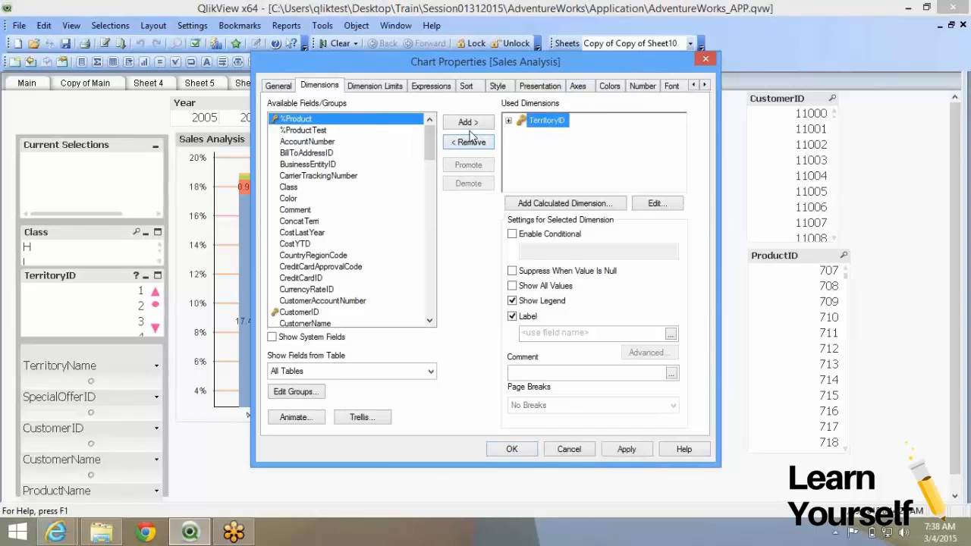
left_click(466, 142)
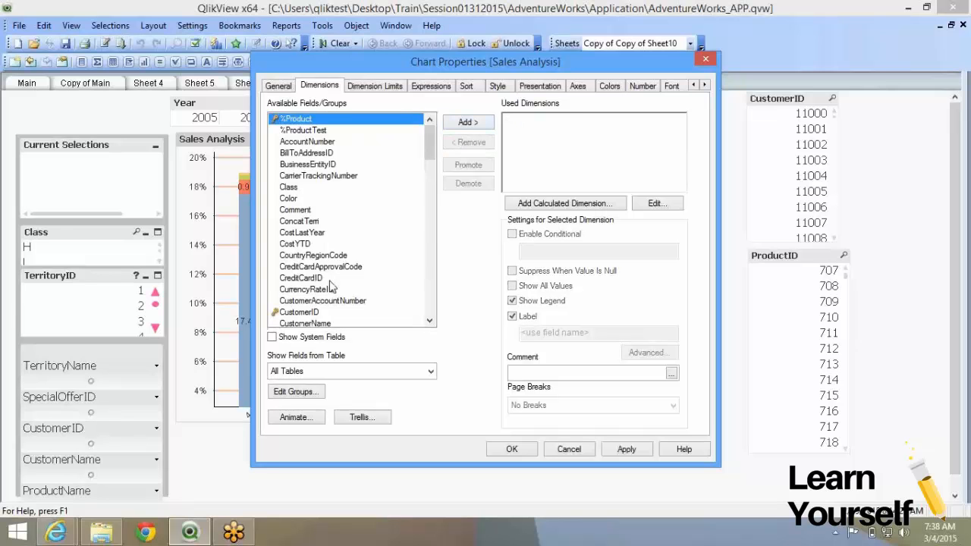
left_click(329, 279)
key("p")
scroll(331, 285, "down", 2)
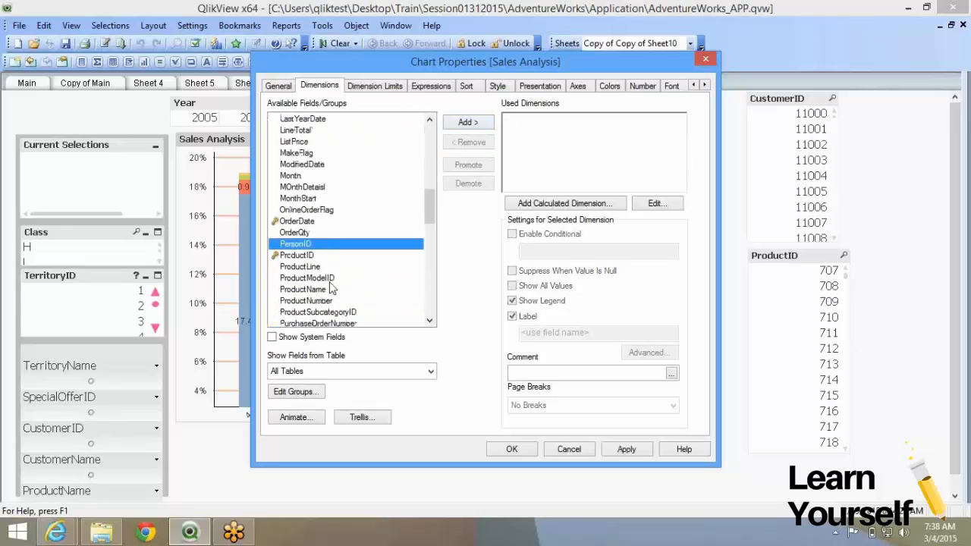
left_click(332, 256)
left_click(460, 125)
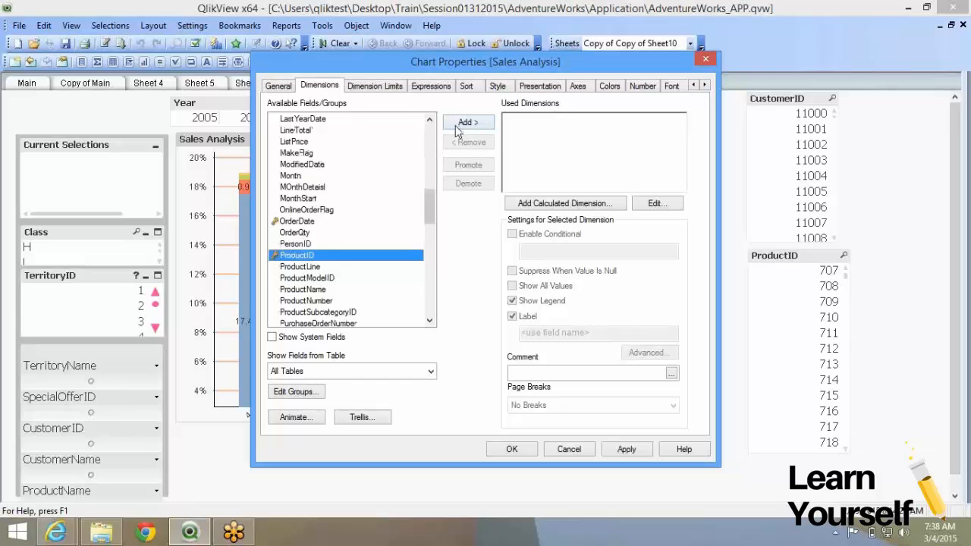
left_click(511, 449)
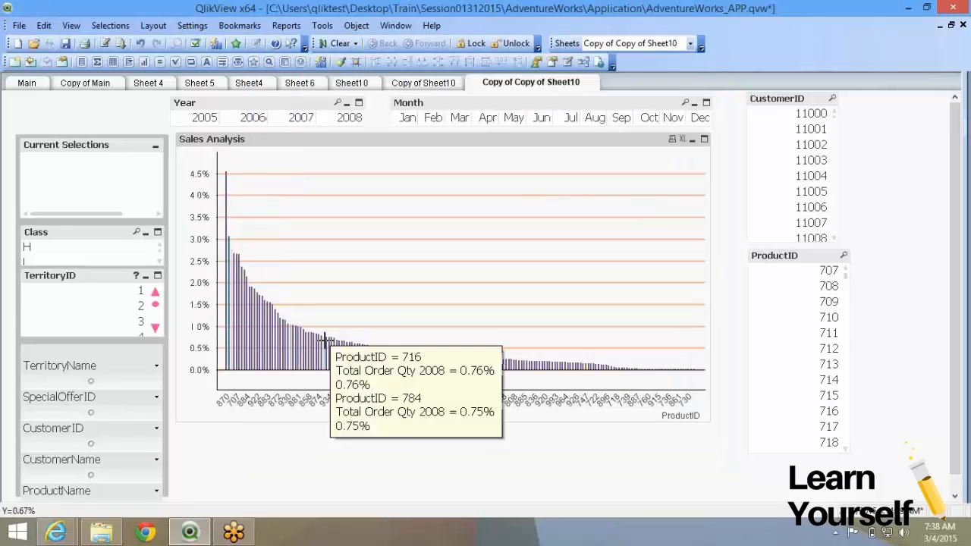
- Enable the X-axis scrollbar on the Sales Analysis chart when the number of items exceeds 10
right_click(306, 243)
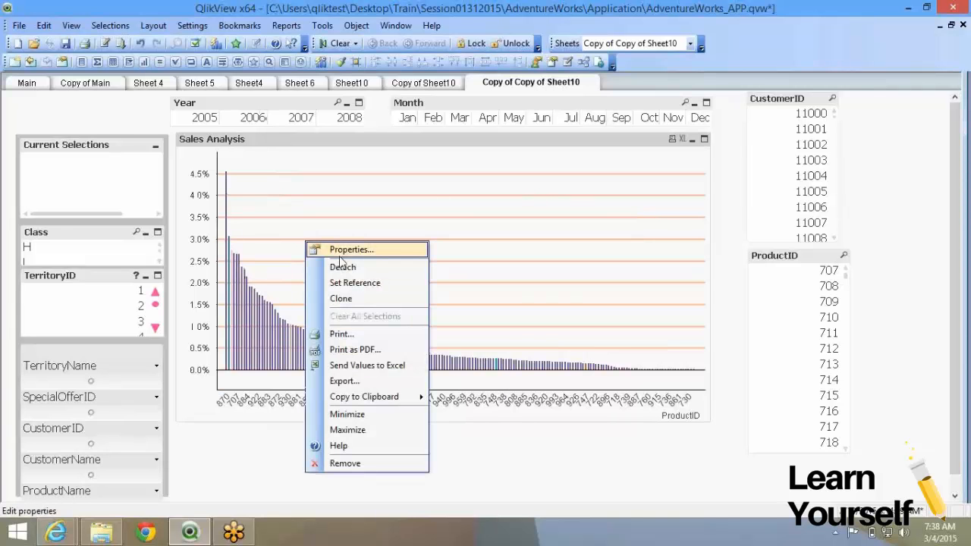
left_click(338, 255)
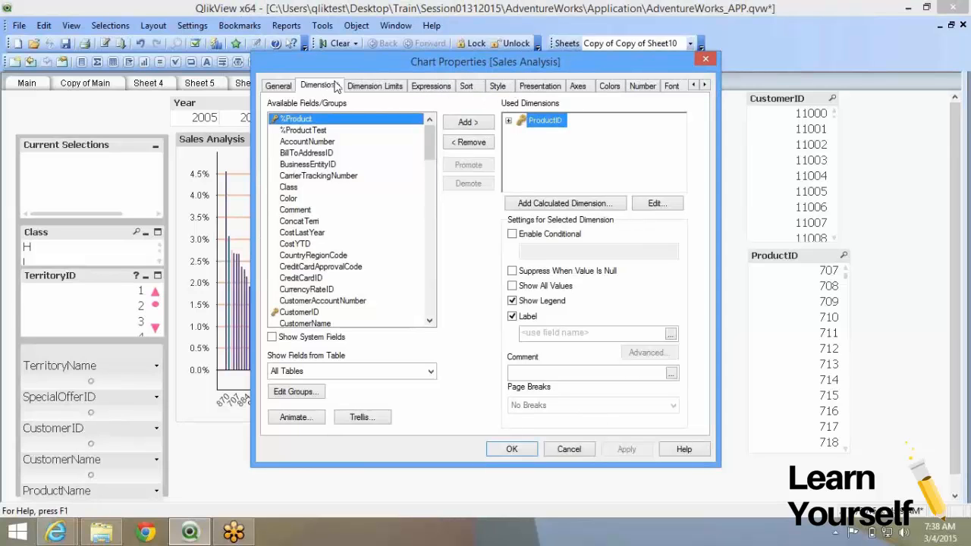
left_click(551, 88)
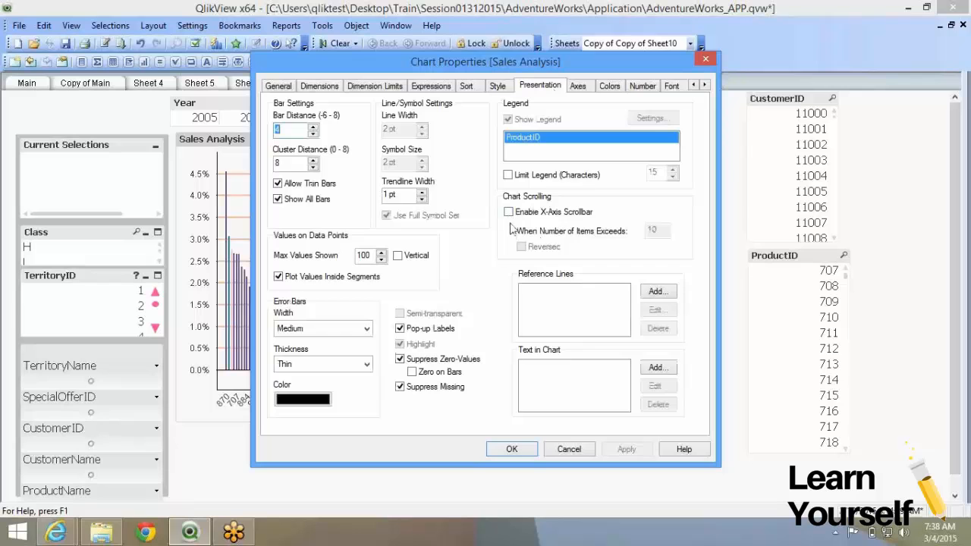
left_click(509, 213)
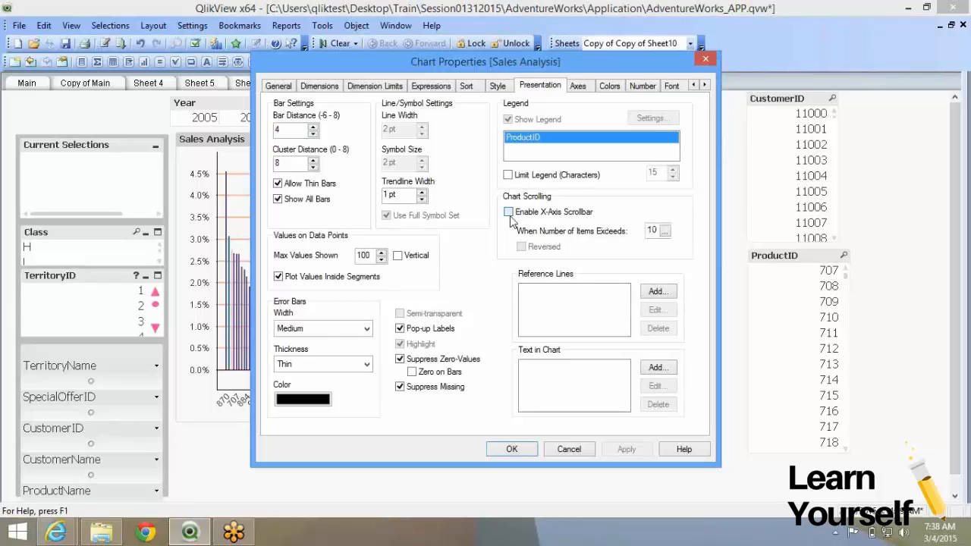
double_click(652, 230)
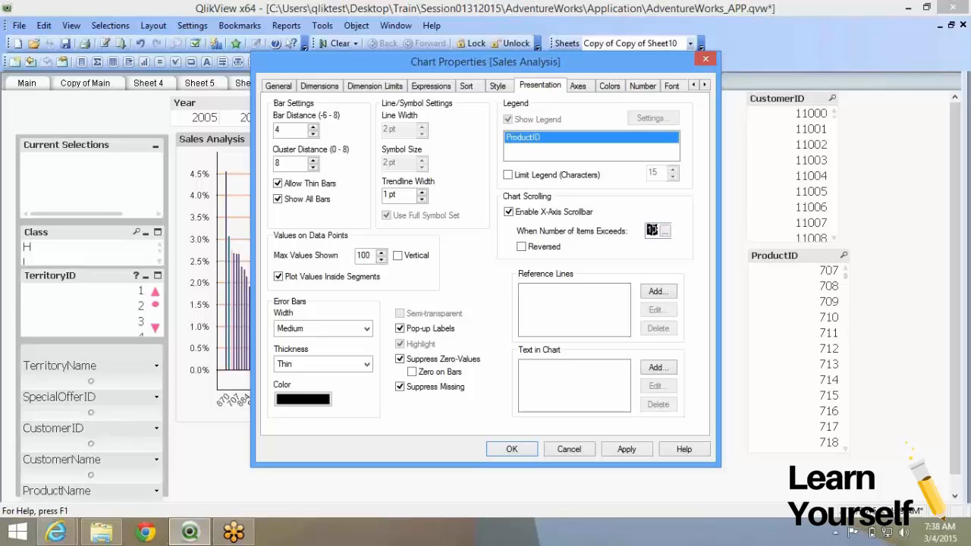
left_click(510, 450)
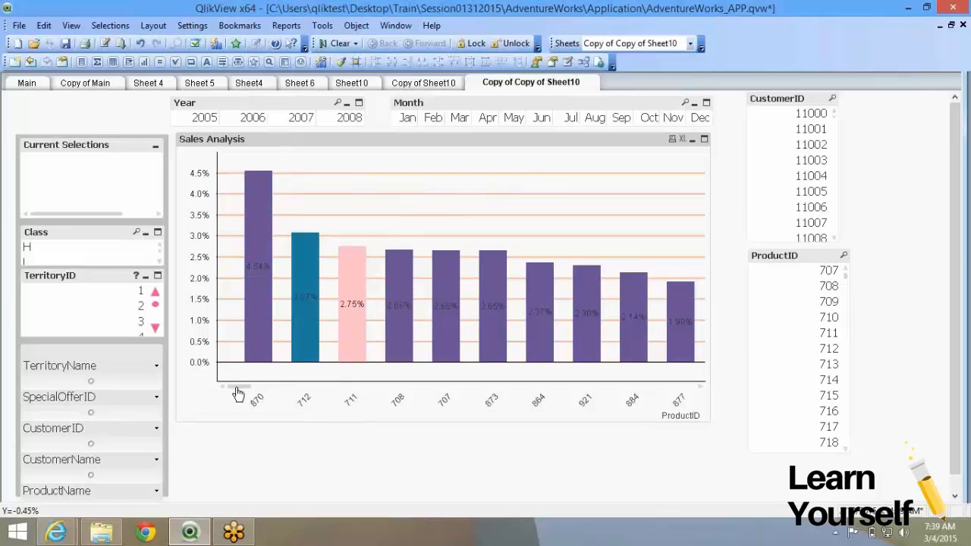
- Delete the Total Order Qty 2007 expression from the Sales Analysis chart
left_click_drag(239, 389, 217, 373)
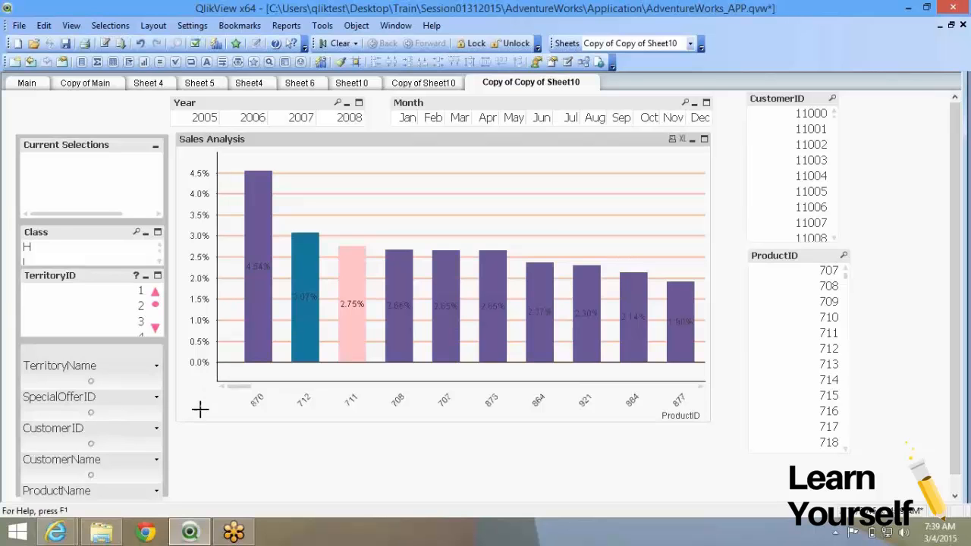
left_click_drag(237, 393, 345, 394)
left_click_drag(559, 394, 346, 394)
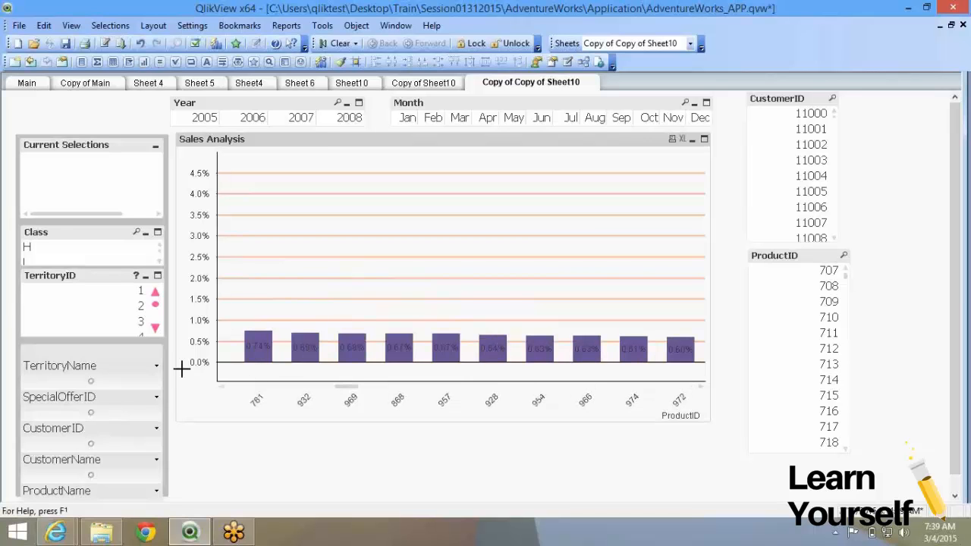
left_click(222, 387)
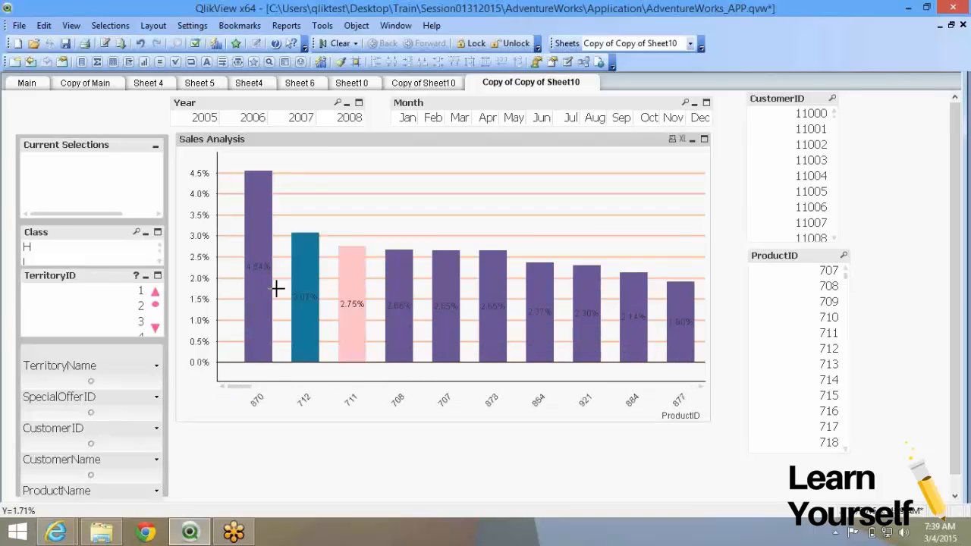
right_click(328, 182)
left_click(345, 189)
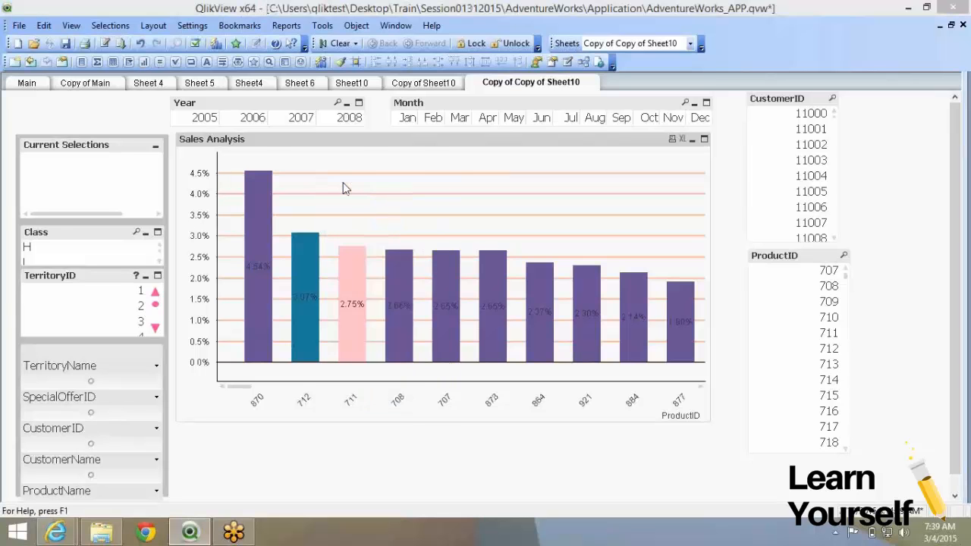
left_click(431, 85)
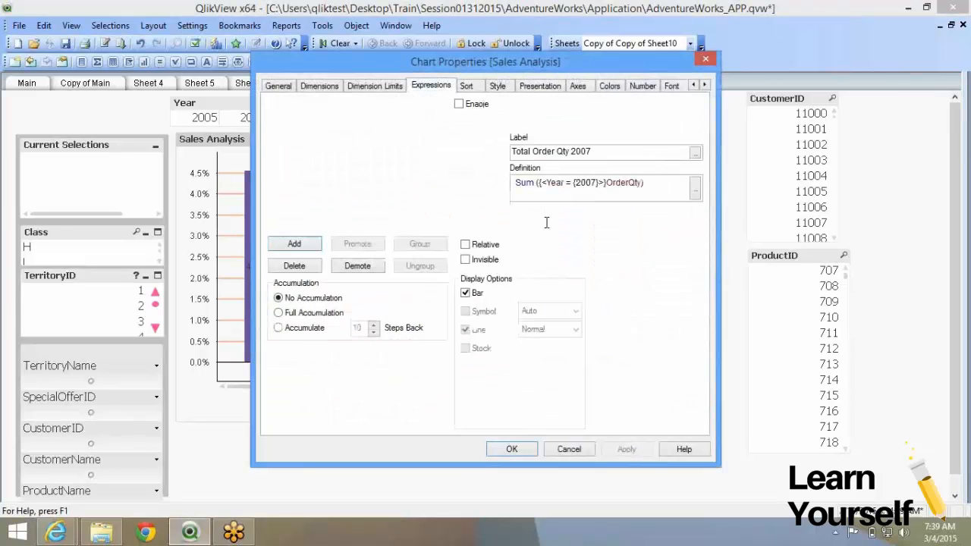
left_click(304, 267)
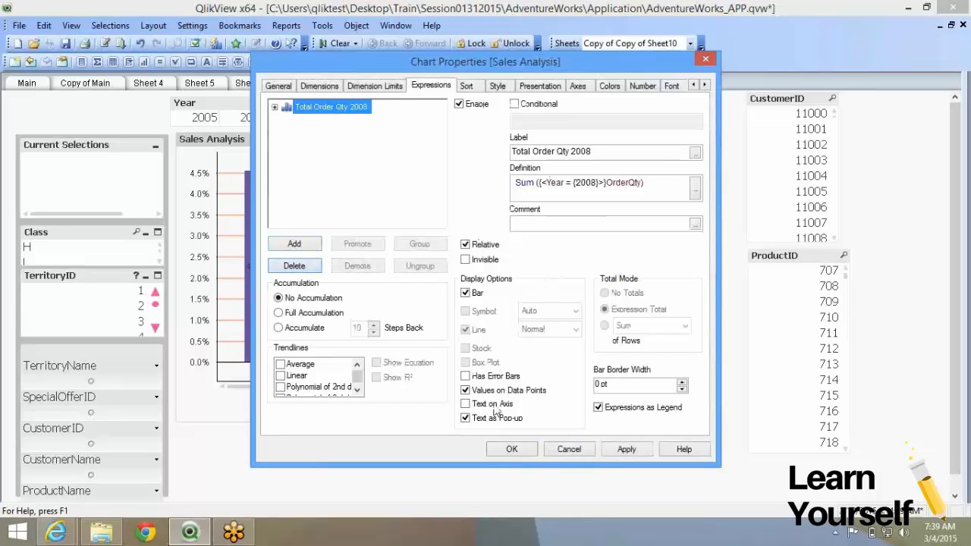
left_click(512, 449)
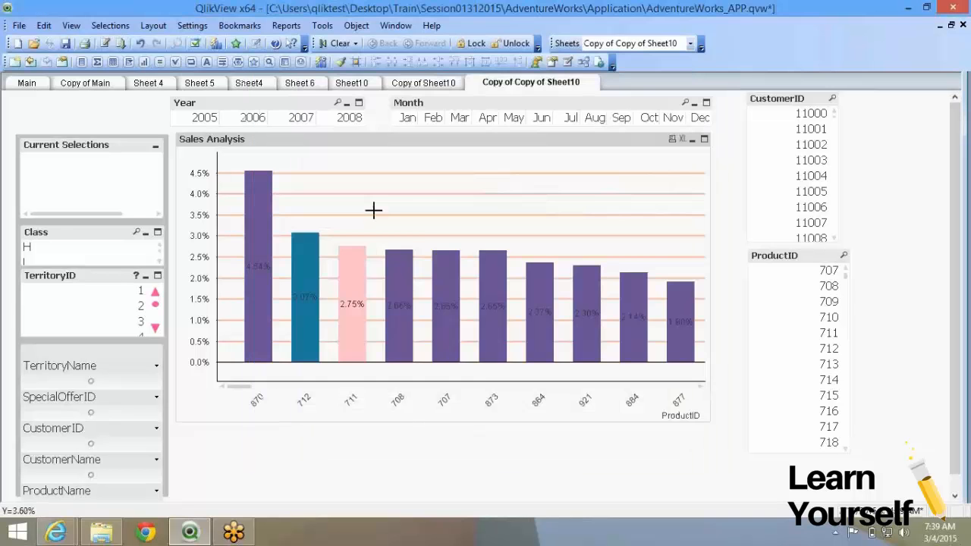
- Examine the Total Order Qty 2008 expression's definition and Relative setting, and compare the percentage bars across the products
right_click(372, 210)
left_click(395, 219)
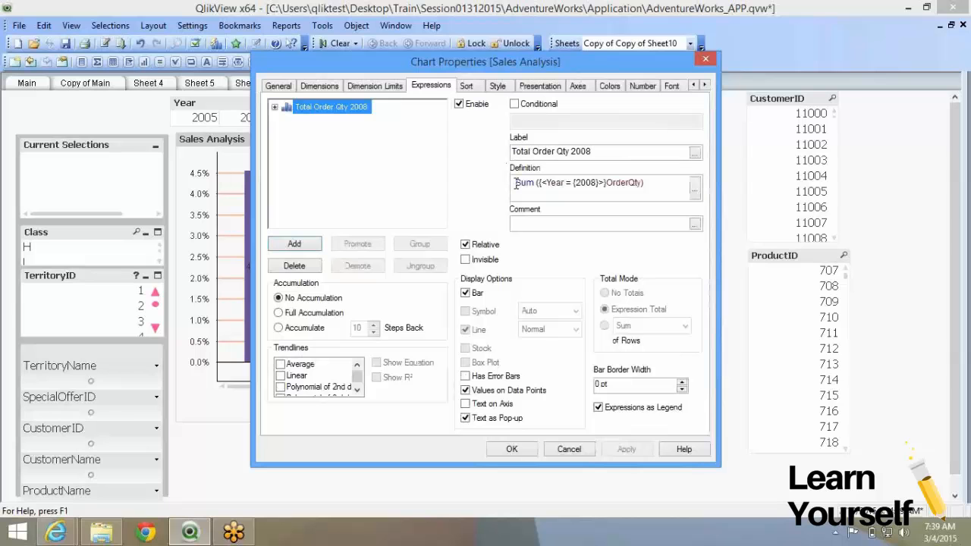
left_click_drag(516, 184, 659, 182)
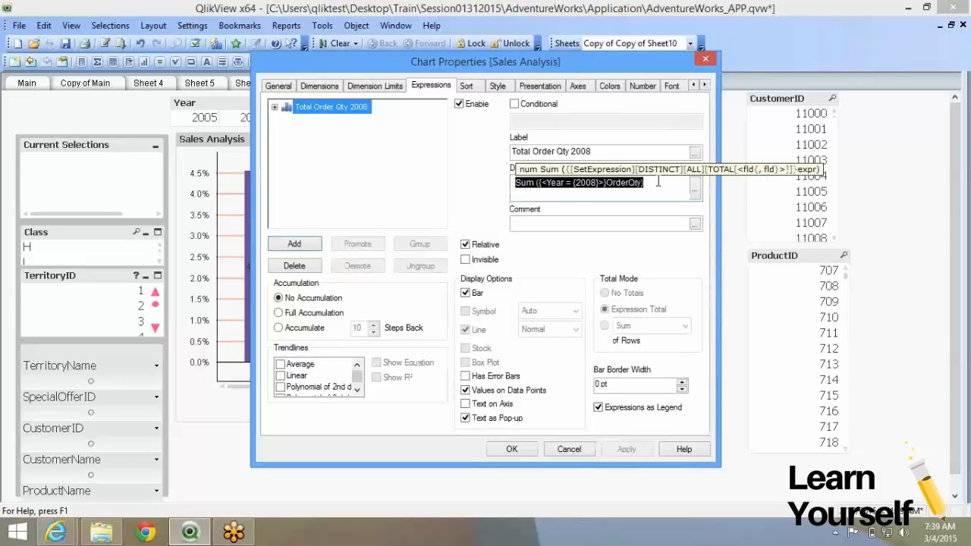
left_click(649, 186)
left_click_drag(645, 182, 478, 183)
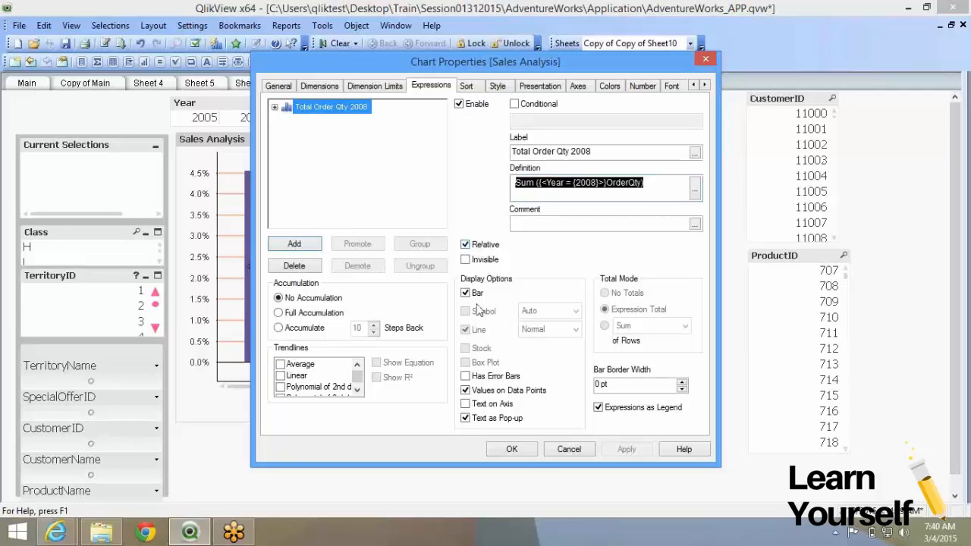
left_click(530, 451)
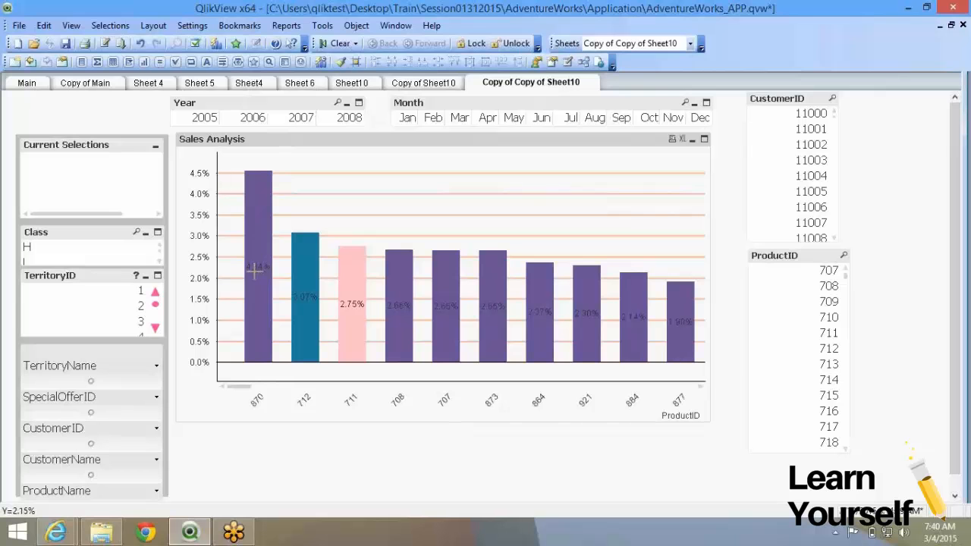
mouse_move(255, 269)
left_click_drag(239, 386, 673, 387)
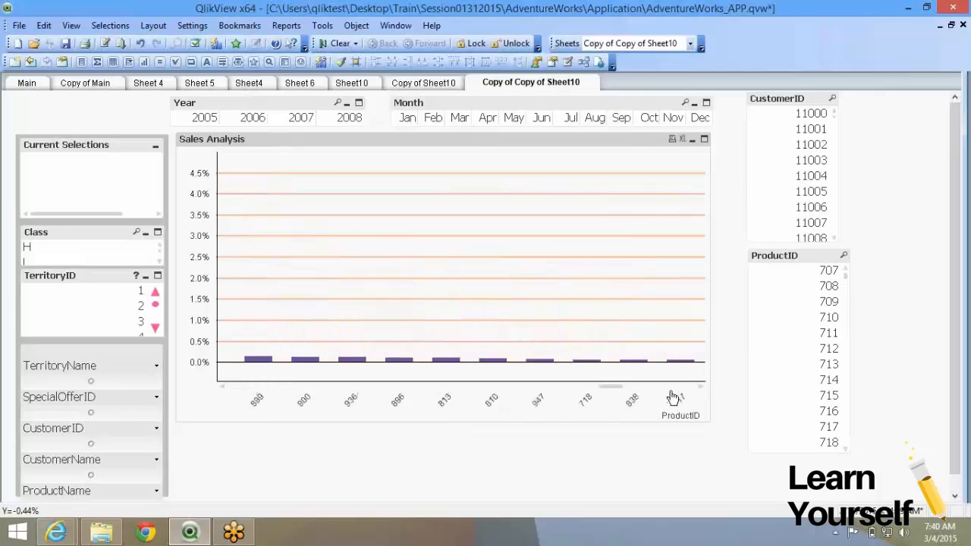
left_click(278, 388)
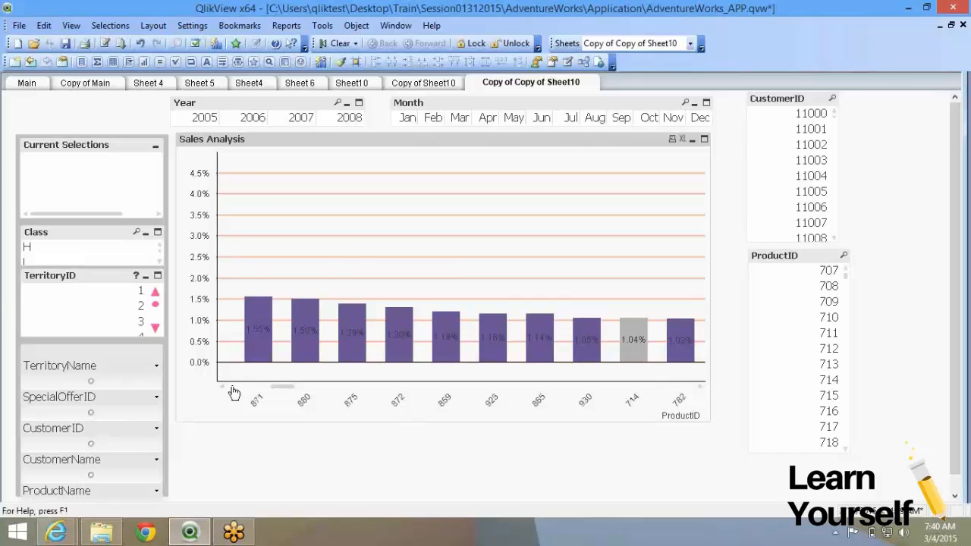
left_click(233, 388)
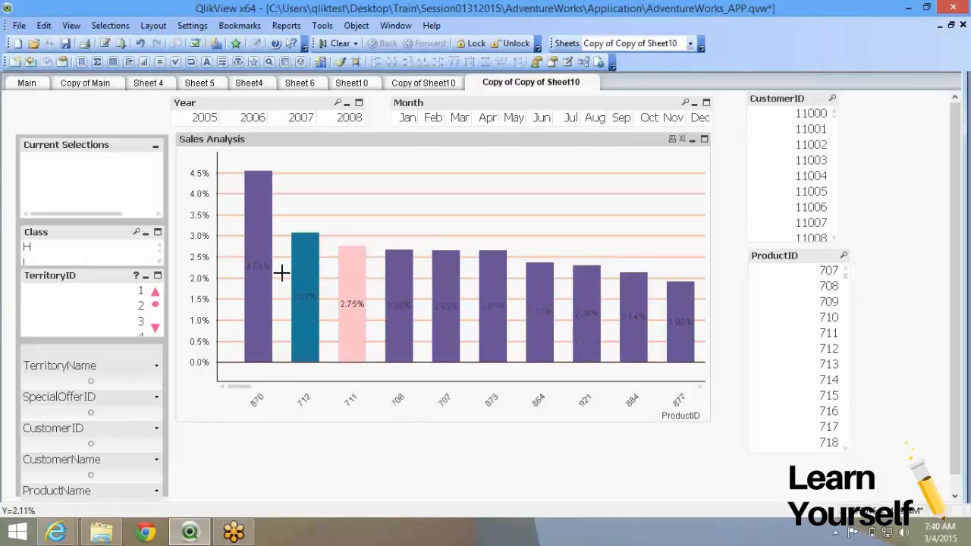
- Turn off Relative for the Total Order Qty 2008 expression and check the value of product 870
right_click(288, 211)
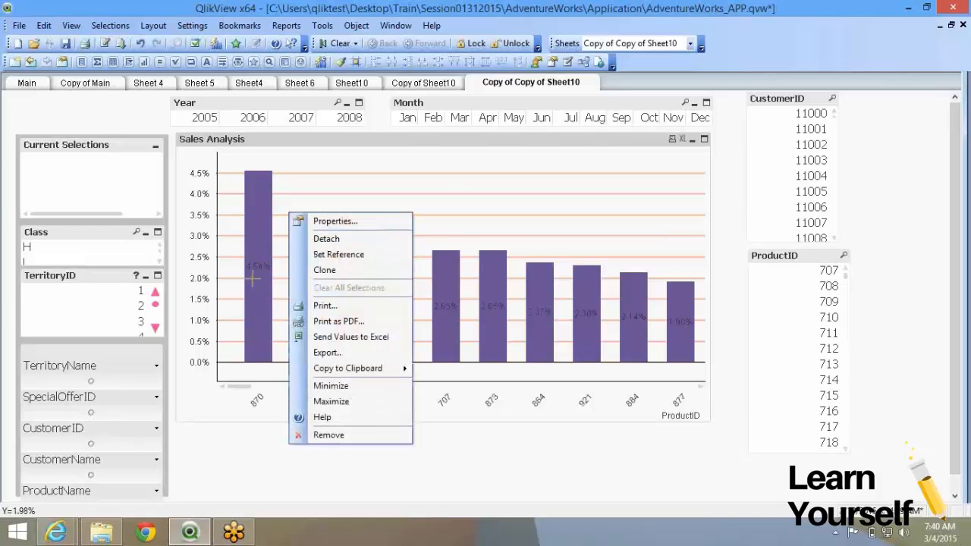
left_click(369, 221)
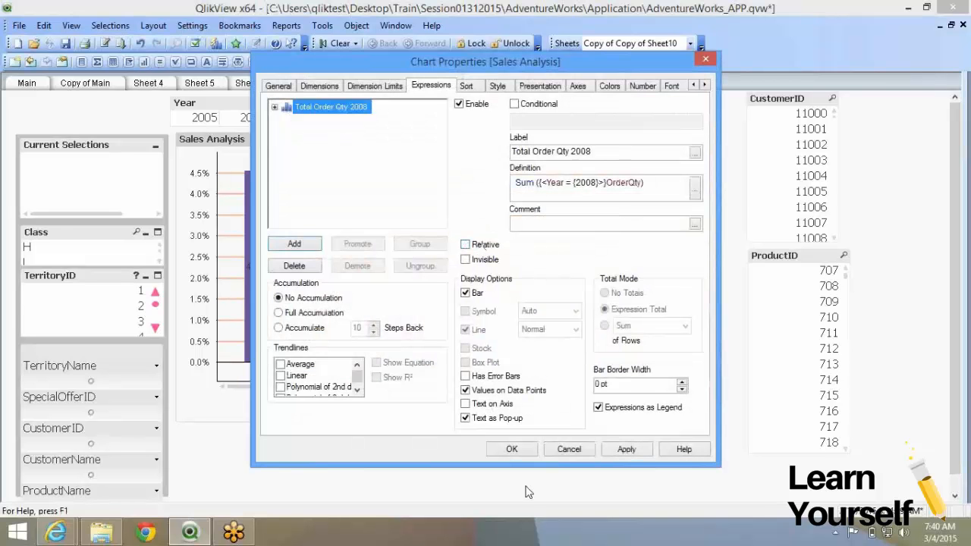
left_click(507, 450)
mouse_move(249, 279)
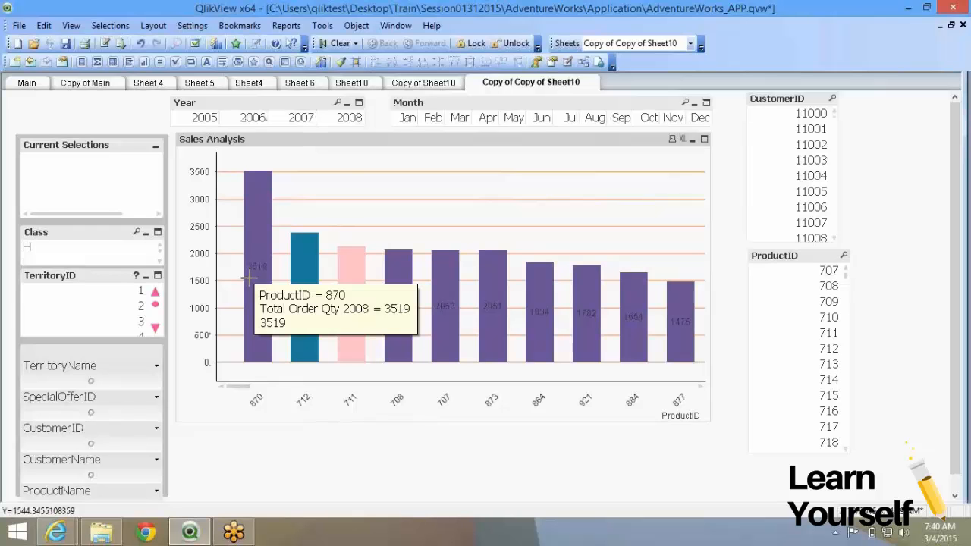
- Turn Relative back on for the Total Order Qty 2008 expression
right_click(353, 165)
left_click(361, 173)
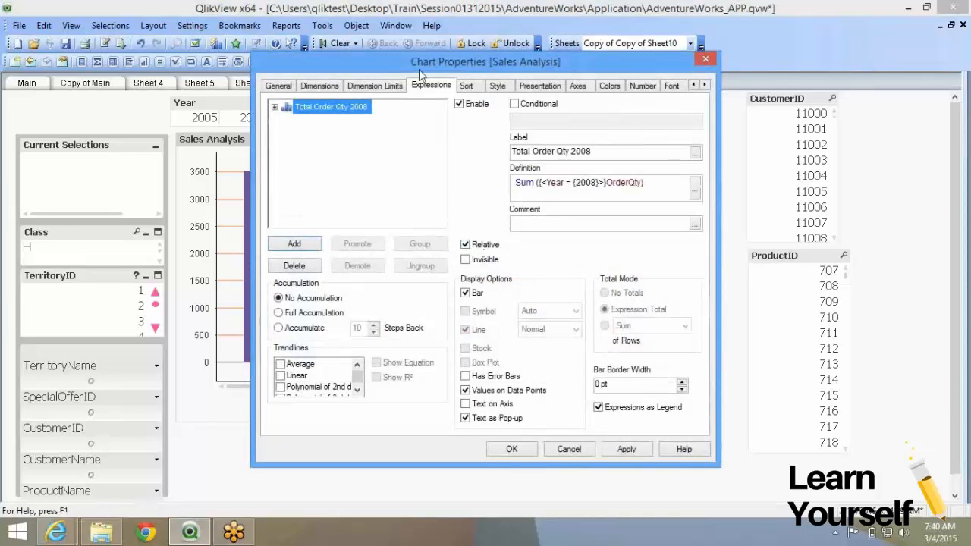
left_click_drag(419, 69, 574, 43)
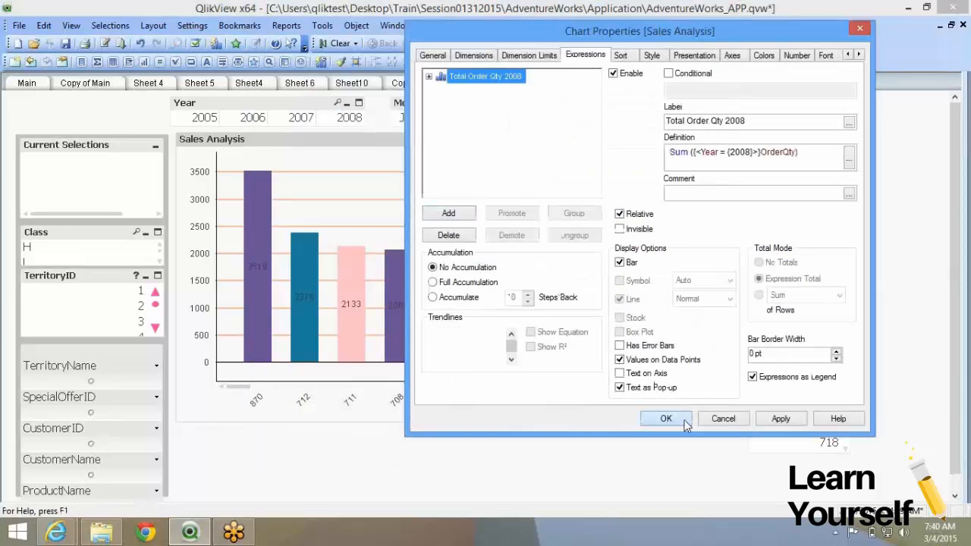
left_click(667, 436)
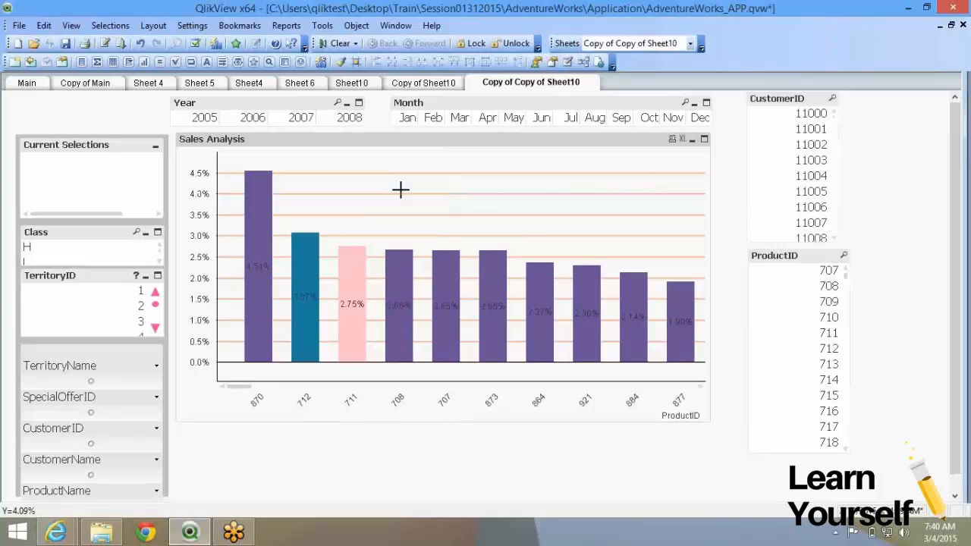
- Switch the Total Order Qty 2008 bars from percentages to absolute quantities by disabling Relative
right_click(400, 190)
left_click(443, 199)
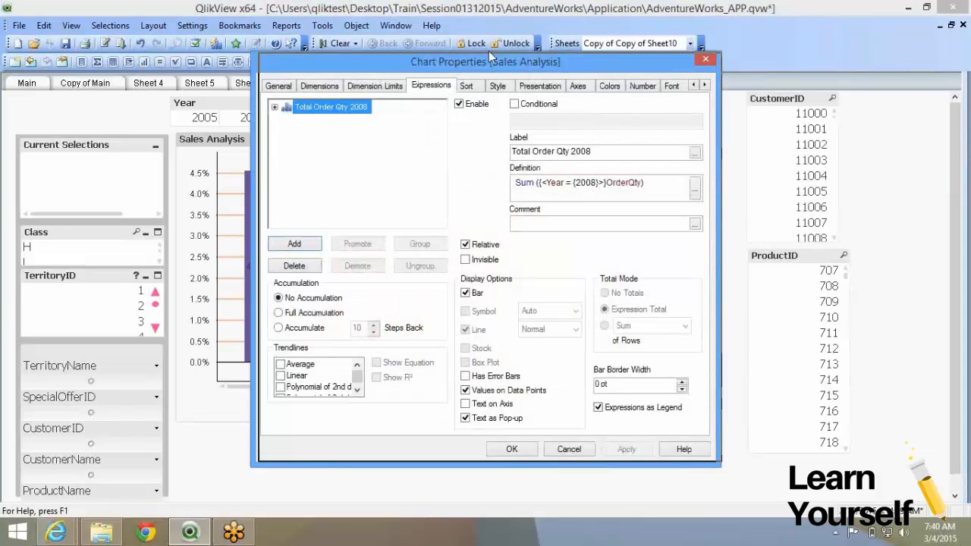
left_click_drag(489, 51, 570, 38)
left_click(575, 222)
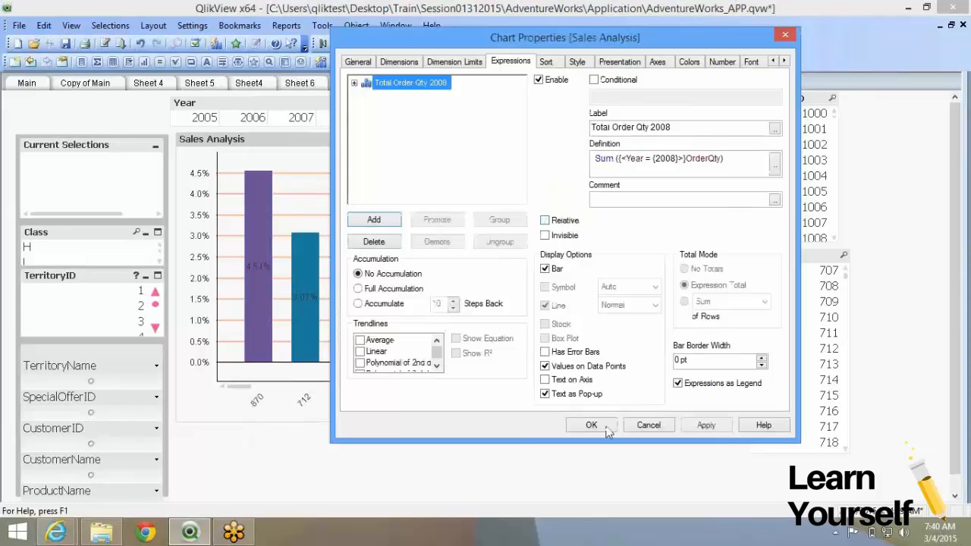
left_click(592, 426)
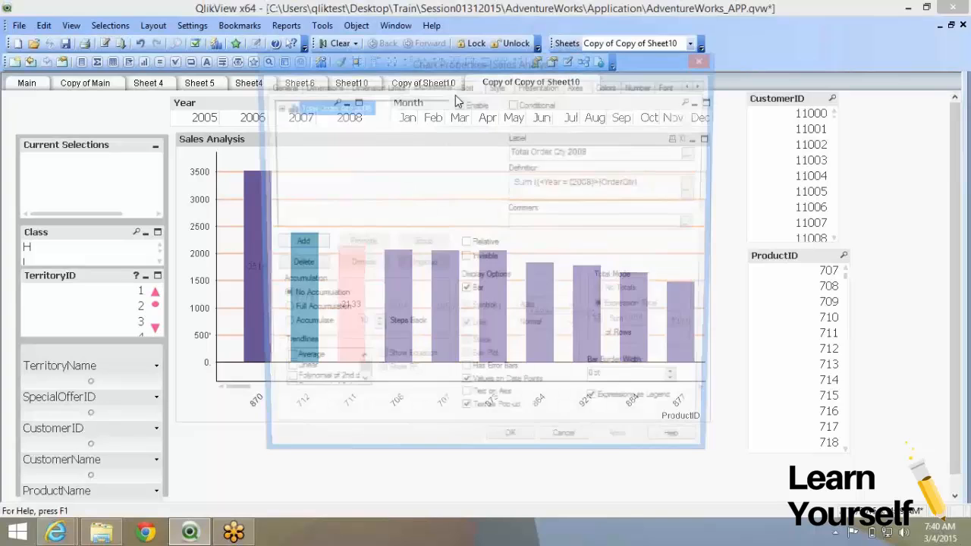
- Review the Sales Analysis chart's style and presentation settings, and check the 2008 order quantity of product 870
left_click(464, 88)
left_click(500, 88)
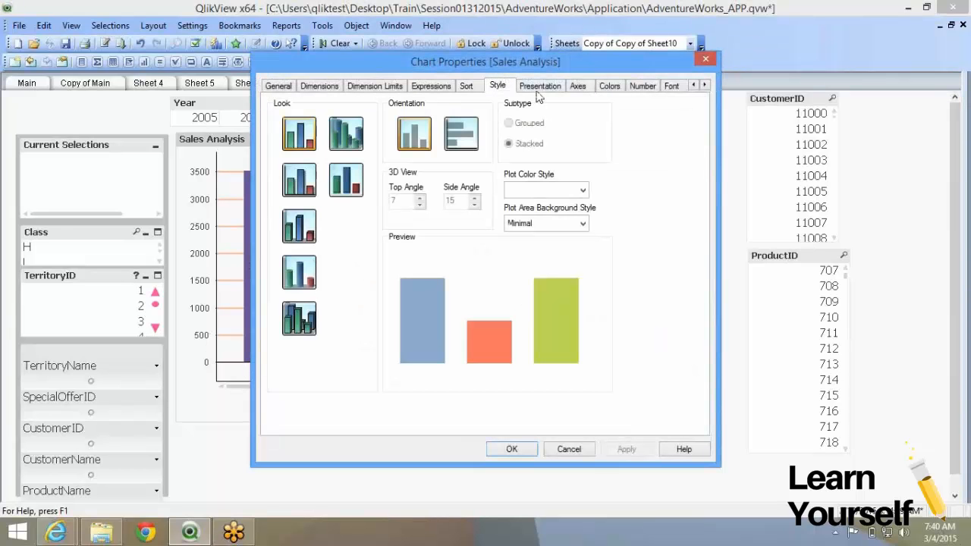
left_click(539, 87)
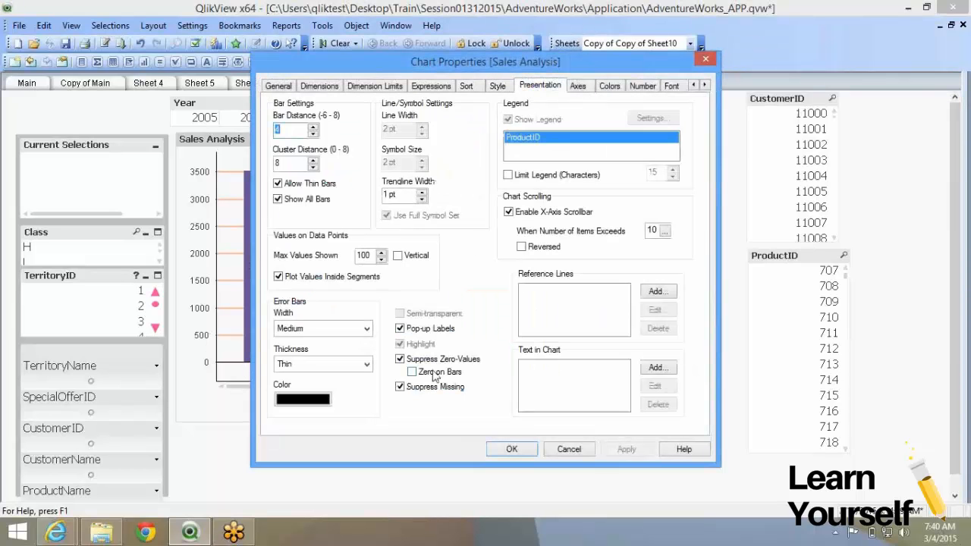
left_click(512, 455)
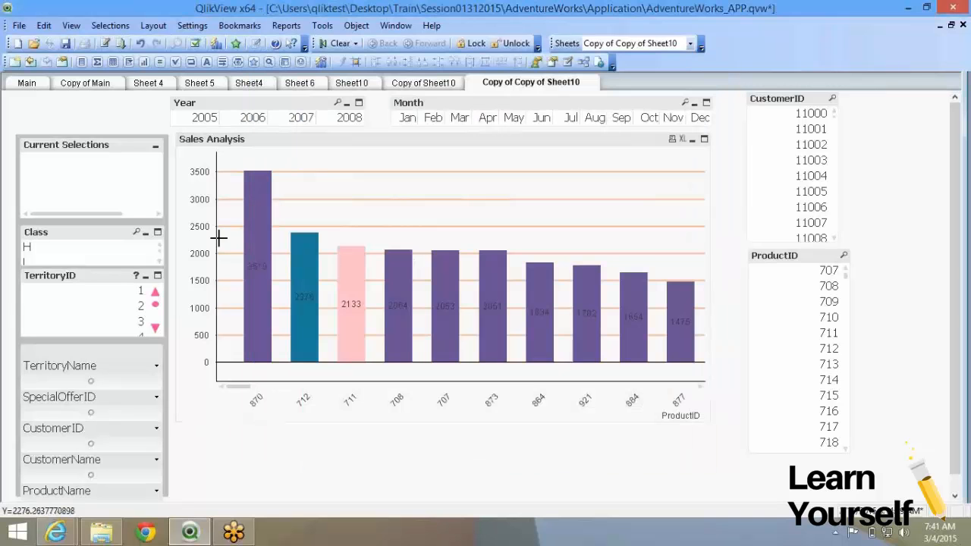
mouse_move(274, 290)
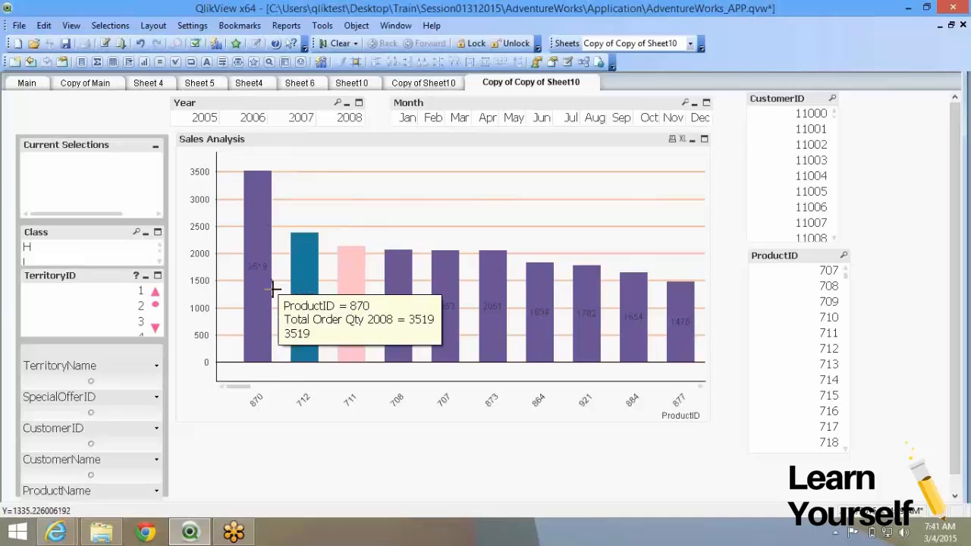
- Turn off the grid for the Total Order Qty 2008 expression axis in the Sales Analysis chart
right_click(468, 163)
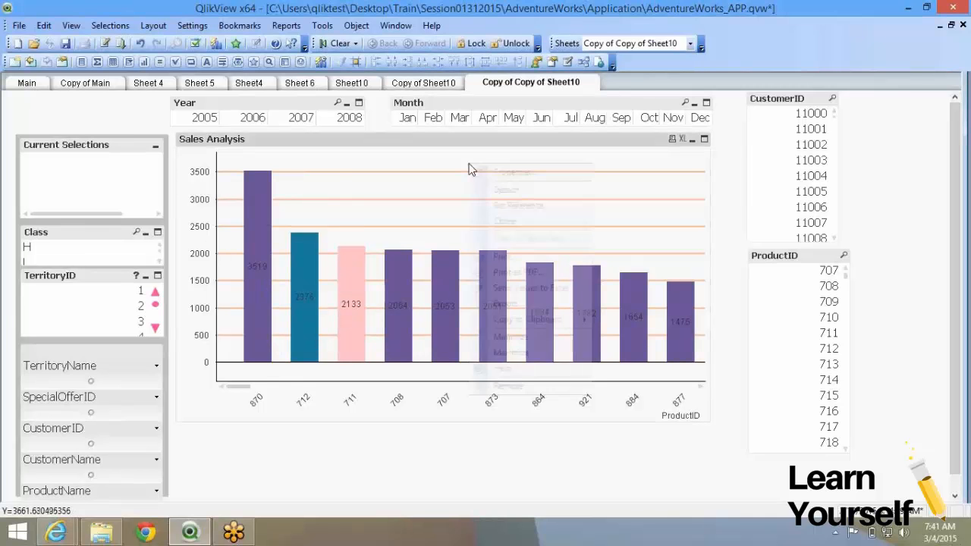
key("Escape")
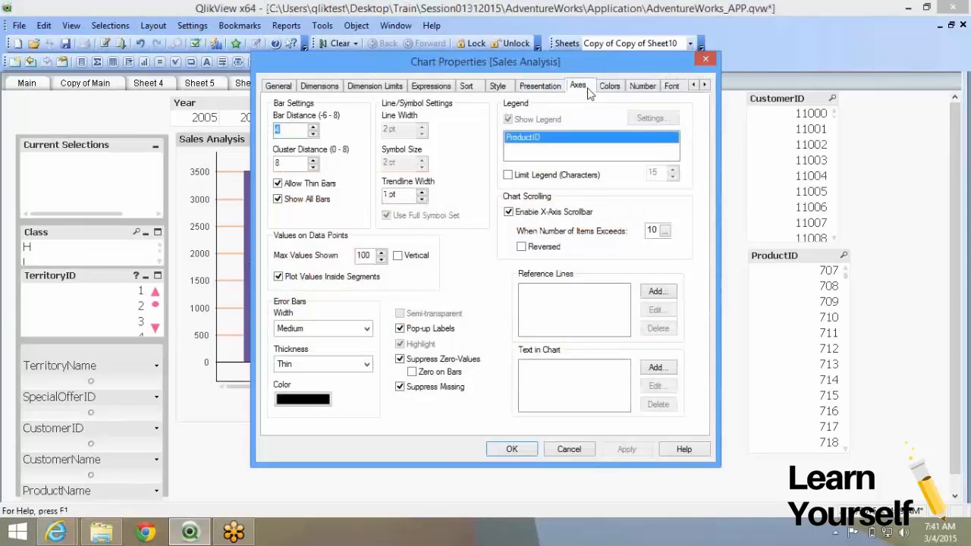
left_click(578, 86)
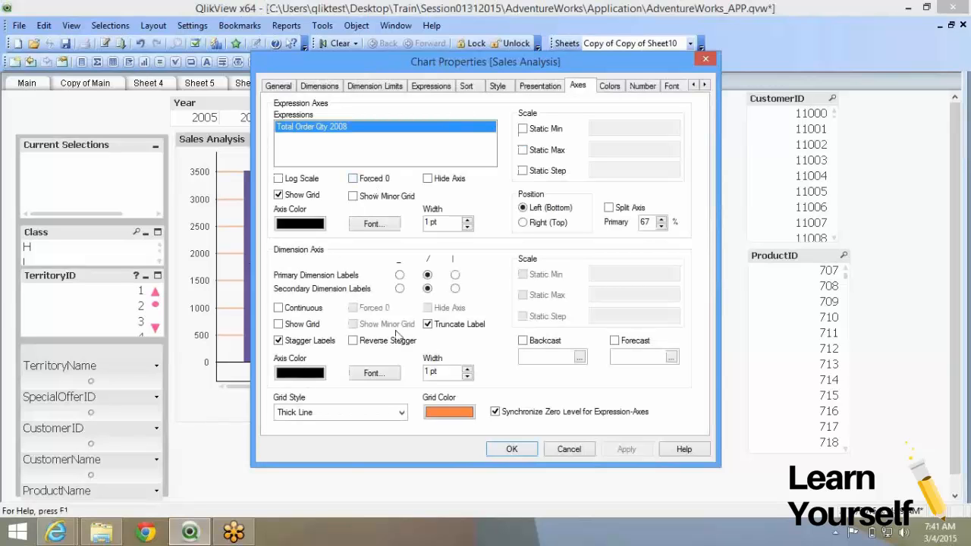
left_click(303, 195)
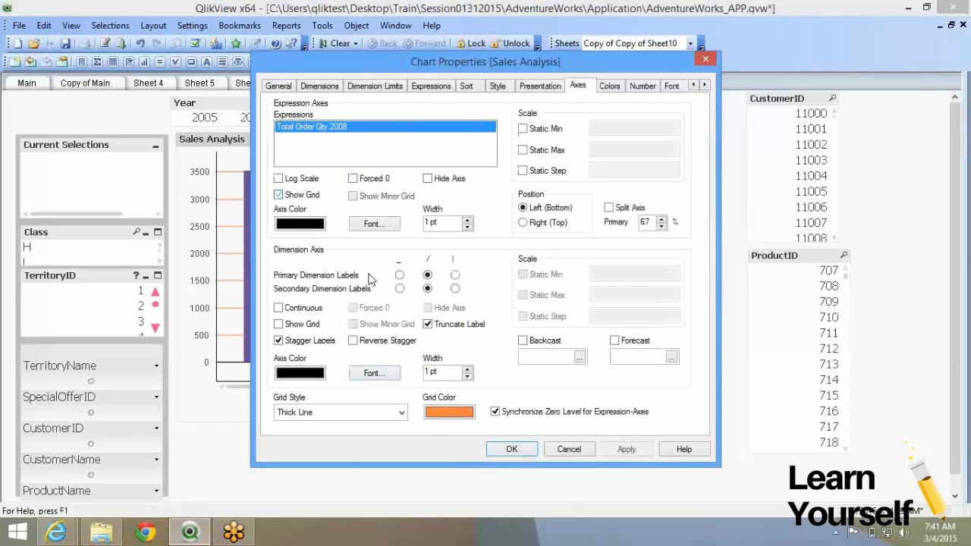
left_click(513, 450)
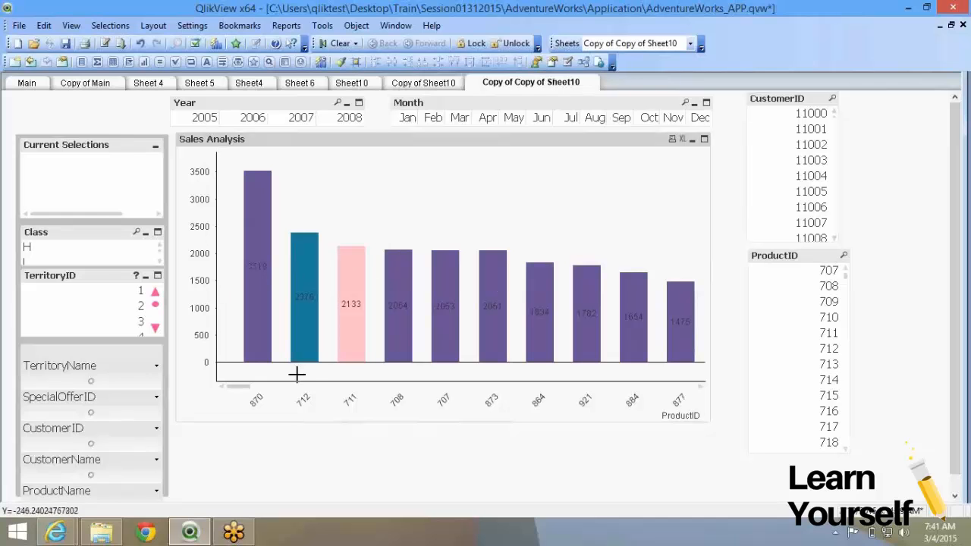
- Add a primary Y reference line labelled Budget Units with expression 900, and check it against all products
right_click(357, 201)
left_click(383, 213)
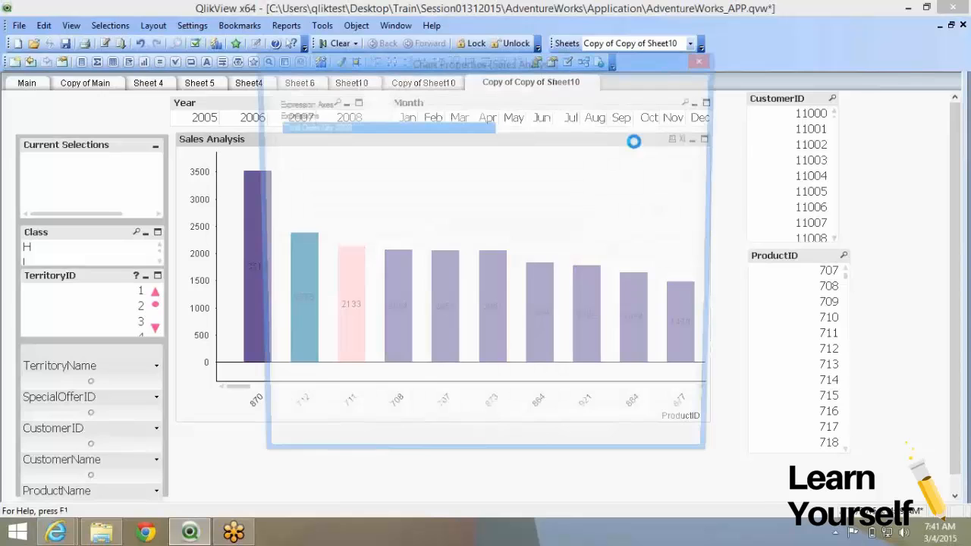
left_click(541, 85)
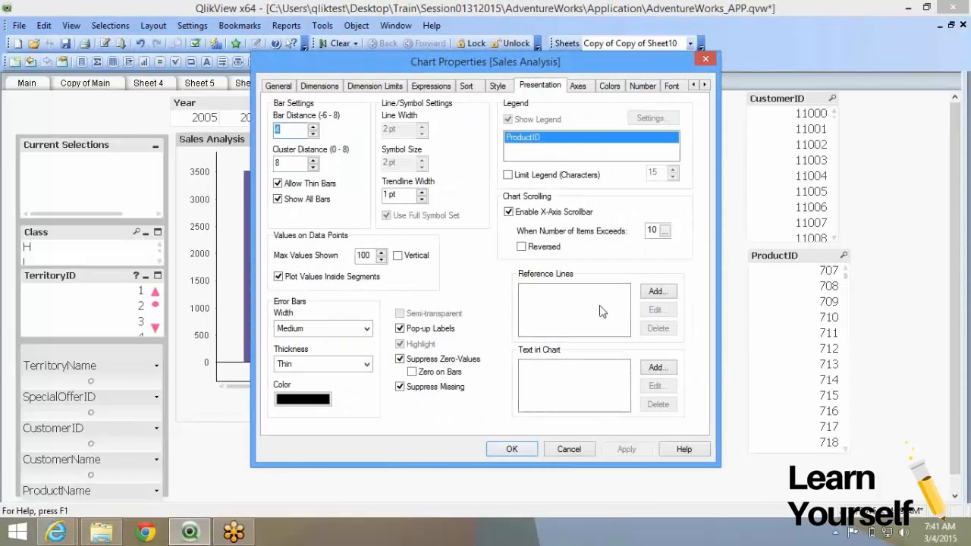
left_click(654, 294)
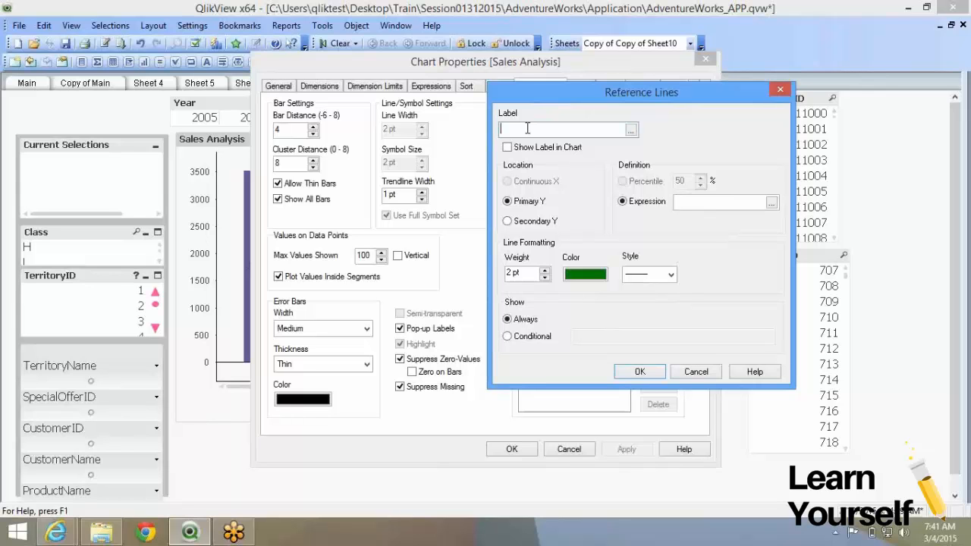
type("Budget Units")
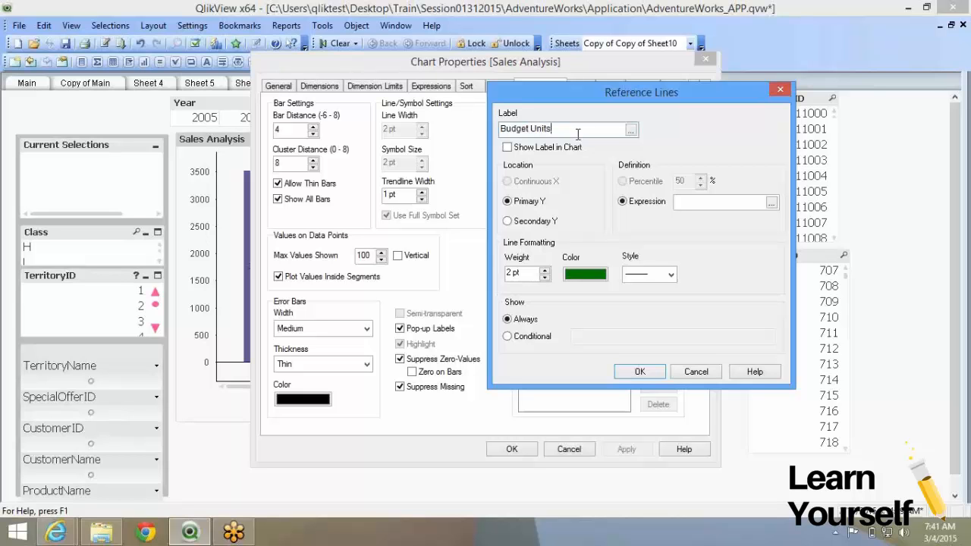
left_click(683, 202)
type("900")
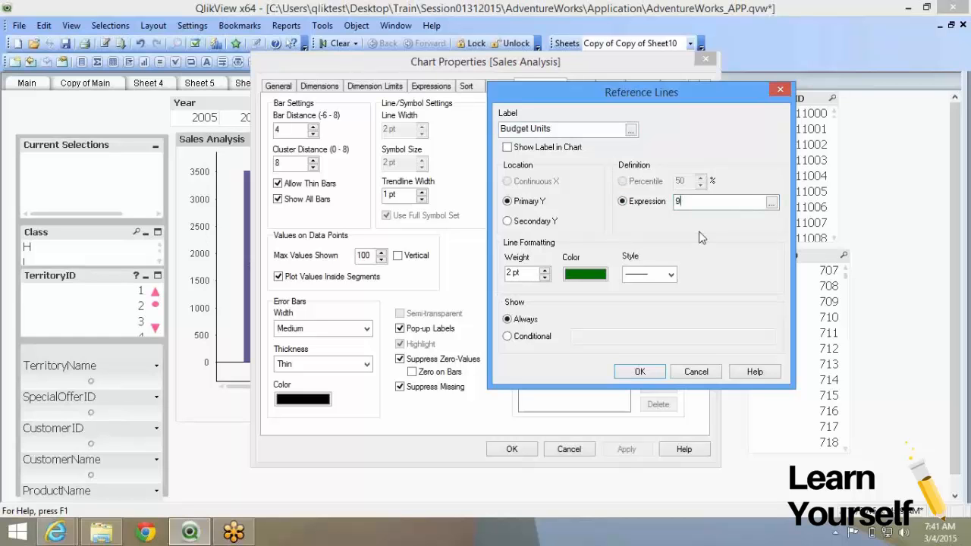
left_click(653, 372)
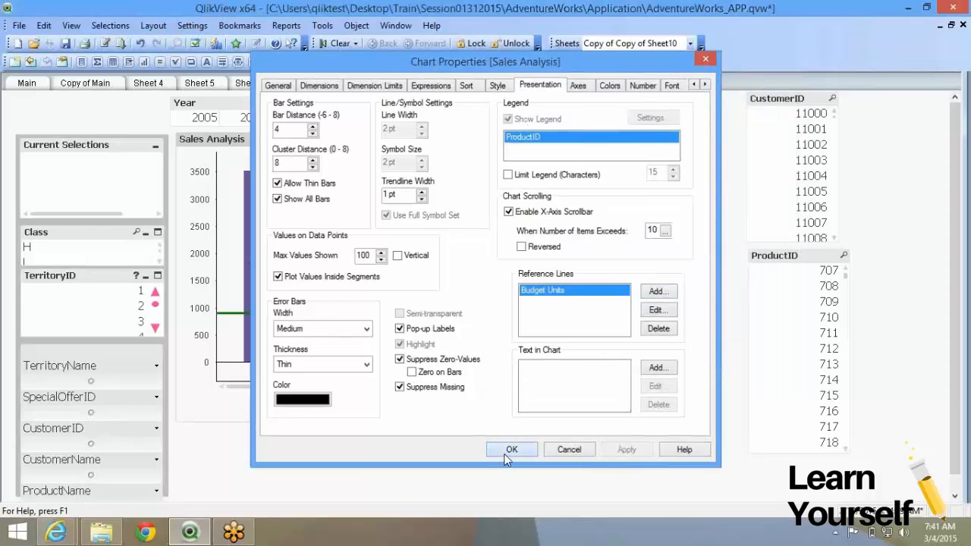
left_click(511, 450)
left_click_drag(268, 390, 678, 392)
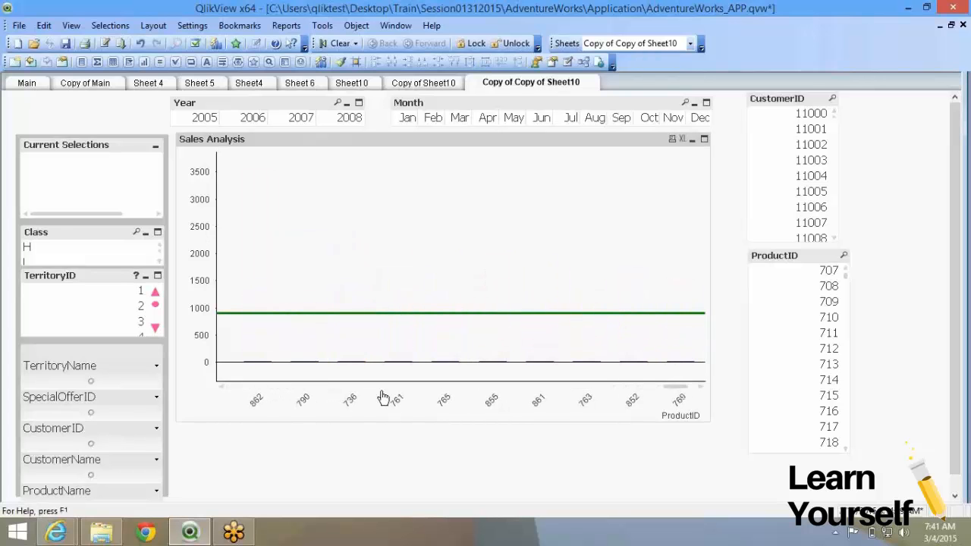
left_click_drag(384, 398, 158, 392)
- Add a second primary Y reference line to the Sales Analysis chart, labelled Forecast, with expression 650
right_click(326, 248)
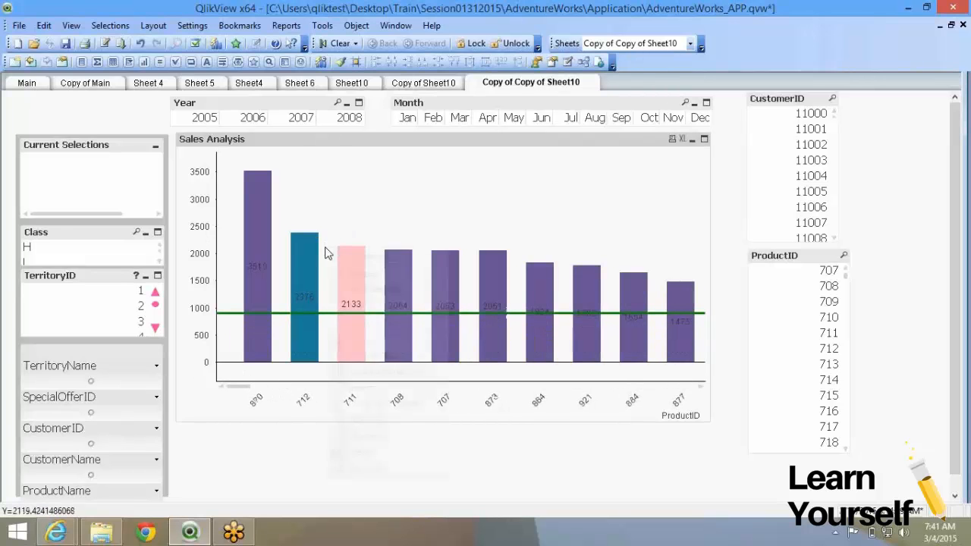
left_click(355, 257)
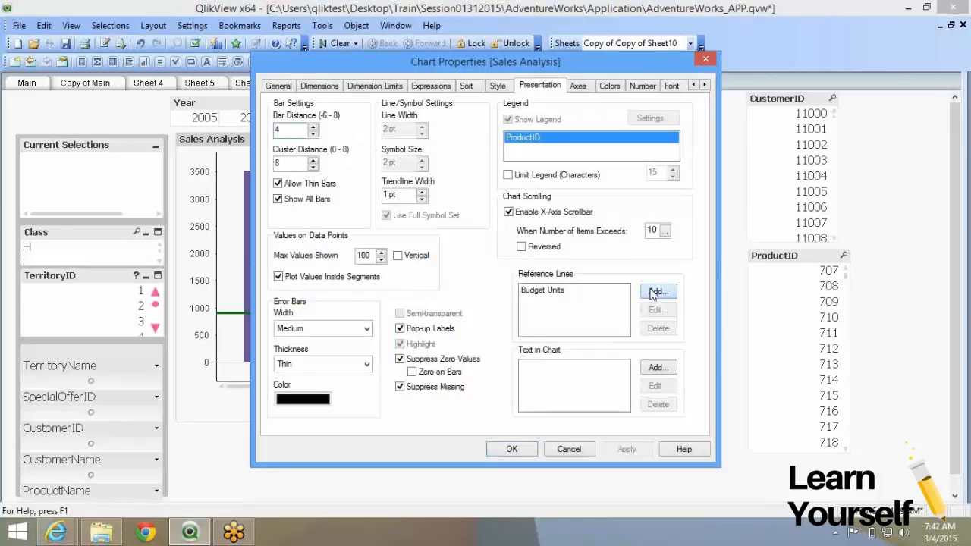
left_click(654, 293)
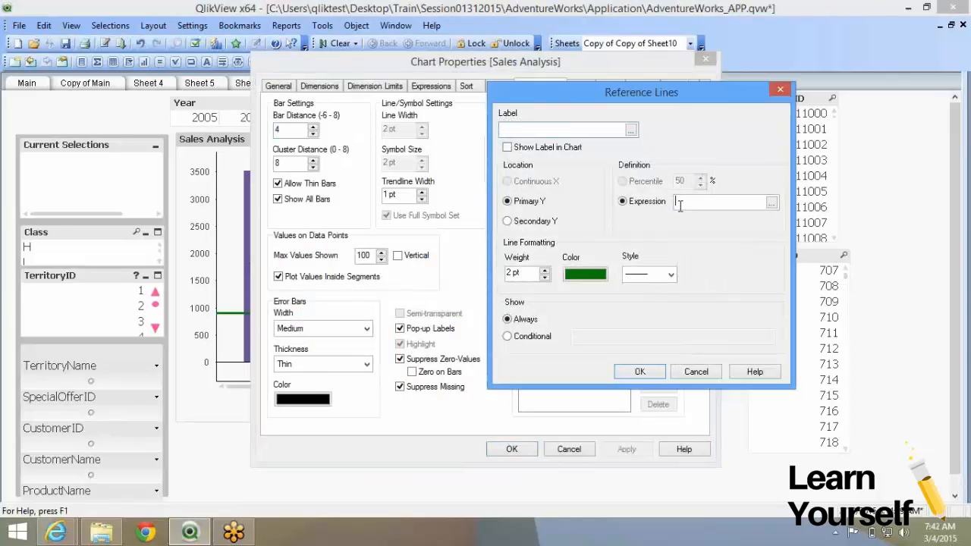
type("6")
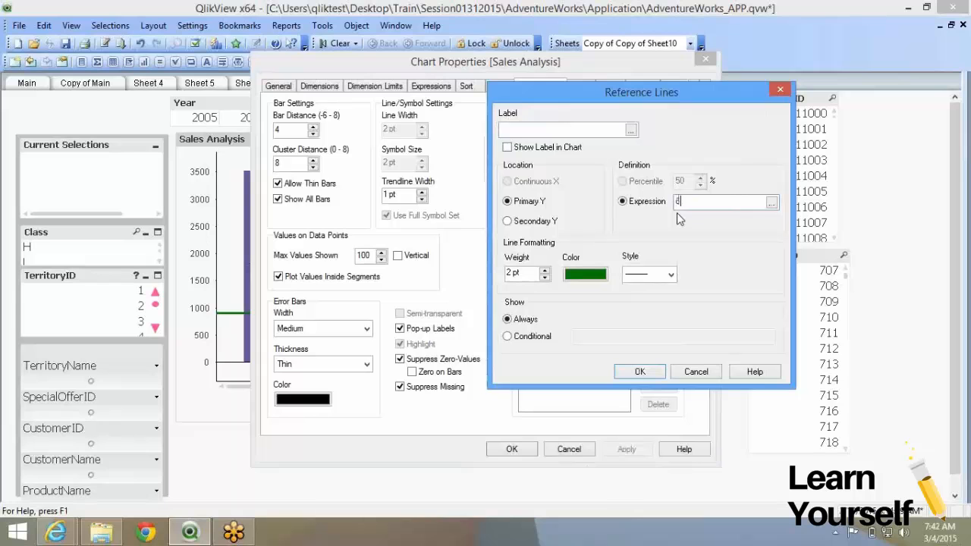
type("50")
left_click(543, 128)
type("Forca")
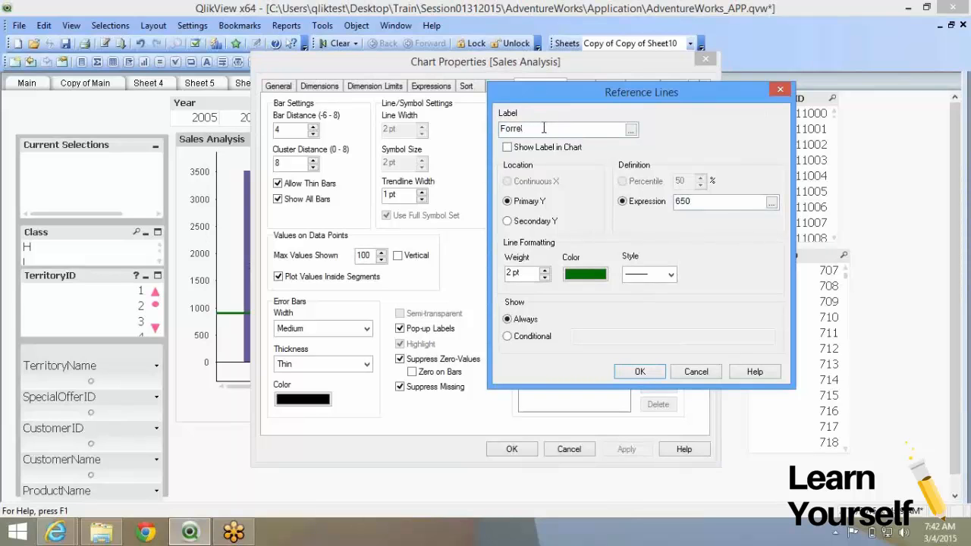
key("BackSpace")
key("BackSpace")
type("ecast")
key("Return")
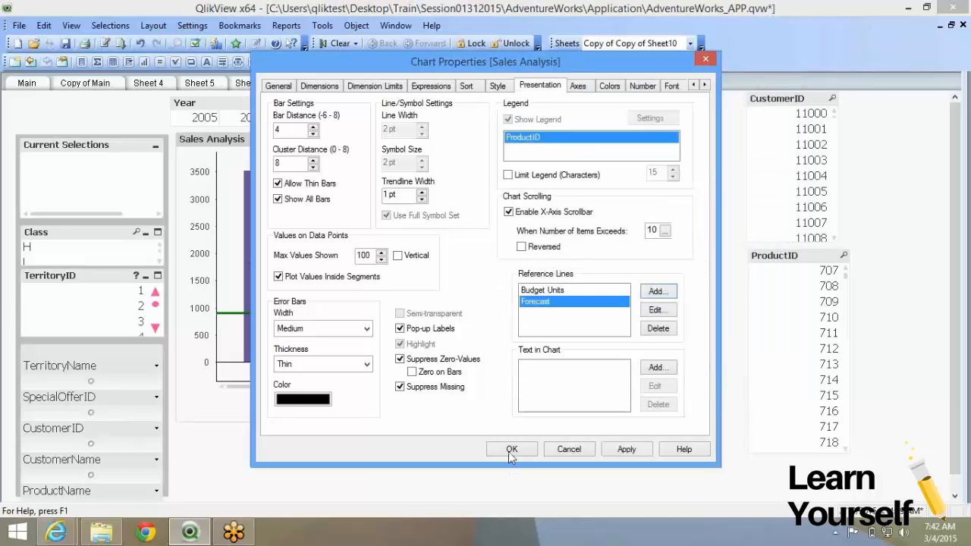
left_click(511, 449)
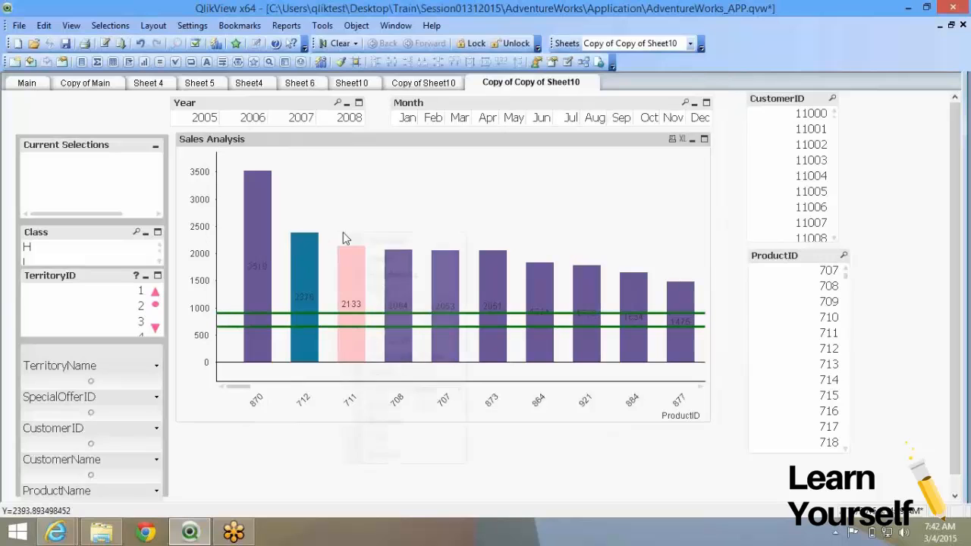
- Change the Forecast reference line's color to solid blue (RGB 0, 0, 255) and apply it to the chart
left_click(387, 241)
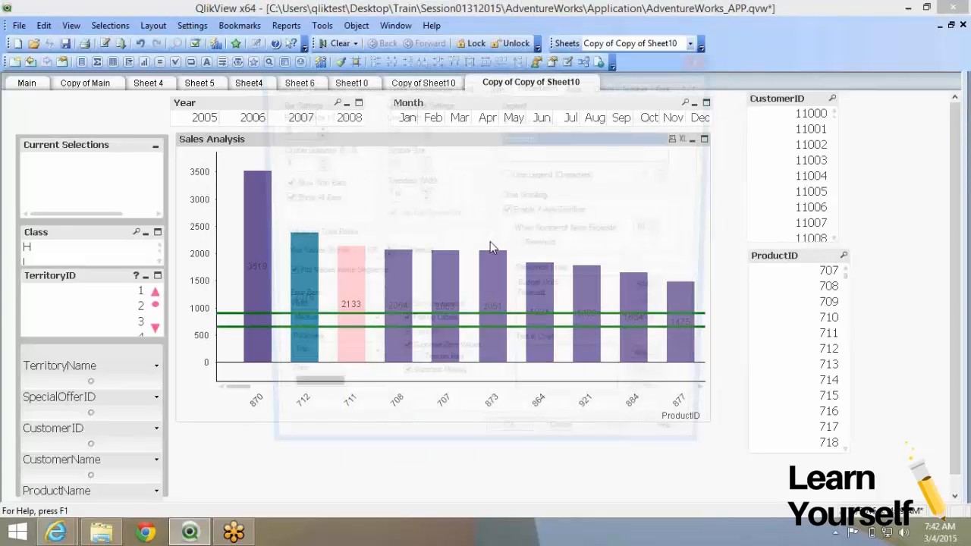
left_click(587, 303)
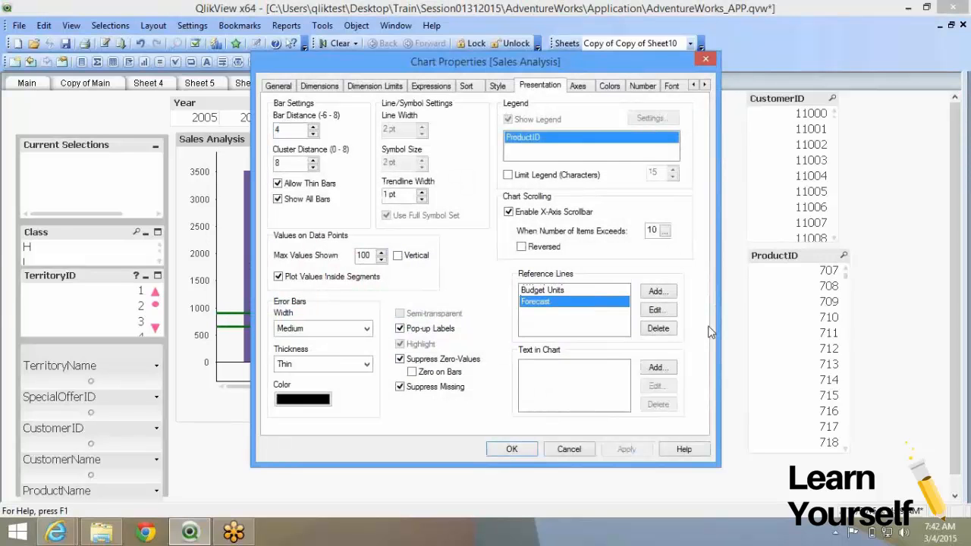
left_click(656, 312)
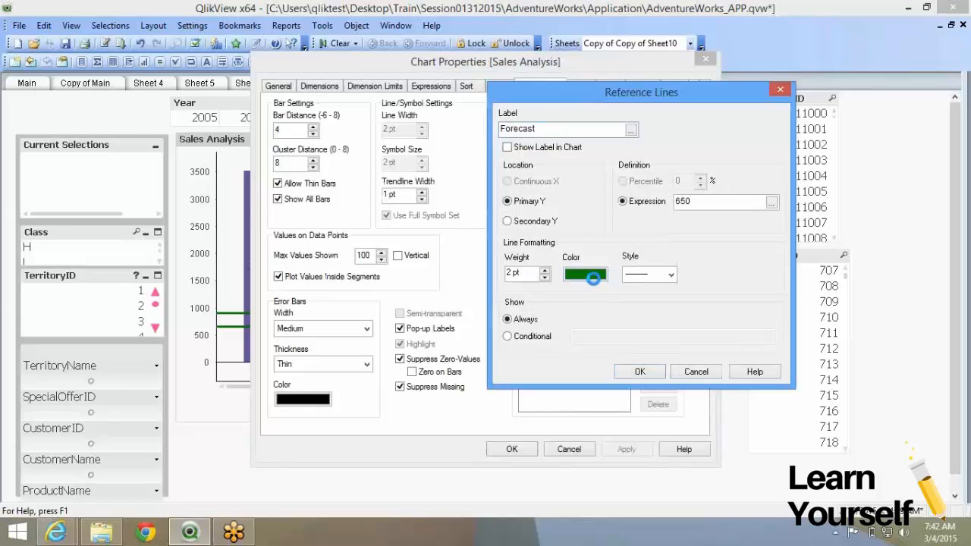
left_click(585, 275)
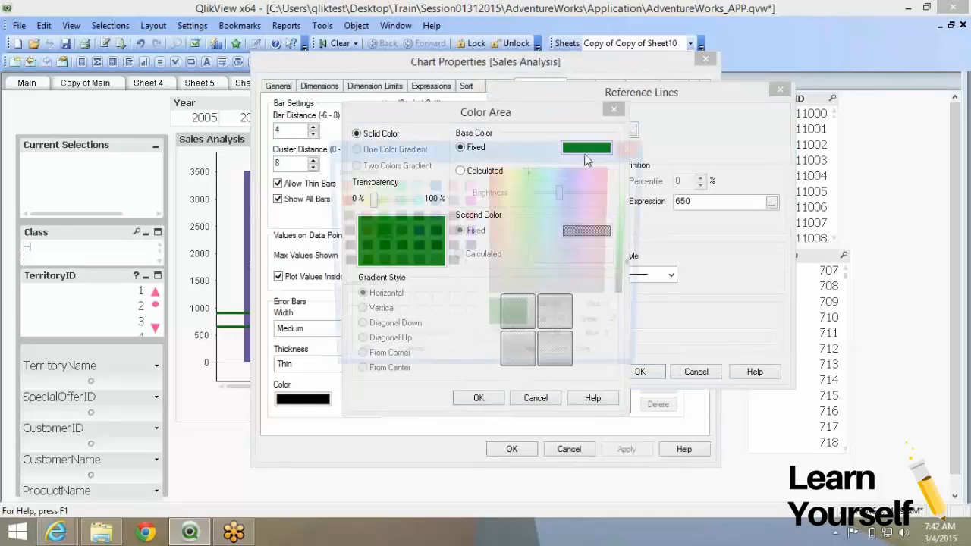
left_click(585, 154)
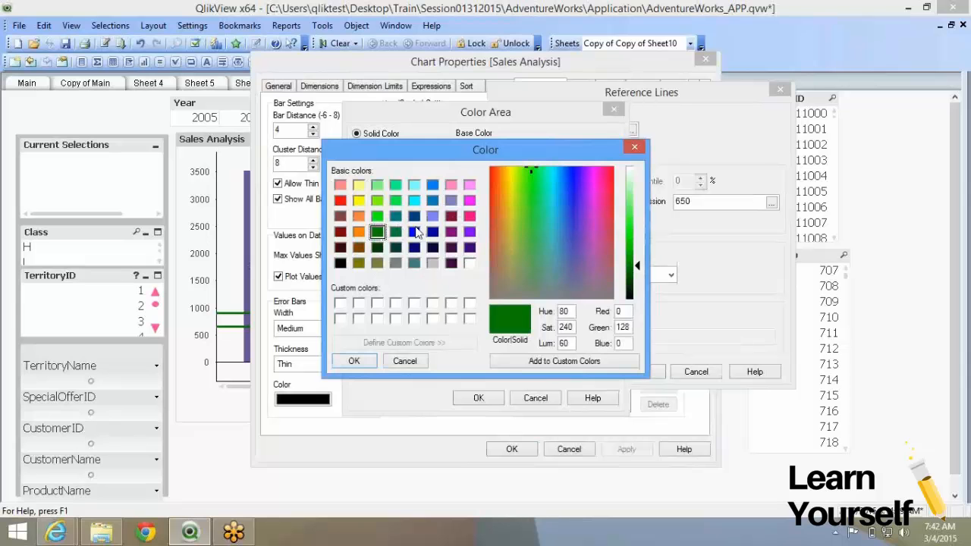
left_click(415, 231)
left_click(355, 362)
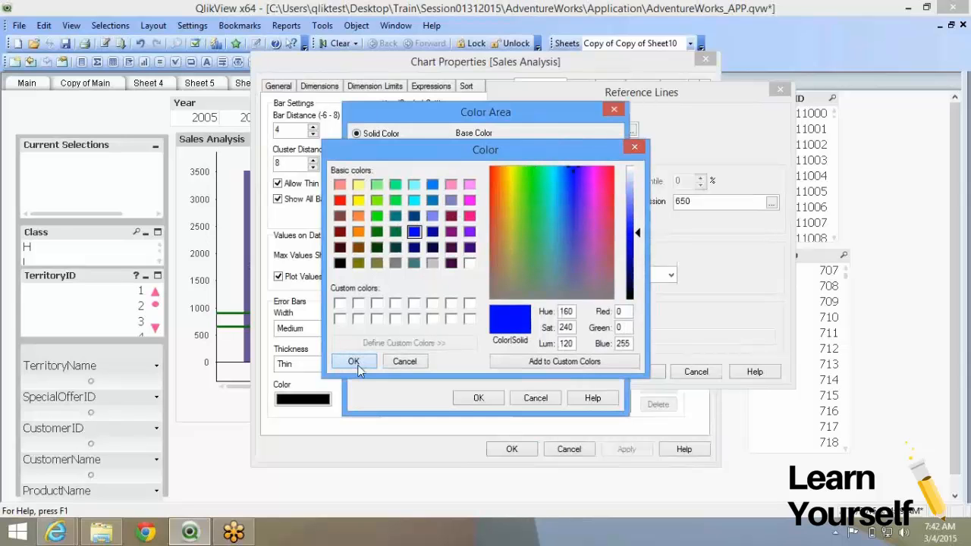
left_click(478, 399)
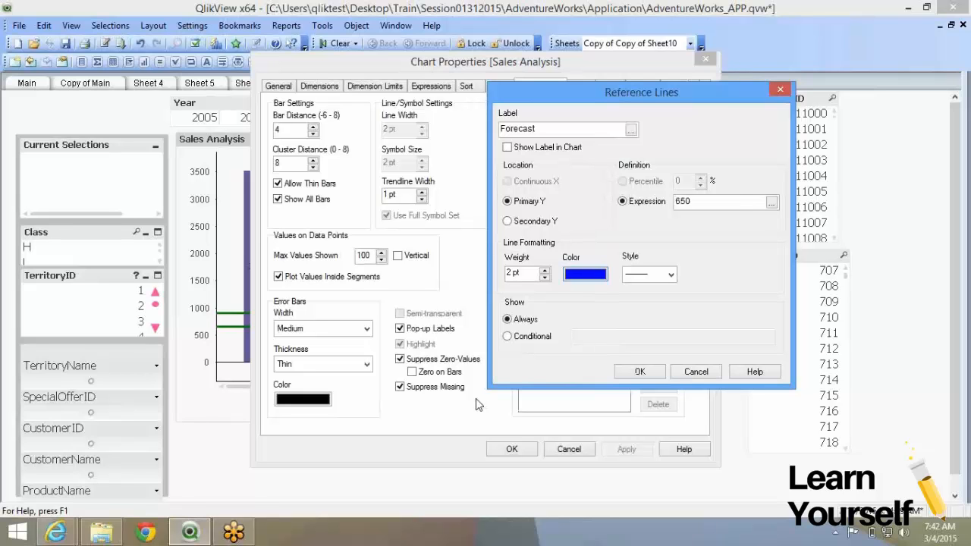
left_click(639, 372)
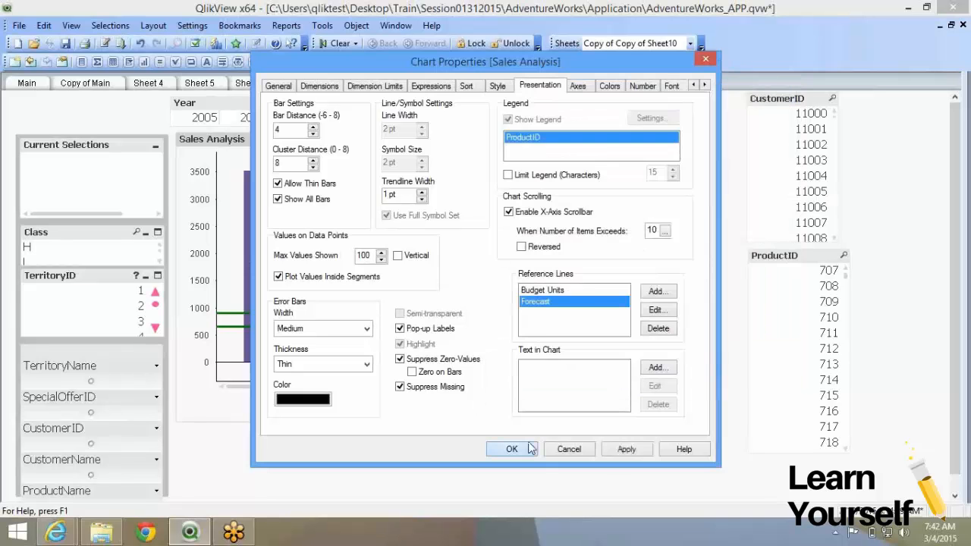
left_click(512, 449)
- Delete both the Forecast and Budget Units reference lines from the Sales Analysis chart
right_click(334, 223)
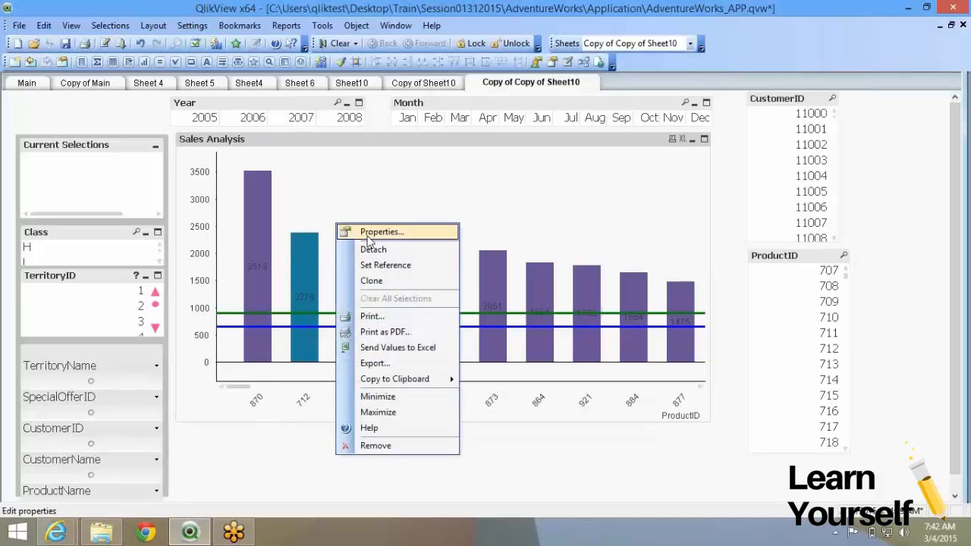
left_click(366, 231)
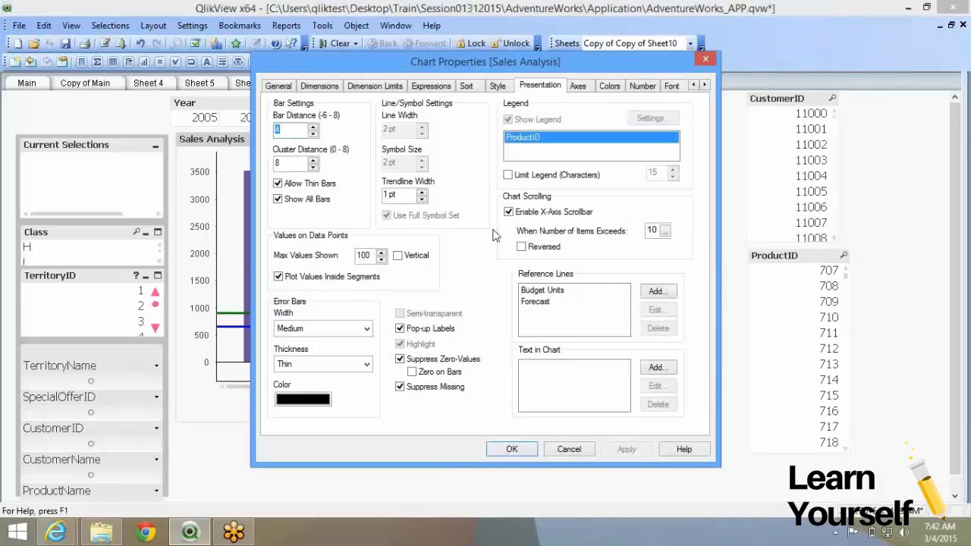
left_click(962, 62)
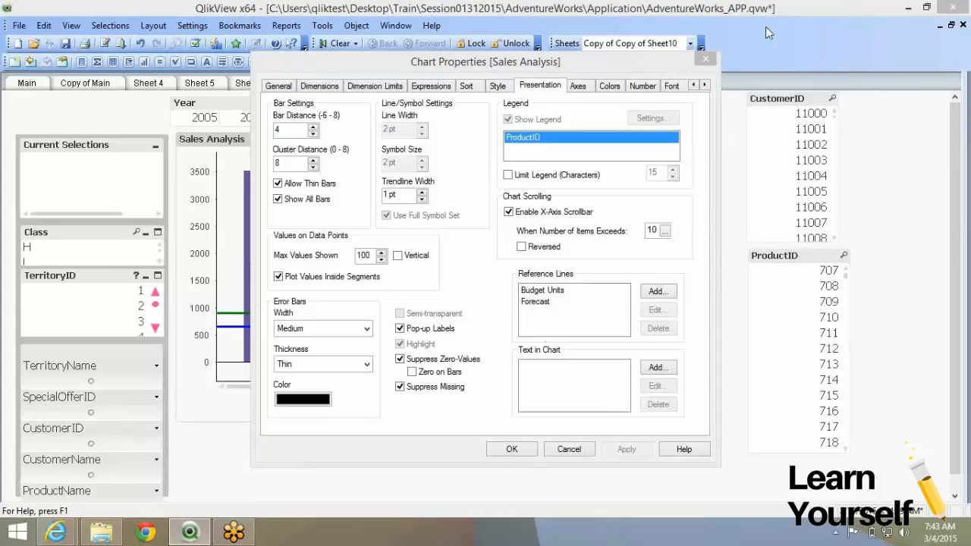
left_click(552, 293)
left_click(560, 304)
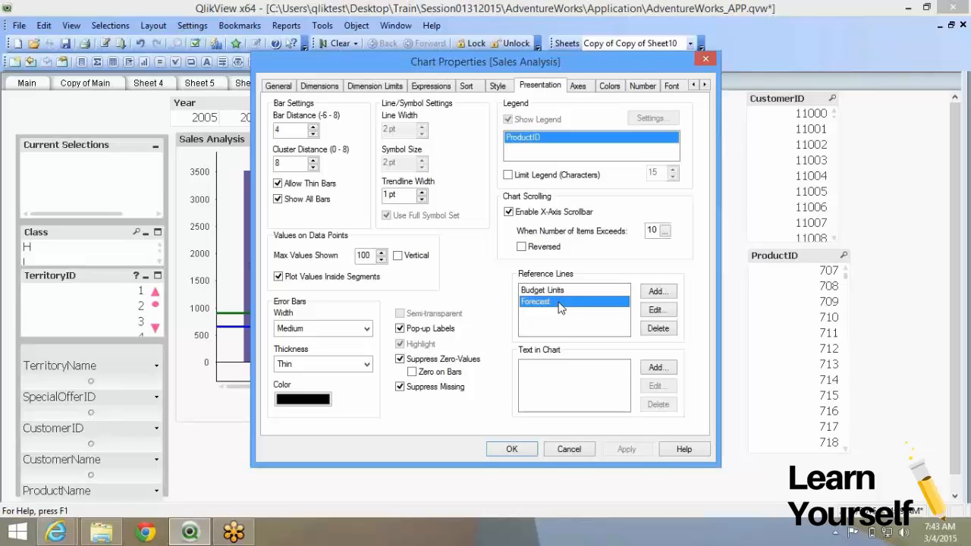
left_click(659, 328)
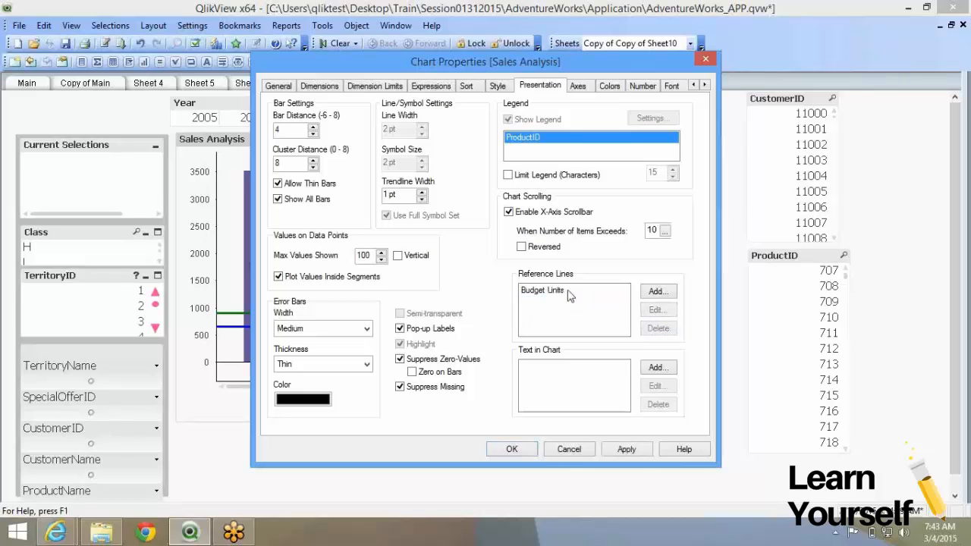
left_click(570, 293)
left_click(650, 329)
- Start a new primary Y reference line for the chart and label it budget
left_click(660, 291)
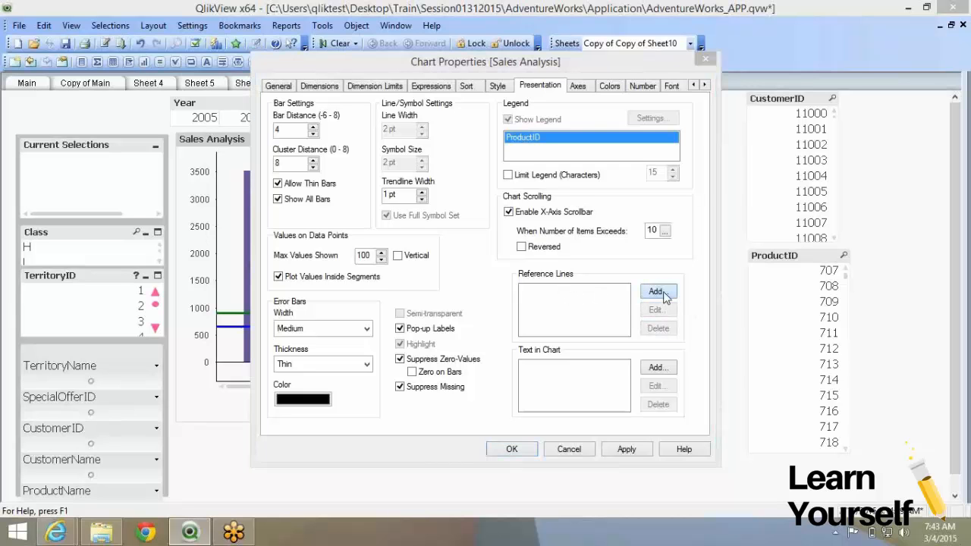
left_click(541, 149)
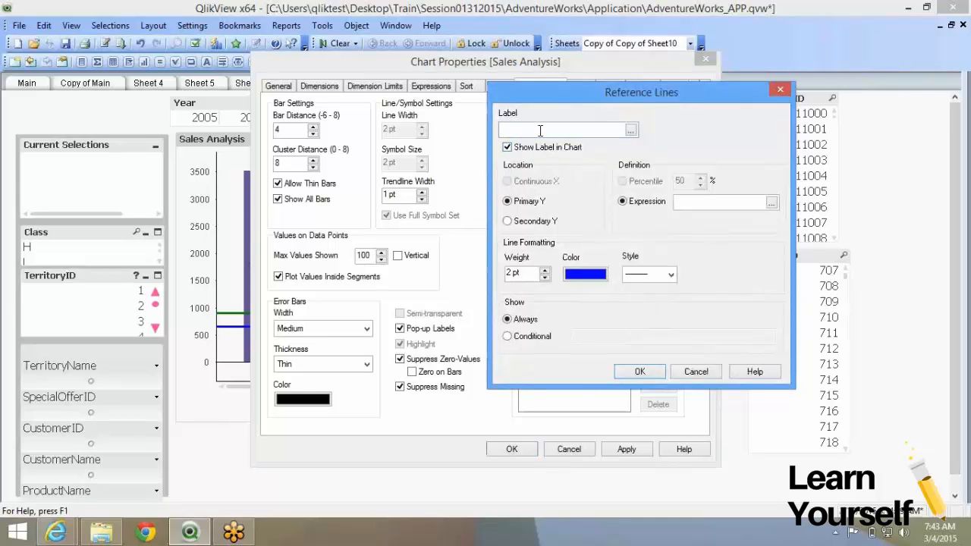
left_click(540, 131)
type("budget")
- Begin the budget line's expression with sum({1}OrderQty) so the total ignores current selections
left_click(681, 202)
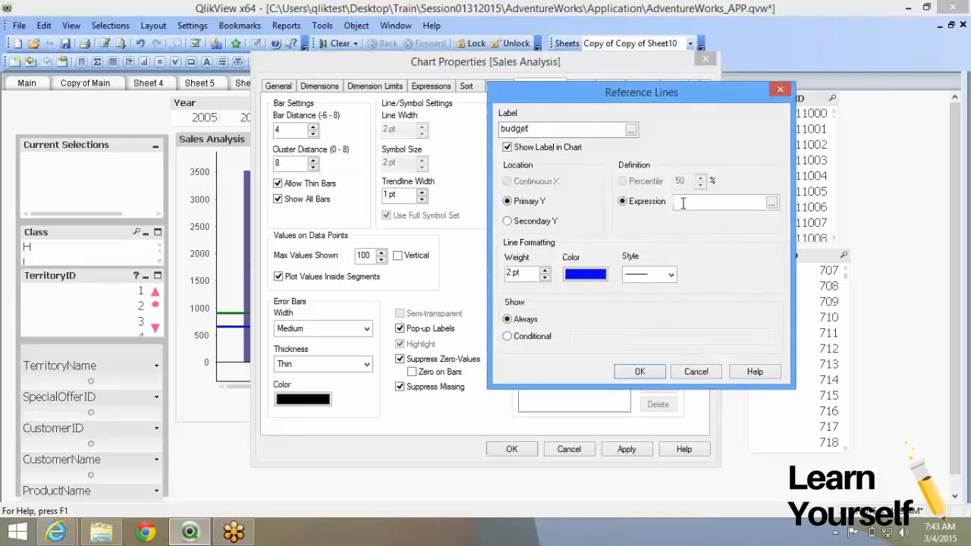
left_click(771, 203)
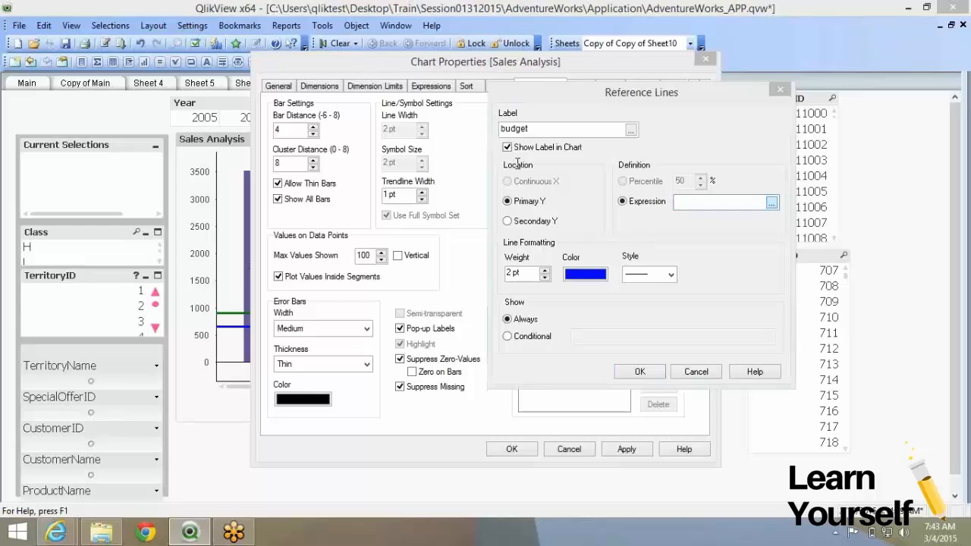
type("sum(")
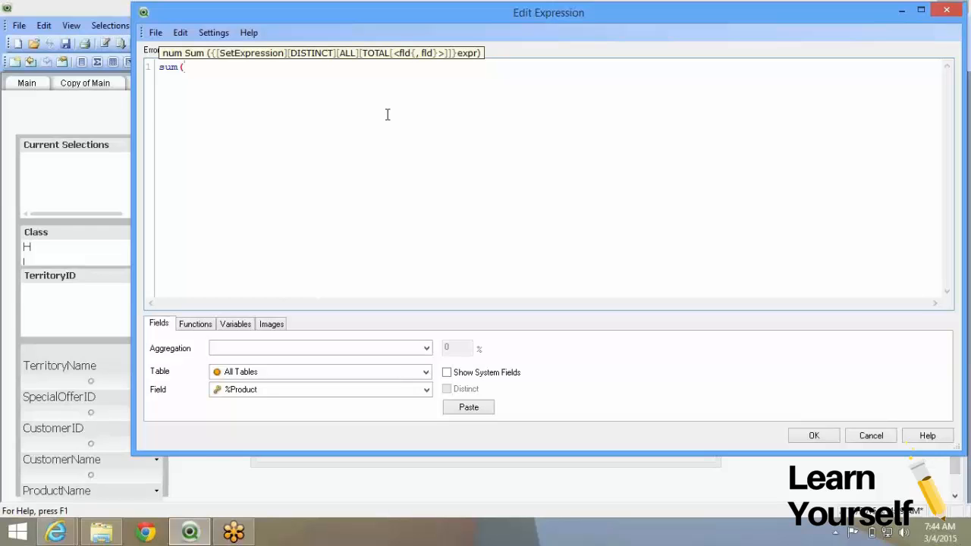
type("a")
key("BackSpace")
type("bu")
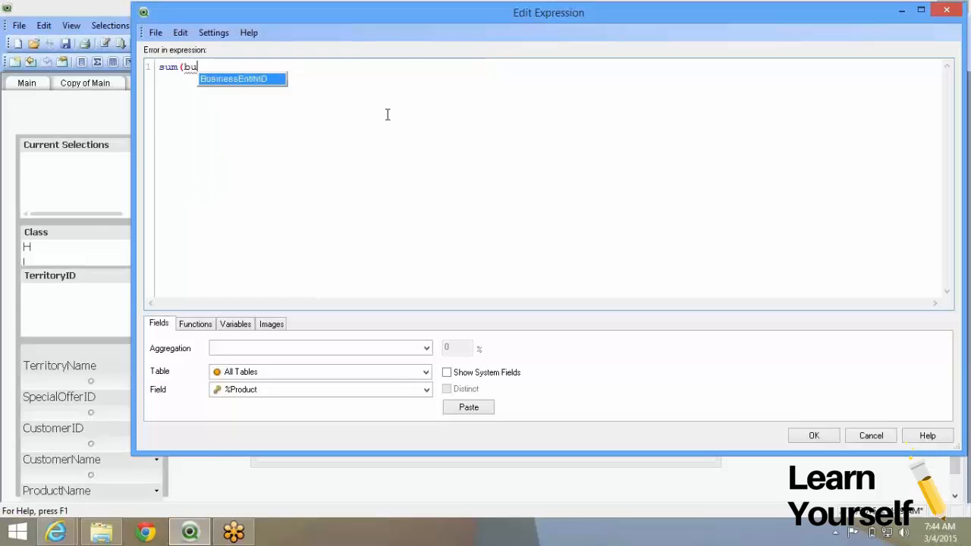
key("BackSpace")
key("BackSpace")
type("Or")
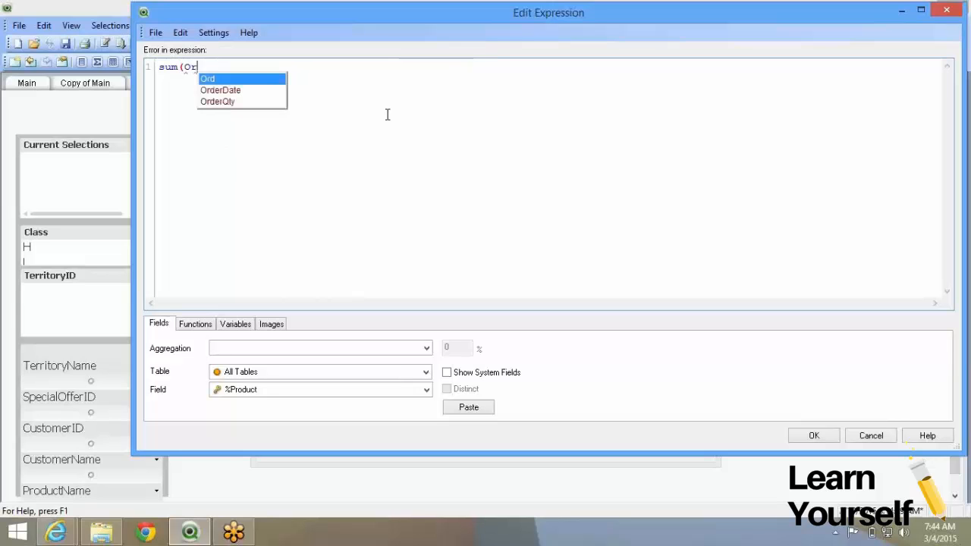
key("Down")
key("Down")
key("Return")
type(")")
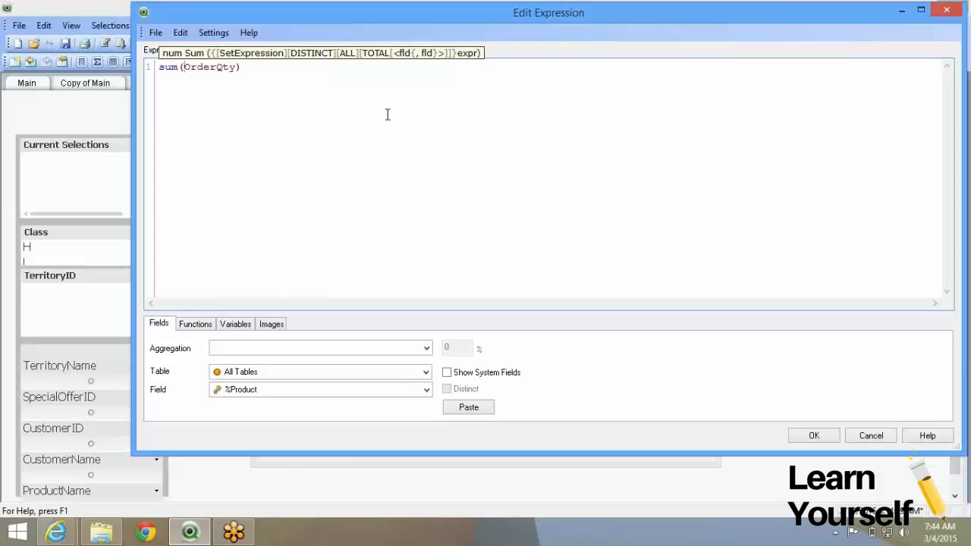
type("{")
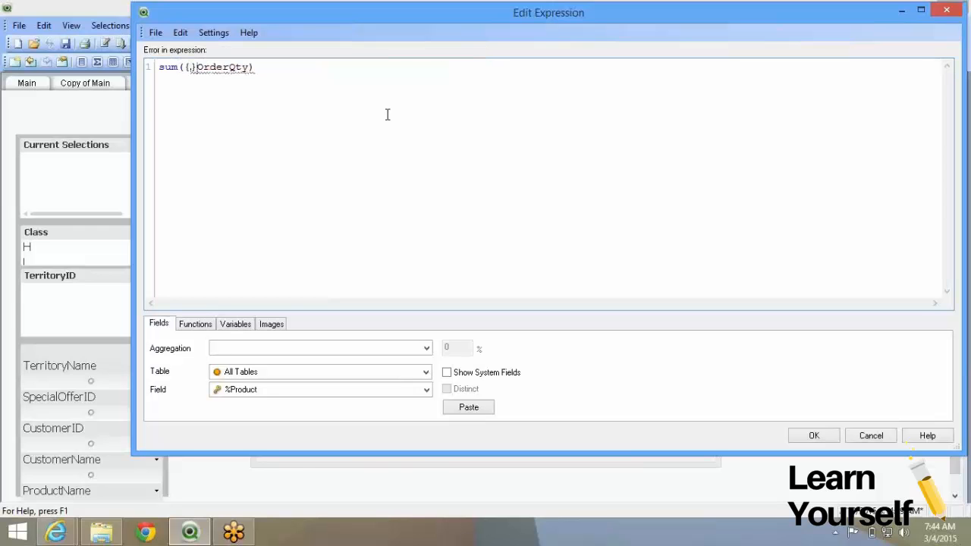
type("1")
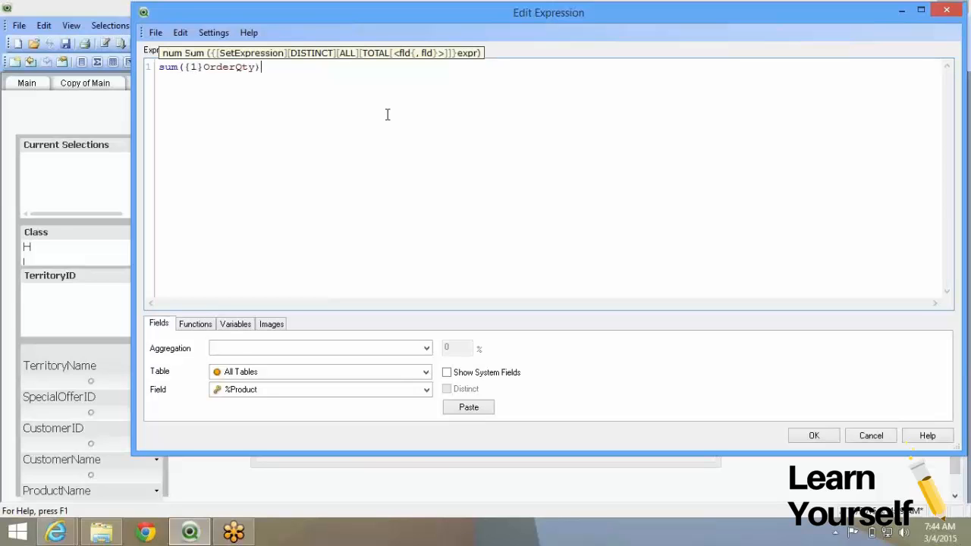
- Extend the budget line's expression by dividing the sum by count(ProductID)
type("/count(")
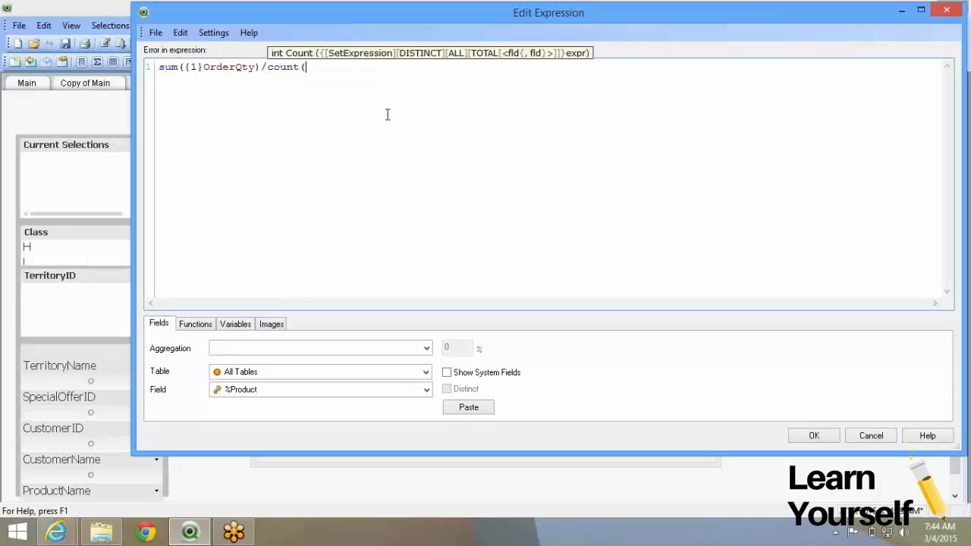
type("Pro")
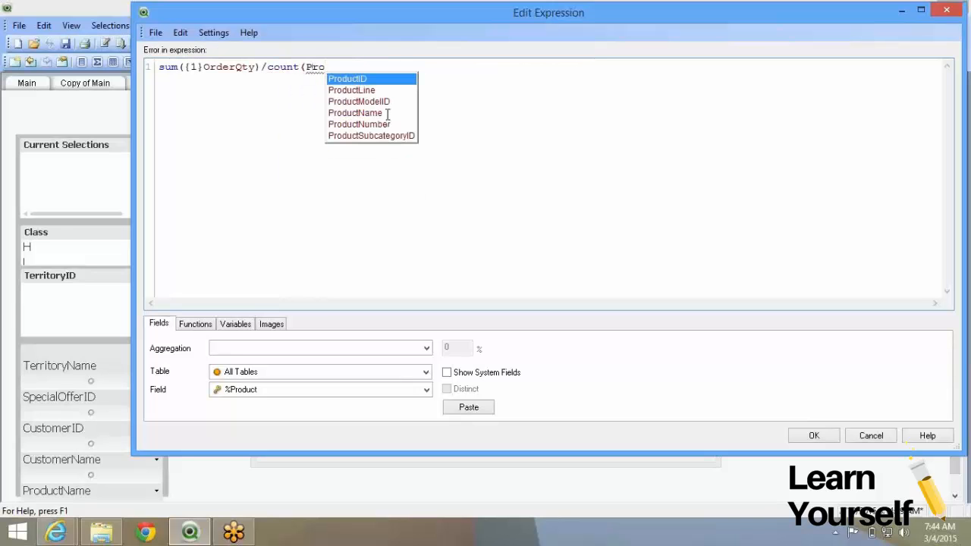
key("Return")
type(")")
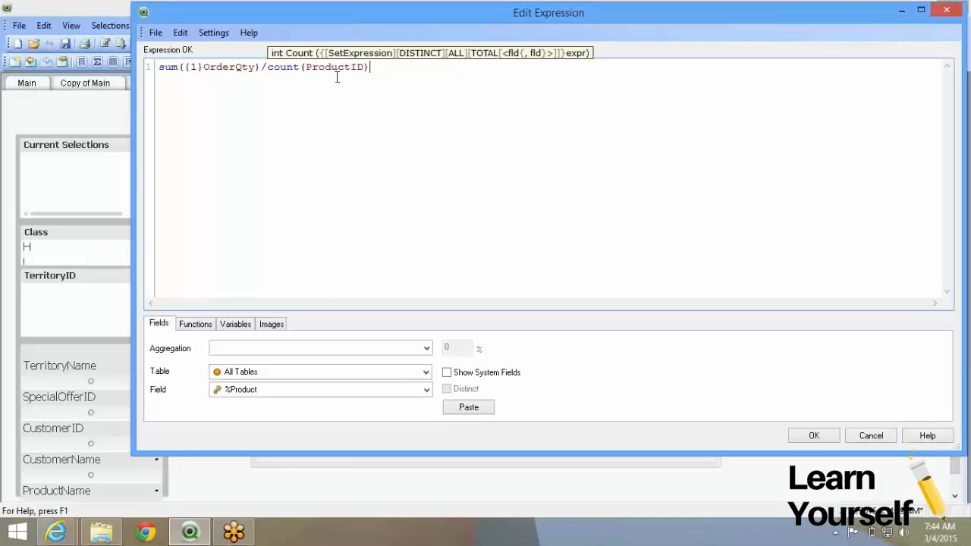
- Change the divisor to count(DISTINCT ProductID) and apply the budget reference line to the chart
left_click(306, 66)
type("disctin")
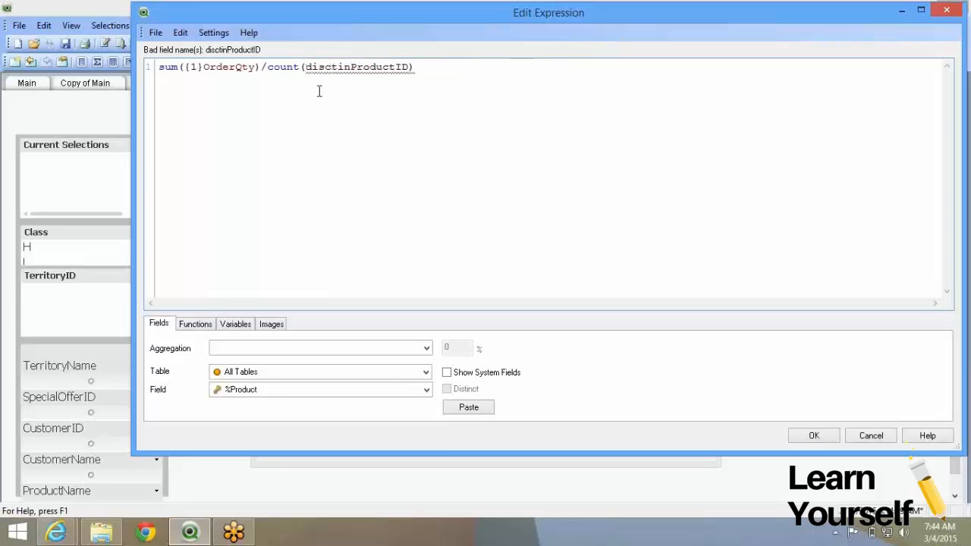
type("ct")
key("BackSpace")
key("BackSpace")
key("BackSpace")
key("BackSpace")
key("BackSpace")
key("BackSpace")
key("BackSpace")
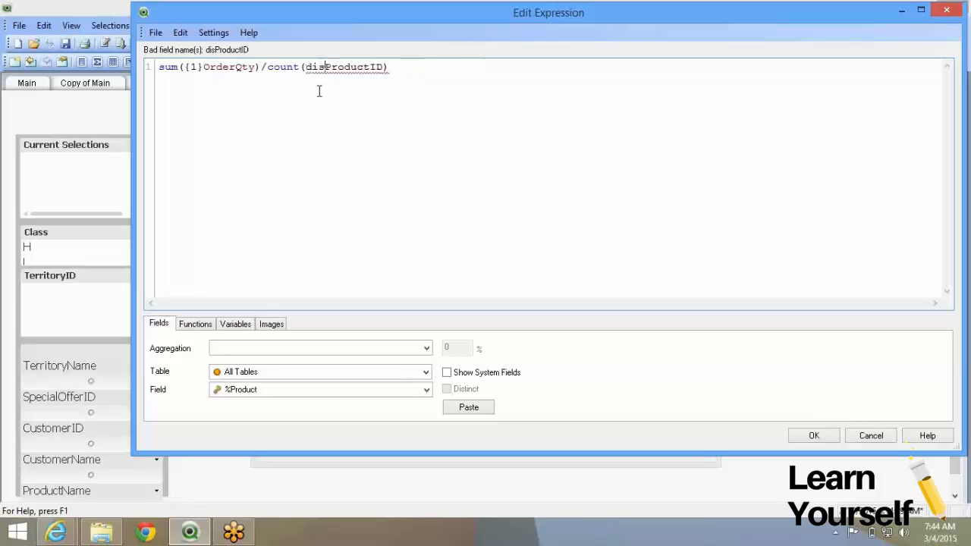
key("BackSpace")
key("BackSpace")
key("BackSpace")
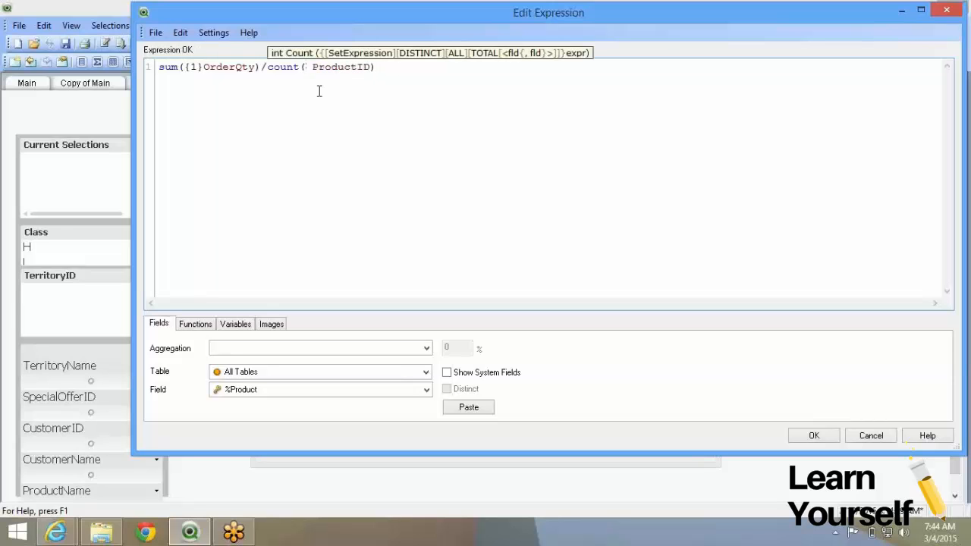
type("dis")
key("Escape")
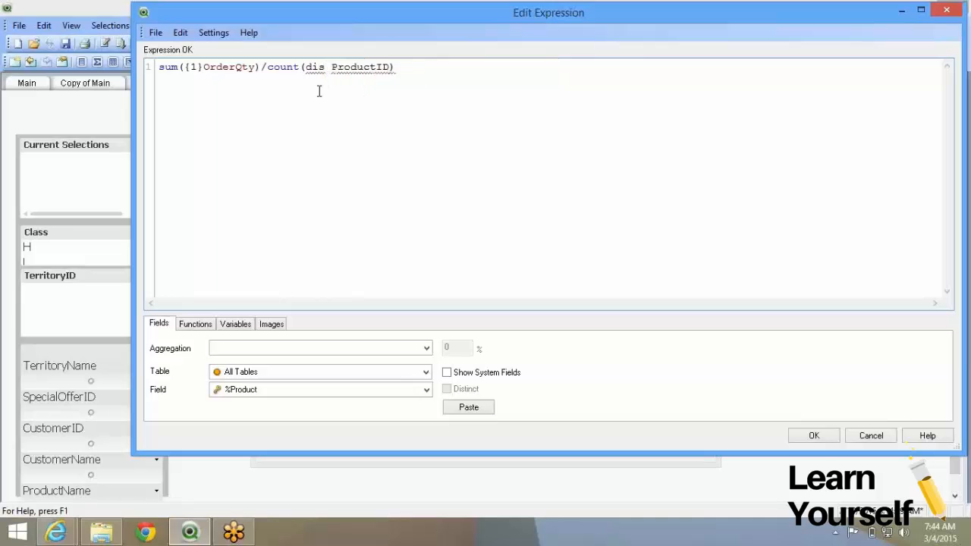
key("Return")
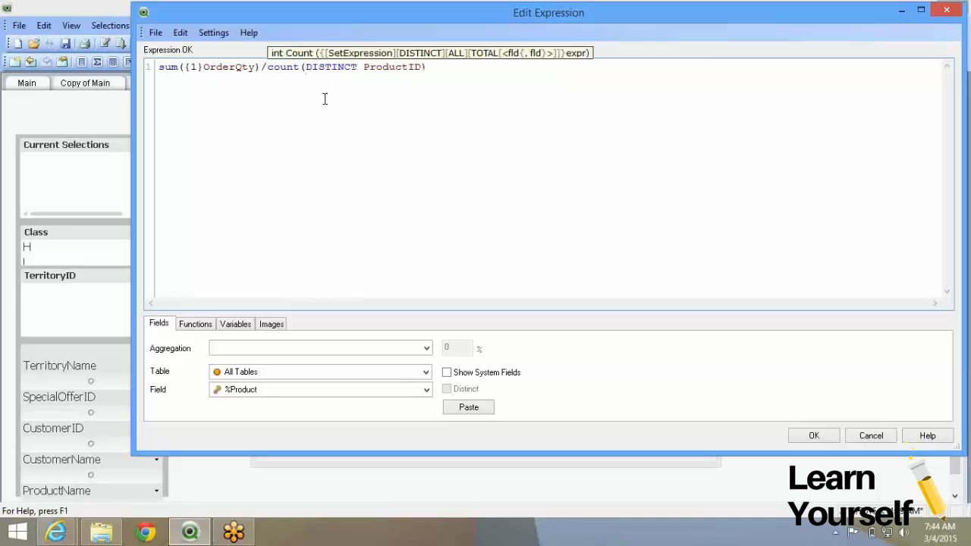
left_click(813, 437)
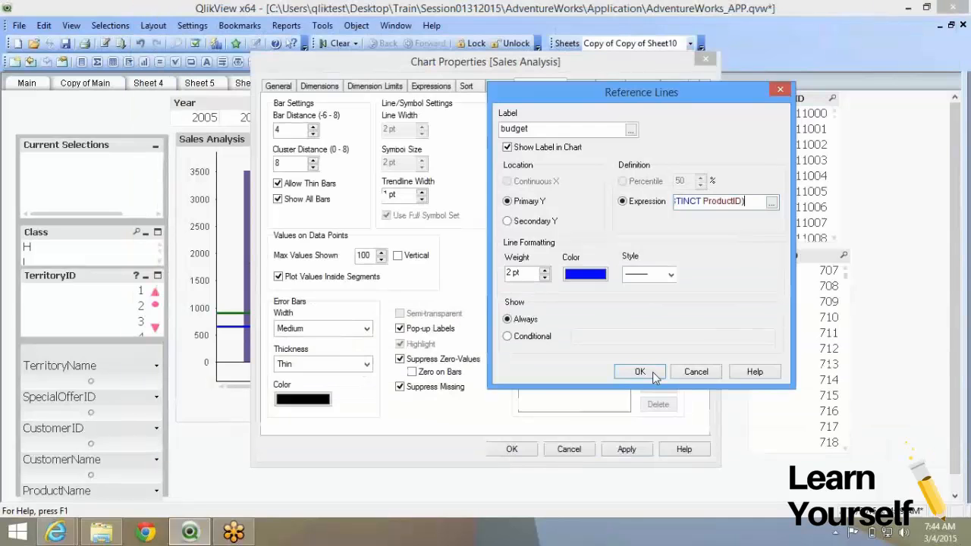
left_click(641, 372)
left_click(627, 449)
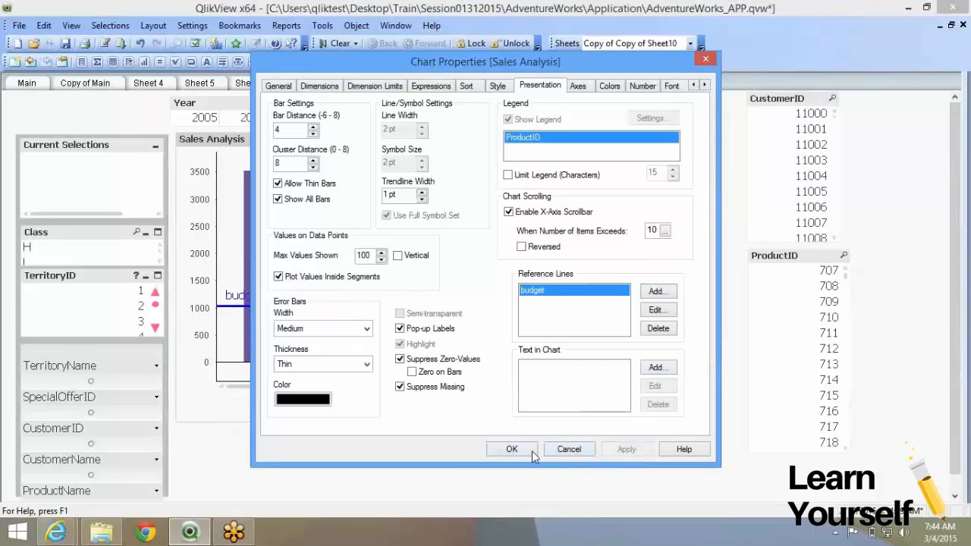
left_click(532, 451)
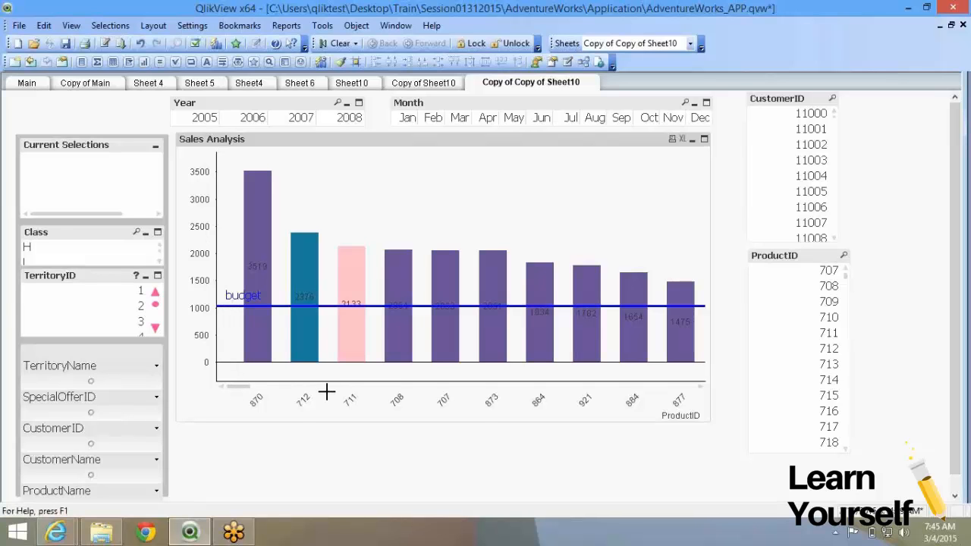
- Check the budget line along the chart's products and review its expression in the reference line settings
scroll(328, 395, "down", 5)
left_click_drag(323, 387, 220, 387)
right_click(384, 246)
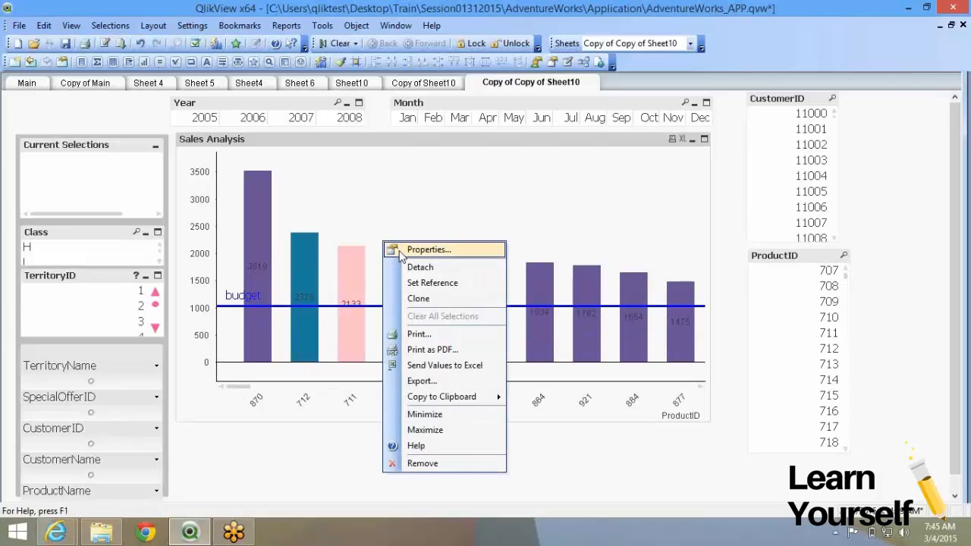
left_click(399, 250)
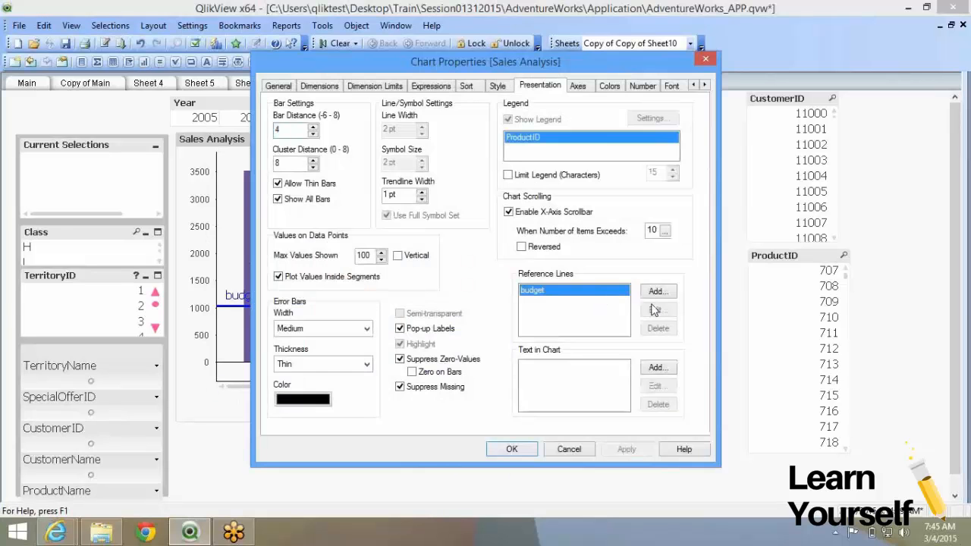
left_click(659, 309)
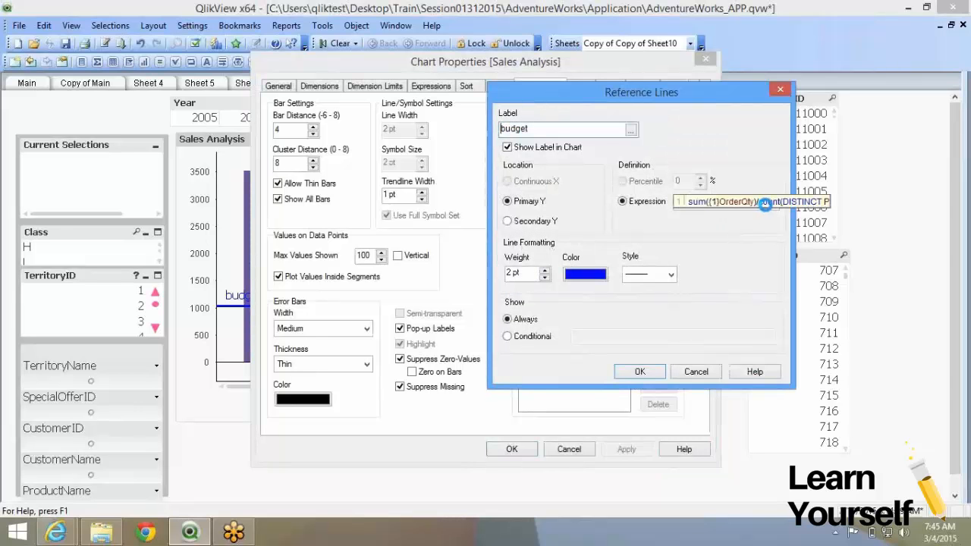
left_click(639, 372)
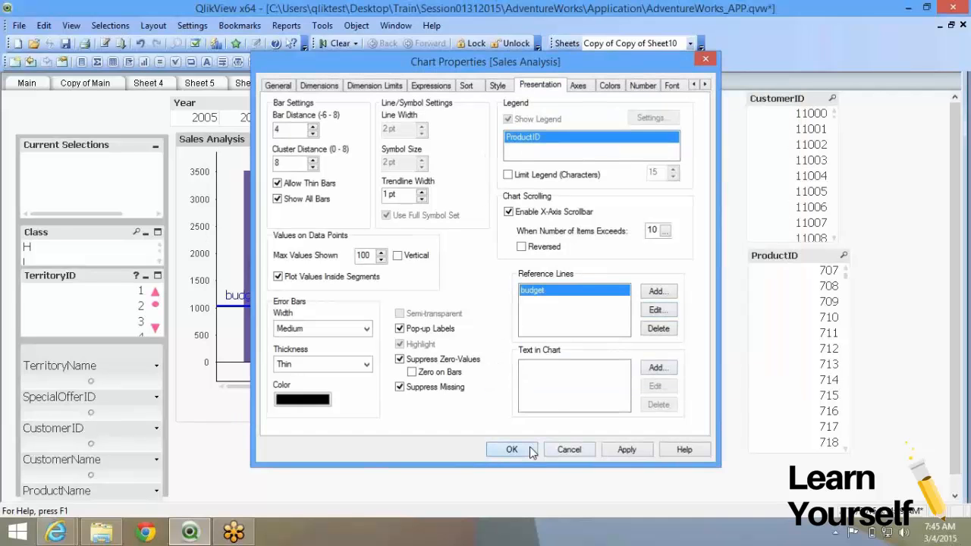
left_click(512, 450)
mouse_move(255, 282)
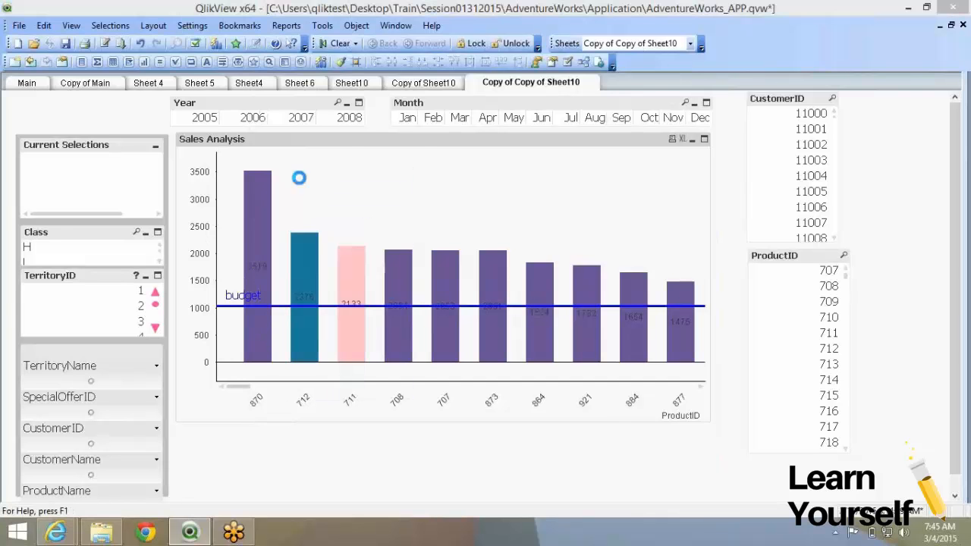
- Add the text "This Chart is showing data for product IDs" to the Sales Analysis chart and apply it
double_click(330, 192)
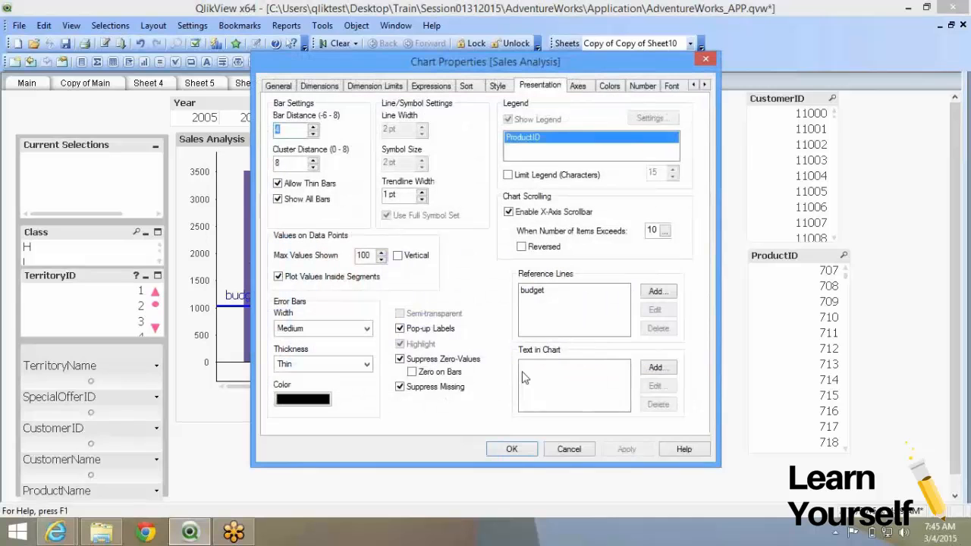
left_click(650, 370)
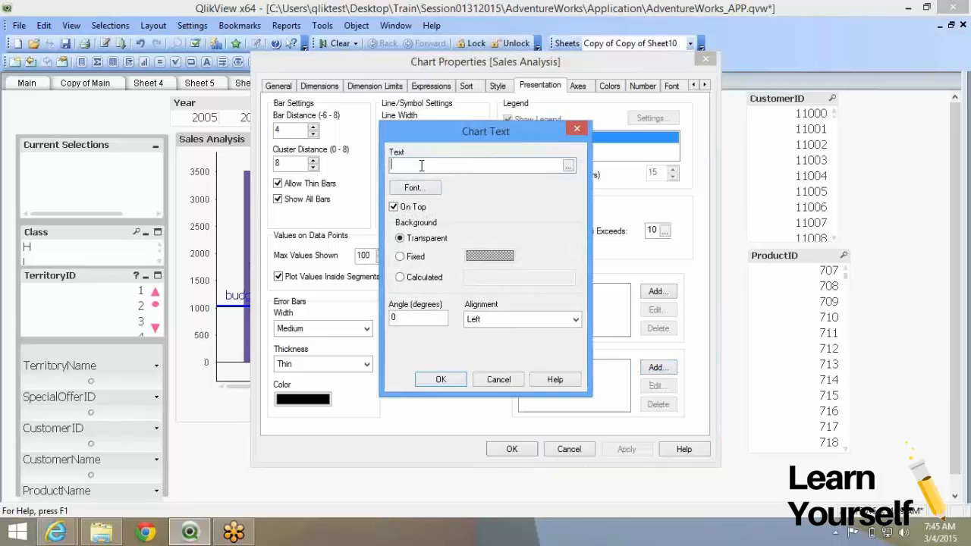
type("This Chart is showing")
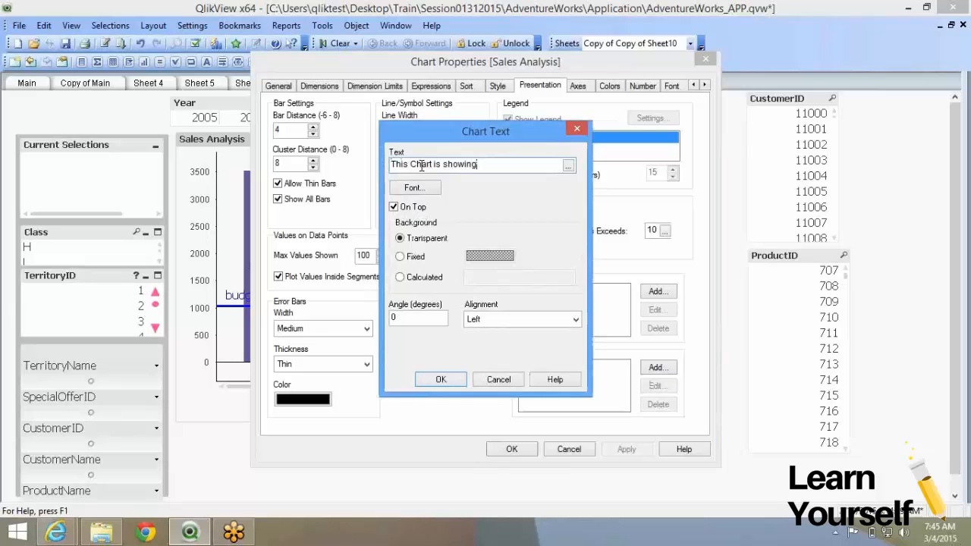
type(" dat afor")
key("BackSpace")
key("BackSpace")
key("BackSpace")
key("BackSpace")
key("BackSpace")
type("a fr")
type("or product IDs")
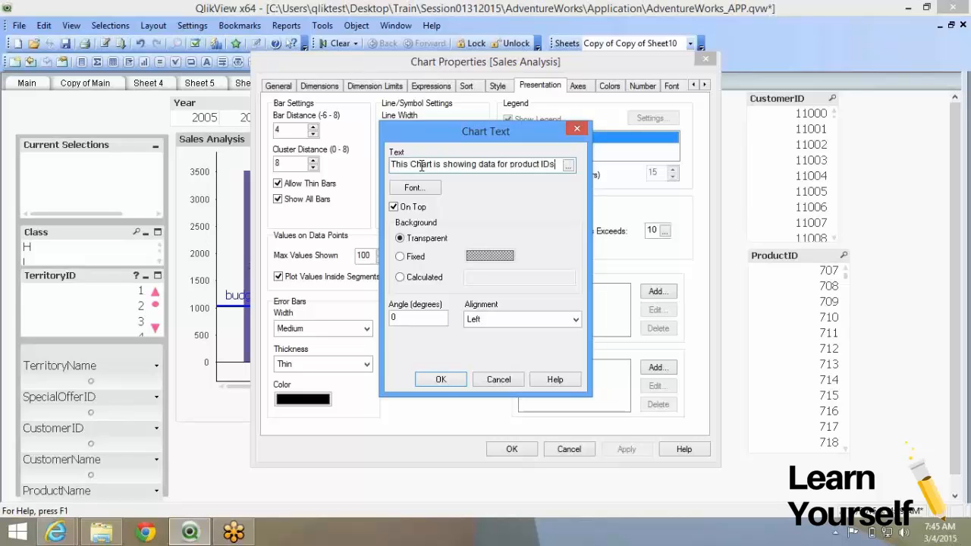
left_click(449, 383)
left_click(511, 450)
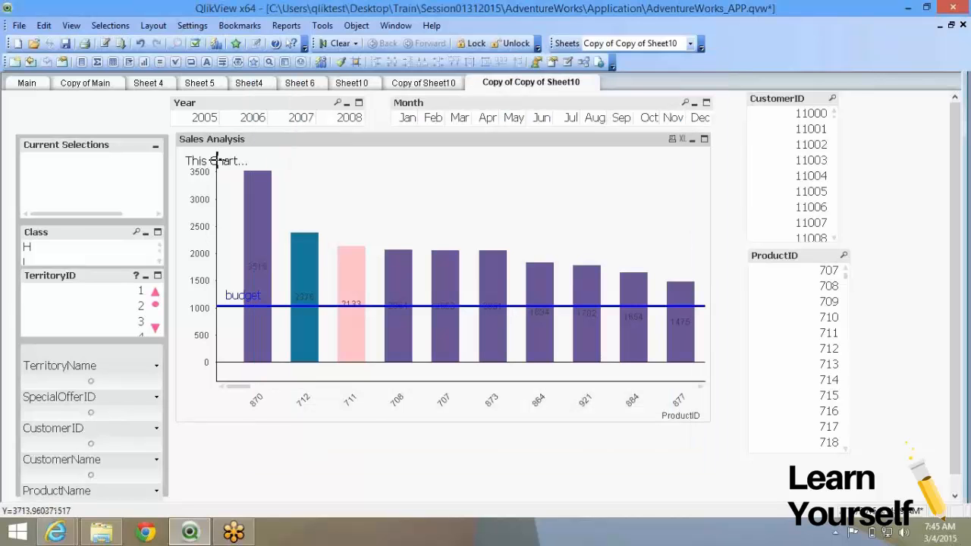
key("ctrl+shift")
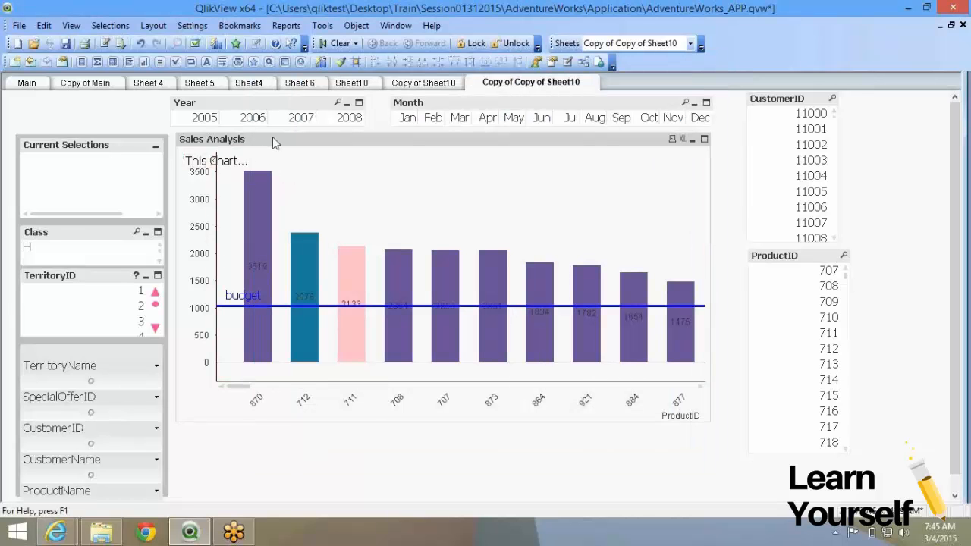
double_click(273, 139)
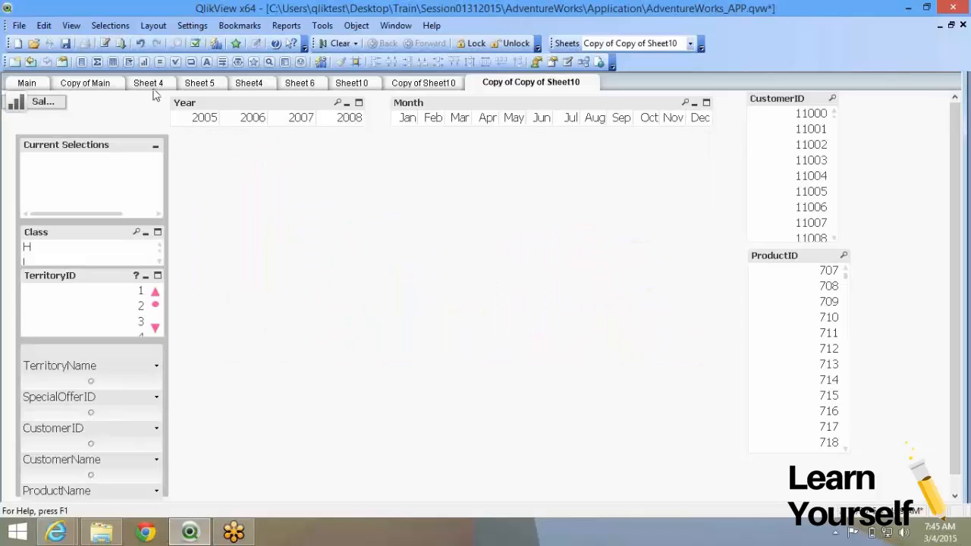
double_click(34, 112)
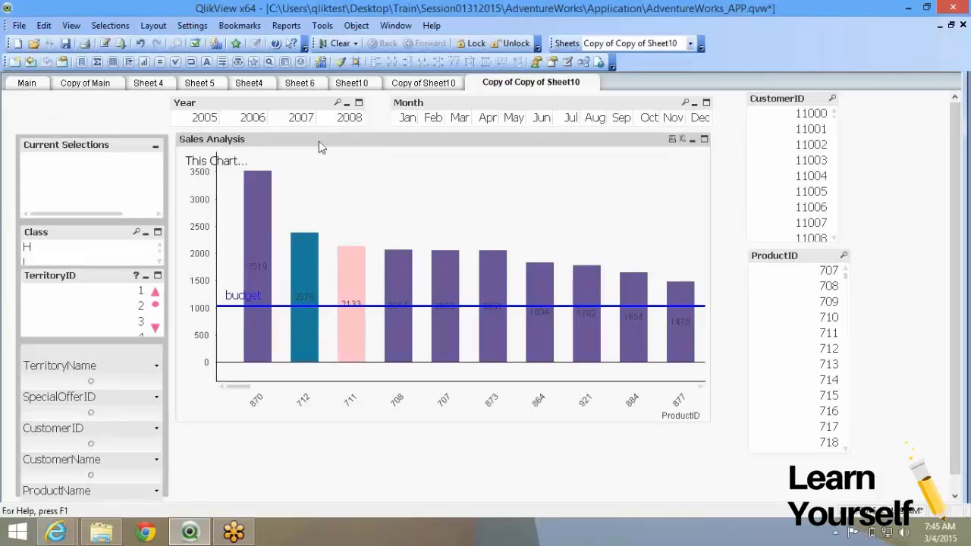
- Lower the plot area's upper edge and widen the chart text's frame so the full sentence fits above the bars
key("ctrl+shift")
key("ctrl+shift")
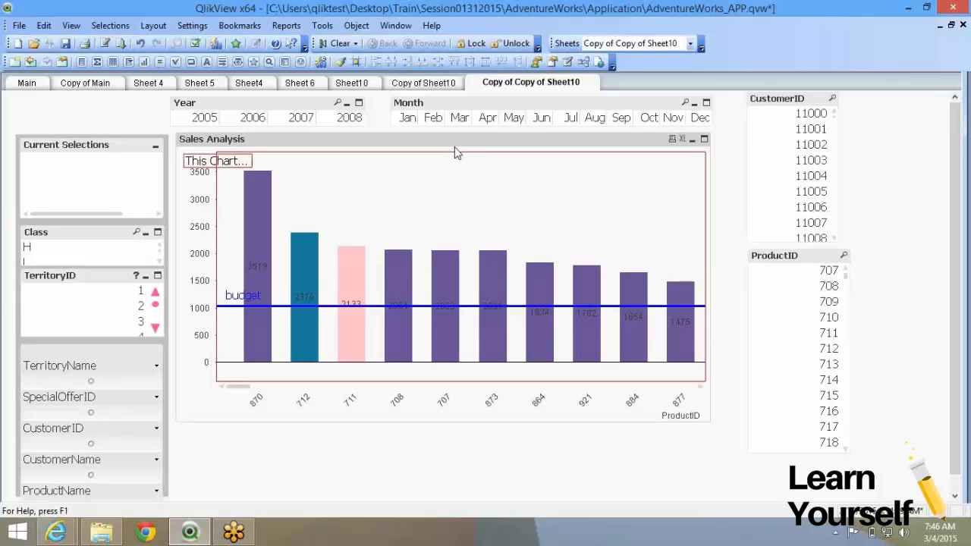
left_click_drag(455, 151, 456, 196)
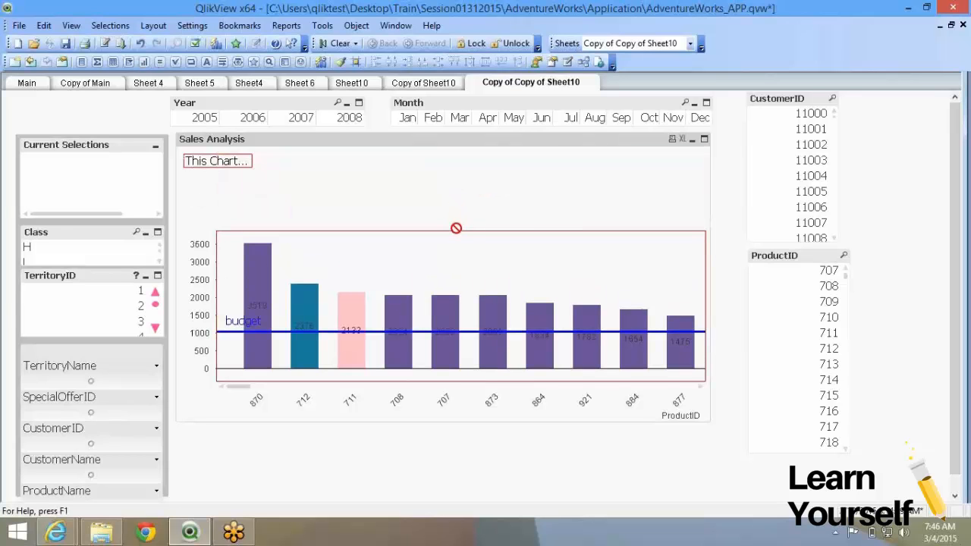
left_click_drag(454, 230, 449, 195)
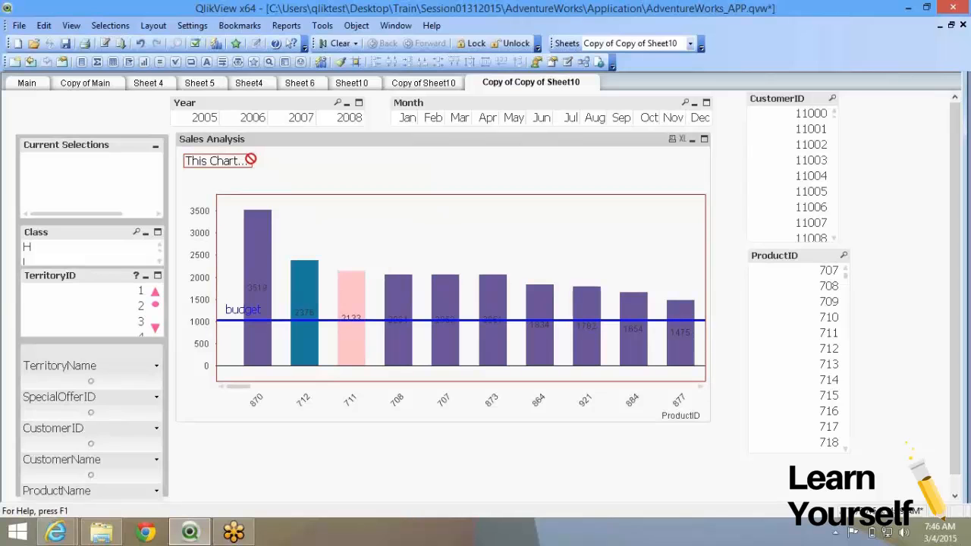
left_click_drag(251, 158, 506, 159)
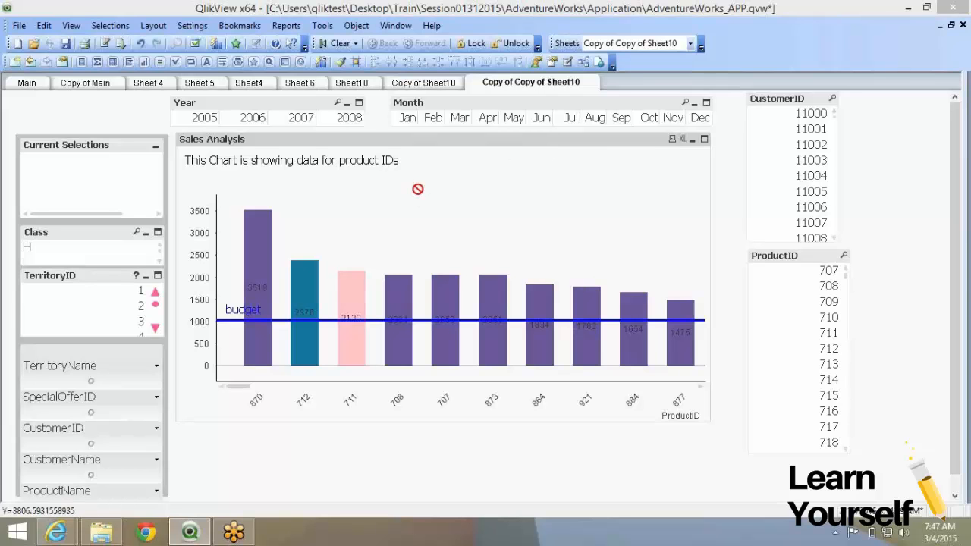
key("ctrl+shift")
left_click_drag(412, 193, 414, 175)
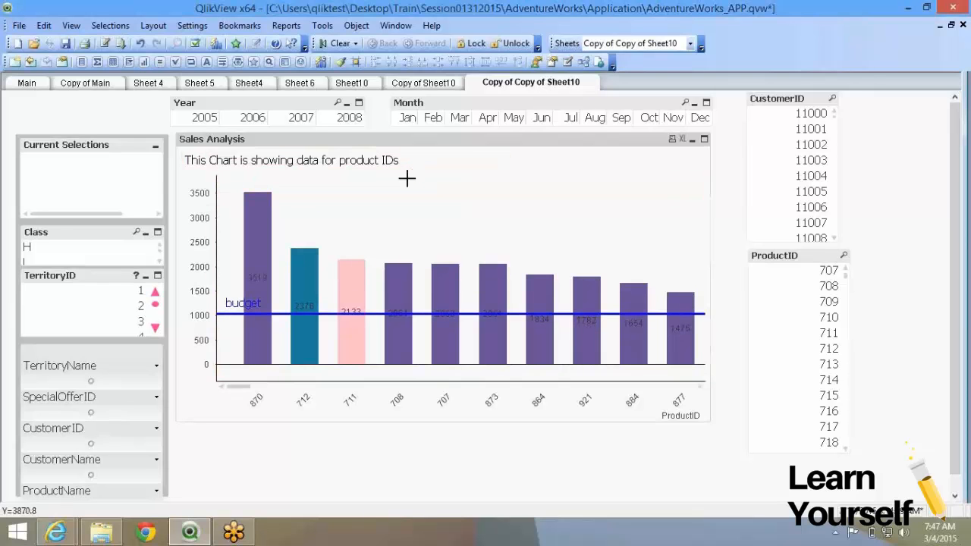
left_click(454, 88)
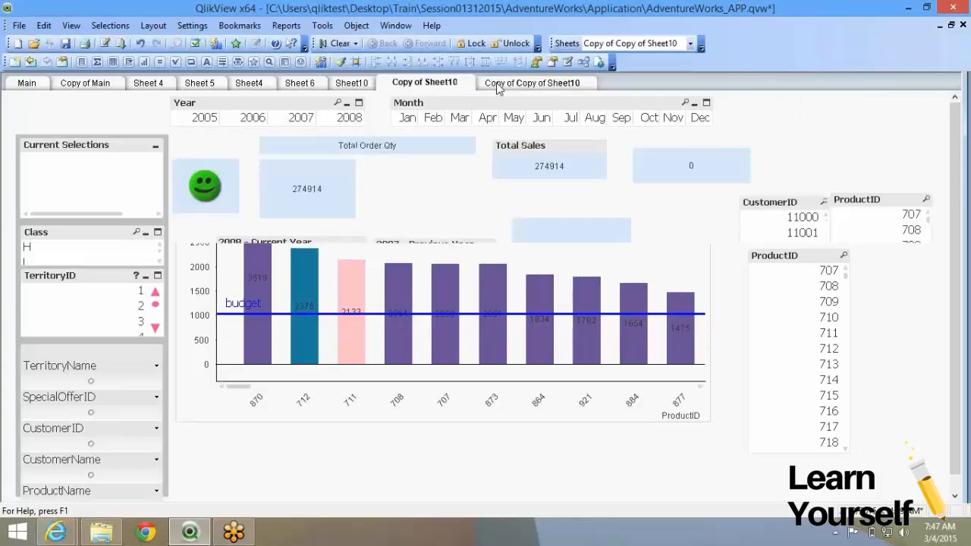
left_click(548, 91)
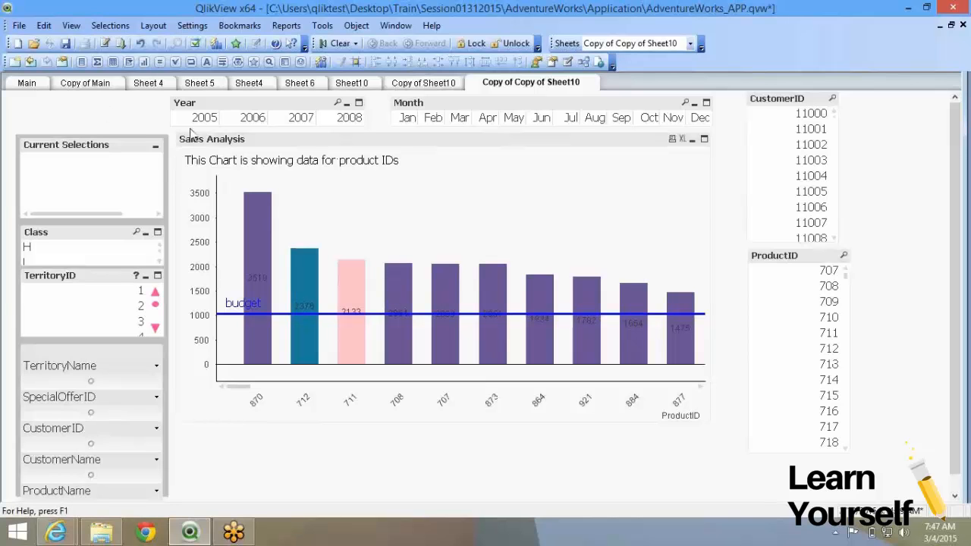
- Duplicate the Total Order Qty 2008 expression within the Sales Analysis chart's expressions
right_click(380, 189)
left_click(402, 197)
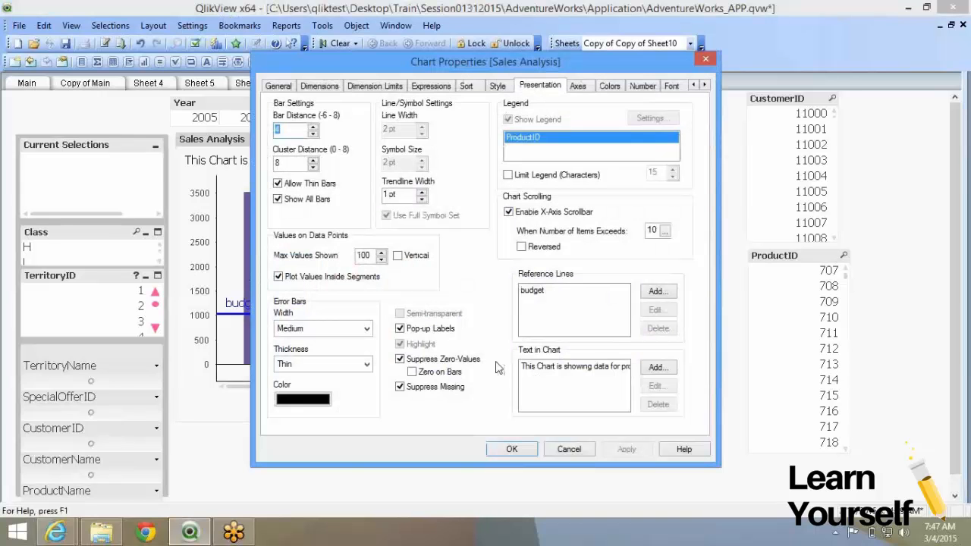
left_click(319, 86)
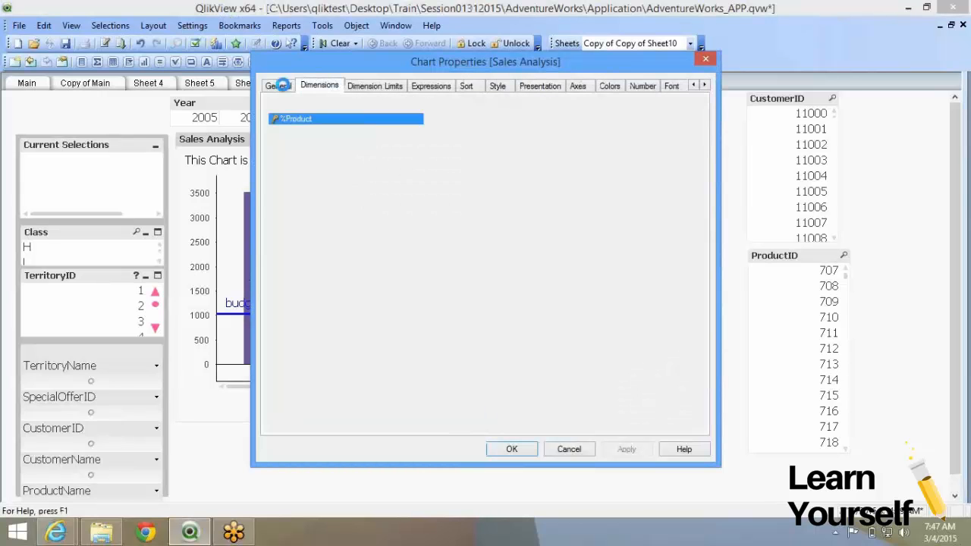
left_click(281, 86)
left_click(319, 85)
left_click(431, 86)
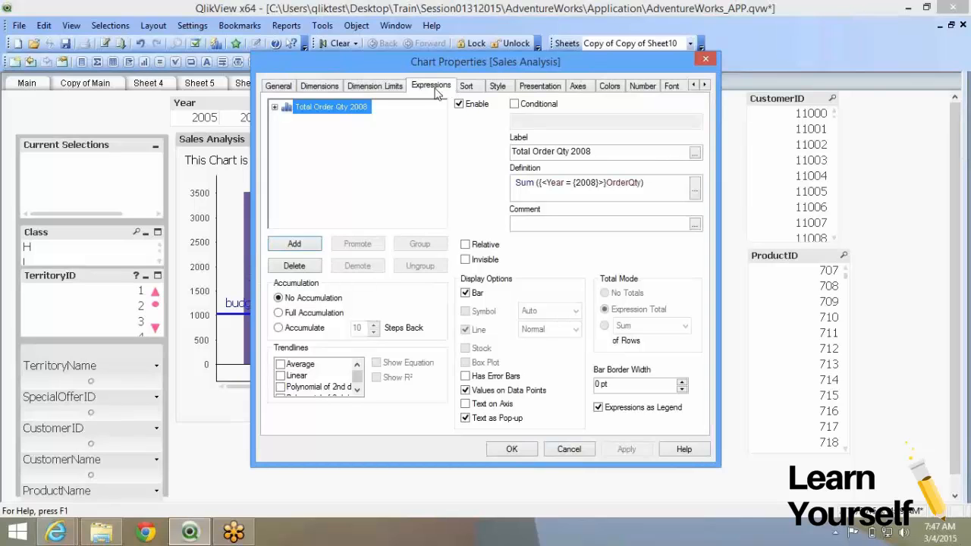
right_click(338, 112)
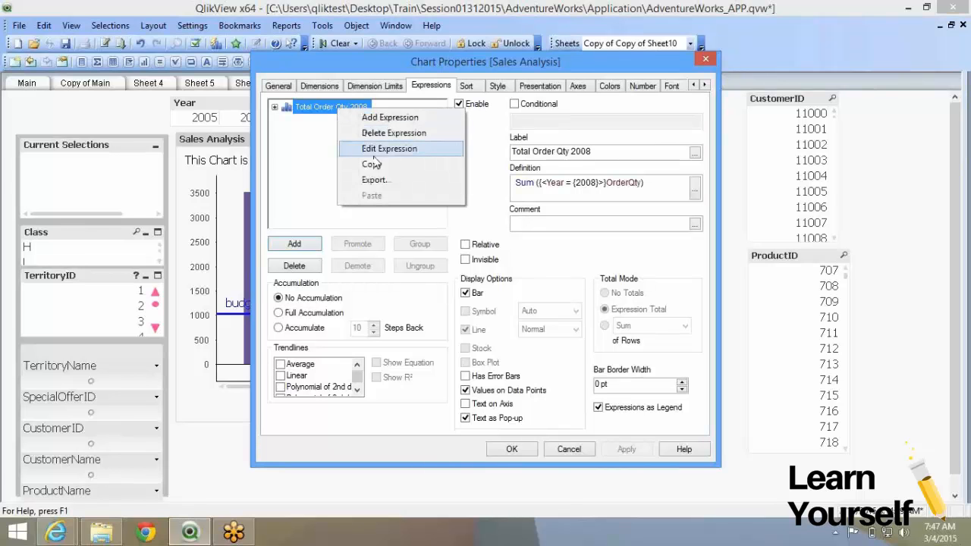
left_click(377, 161)
right_click(317, 147)
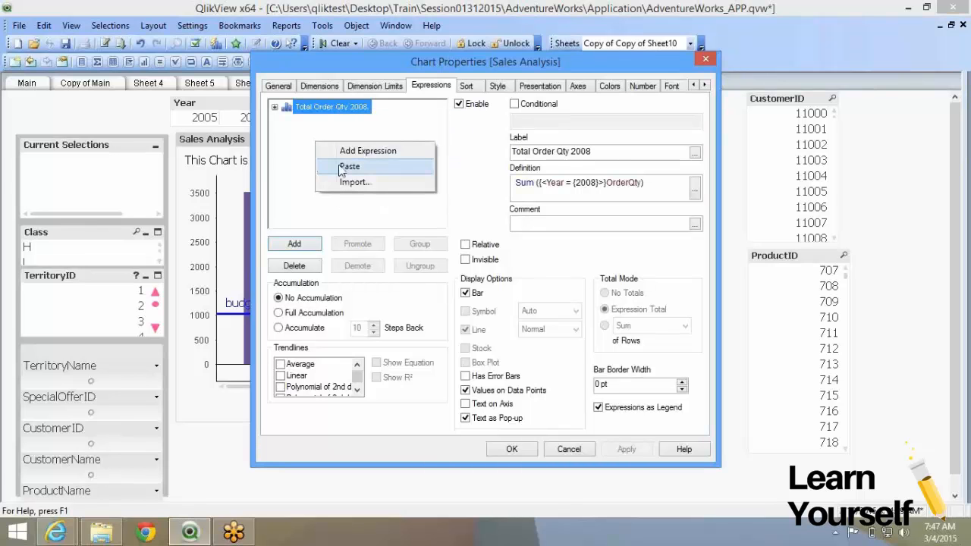
left_click(344, 166)
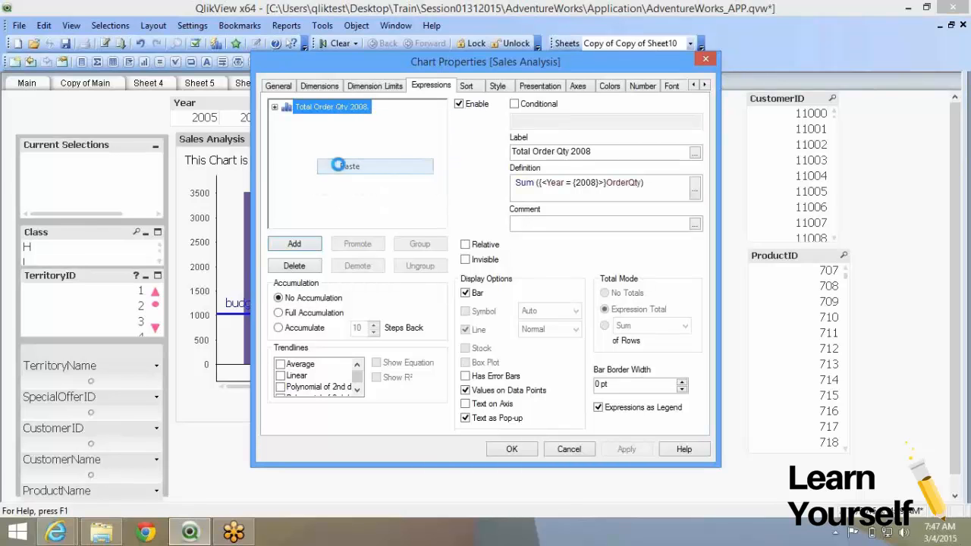
- Change the copied expression's definition to Sum ({<Year = {2008}>}UnitPrice) and apply it to the chart
double_click(627, 182)
type("unit")
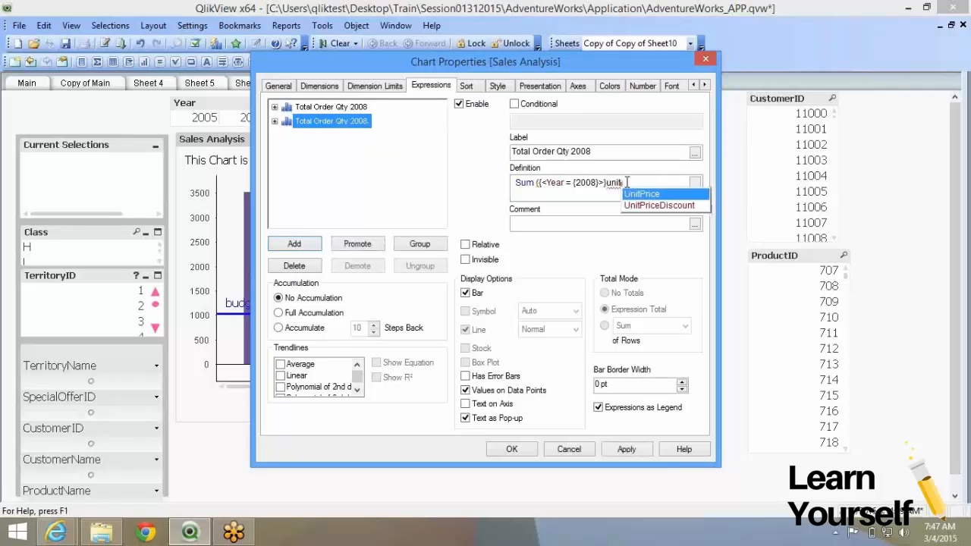
type(")")
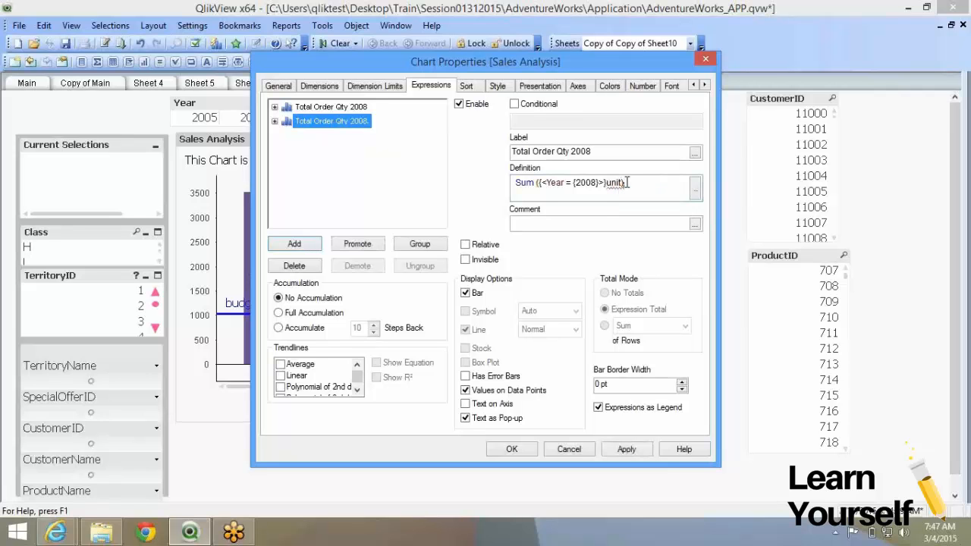
key("BackSpace")
key("Return")
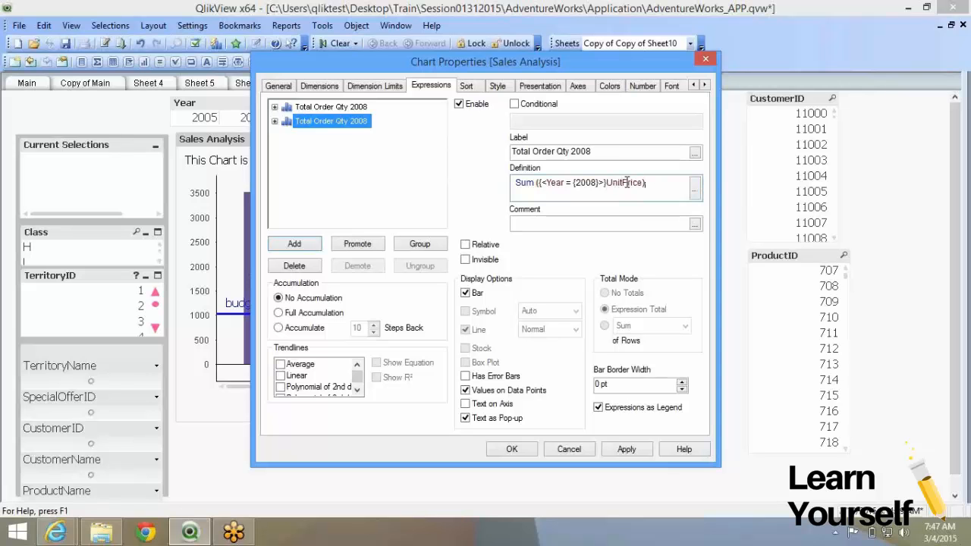
left_click(510, 451)
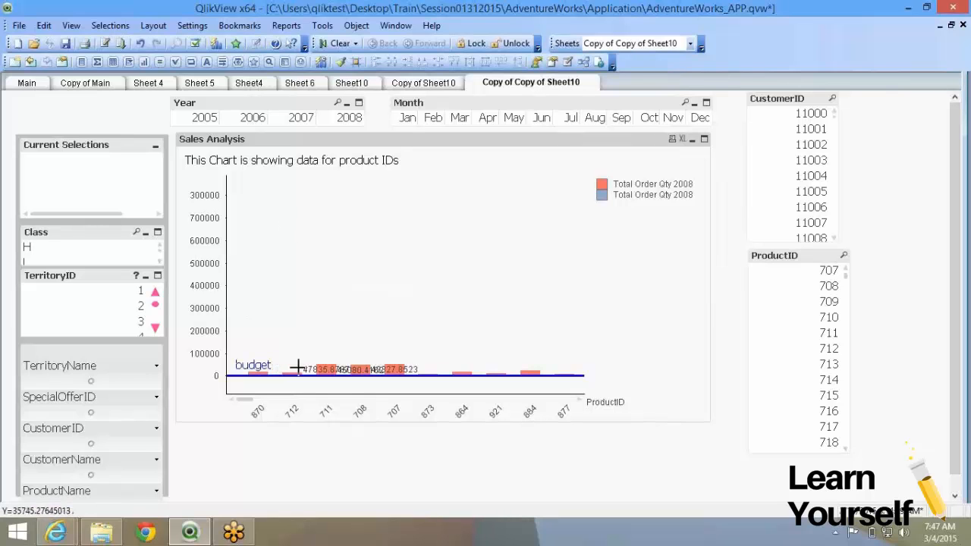
- Label the copied expression Unit Price, apply it, and reduce the Sales Analysis chart's height from its lower edge
right_click(337, 278)
left_click(346, 287)
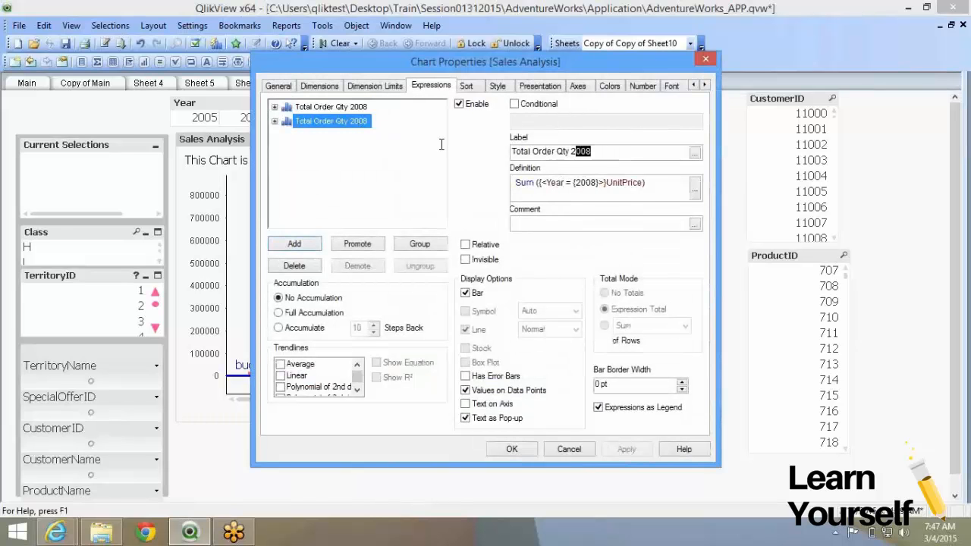
left_click_drag(604, 155, 512, 152)
type("Unit Price")
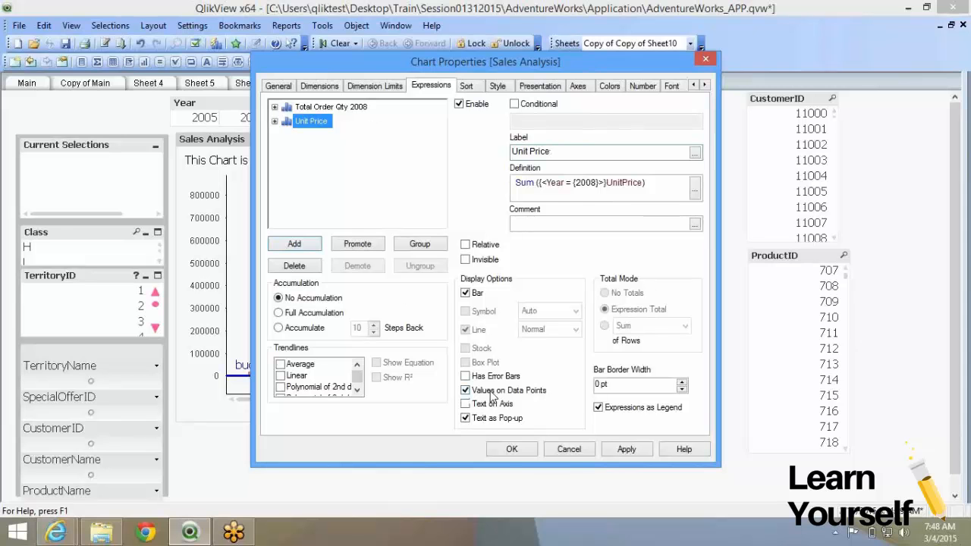
left_click(513, 449)
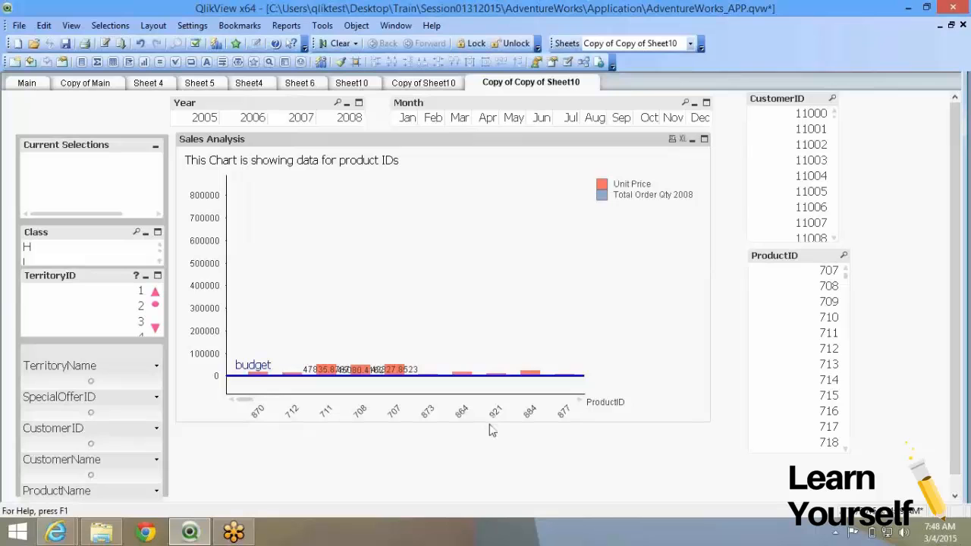
left_click_drag(489, 425, 486, 333)
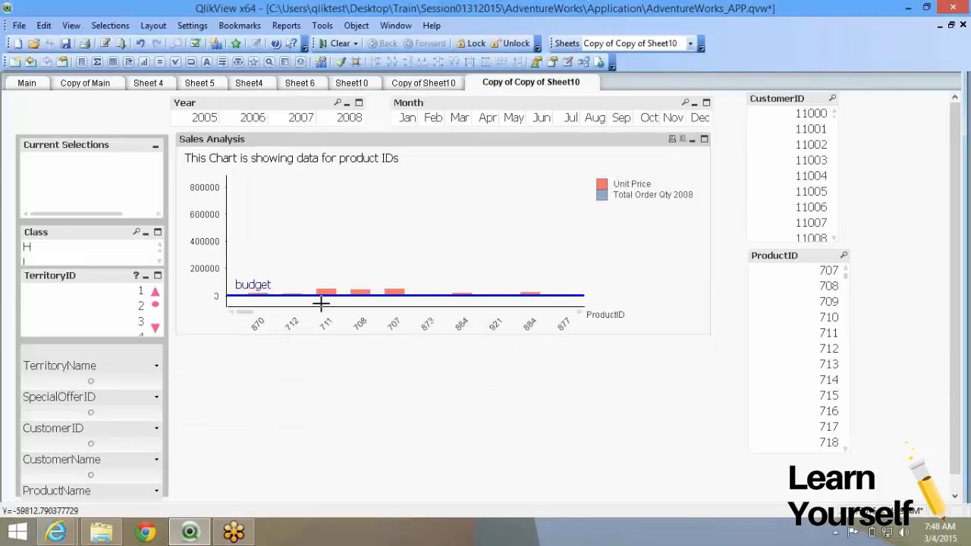
- Group Total Order Qty 2008 and Unit Price into a cyclic expression group and cycle the chart to Unit Price
right_click(321, 230)
left_click(336, 236)
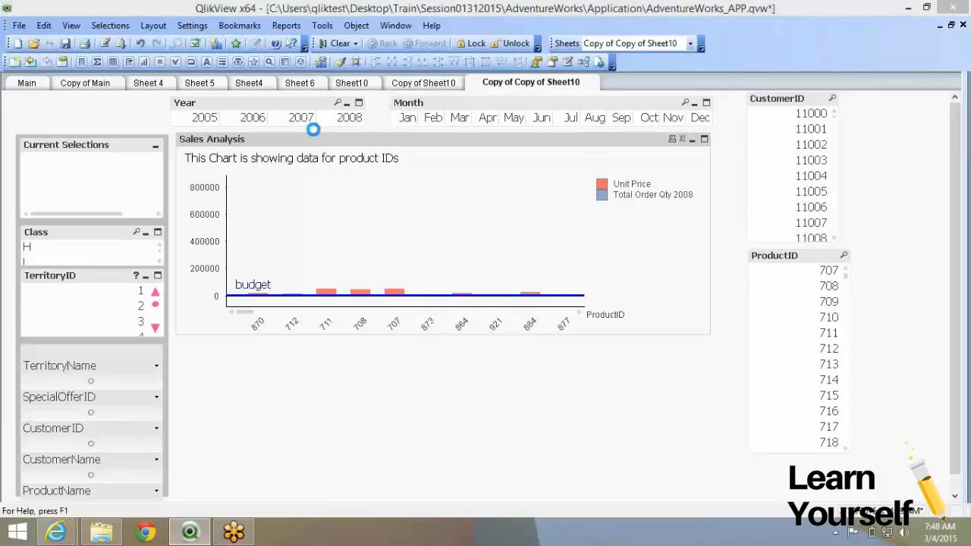
left_click(317, 124)
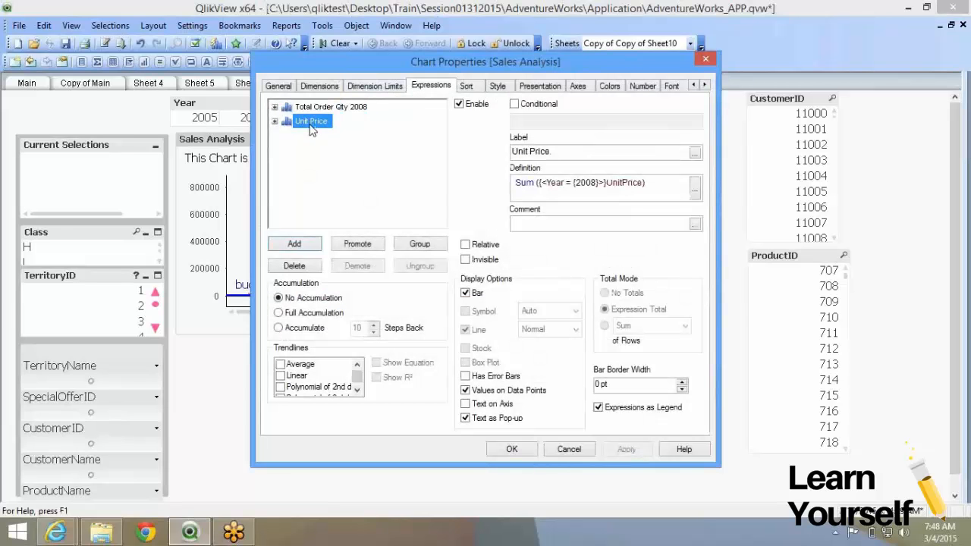
left_click(430, 250)
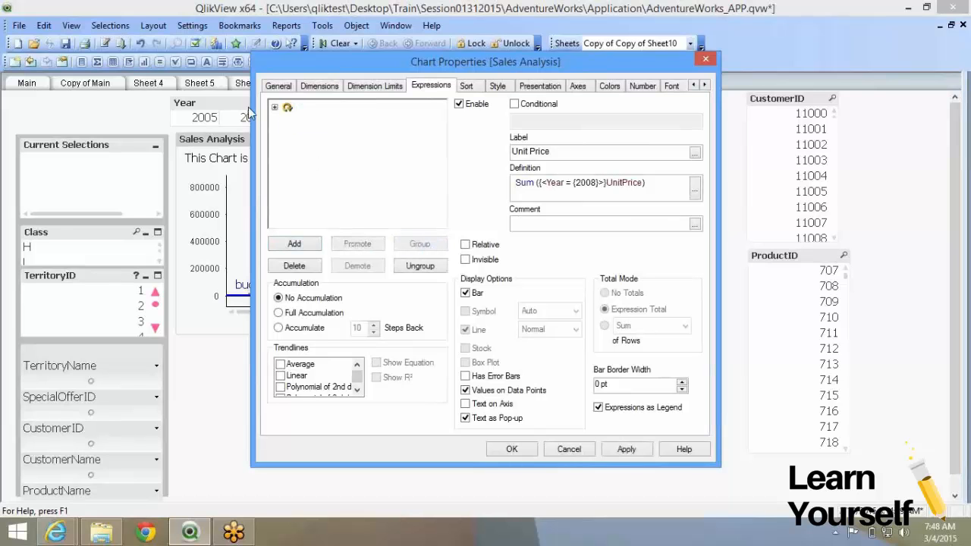
left_click(275, 108)
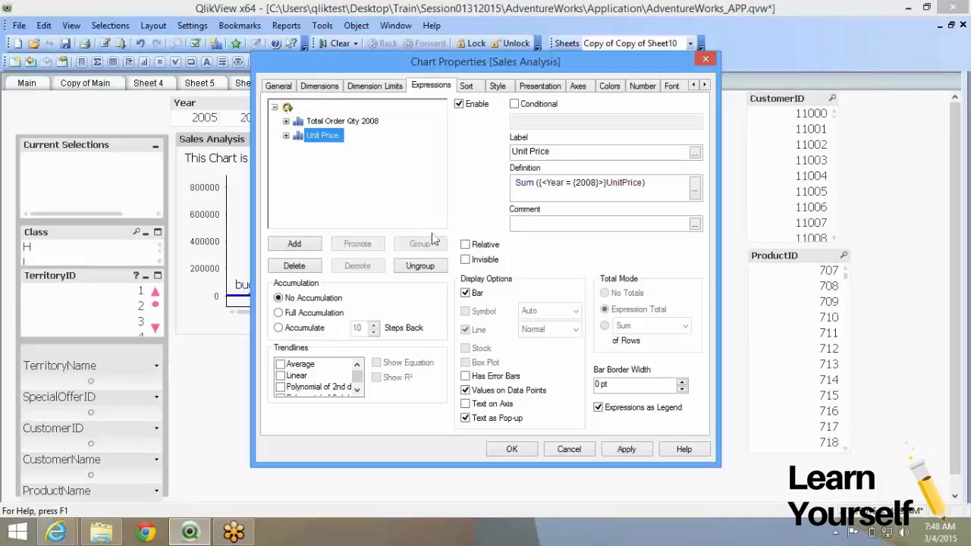
left_click(506, 450)
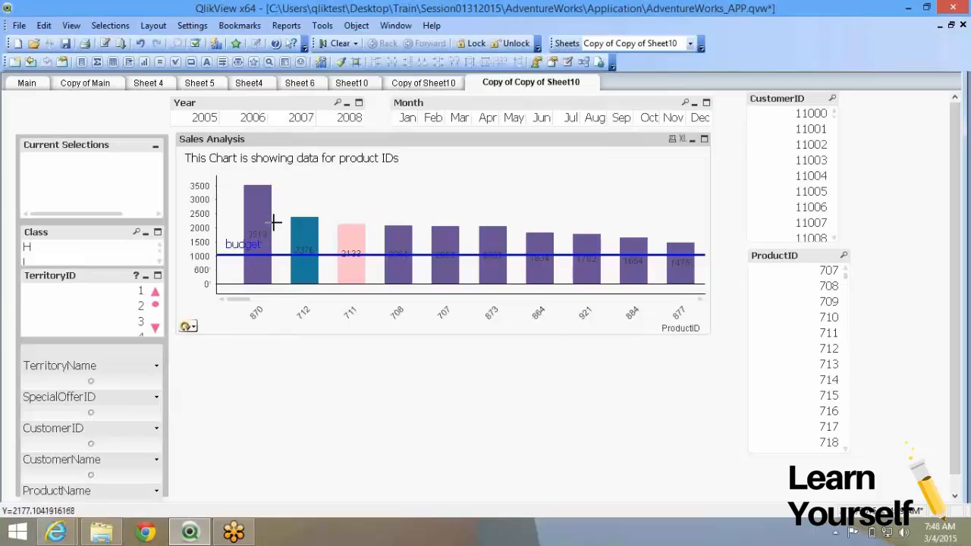
left_click(187, 327)
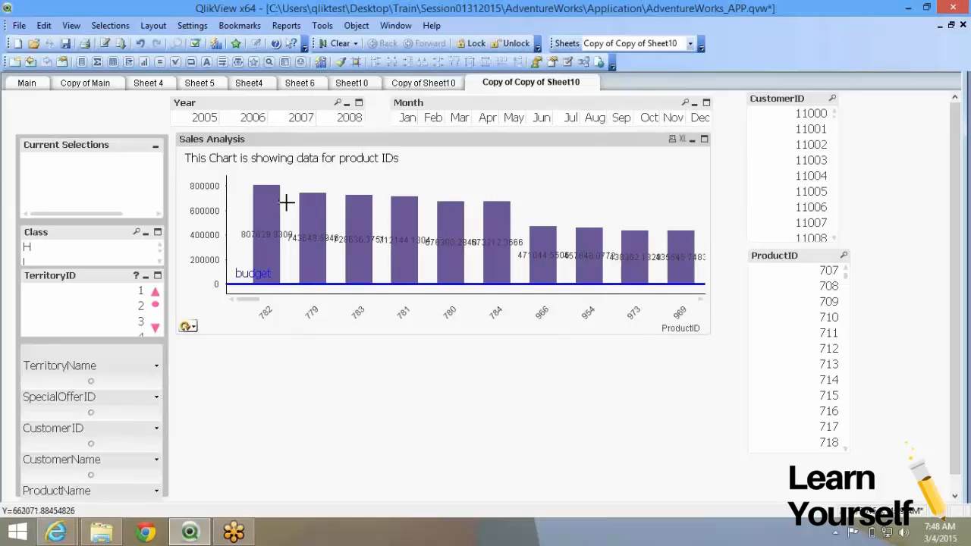
- Turn off Values on Data Points for the Total Order Qty 2008 and Unit Price expressions, and cycle the chart between them
right_click(363, 199)
left_click(332, 213)
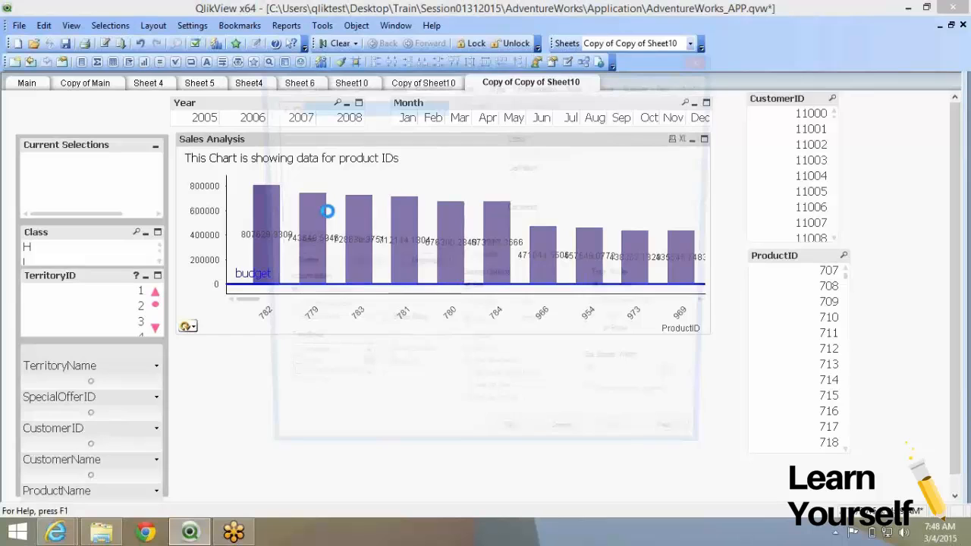
left_click(337, 135)
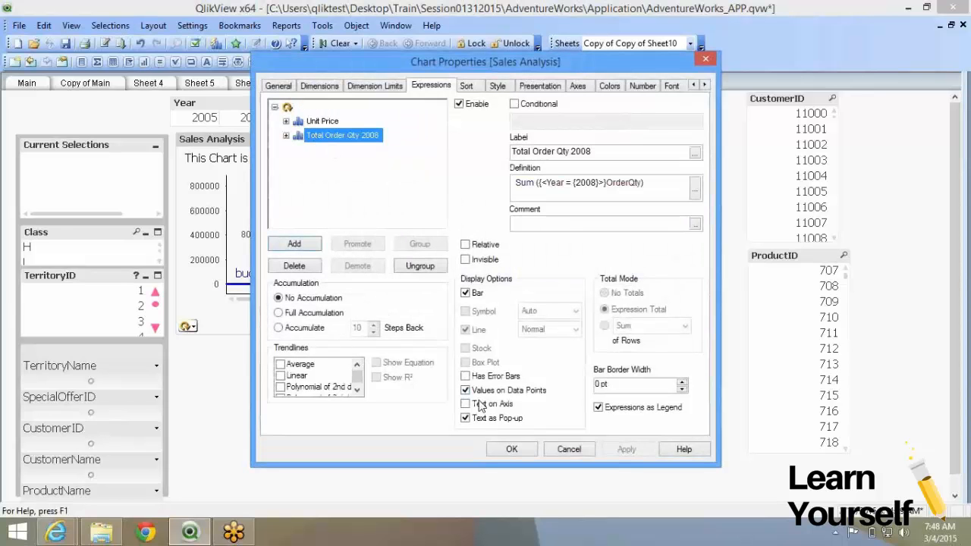
left_click(319, 123)
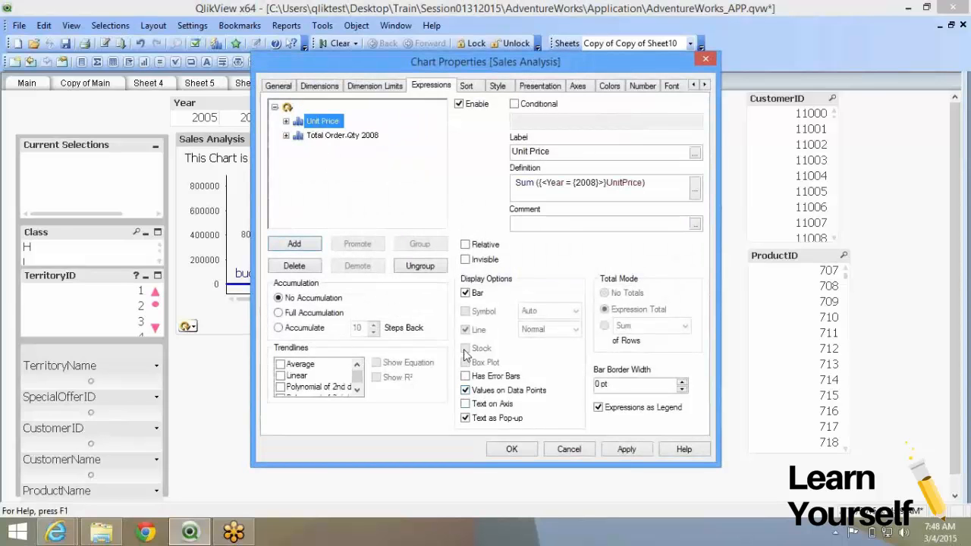
left_click(507, 448)
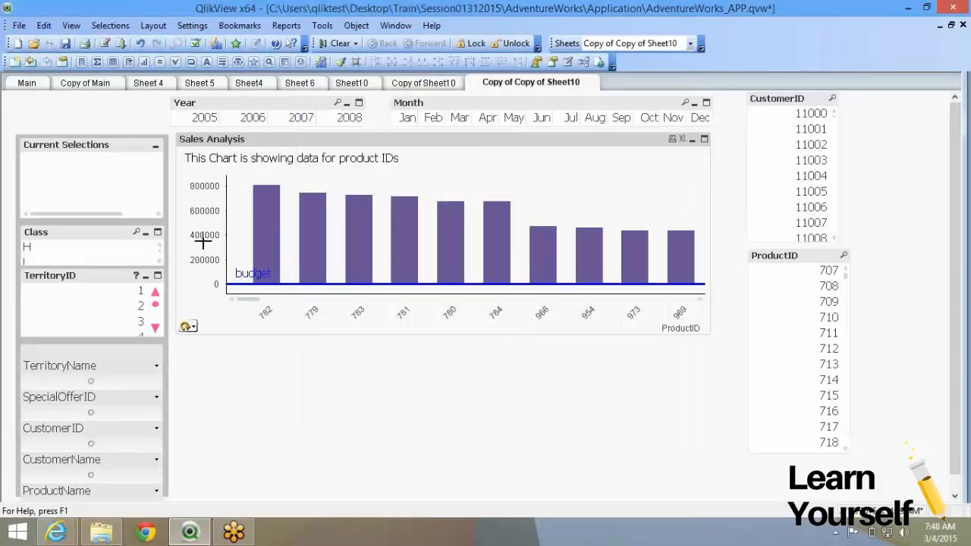
left_click(195, 333)
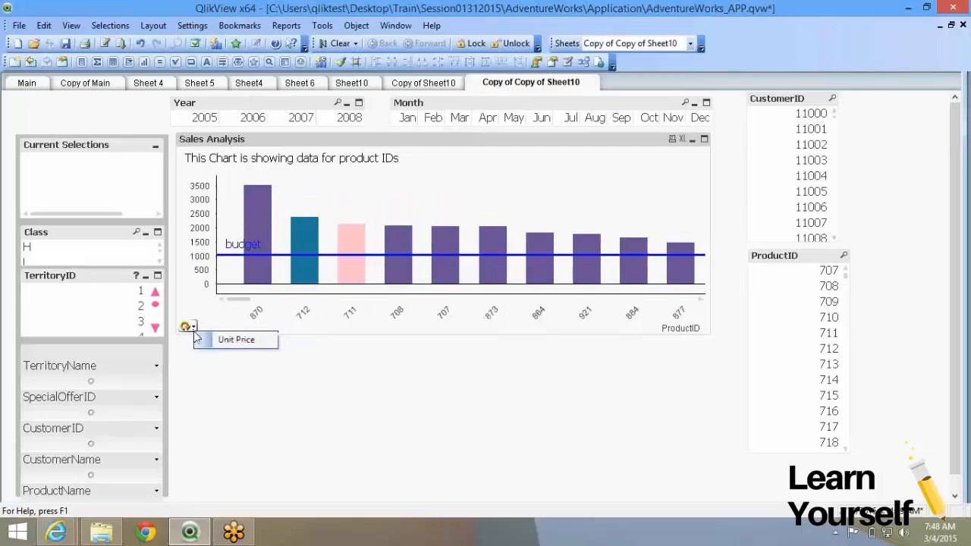
left_click(195, 333)
- Duplicate the Total Order Qty 2008 expression from the cyclic group in the Sales Analysis chart's expressions
right_click(369, 184)
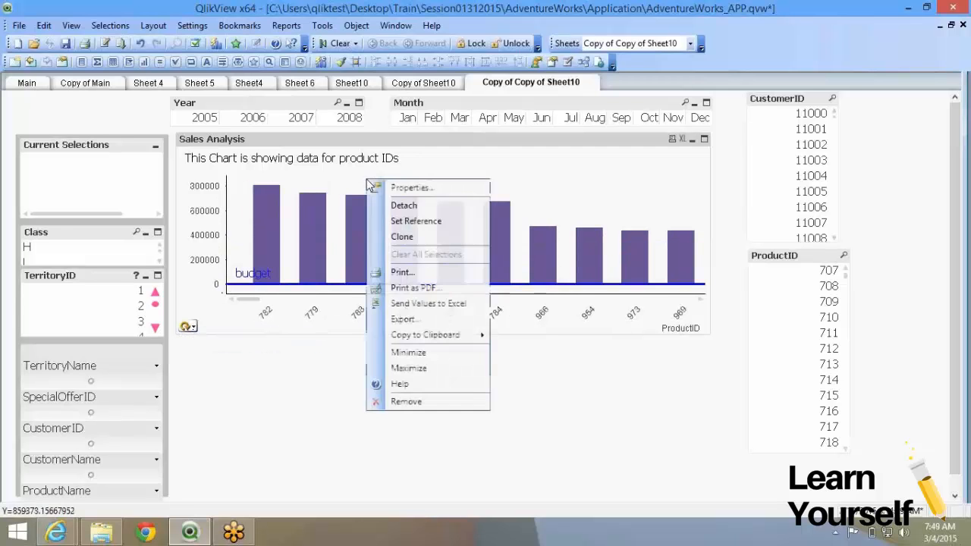
key("Escape")
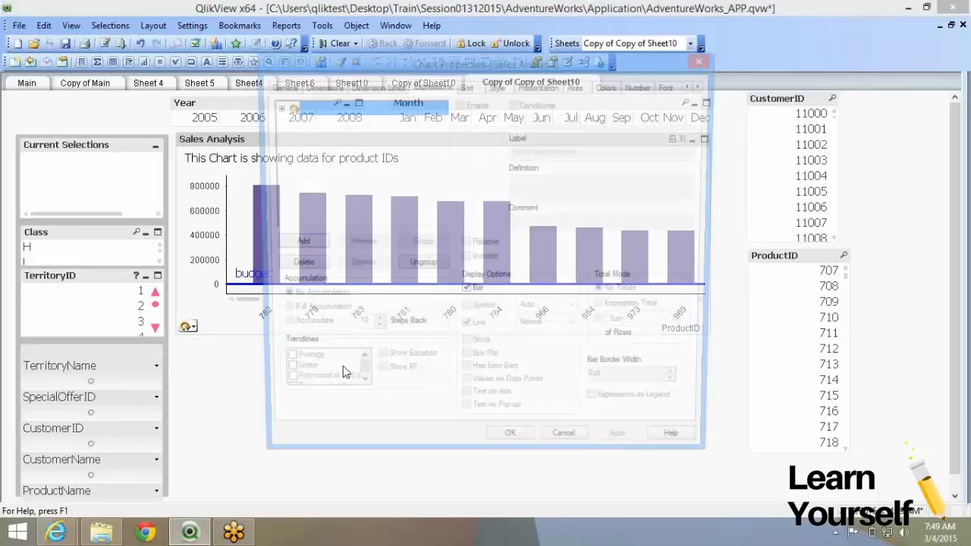
left_click(275, 107)
left_click(340, 136)
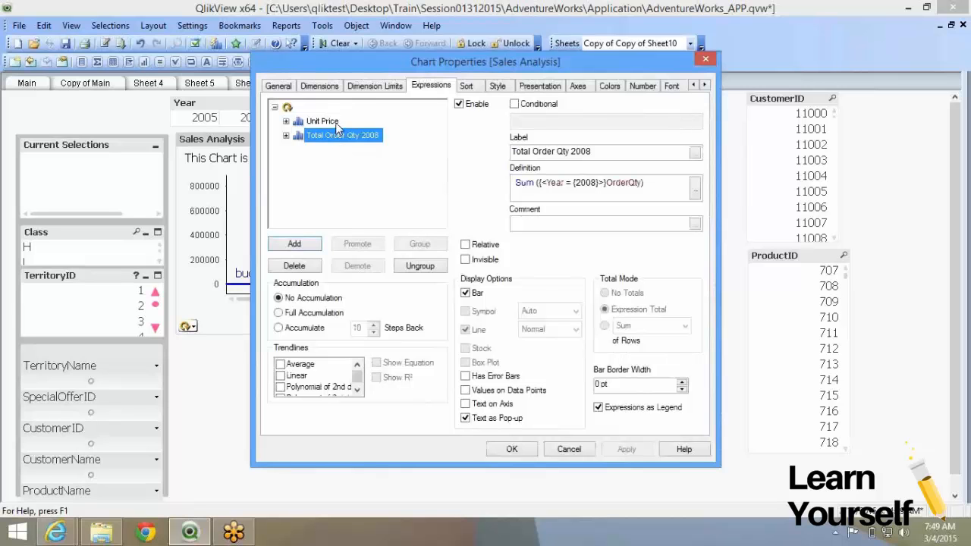
left_click(334, 122)
left_click(328, 137)
right_click(328, 137)
key("Escape")
right_click(352, 174)
left_click(386, 193)
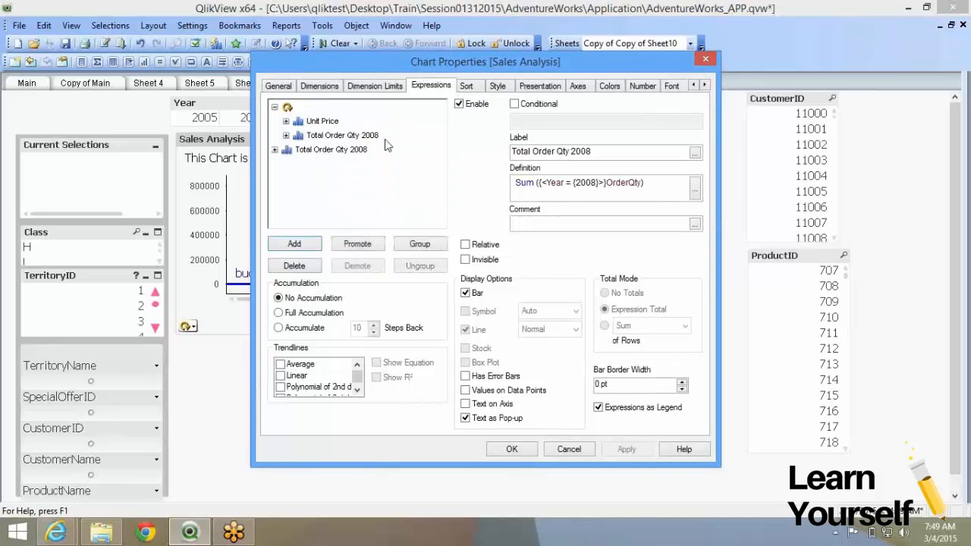
- Change the copied expression's definition to Sum ({<Year = {2008}>}UnitPriceDiscount)
double_click(619, 182)
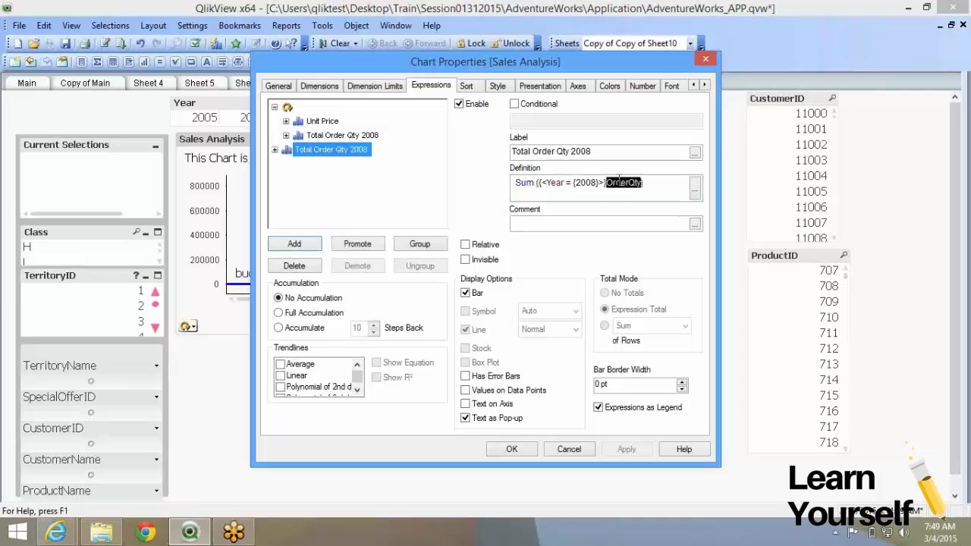
type("Uni")
key("Down")
key("Down")
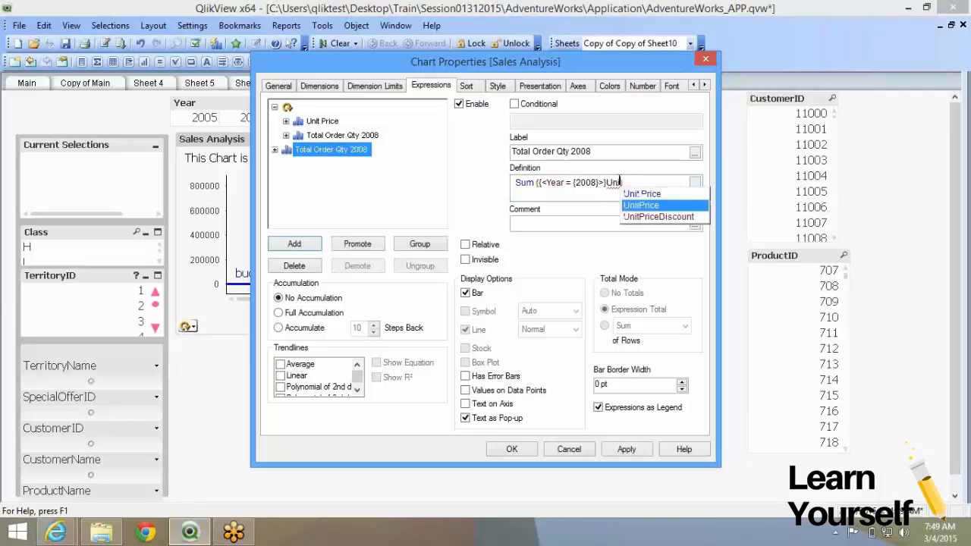
key("Return")
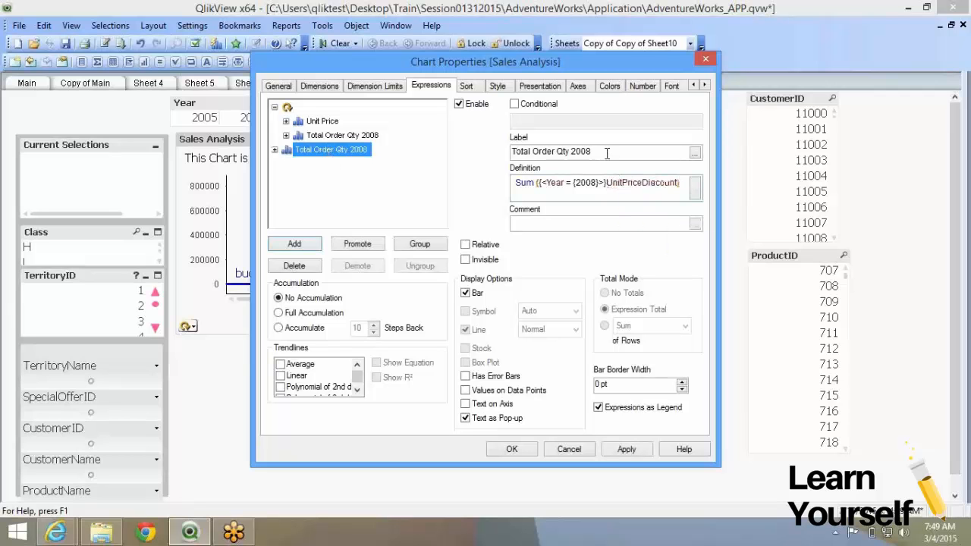
- Label the copied expression Unit Price Discount and add it to the existing cyclic expression group
triple_click(612, 151)
type("Unit Pr")
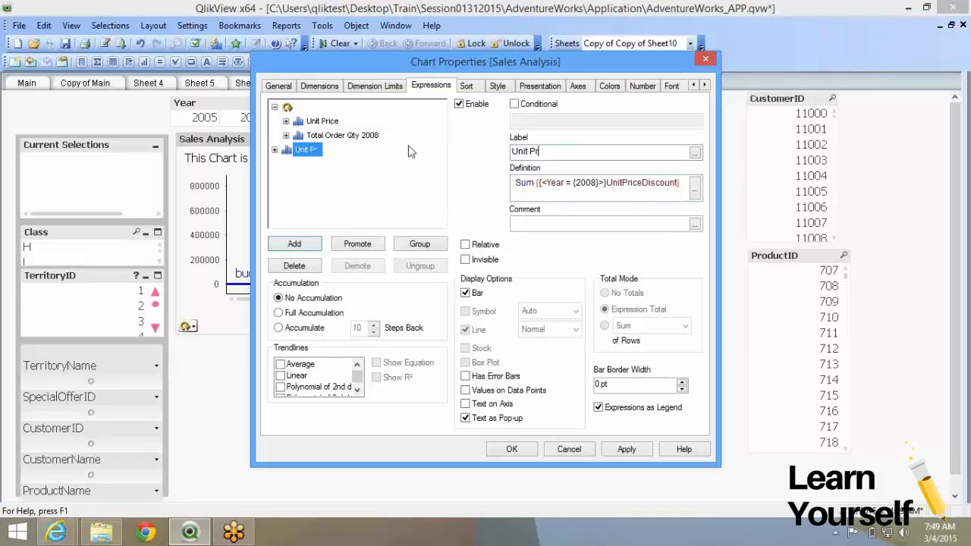
type("ice Discounr")
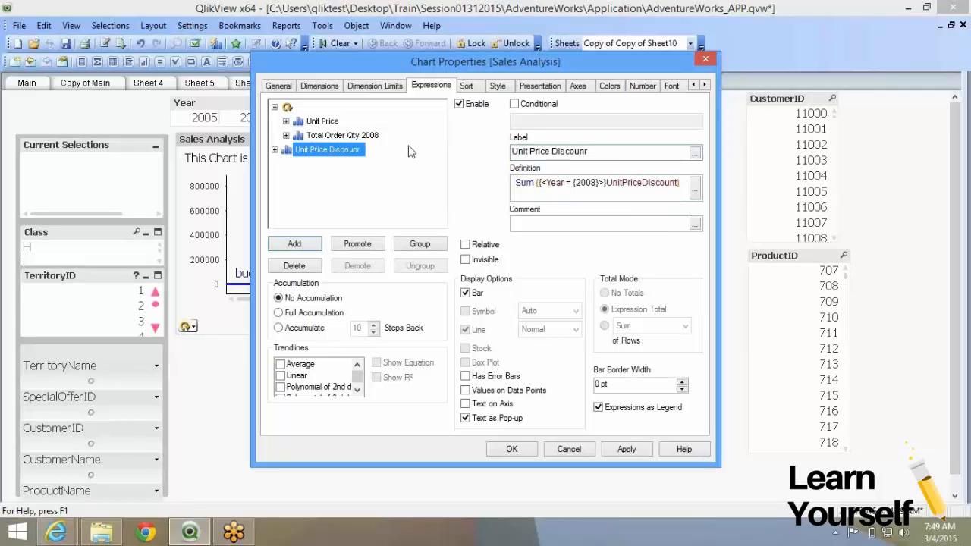
key("BackSpace")
type("t")
left_click(402, 245)
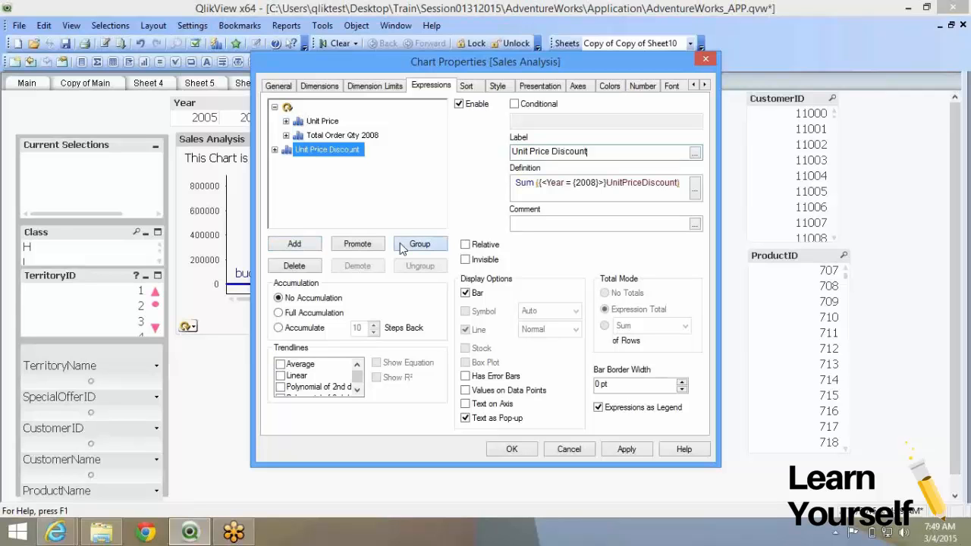
left_click(276, 108)
- Enable Show Title in Chart for Sales Analysis and delete the descriptive product IDs text from the chart
left_click(278, 85)
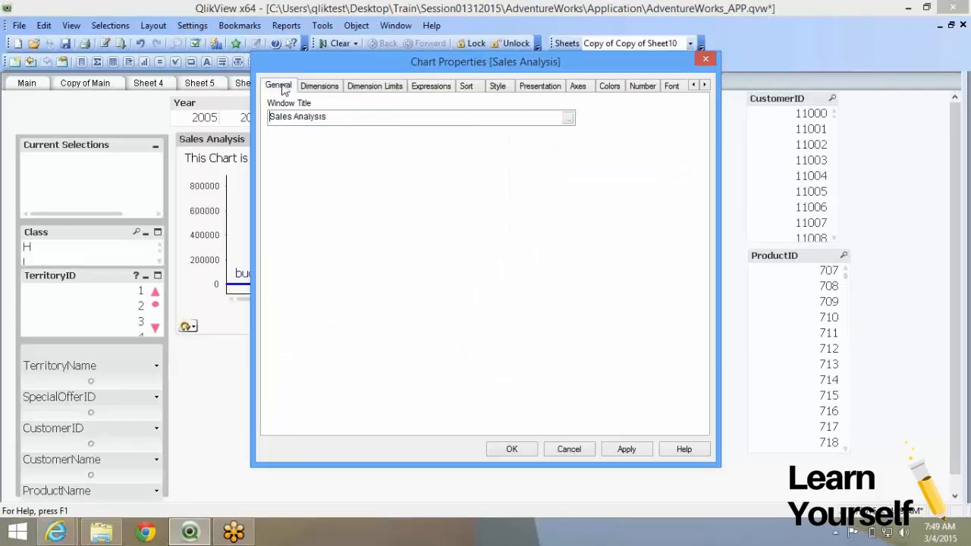
left_click(274, 137)
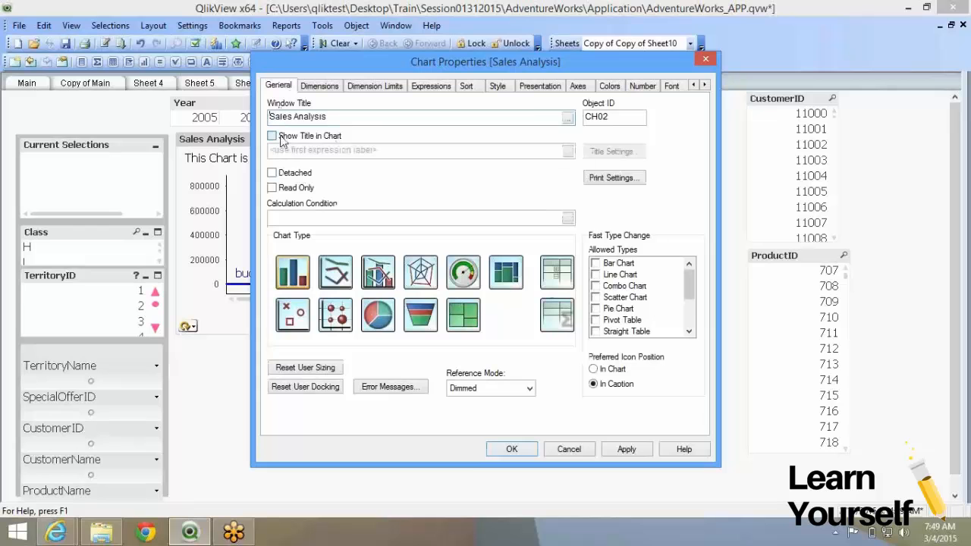
left_click(324, 89)
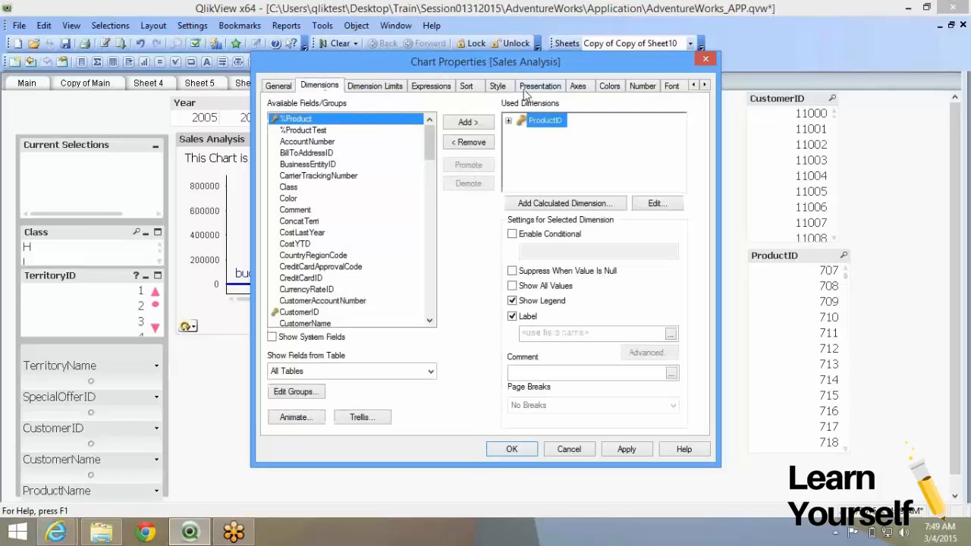
left_click(523, 89)
left_click(562, 363)
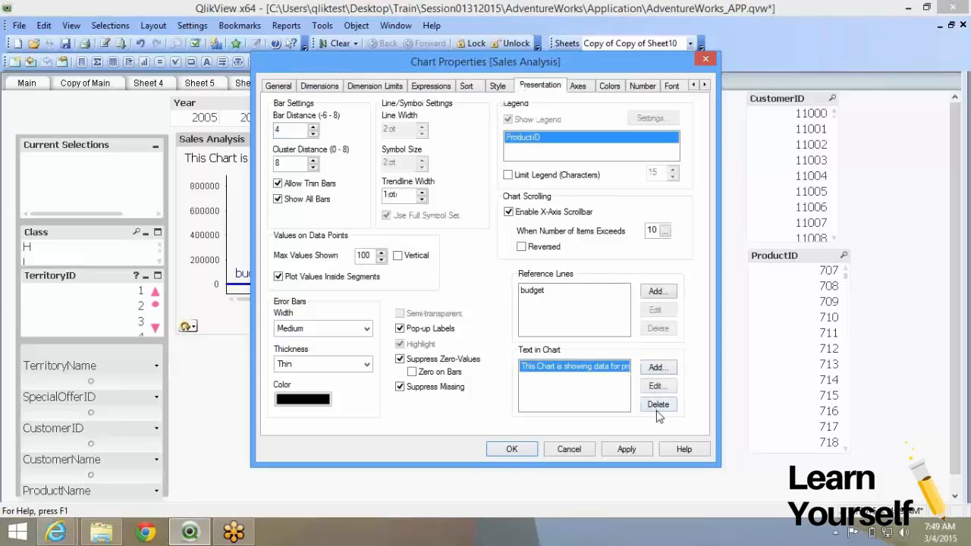
left_click(658, 404)
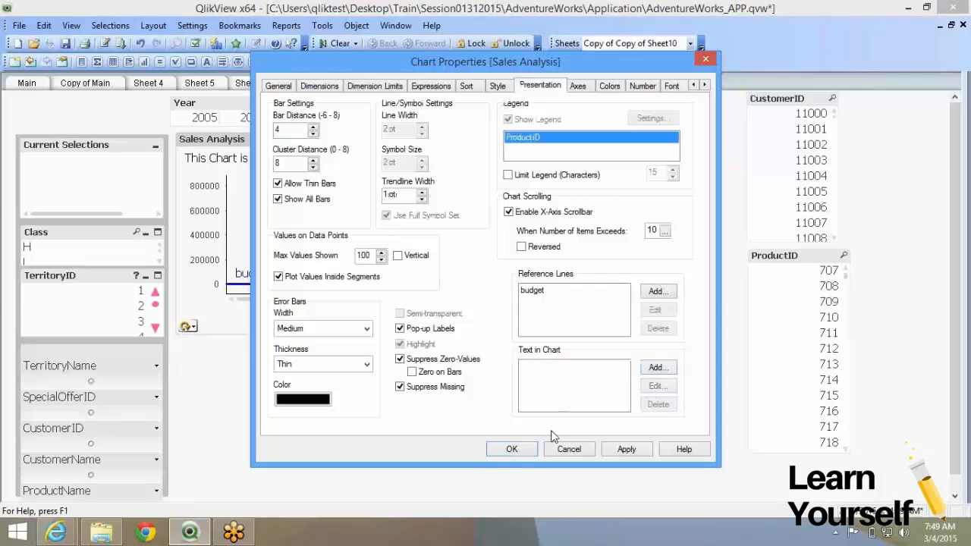
left_click(518, 453)
- Cycle the Sales Analysis chart through Total Order Qty 2008, Unit Price and Unit Price Discount, and inspect the bar for ProductID 984
left_click(188, 329)
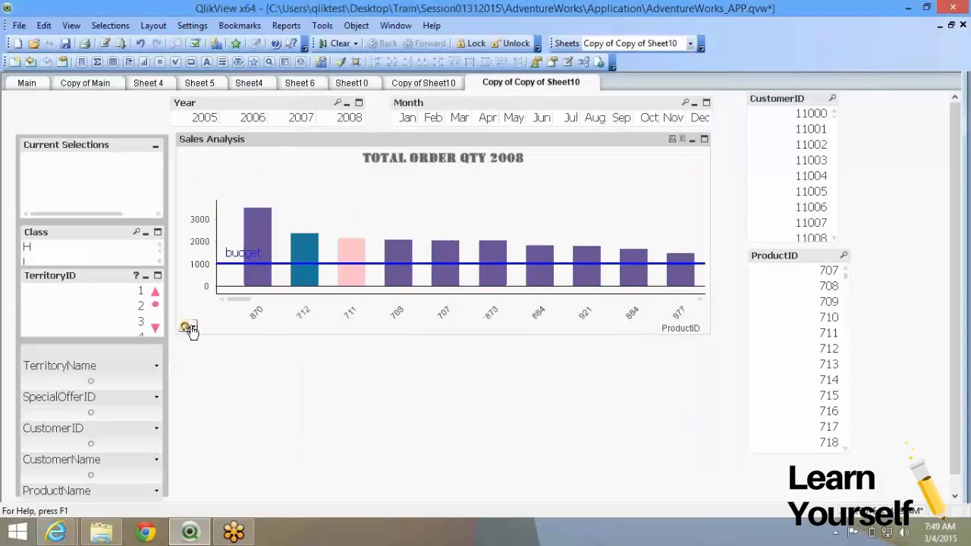
left_click(186, 328)
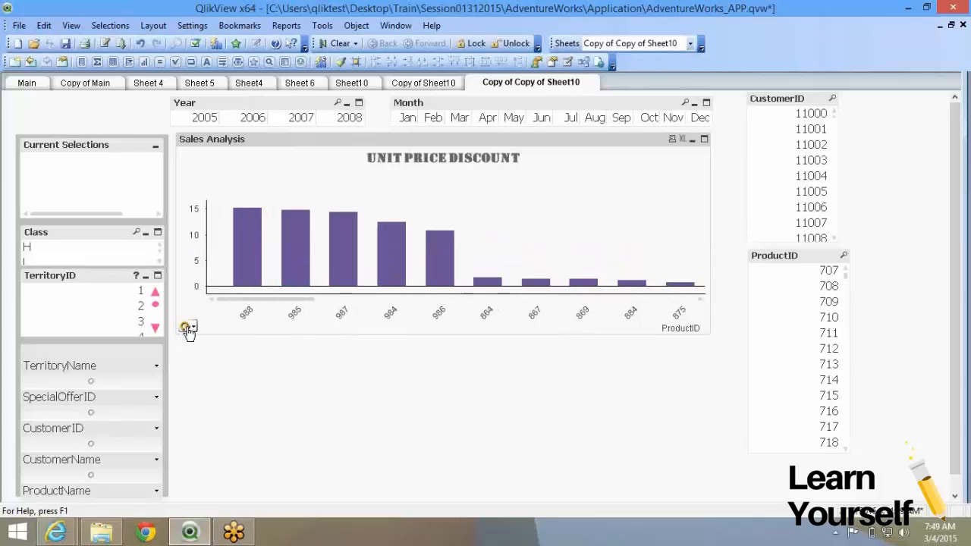
left_click(188, 329)
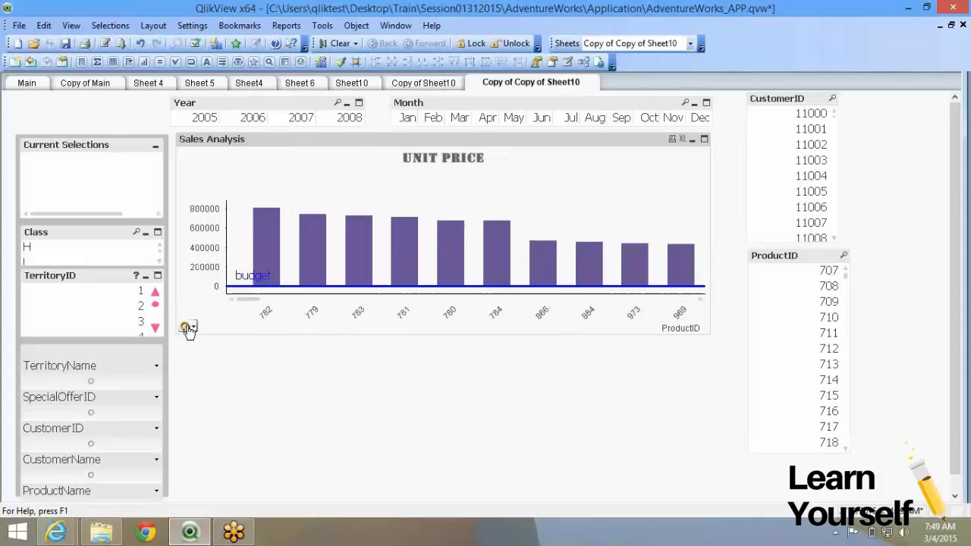
left_click(189, 329)
left_click(189, 327)
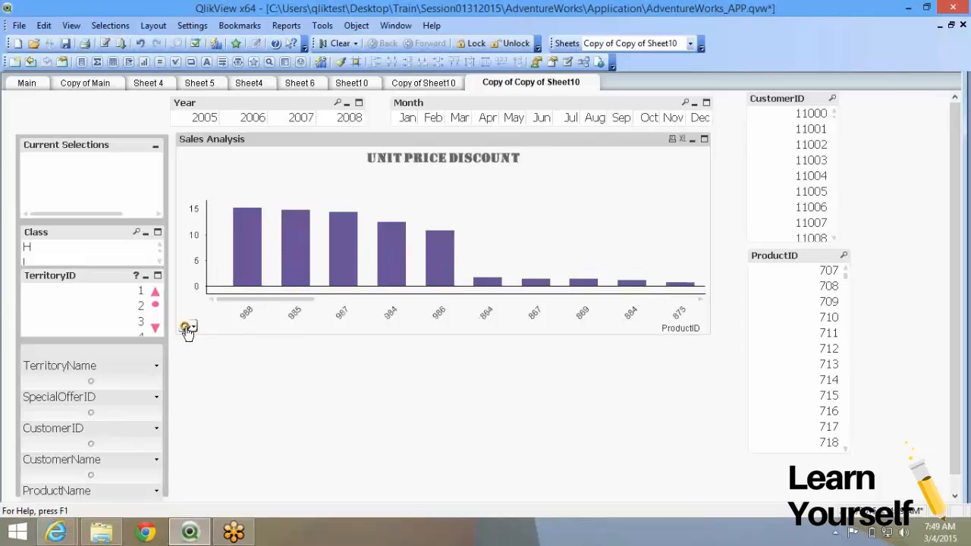
left_click(188, 329)
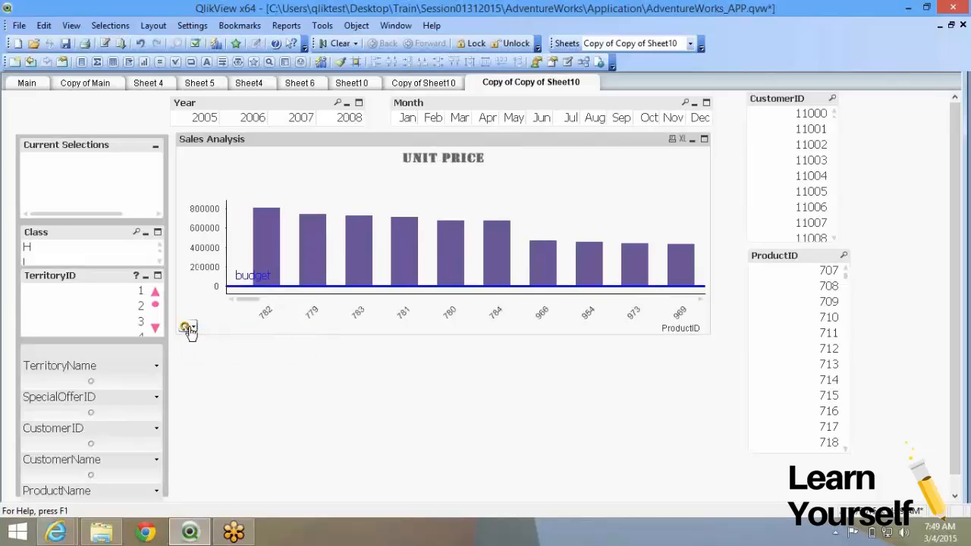
left_click(192, 329)
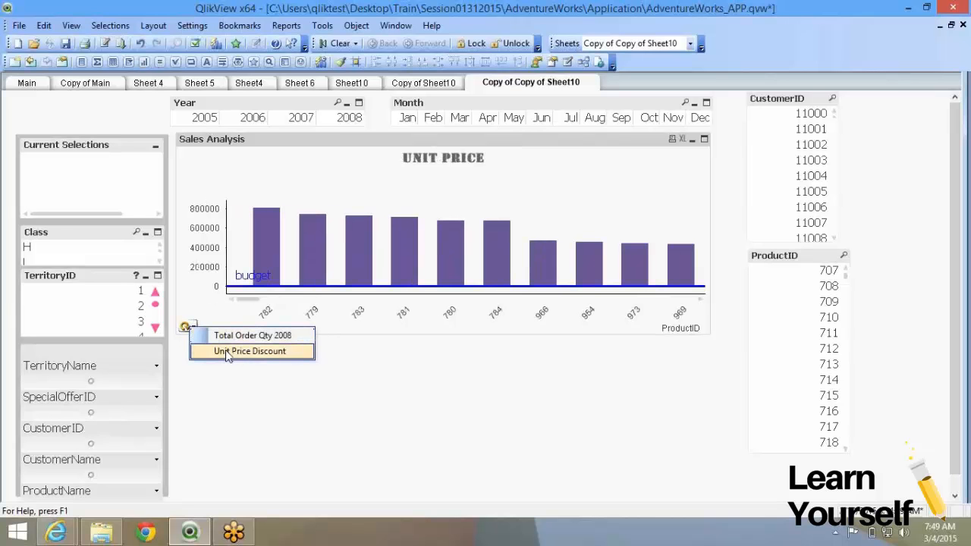
left_click(225, 352)
left_click(193, 330)
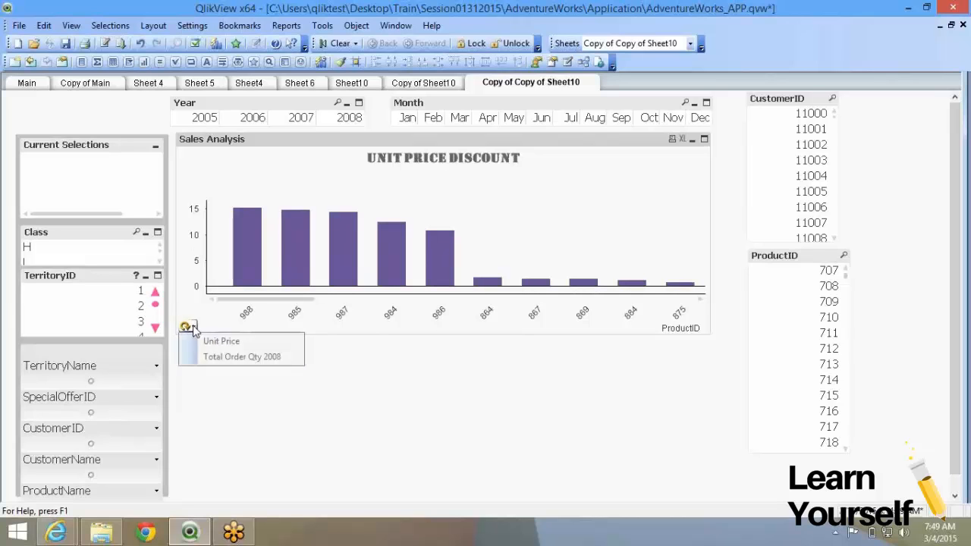
left_click(189, 335)
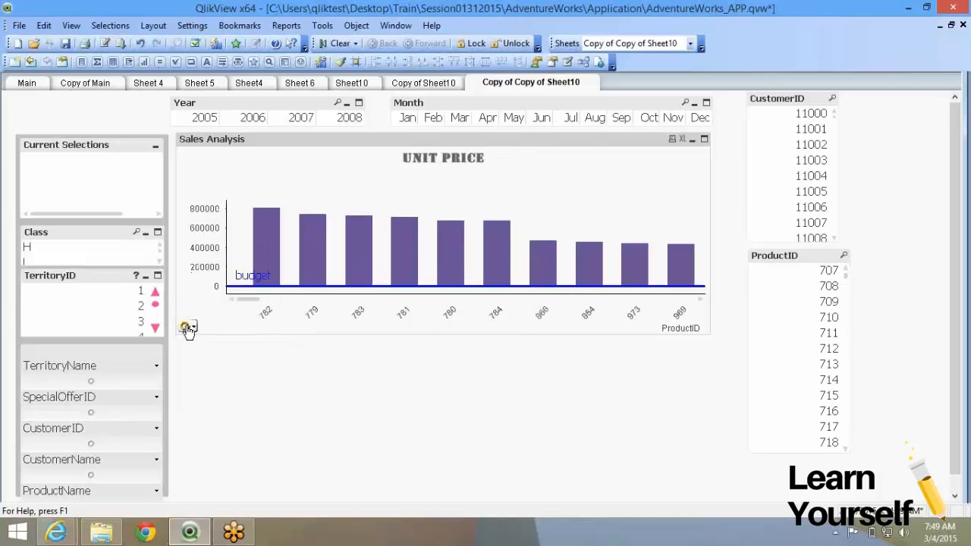
left_click(187, 328)
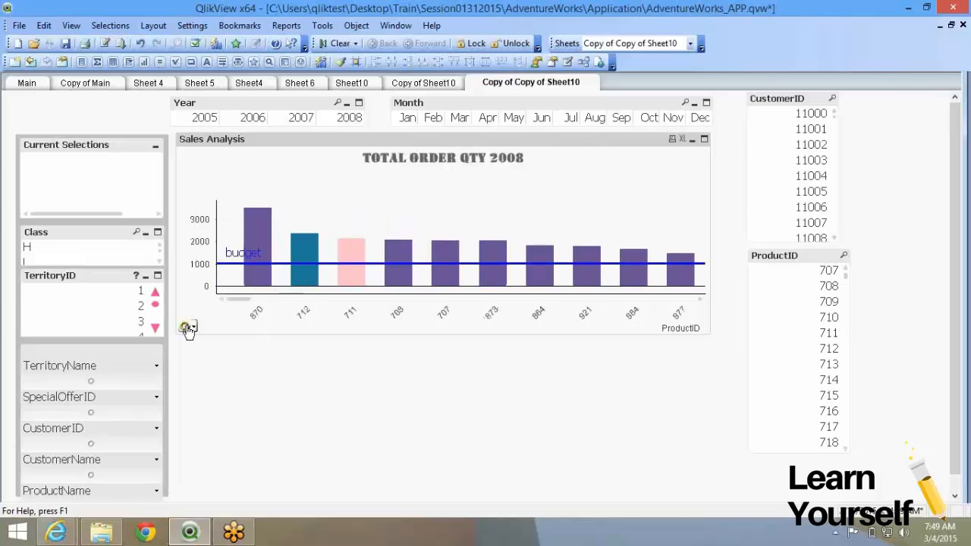
left_click(187, 328)
left_click(187, 328)
left_click(187, 328)
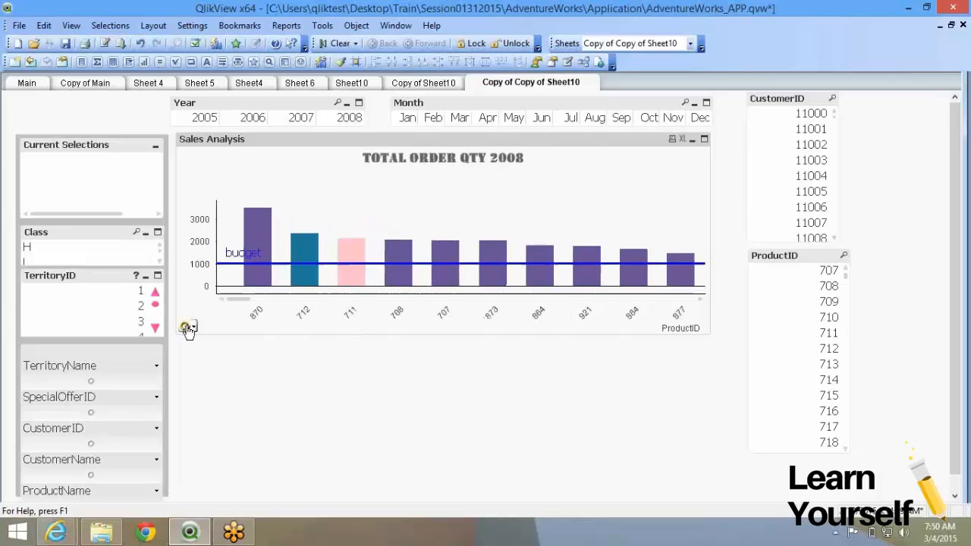
left_click(187, 328)
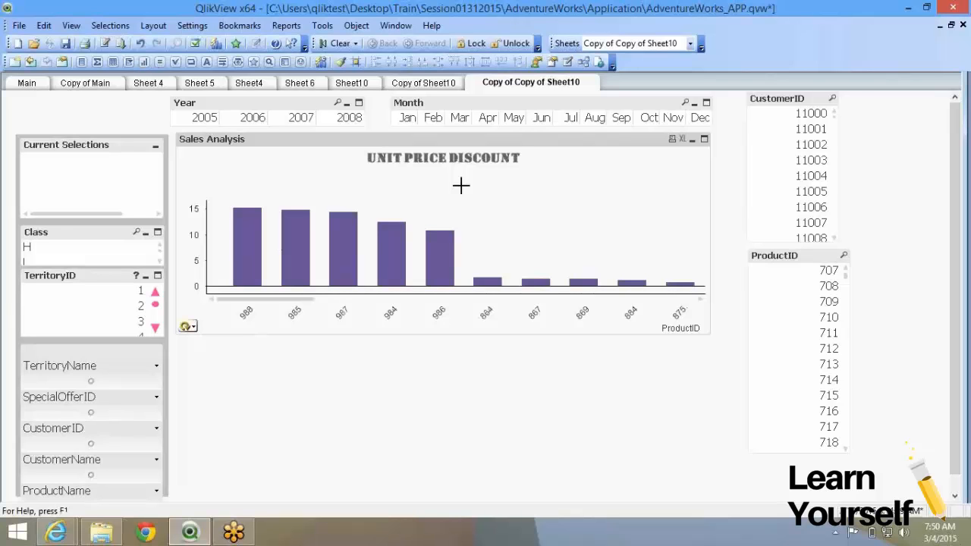
mouse_move(392, 223)
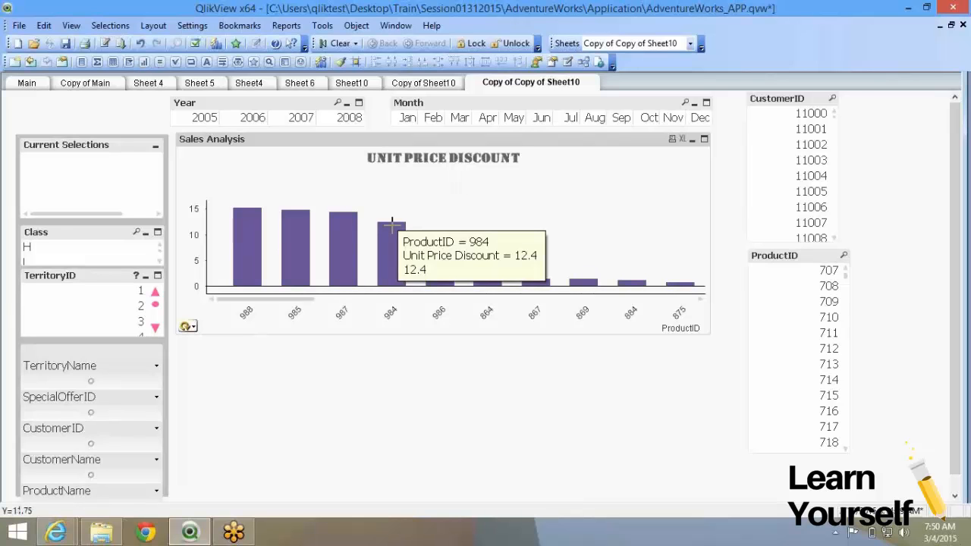
- Create a new dimension group named GenericCyclin for the Sales Analysis chart and make it a cyclic group
right_click(404, 200)
left_click(425, 211)
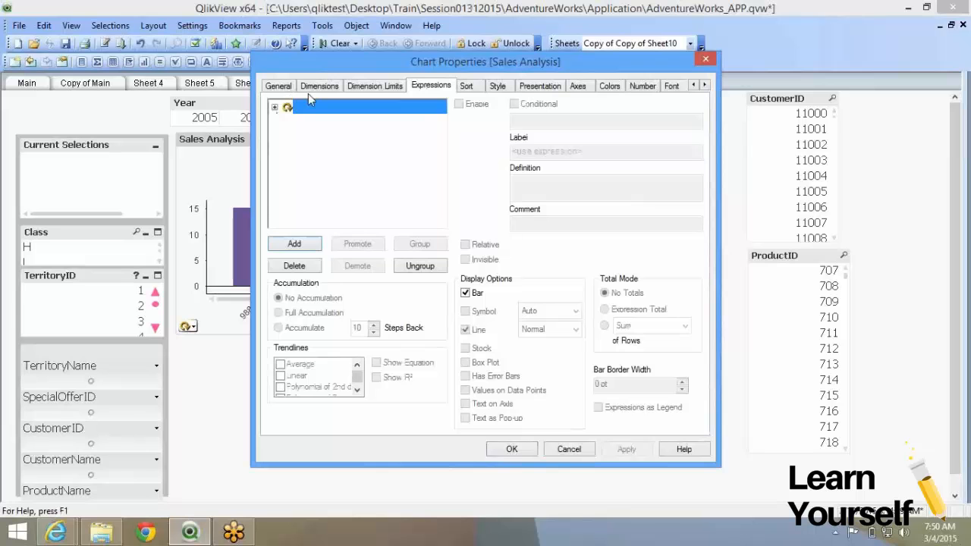
left_click(317, 86)
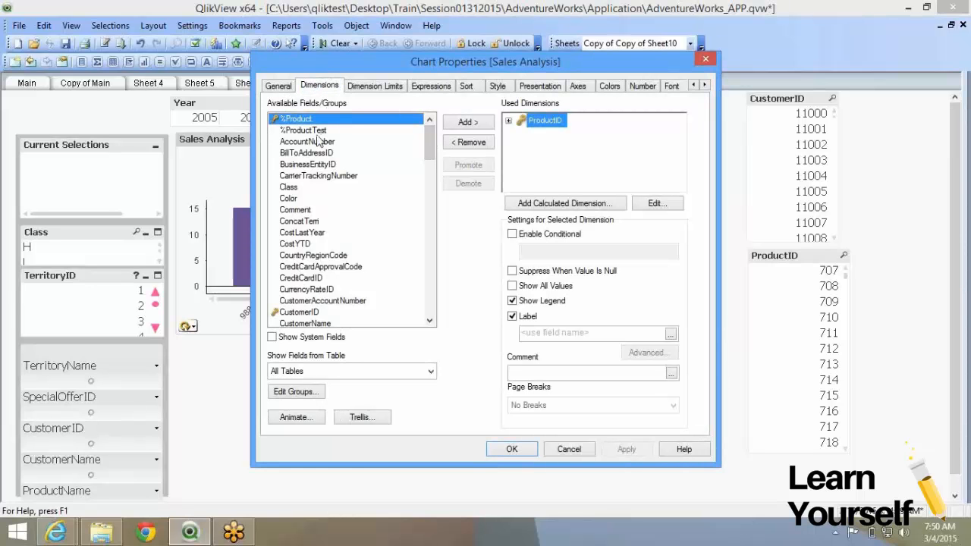
left_click(296, 392)
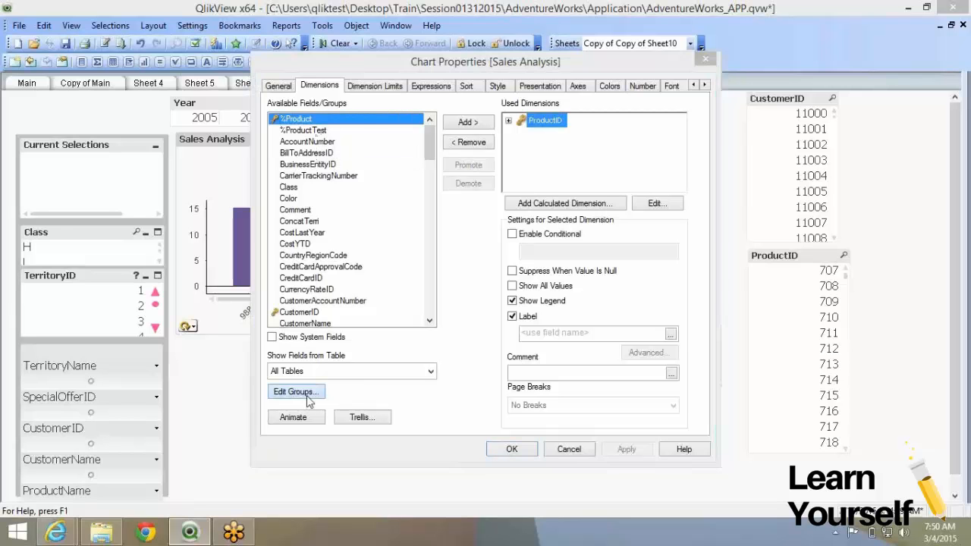
left_click(541, 389)
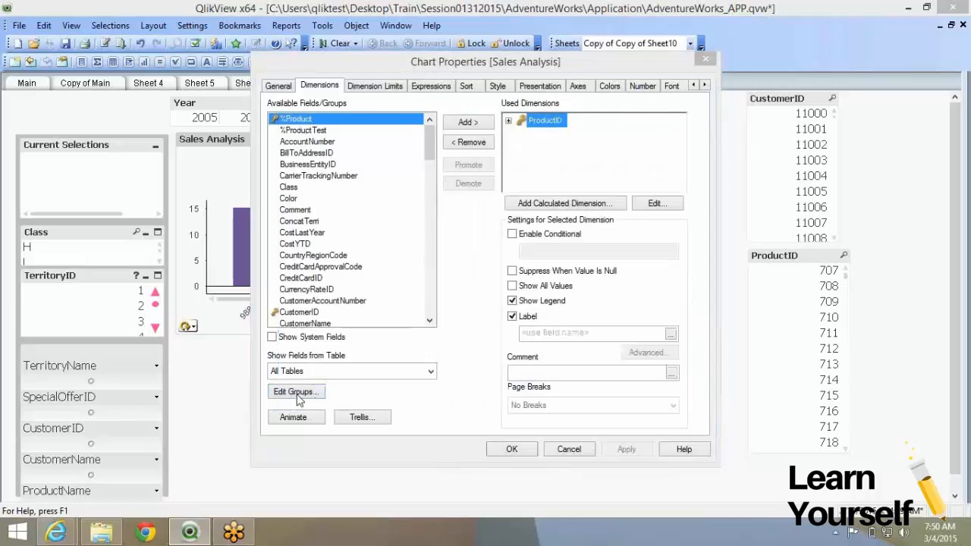
left_click(297, 392)
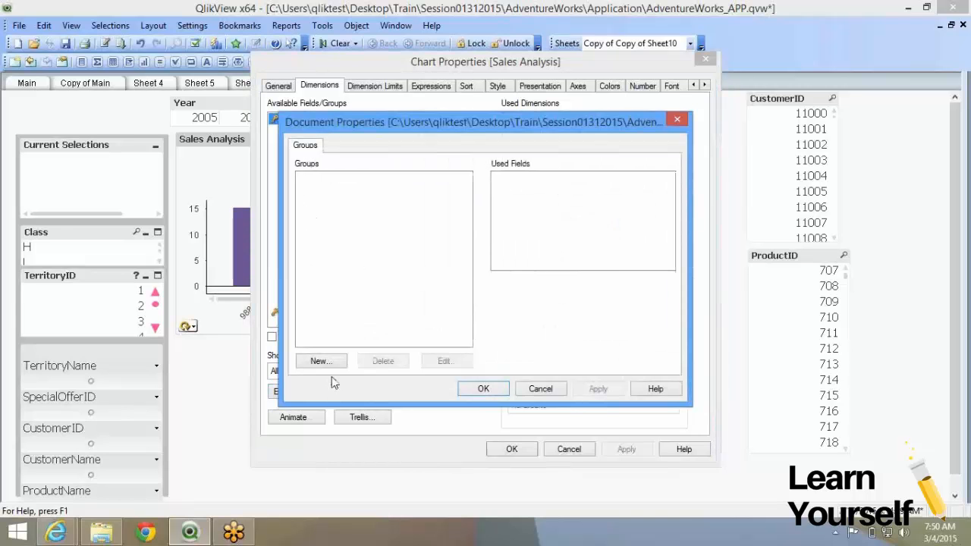
left_click(320, 362)
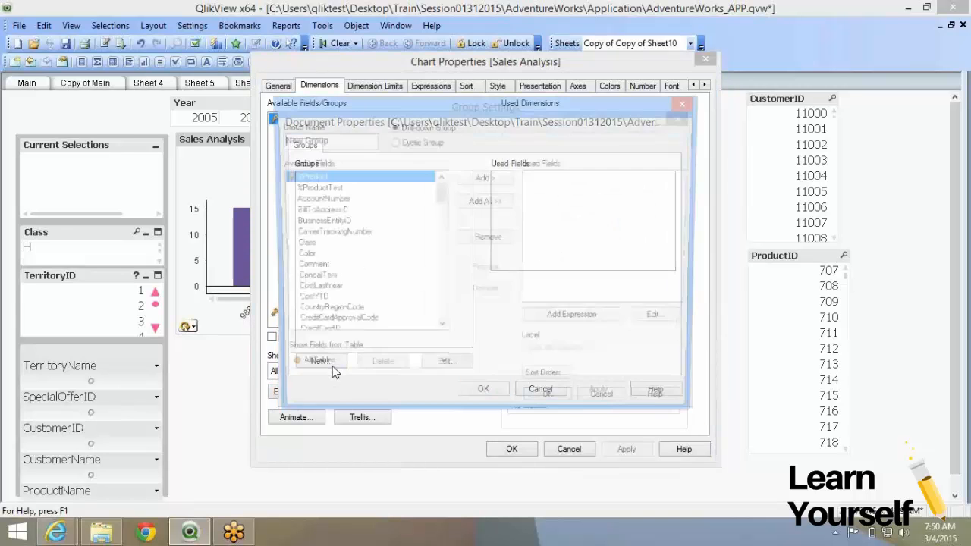
type("GenericCyclin")
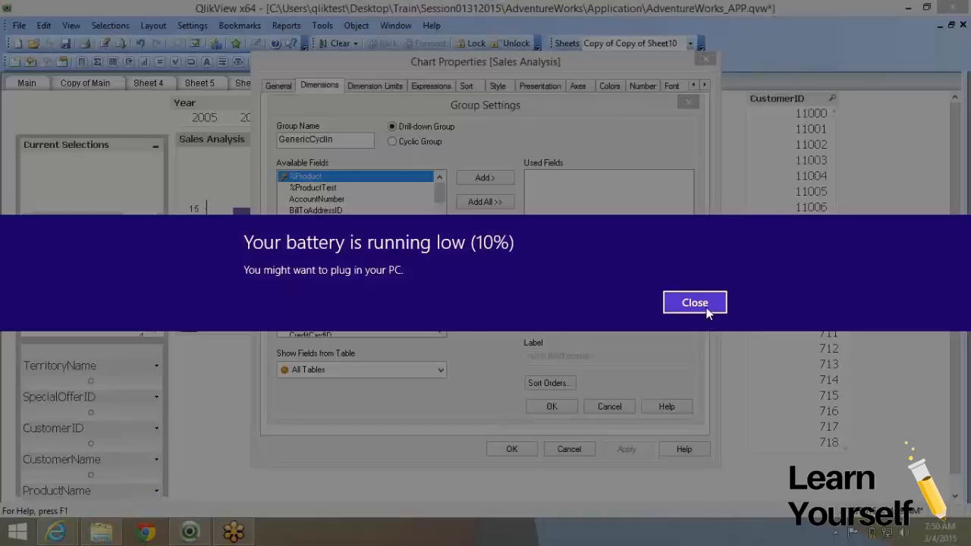
left_click(694, 300)
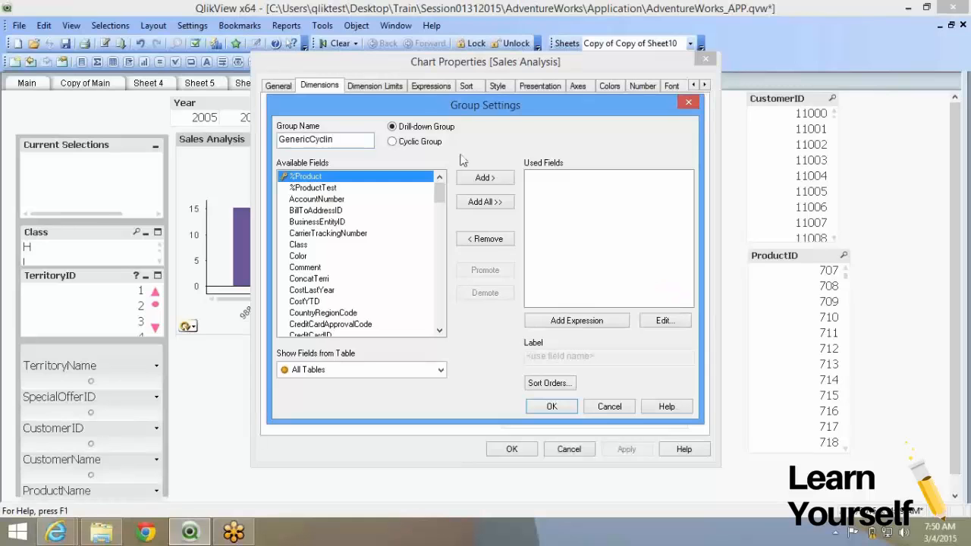
left_click(420, 143)
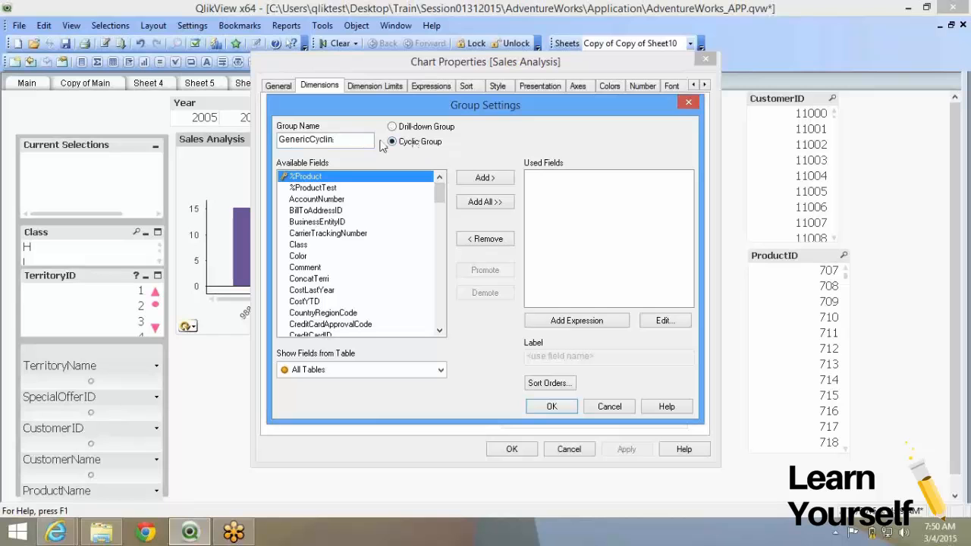
- Add the ProductID field to the GenericCyclin group's used fields
left_click(320, 245)
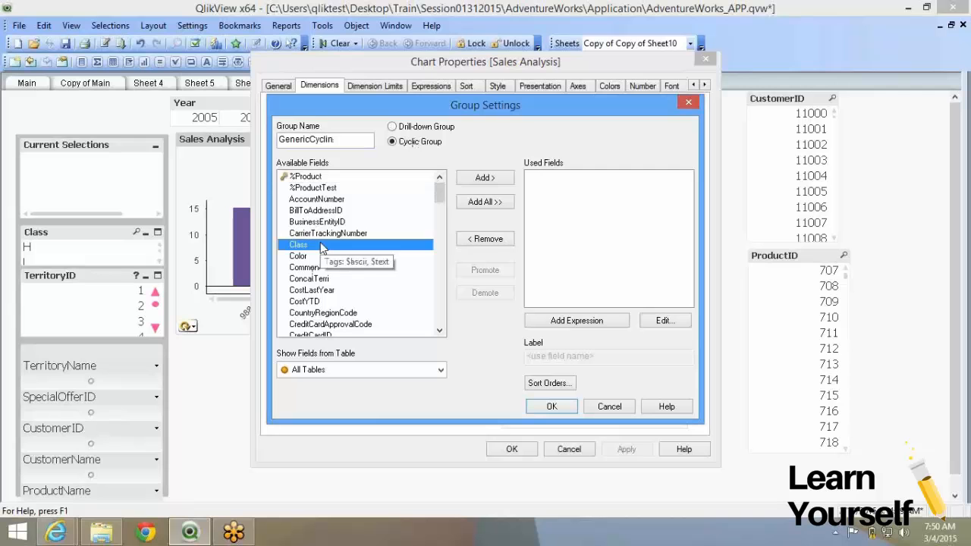
key("p")
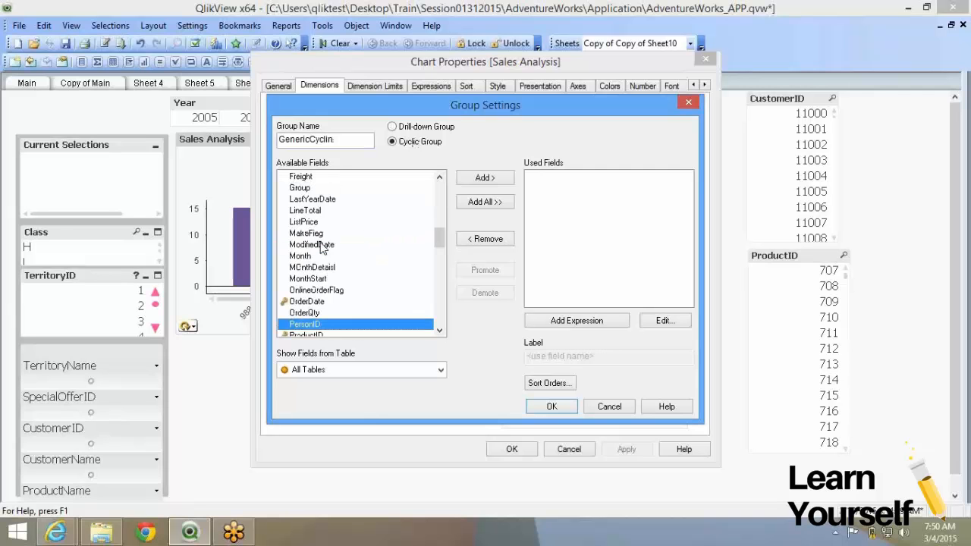
scroll(325, 236, "down", 5)
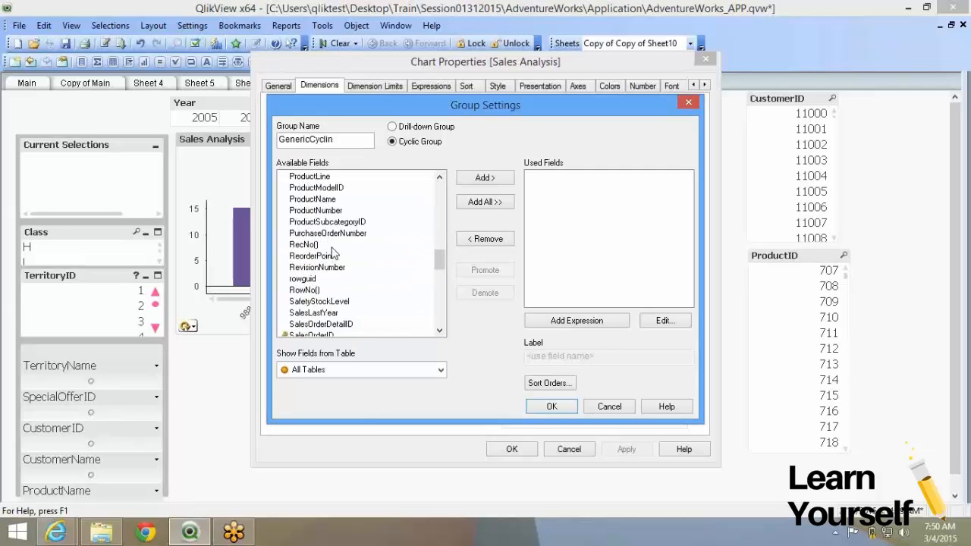
scroll(328, 241, "up", 2)
left_click(333, 235)
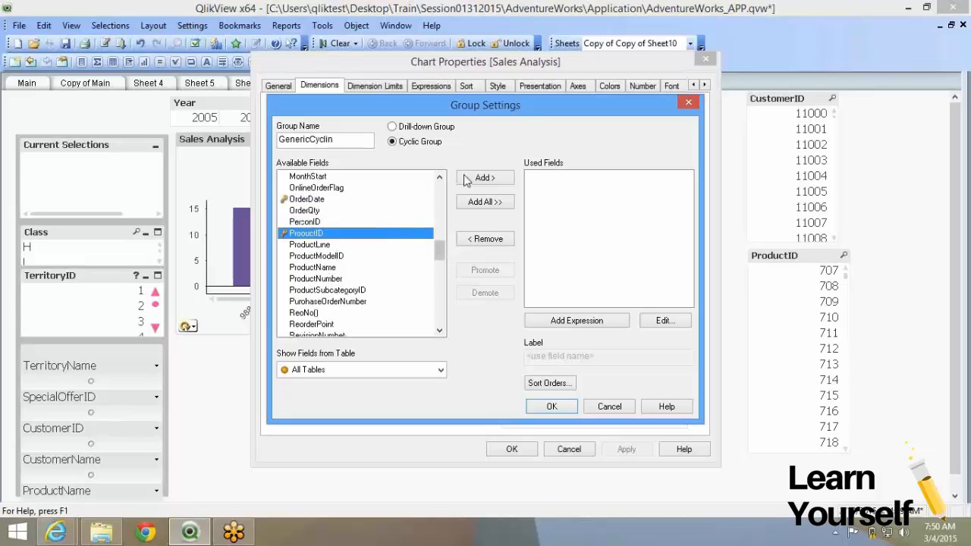
left_click(468, 178)
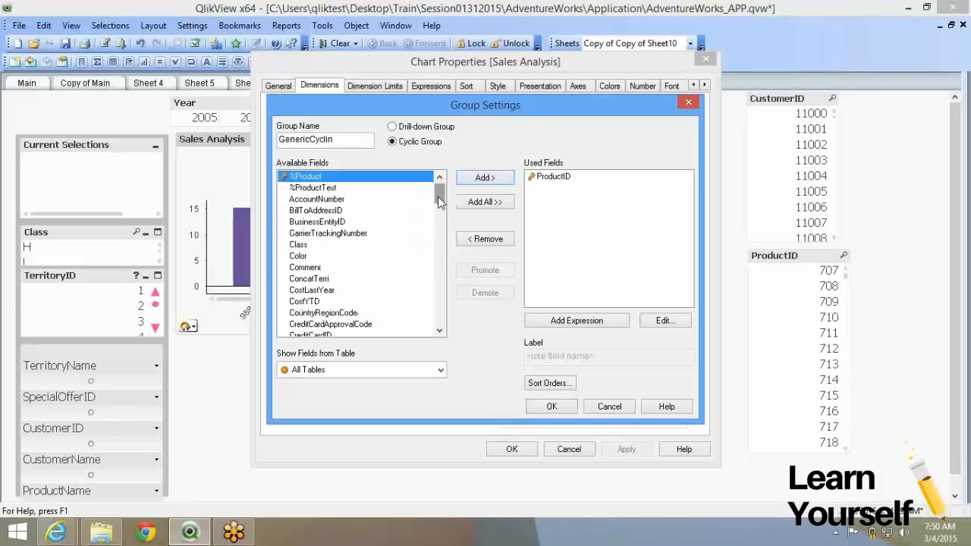
- Add the CustomerID and TerritoryID fields to the GenericCyclin group and save the group
scroll(439, 200, "down", 4)
left_click(348, 280)
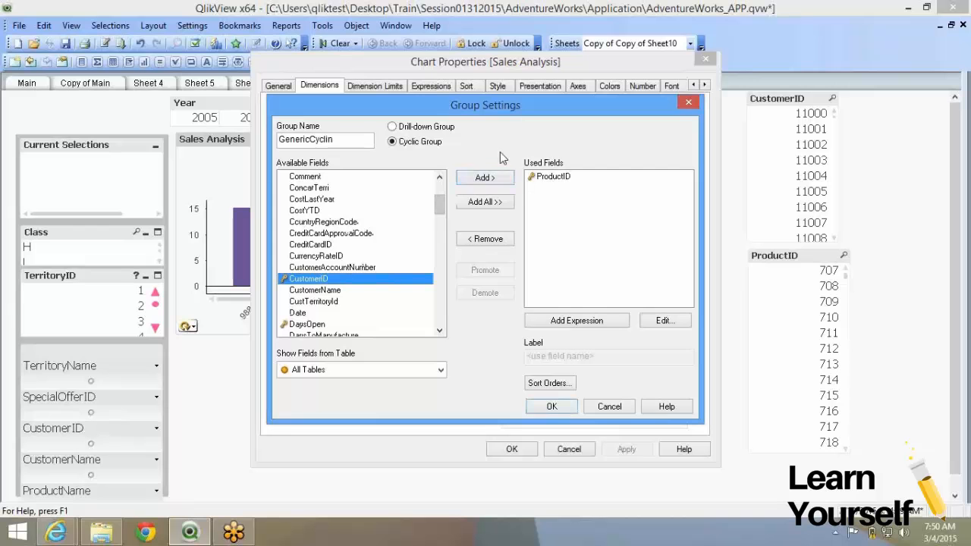
left_click(485, 177)
scroll(442, 201, "down", 3)
left_click_drag(442, 207, 442, 310)
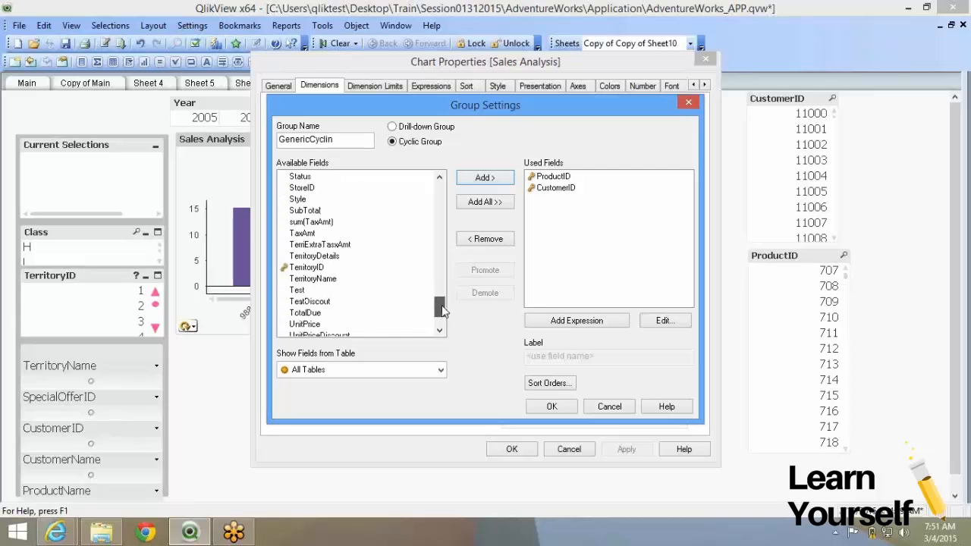
left_click(340, 267)
left_click(499, 179)
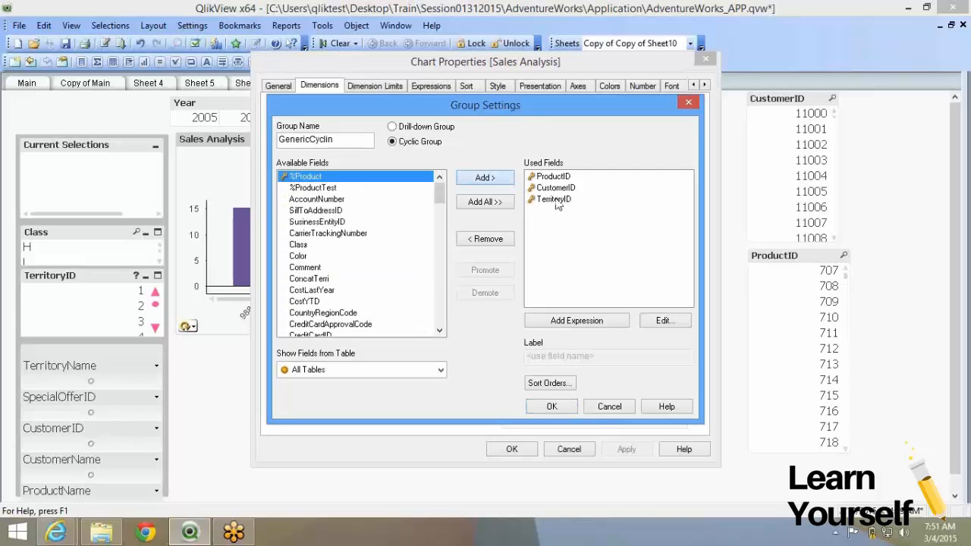
left_click(552, 407)
left_click(483, 389)
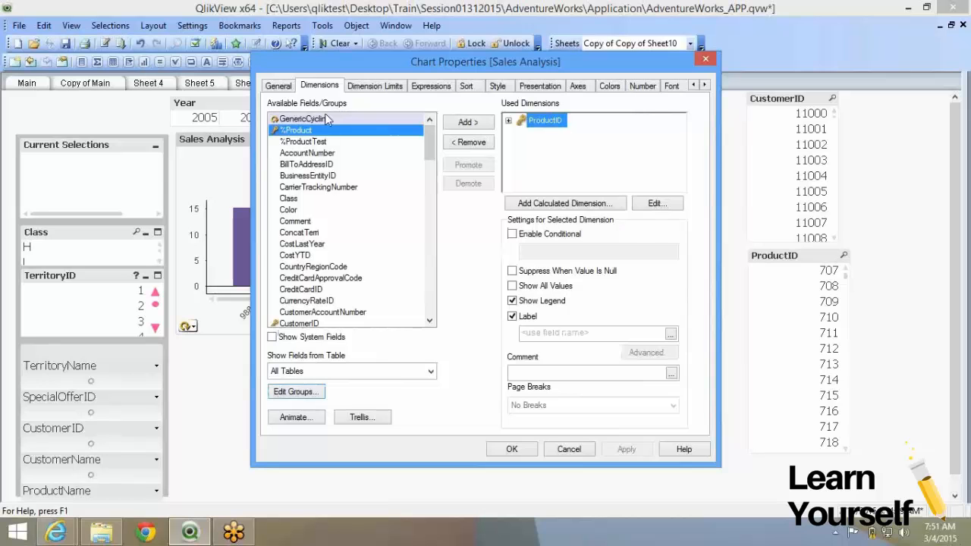
- Replace the ProductID dimension of the Sales Analysis chart with the GenericCyclin group and apply the chart properties
left_click(328, 120)
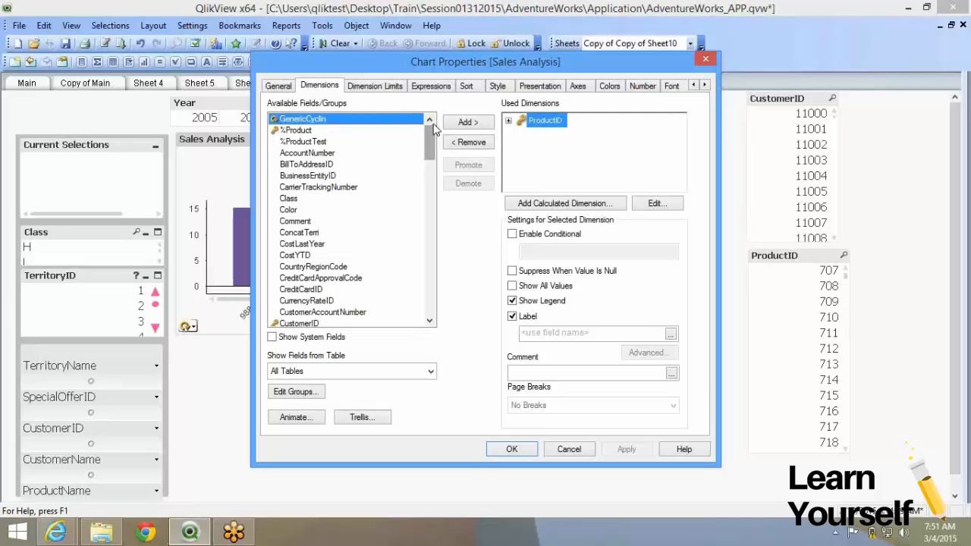
left_click(464, 122)
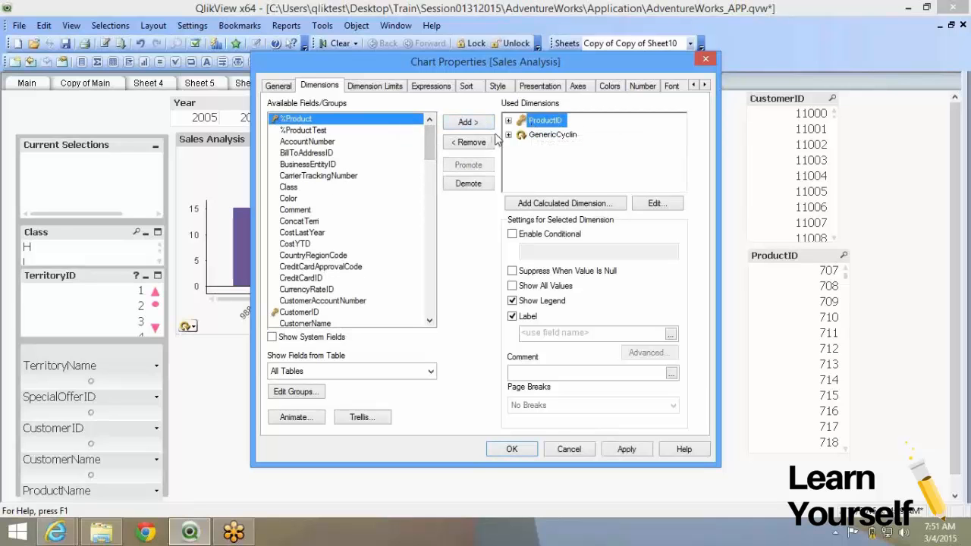
left_click(490, 142)
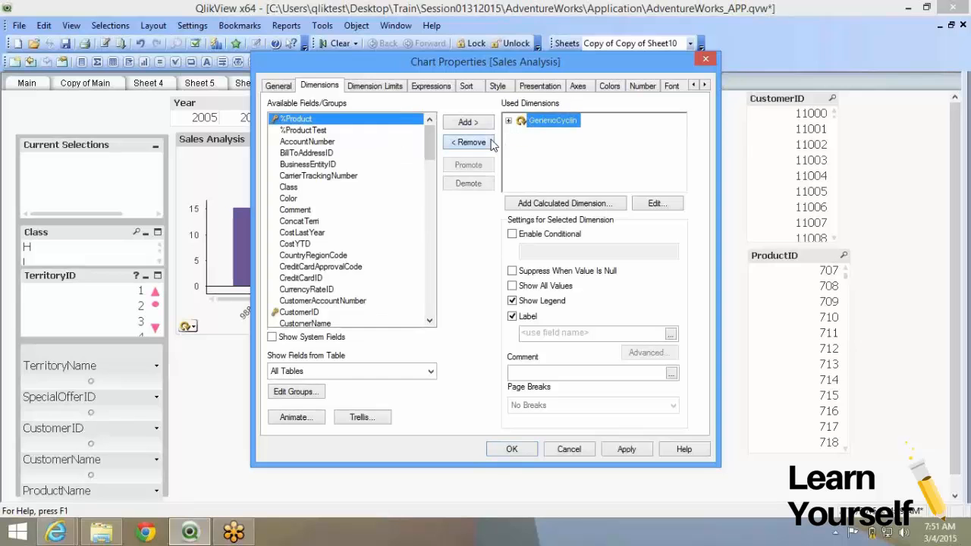
left_click(495, 448)
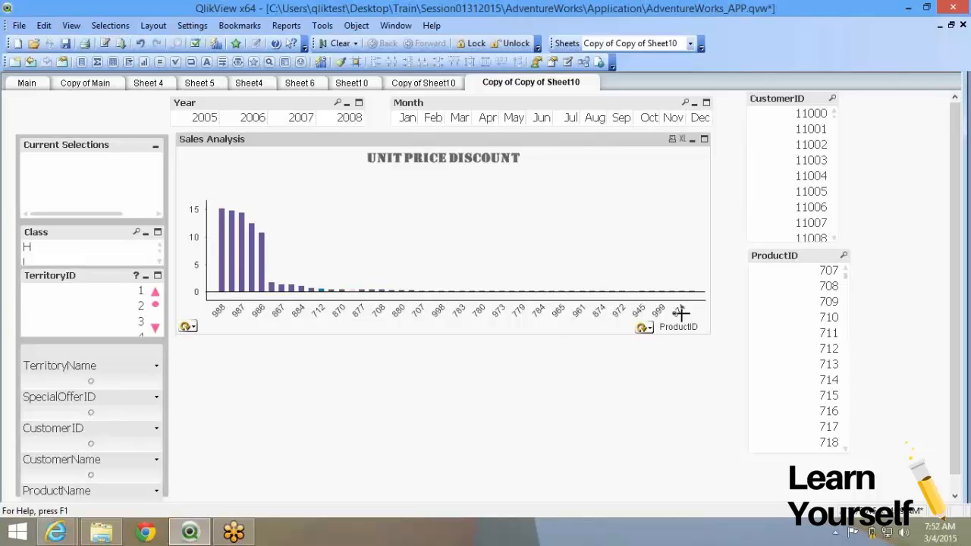
- Switch the chart's dimension to CustomerID and cycle through Unit Price Discount, Unit Price and Total Order Qty 2008
left_click(645, 329)
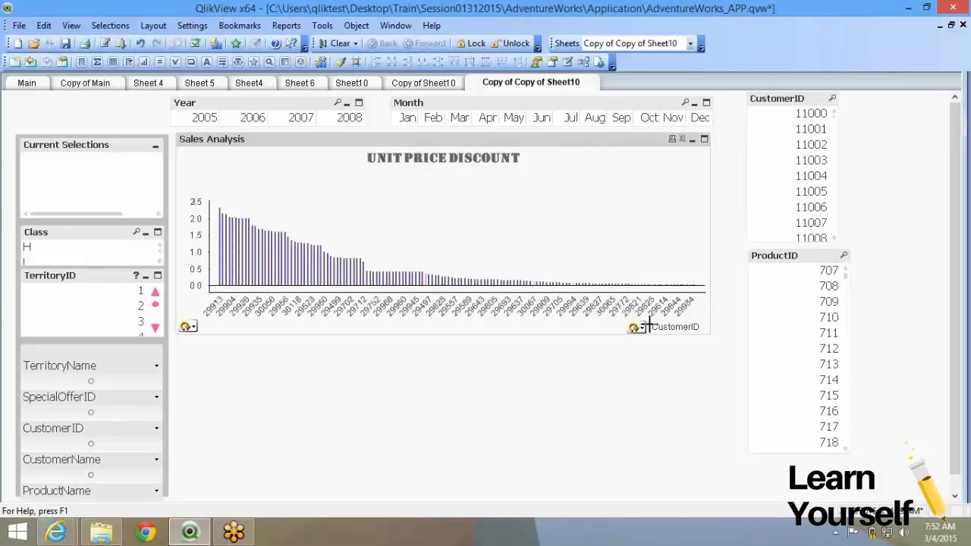
left_click(186, 329)
left_click(186, 329)
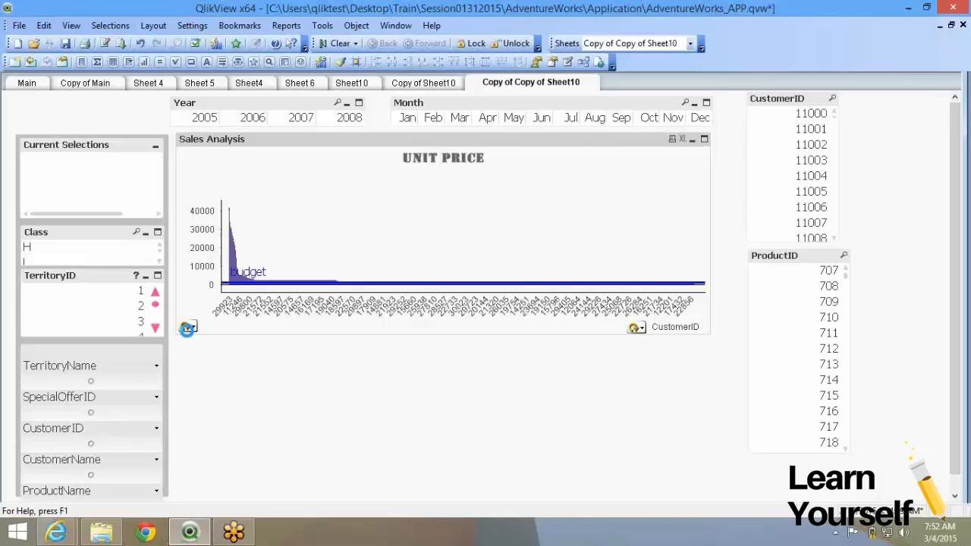
left_click(186, 329)
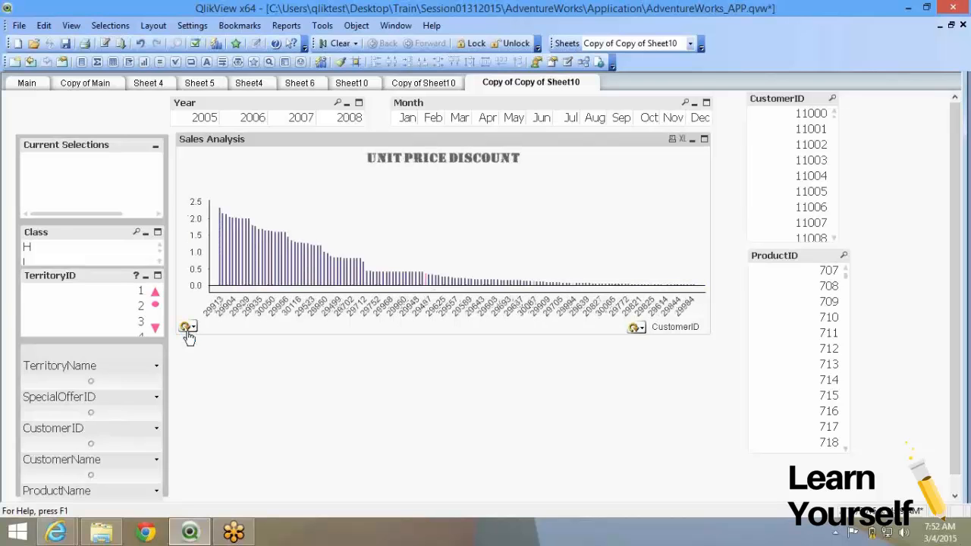
left_click(188, 331)
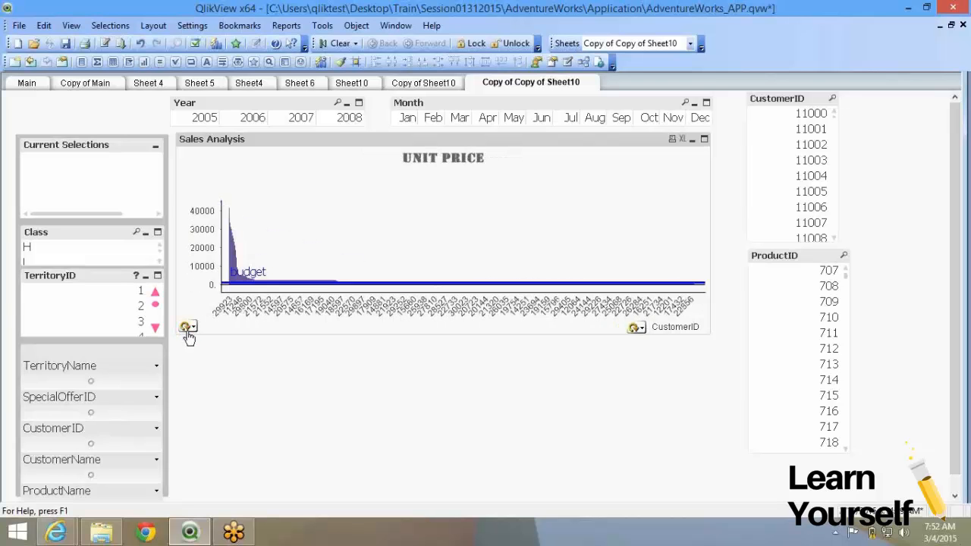
left_click(186, 329)
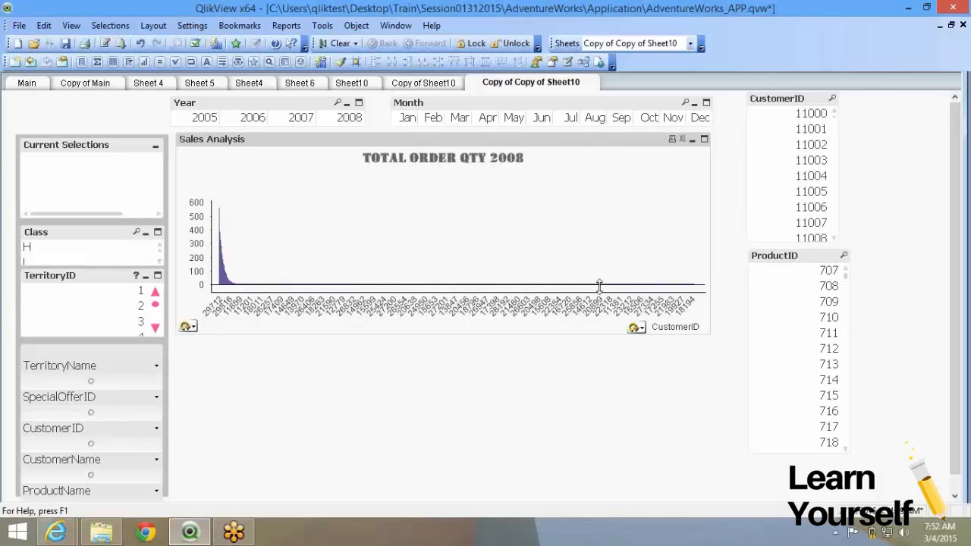
- Switch the chart's dimension to TerritoryID and cycle its expression through Unit Price Discount to Unit Price
left_click(637, 329)
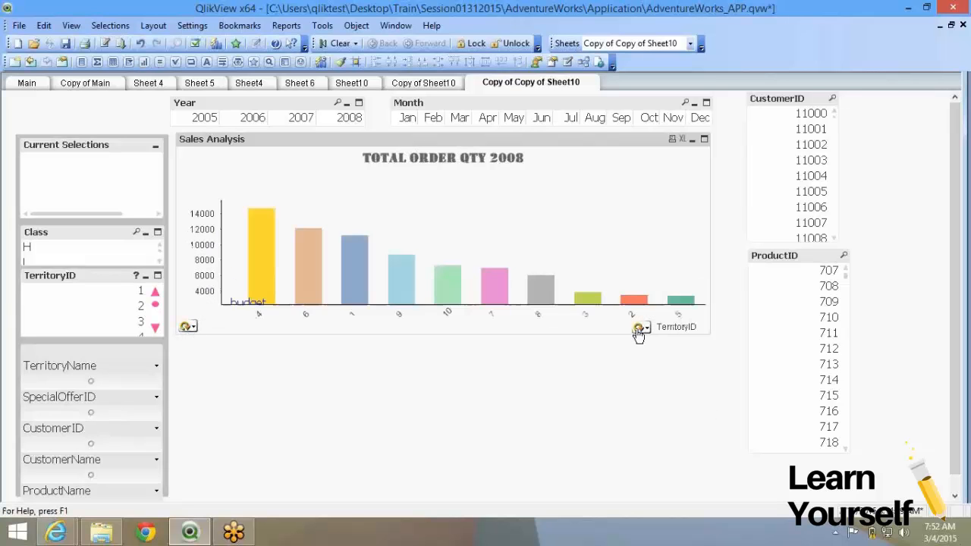
left_click(186, 328)
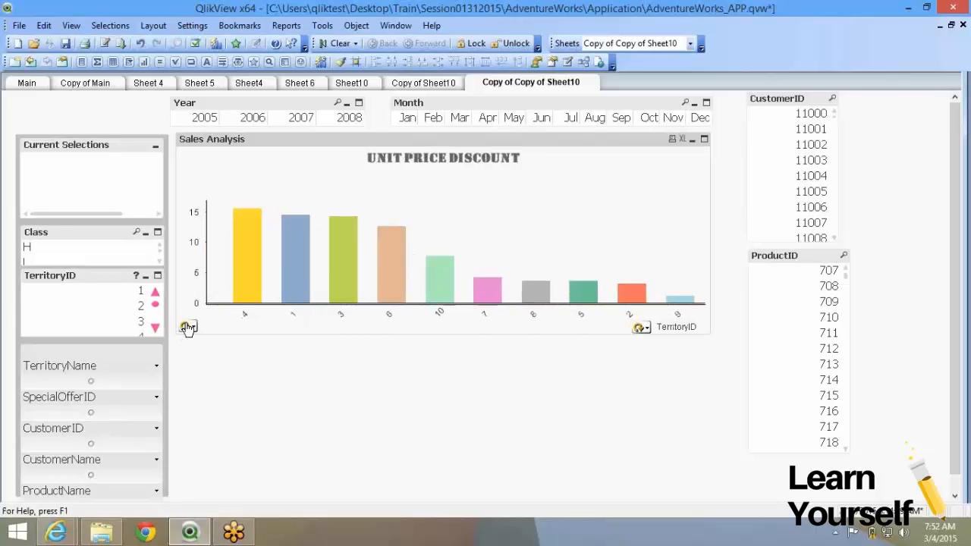
left_click(186, 325)
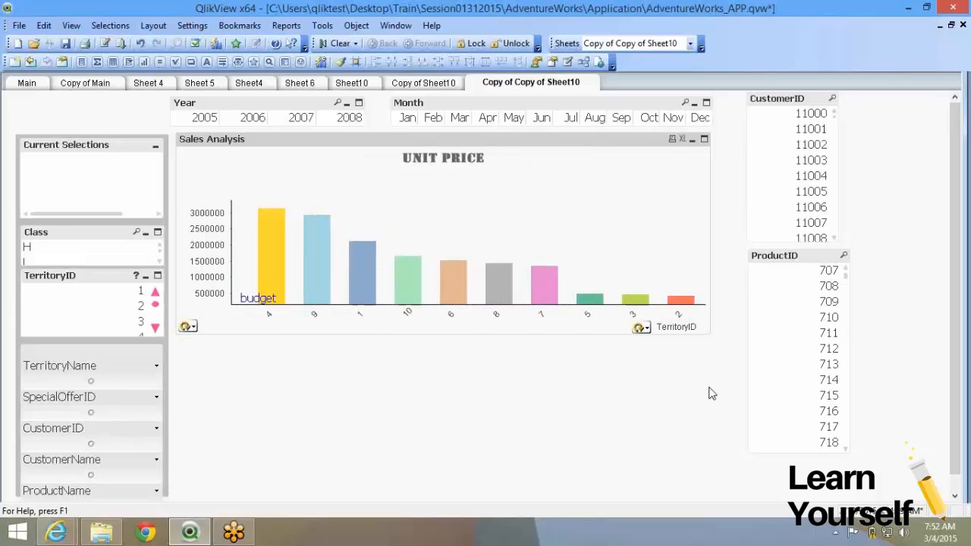
- Switch the chart's dimension to ProductID and its expression to Total Order Qty 2008
left_click(642, 326)
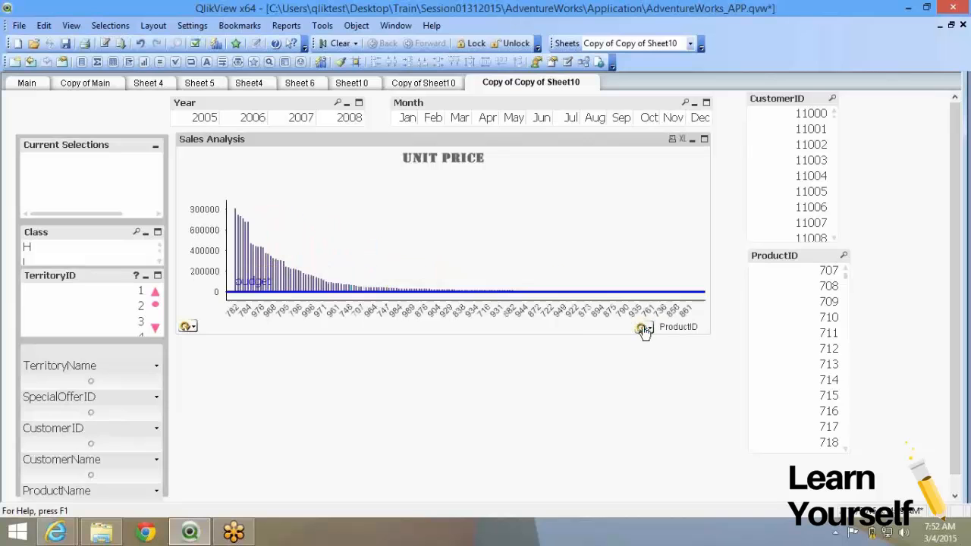
left_click(191, 327)
left_click(192, 327)
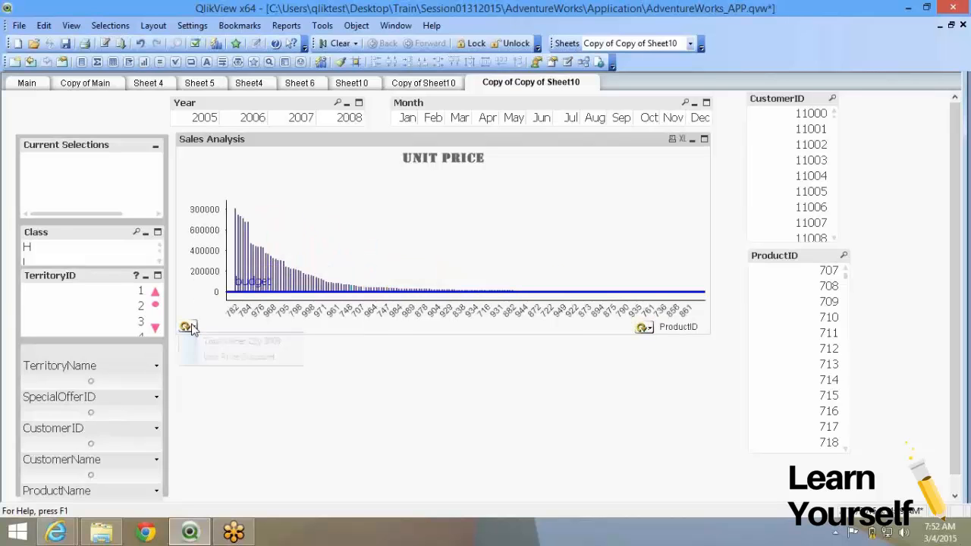
left_click(191, 327)
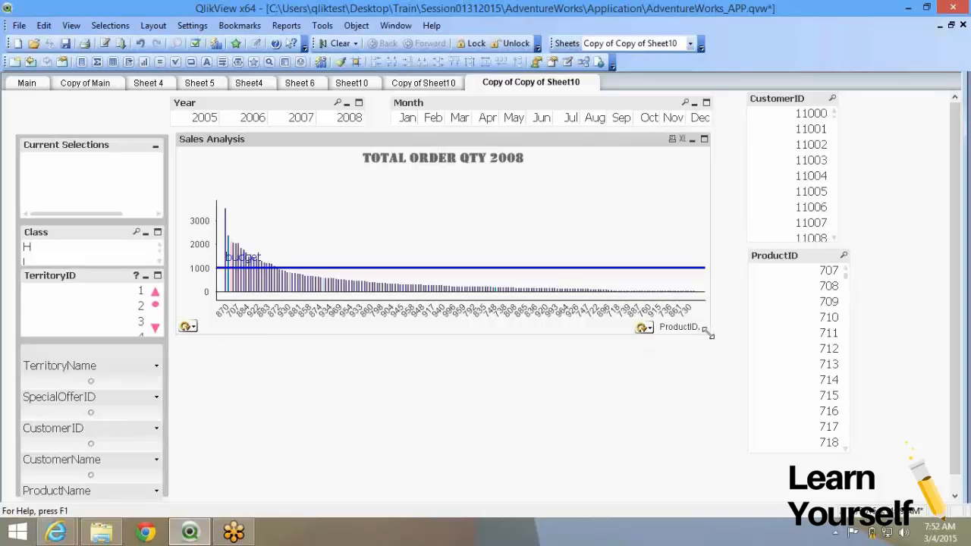
- Enlarge the Sales Analysis chart so that it fills more of the sheet's width and height
left_click_drag(704, 343, 727, 393)
left_click_drag(729, 434, 728, 430)
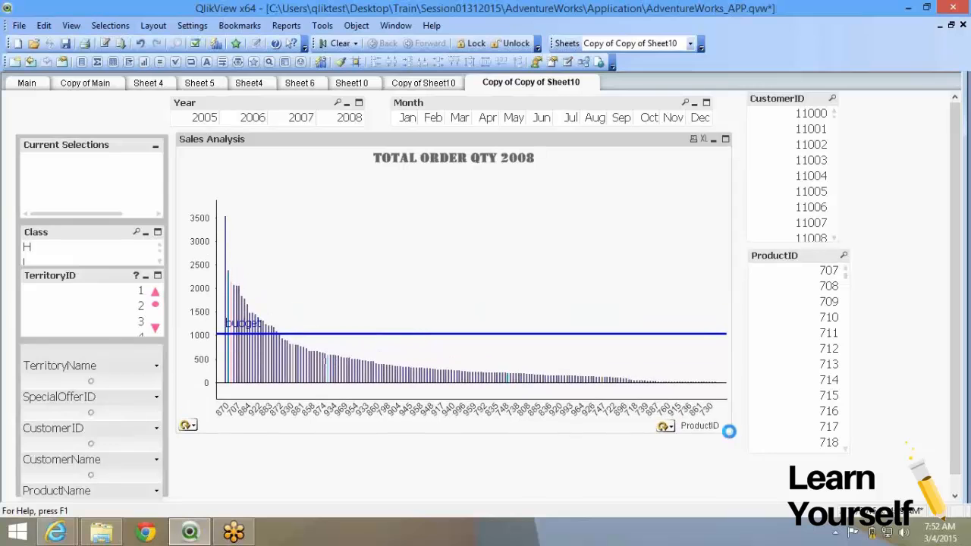
- Cycle the enlarged chart's dimension group back to ProductID, and its expression through Unit Price Discount to Unit Price
left_click(663, 427)
left_click(663, 427)
left_click(687, 457)
left_click(186, 426)
left_click(186, 428)
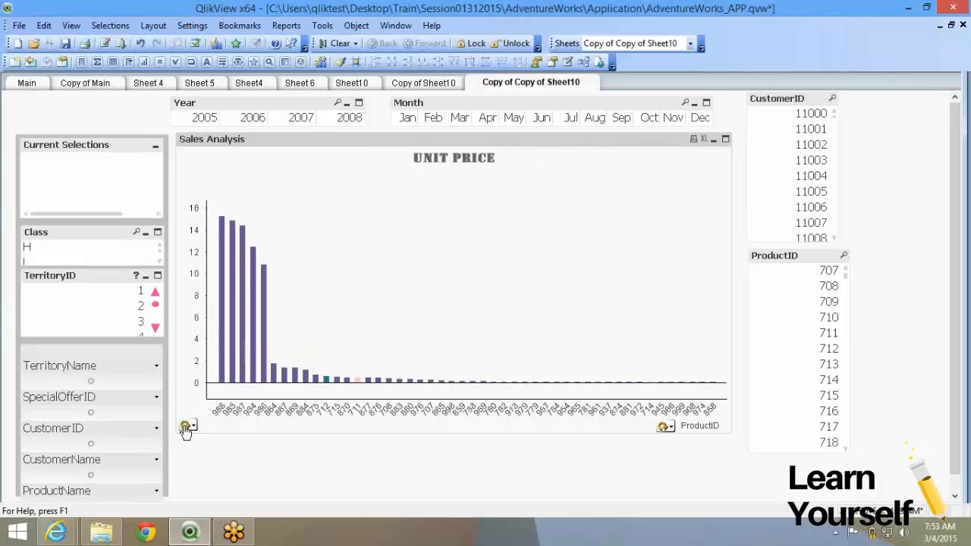
right_click(390, 271)
left_click(425, 278)
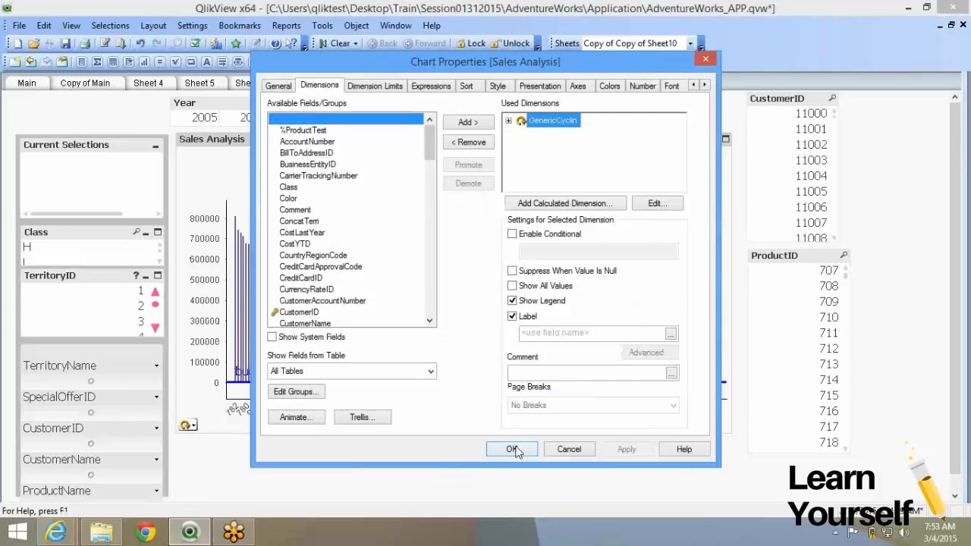
left_click(512, 451)
- Duplicate the current sheet together with its Sales Analysis chart
right_click(404, 476)
left_click(463, 350)
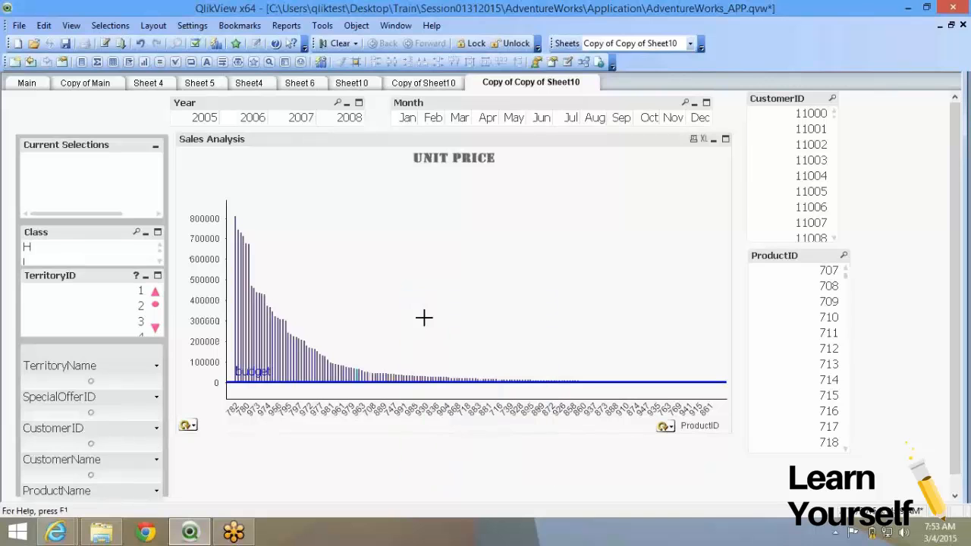
- Start a new drill-down group named TimelineDrill from the Sales Analysis chart's dimension settings on the copied sheet
right_click(383, 252)
left_click(391, 255)
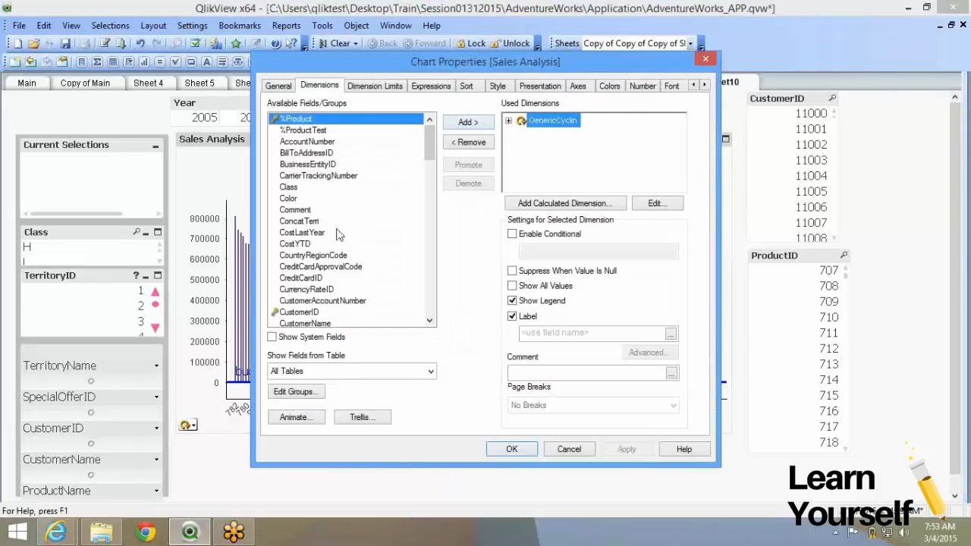
left_click(314, 395)
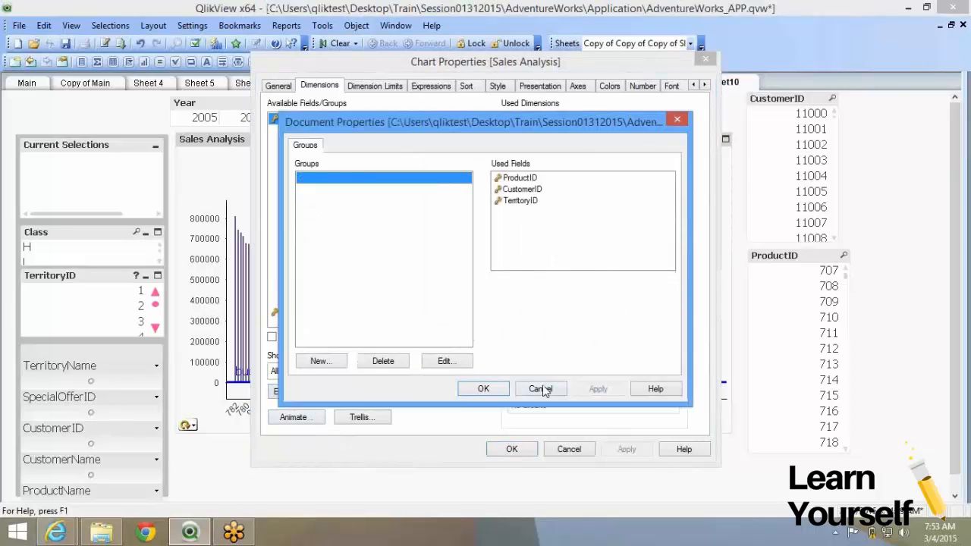
left_click(544, 390)
left_click(316, 393)
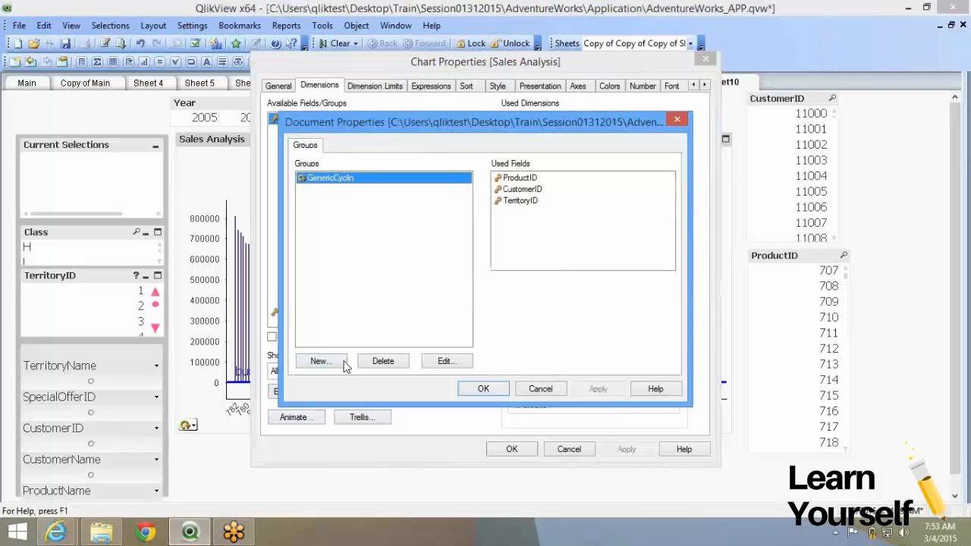
left_click(343, 363)
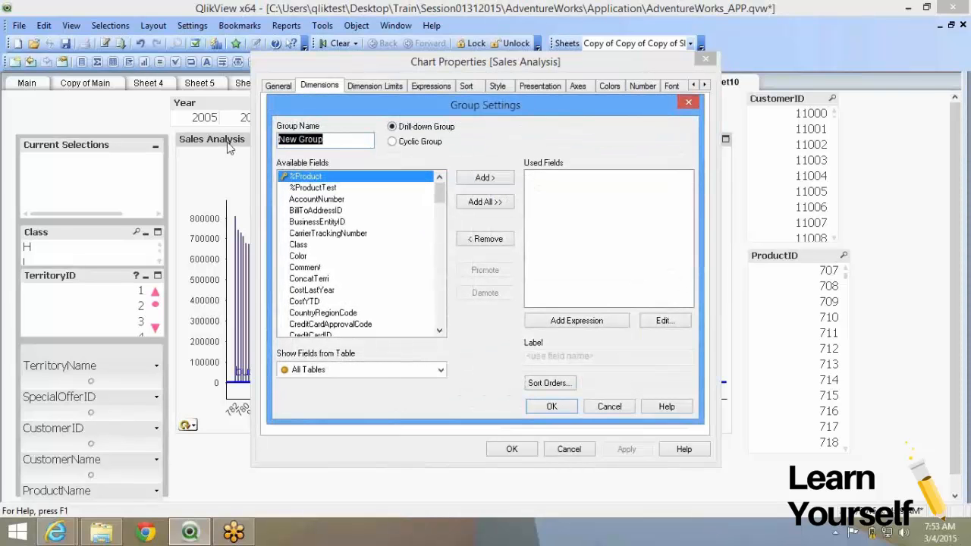
type("G")
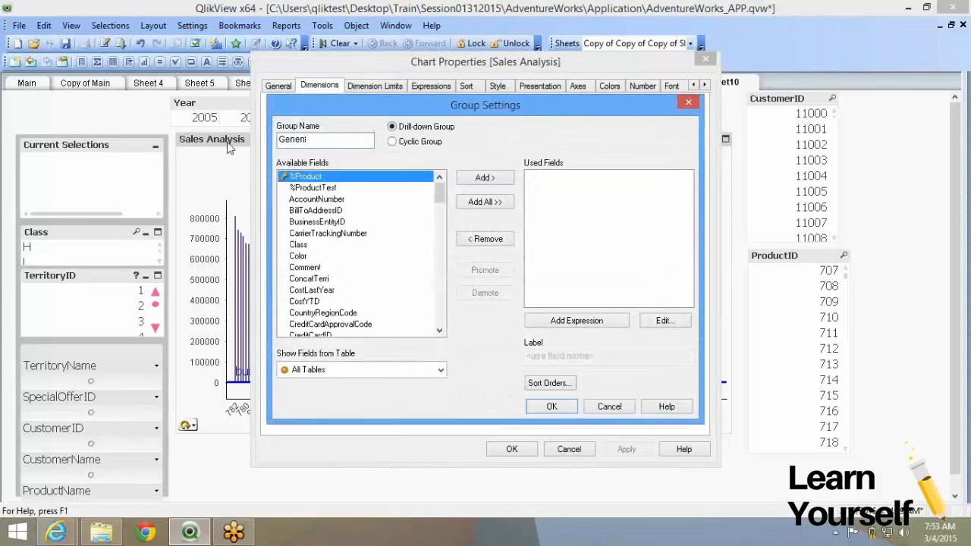
type("eneri")
key("BackSpace")
key("BackSpace")
key("BackSpace")
key("BackSpace")
key("BackSpace")
key("BackSpace")
type("TimelineDrill")
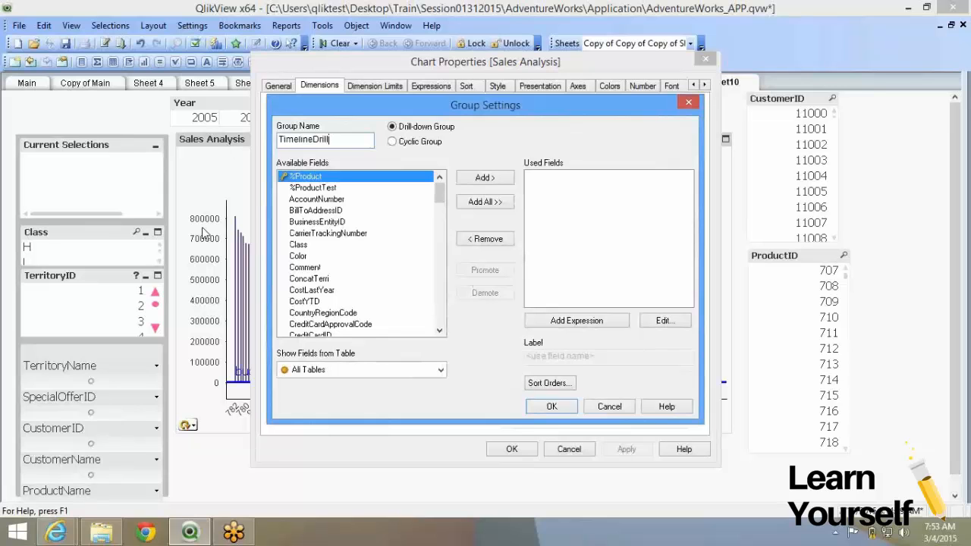
- Add Year and Month as the first two fields of the TimelineDrill group, dismissing the low-battery warning
left_click(371, 235)
key("y")
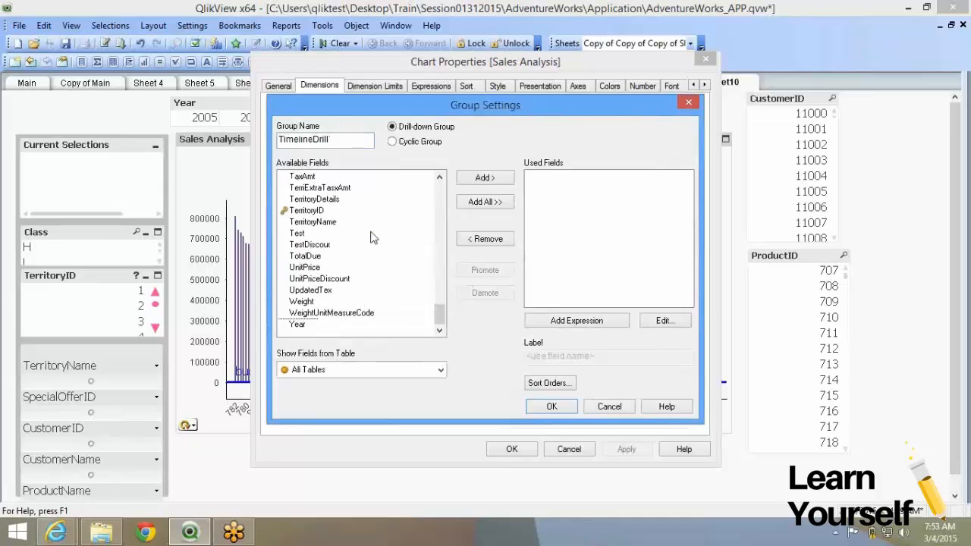
left_click(467, 178)
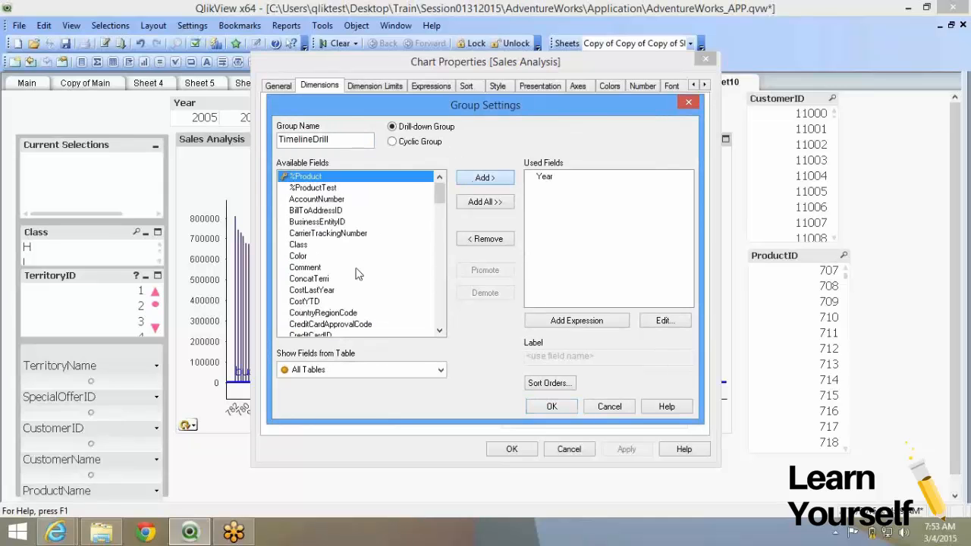
left_click(356, 268)
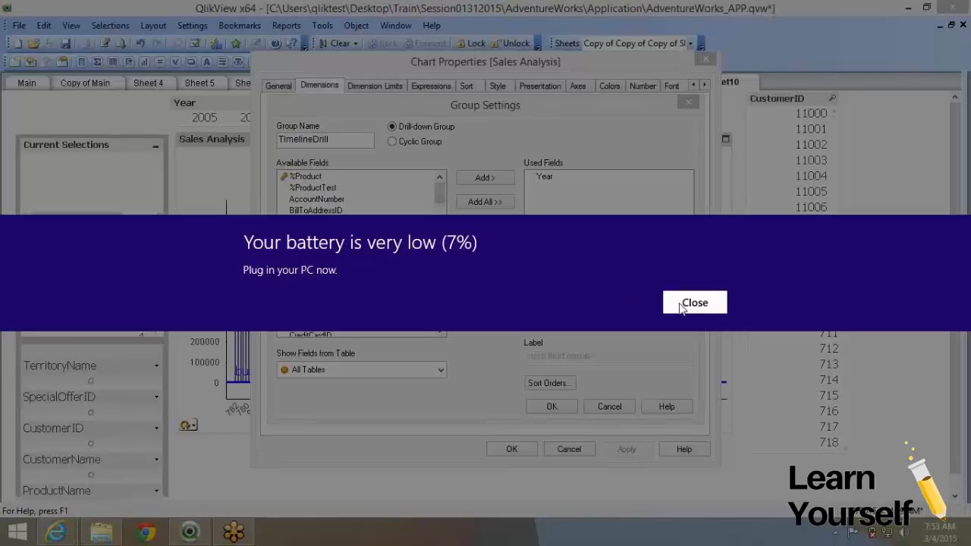
left_click(686, 302)
key("m")
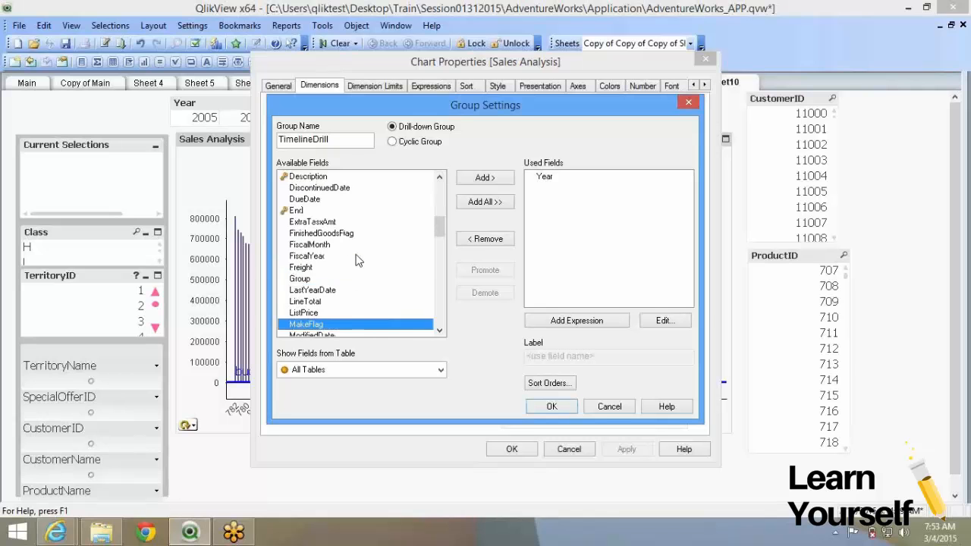
scroll(357, 263, "down", 5)
scroll(334, 230, "up", 1)
scroll(333, 231, "up", 1)
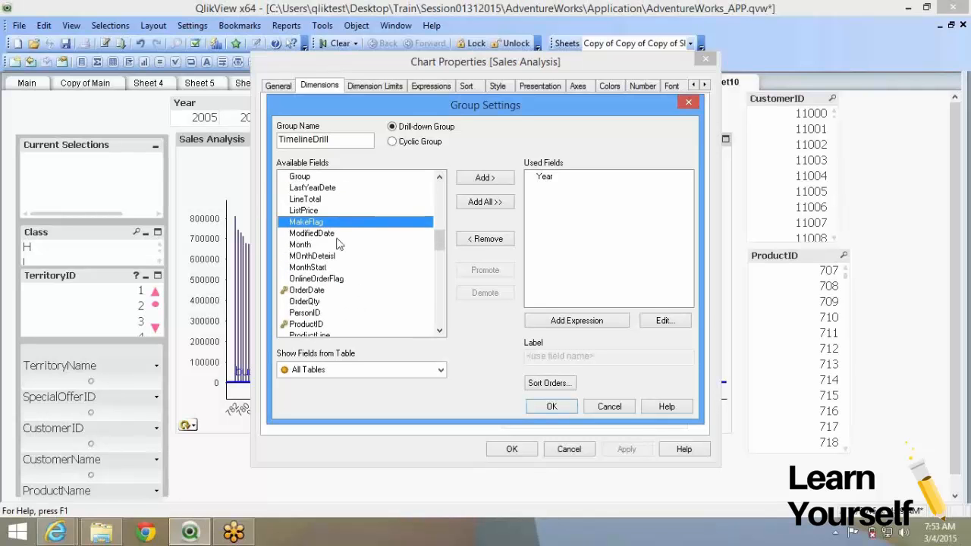
left_click(337, 244)
left_click(484, 177)
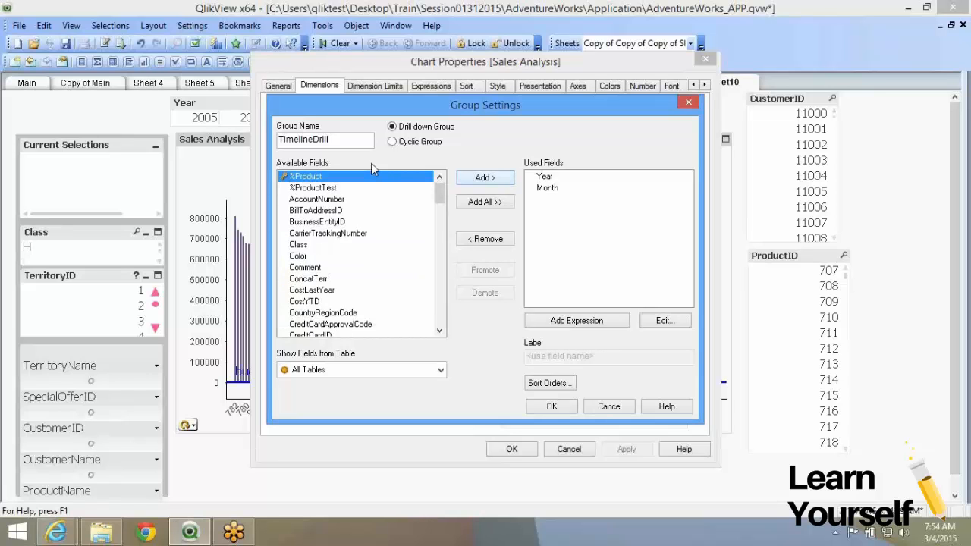
- Add TerritoryID as the third field of the TimelineDrill group
left_click(372, 244)
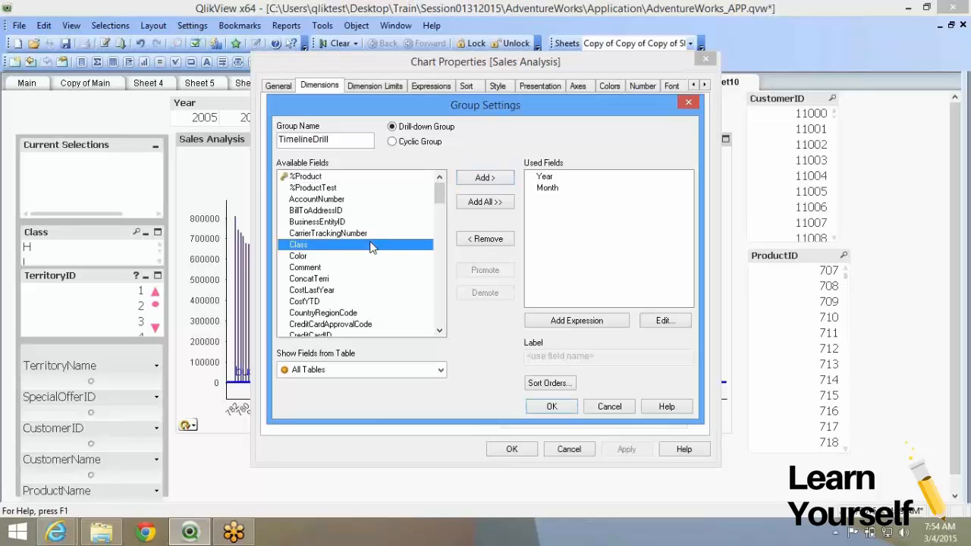
key("t")
scroll(371, 245, "down", 4)
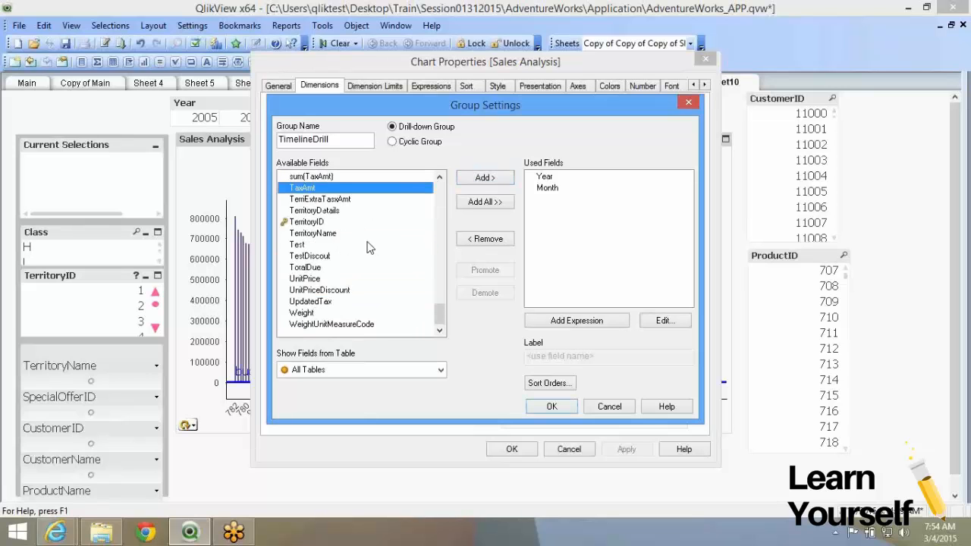
left_click(352, 223)
left_click(486, 177)
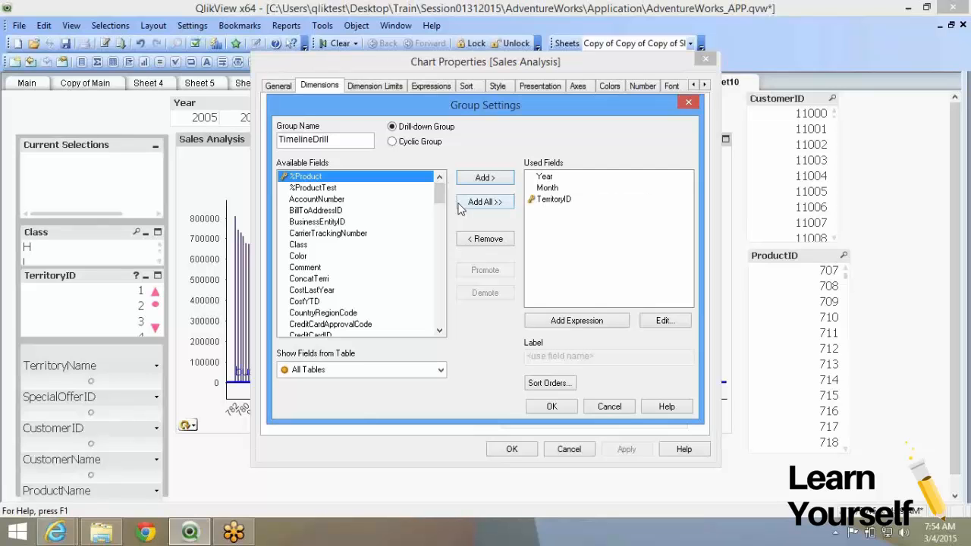
- Add CustomerID as the fourth level of the TimelineDrill group
left_click(290, 211)
key("o")
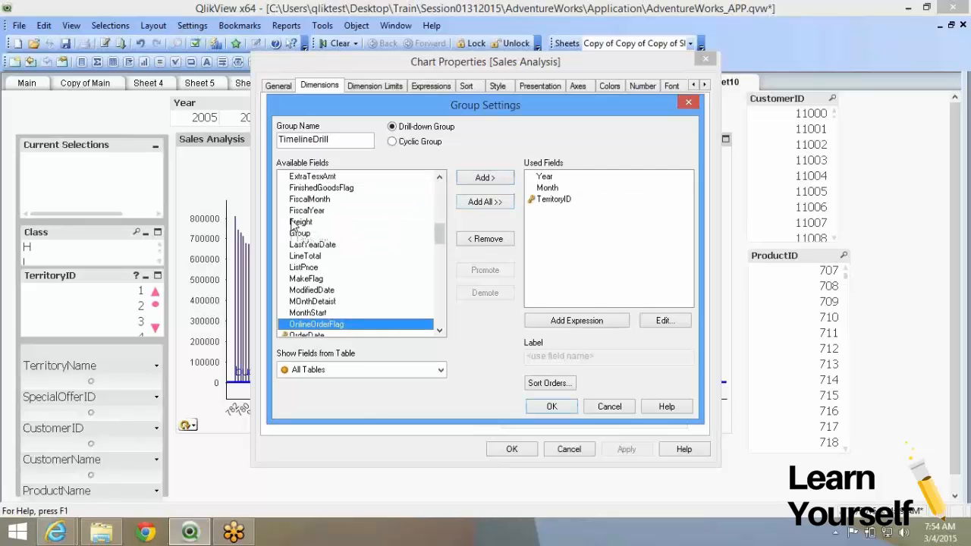
key("p")
key("c")
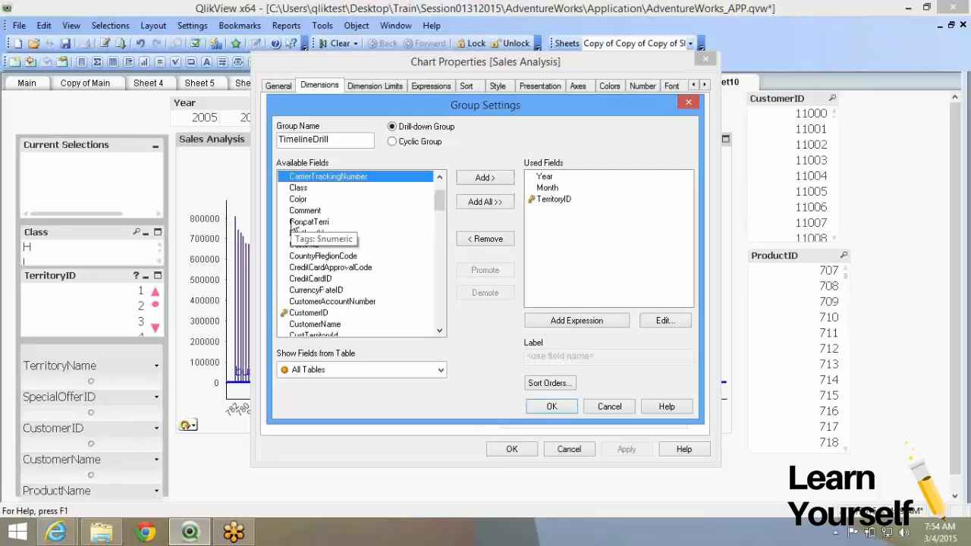
left_click(322, 316)
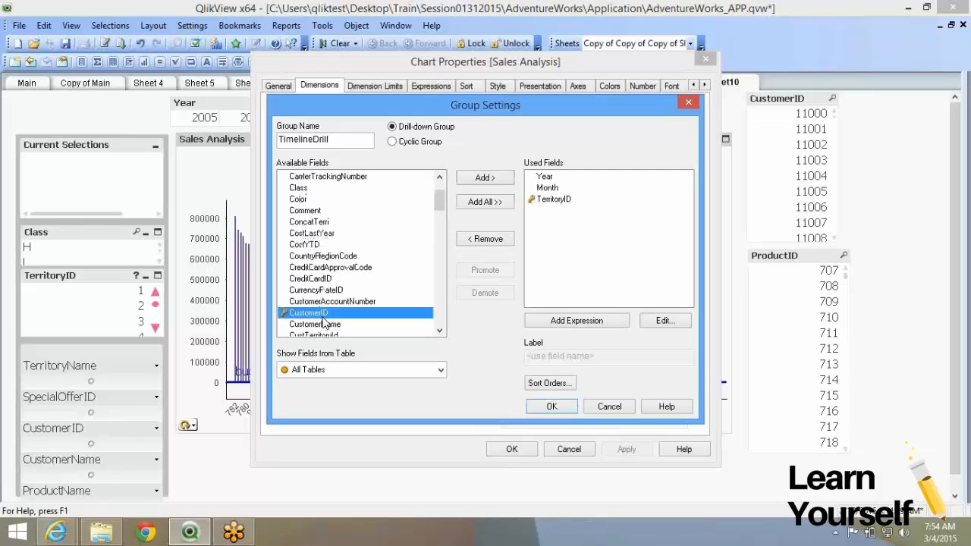
left_click(478, 178)
- Add ProductID as the last level of the TimelineDrill group and save the group to the document
key("p")
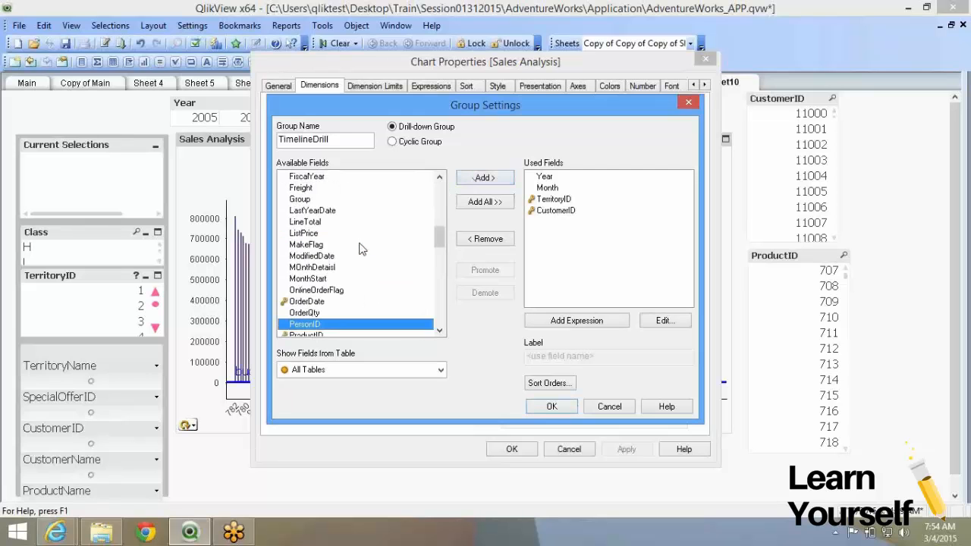
scroll(362, 250, "down", 1)
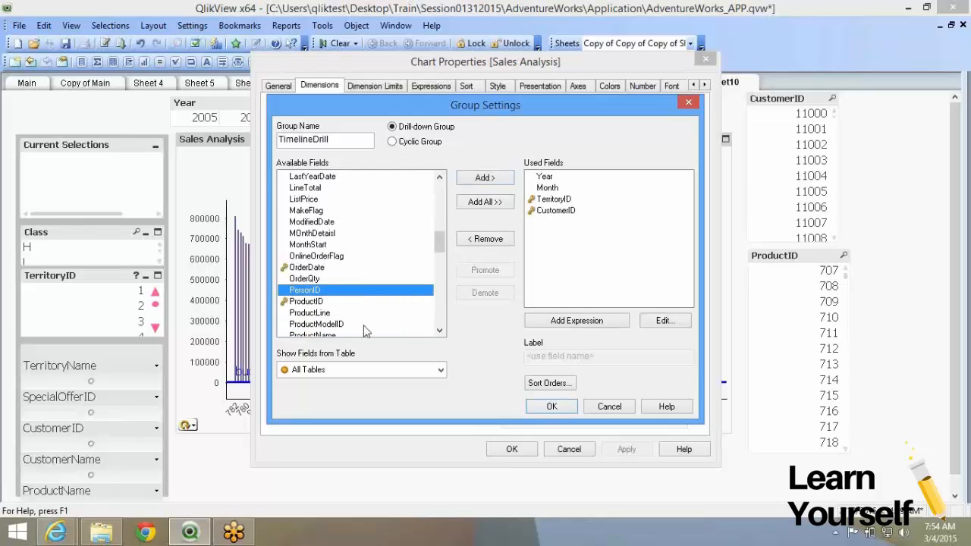
left_click(368, 303)
left_click(469, 179)
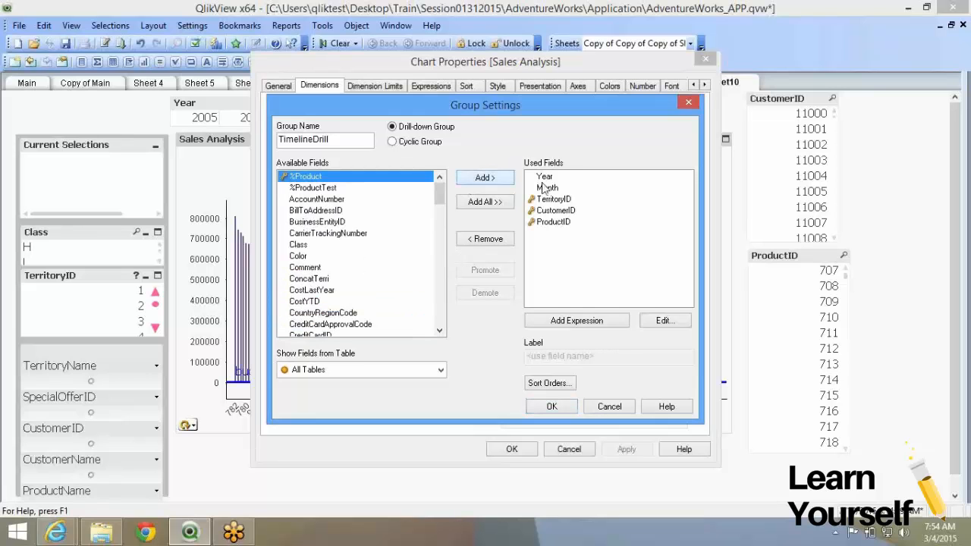
left_click(551, 406)
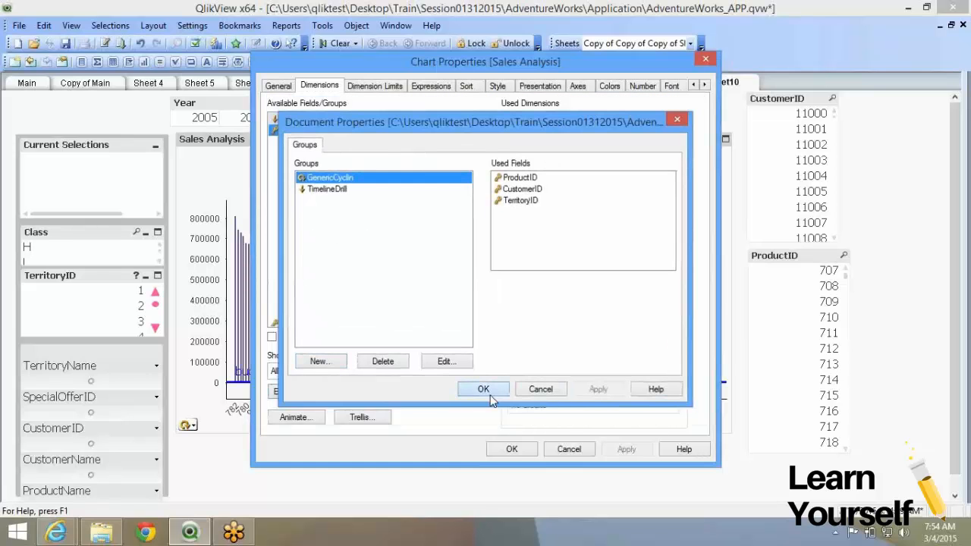
left_click(484, 389)
- Replace the GenericCyclin dimension of the Sales Analysis chart with the TimelineDrill group and apply the change
left_click(334, 119)
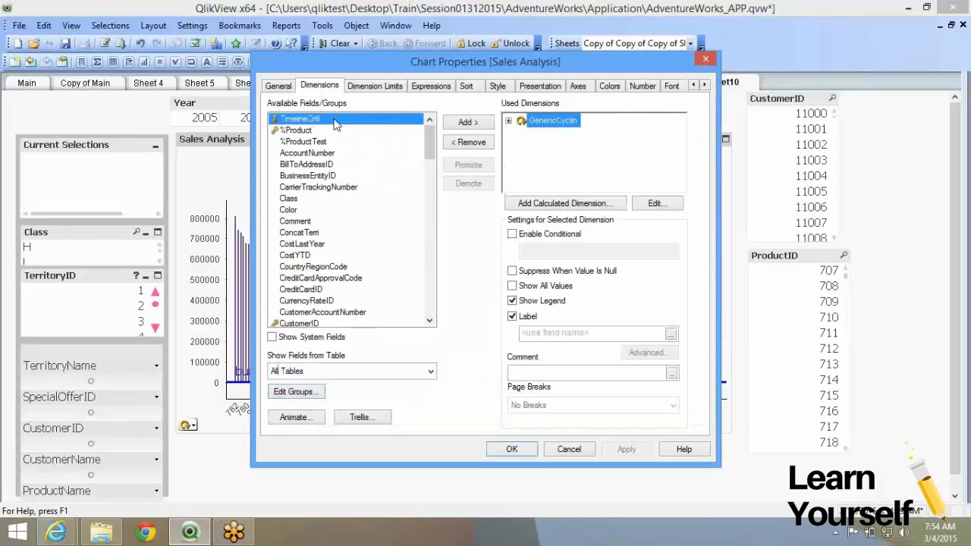
left_click(468, 122)
left_click(471, 142)
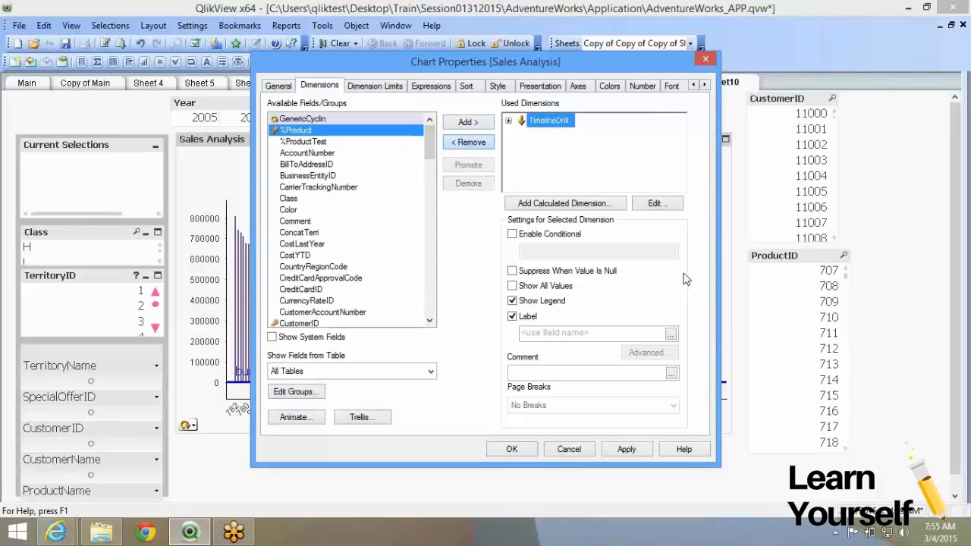
left_click(509, 454)
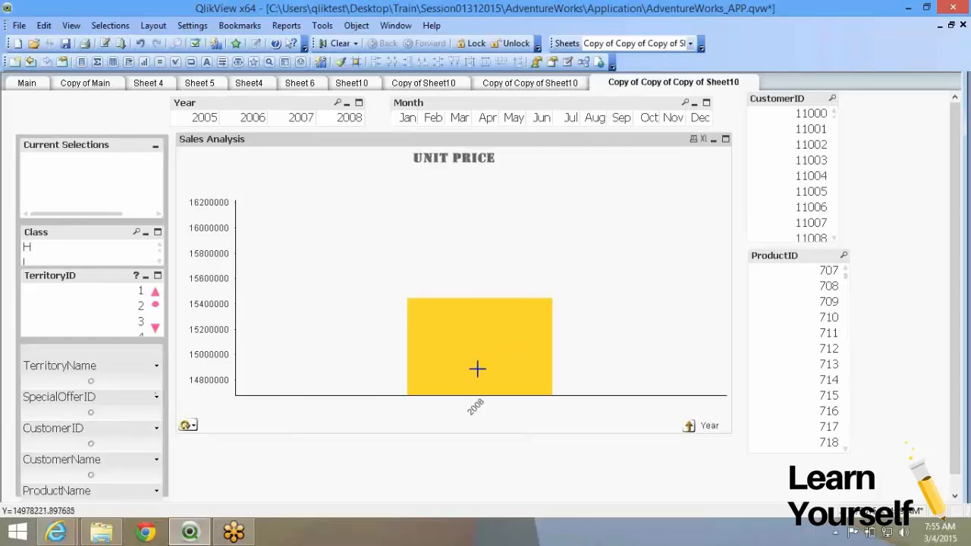
- Examine the year filter in the chart's Total Order Qty 2008, Unit Price Discount and Unit Price expression definitions
right_click(402, 235)
left_click(413, 243)
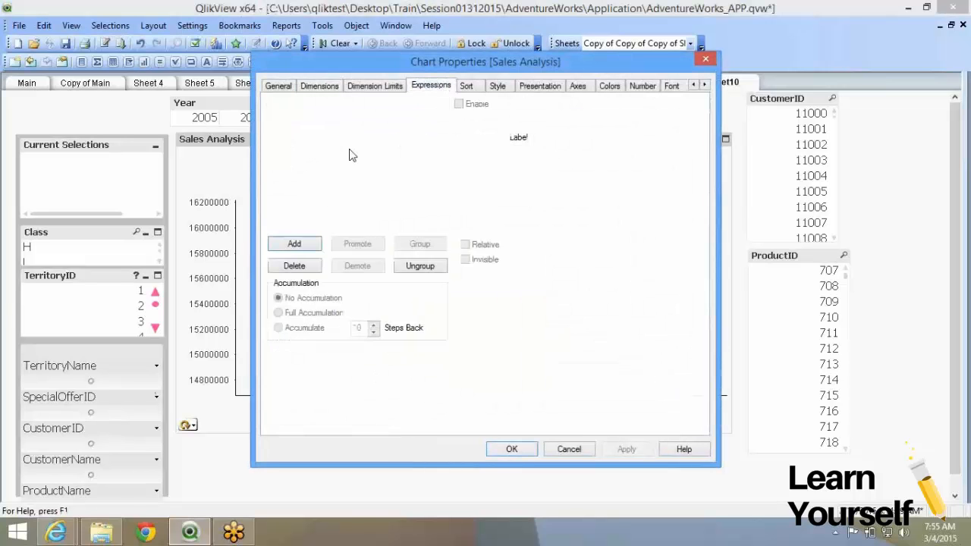
left_click(274, 107)
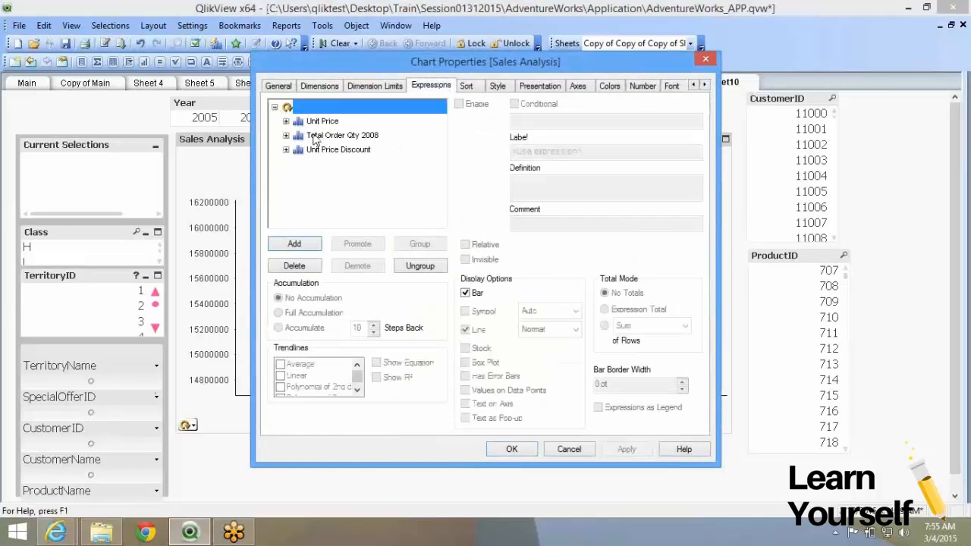
left_click(315, 137)
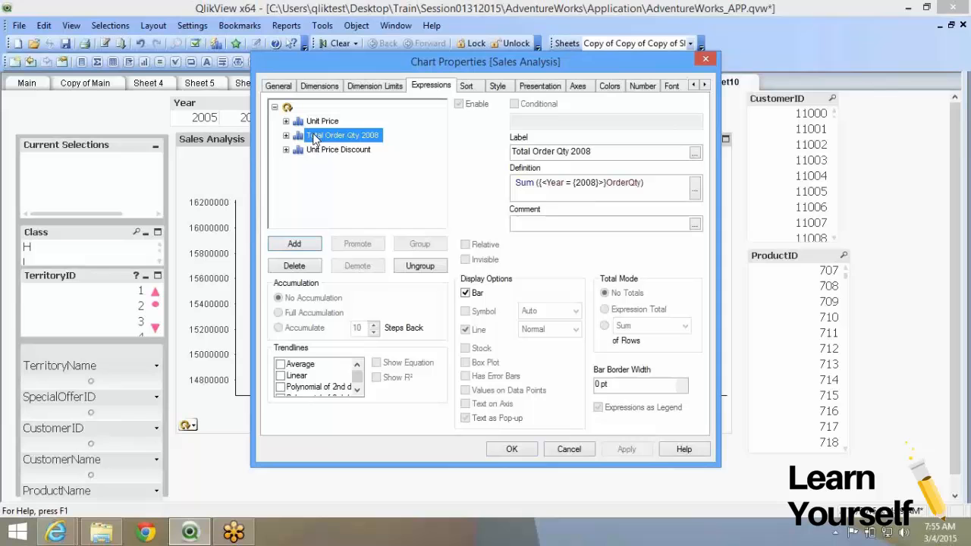
left_click(351, 151)
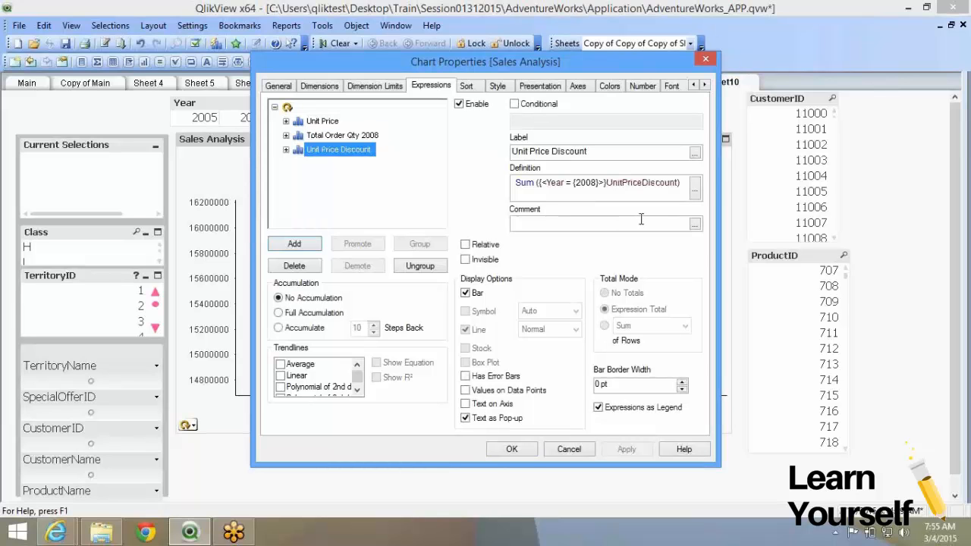
left_click(336, 124)
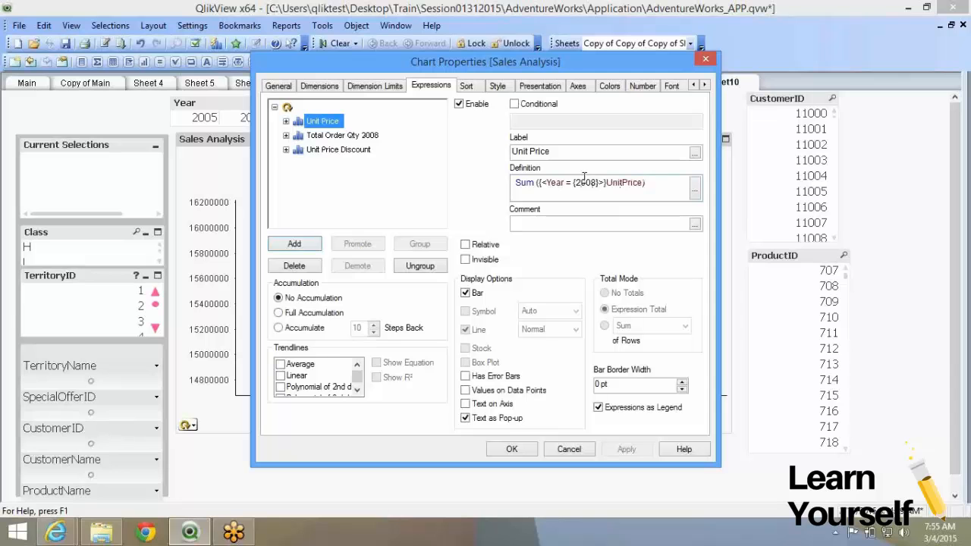
double_click(583, 181)
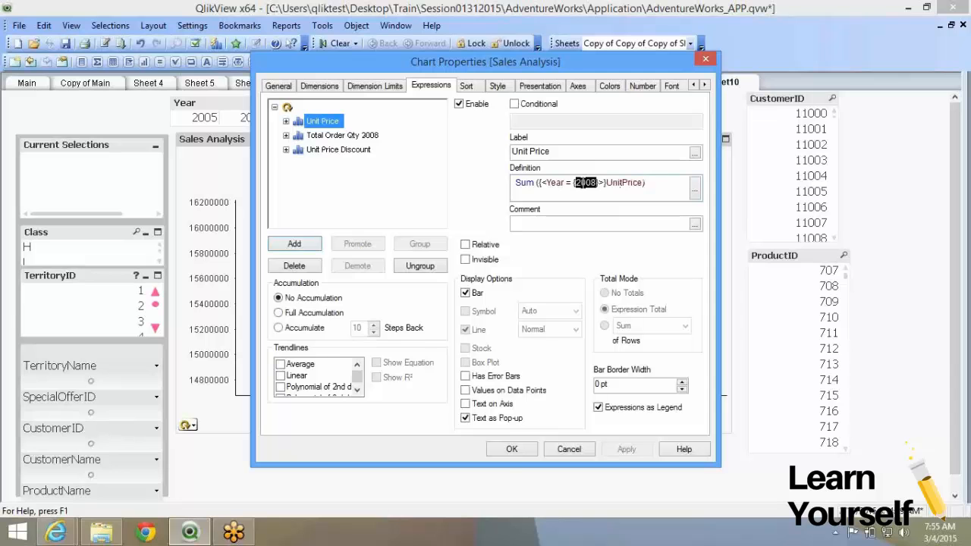
left_click(501, 451)
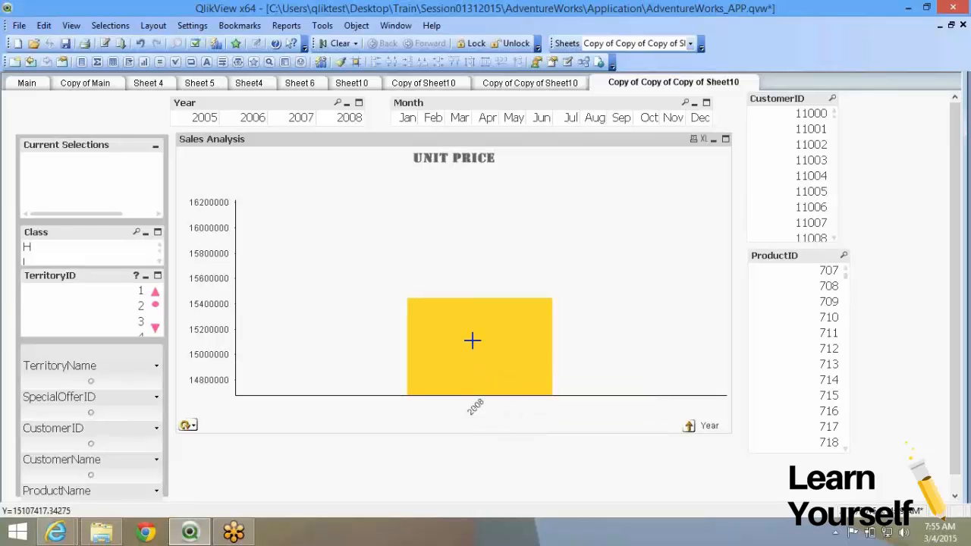
- Drill down from the 2008 bar of the Sales Analysis chart to the month level
left_click(478, 351)
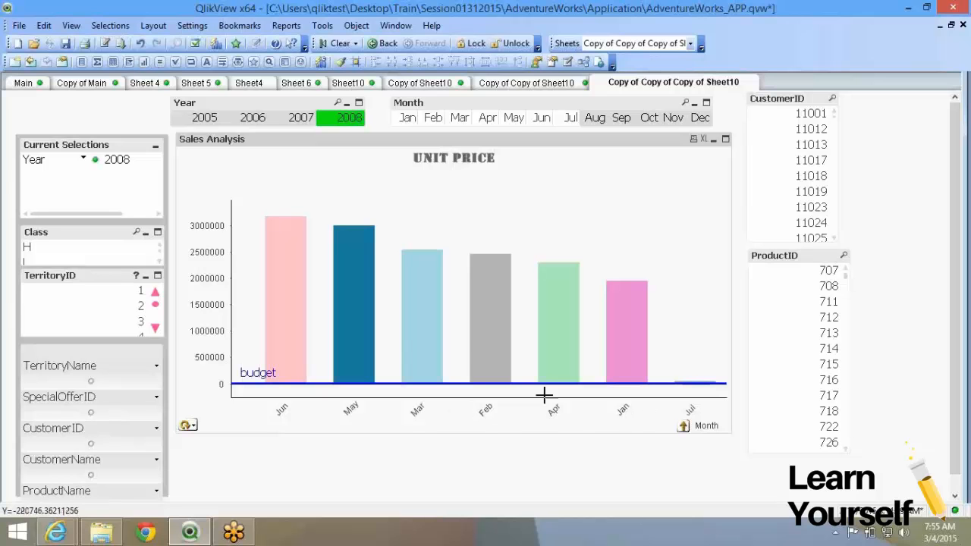
- Drill down the Sales Analysis chart through Jan, territory 4 and customer 24685 to the ProductID level
mouse_move(439, 377)
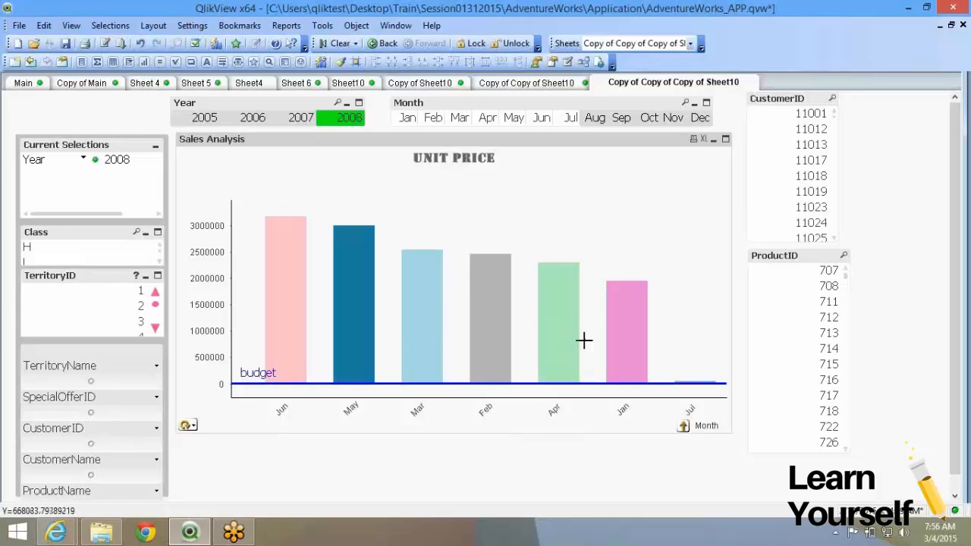
left_click(623, 321)
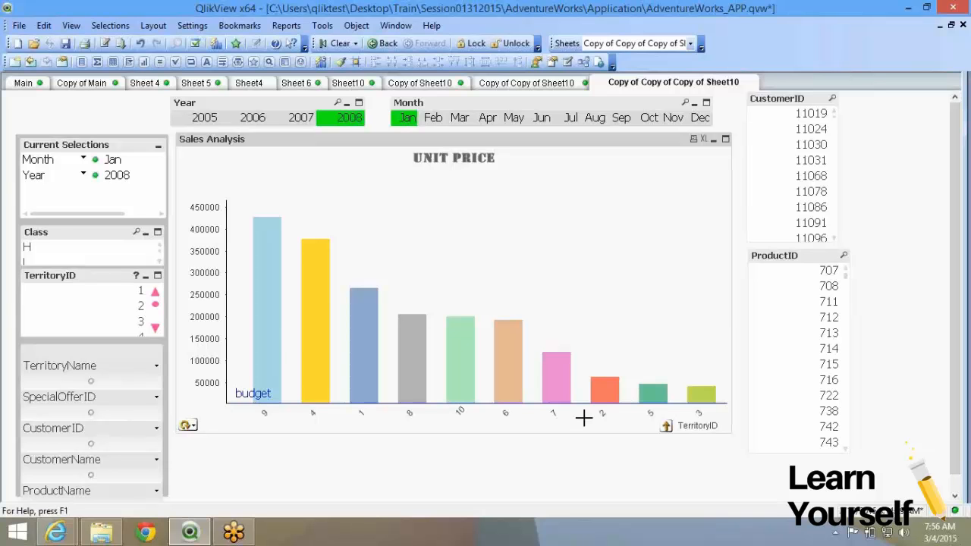
left_click(316, 365)
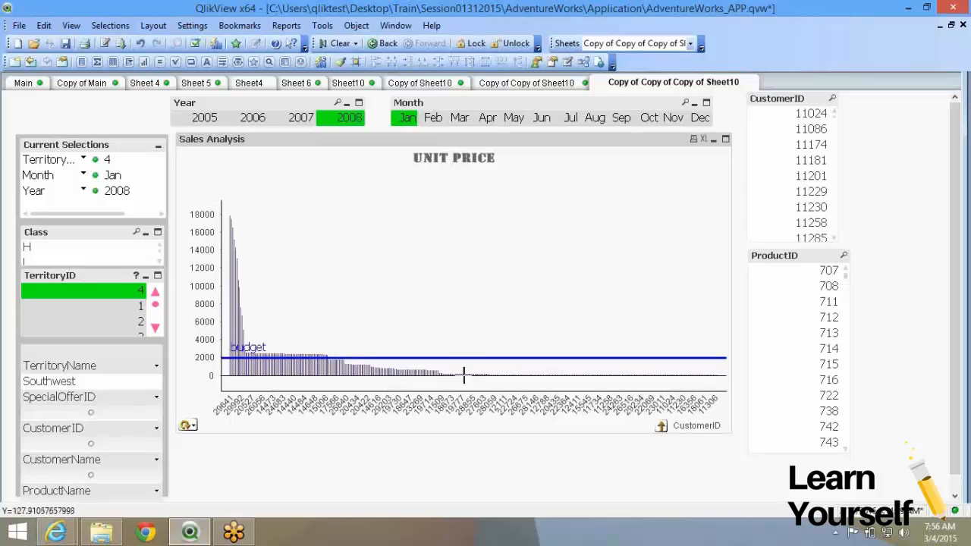
left_click(281, 366)
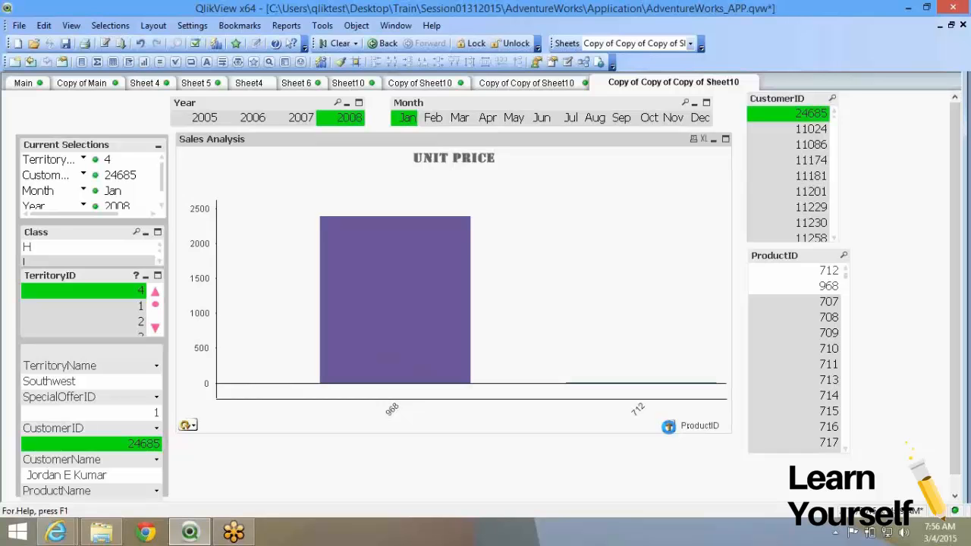
- Drill the Sales Analysis chart back up from ProductID through all levels to Year
left_click(669, 427)
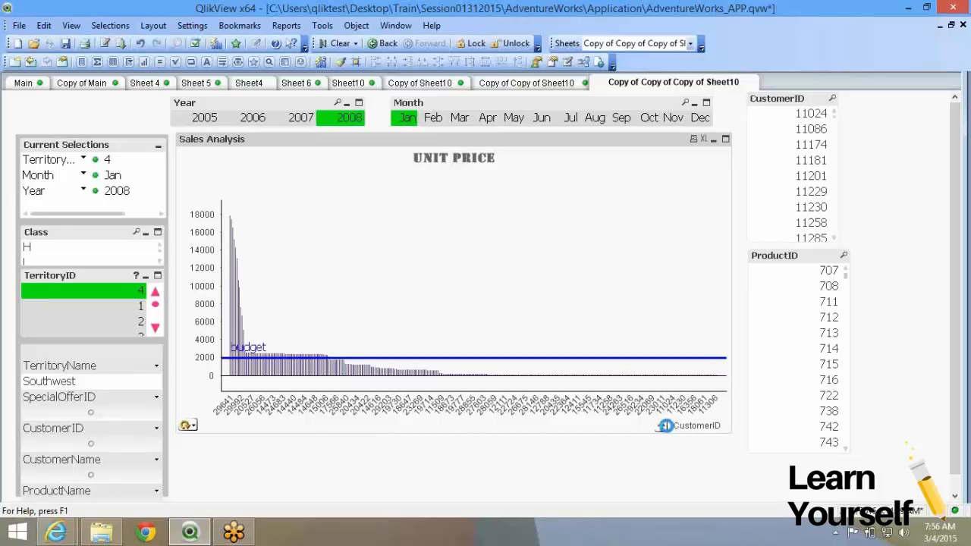
left_click(666, 427)
left_click(666, 427)
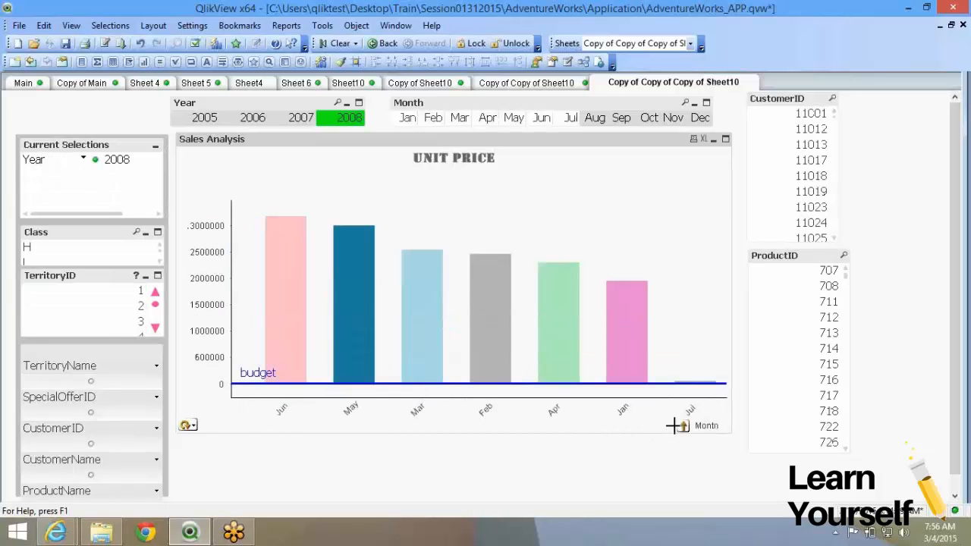
left_click(681, 427)
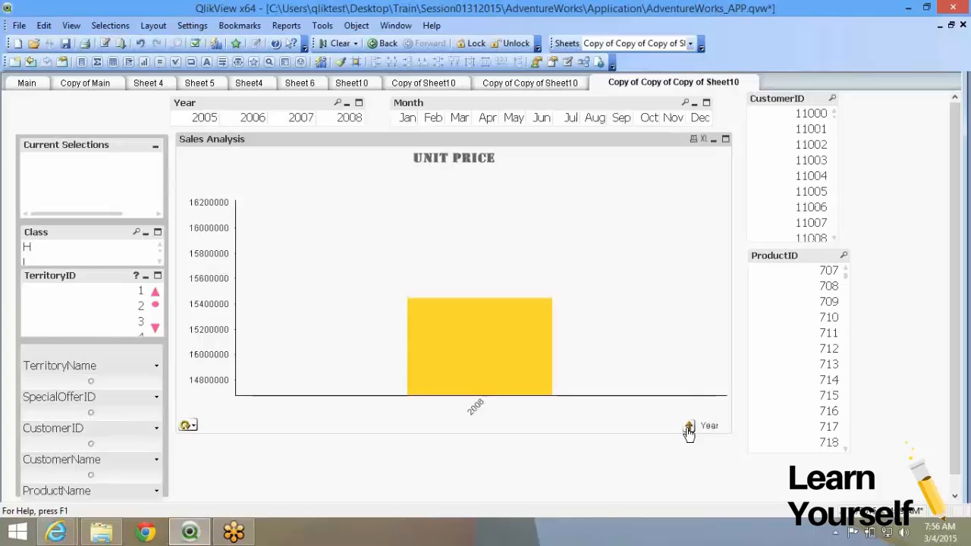
- Review the Sales Analysis chart's used dimension and the expressions inside its cyclic group, and close its properties
right_click(693, 273)
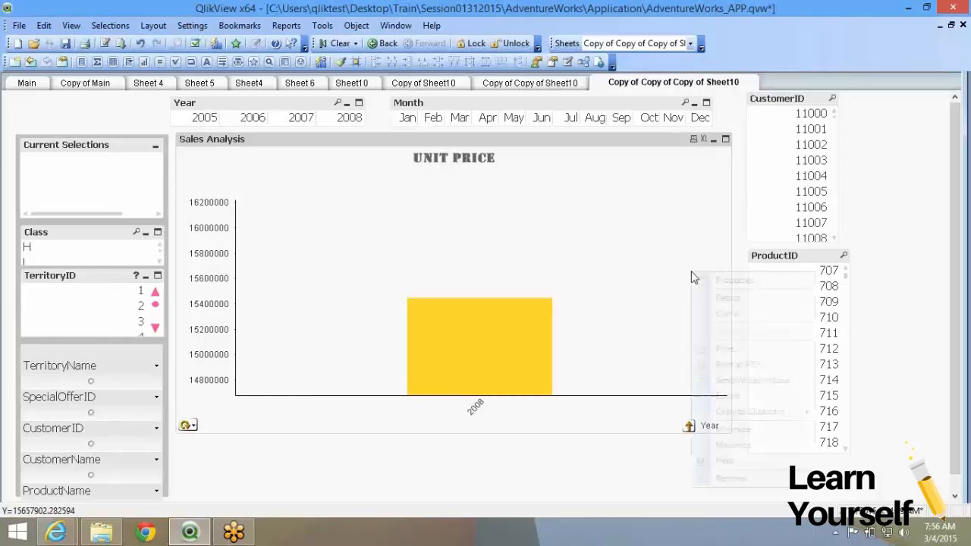
left_click(708, 281)
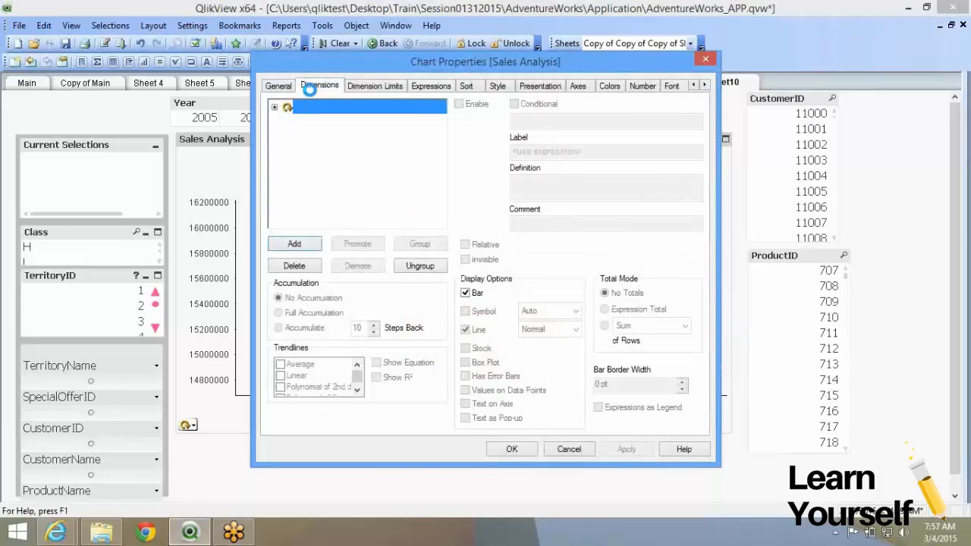
left_click(318, 86)
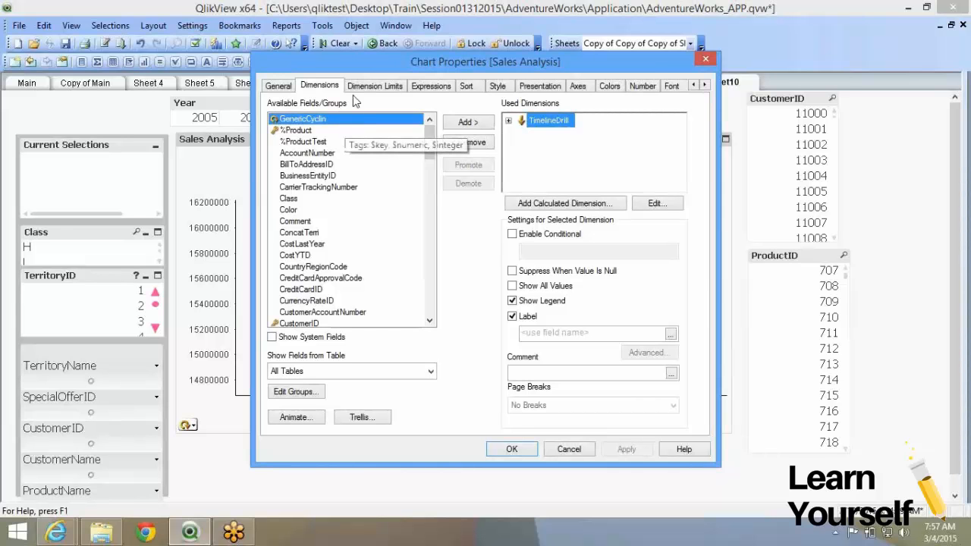
left_click(426, 87)
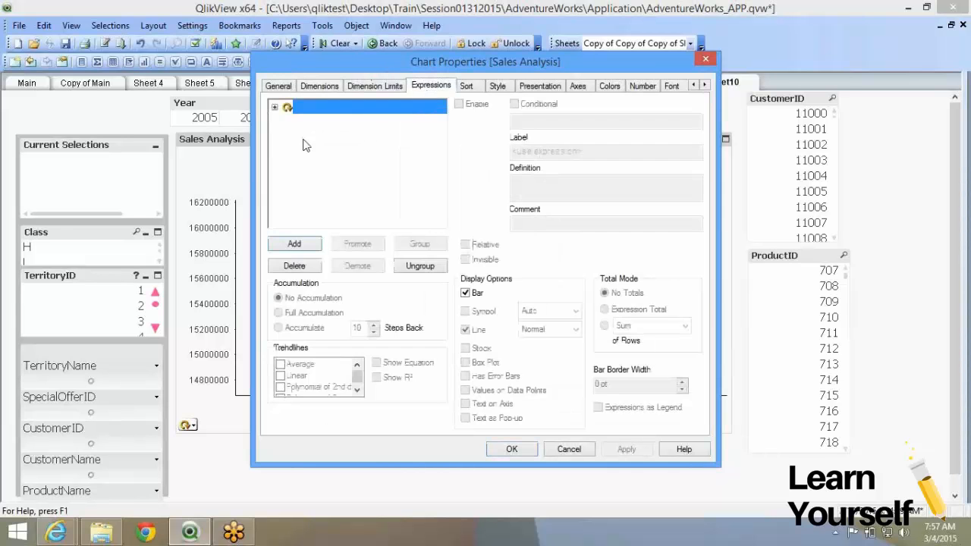
left_click(275, 108)
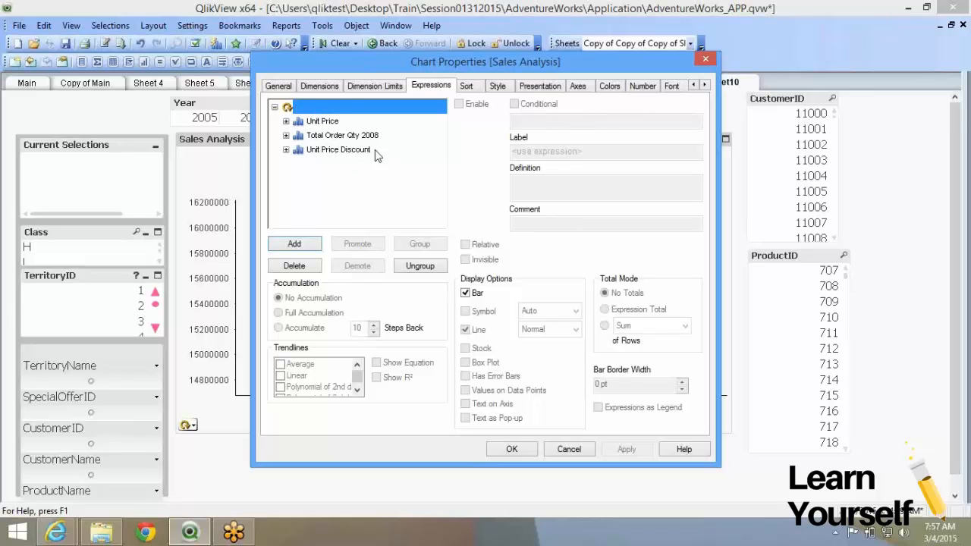
left_click(319, 86)
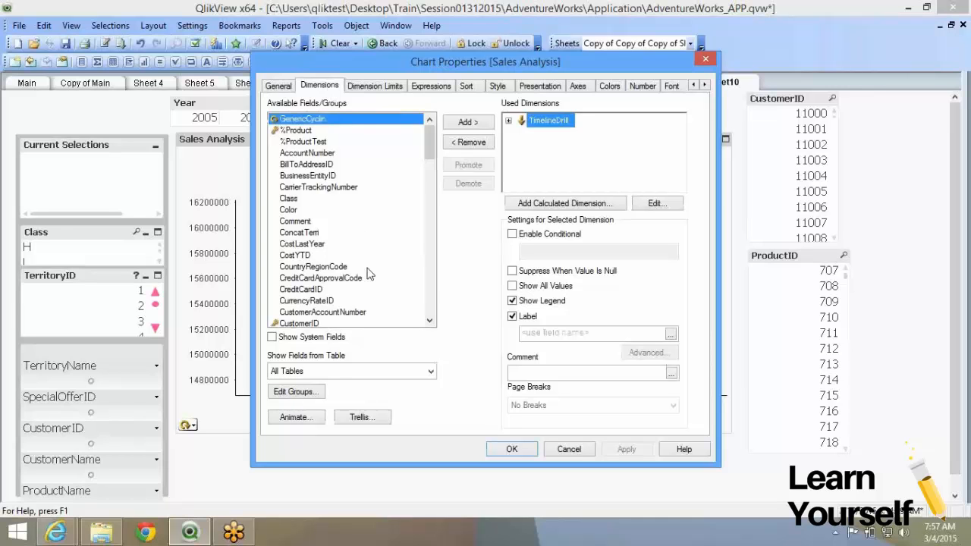
left_click(528, 452)
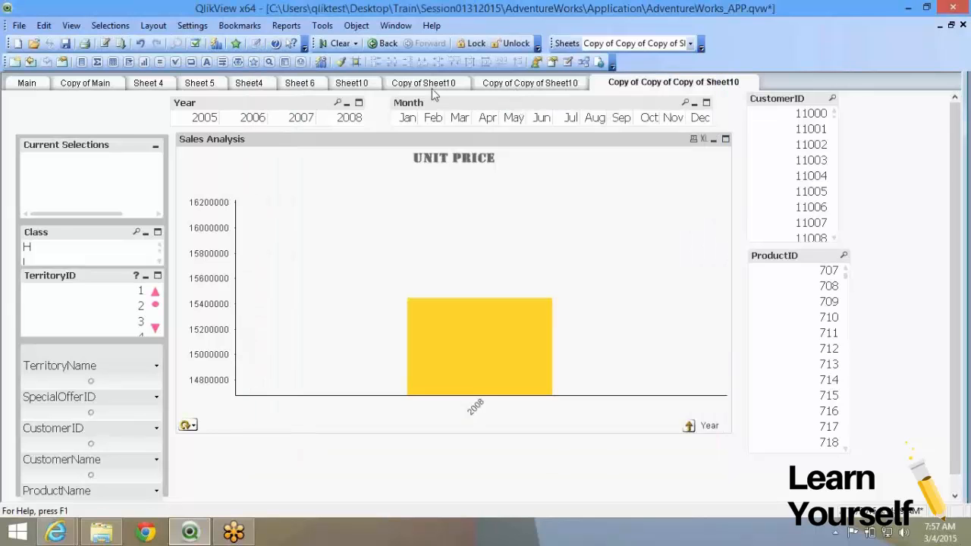
- Rename the sheet Copy of Sheet10 as Sheet11
left_click(425, 83)
right_click(827, 152)
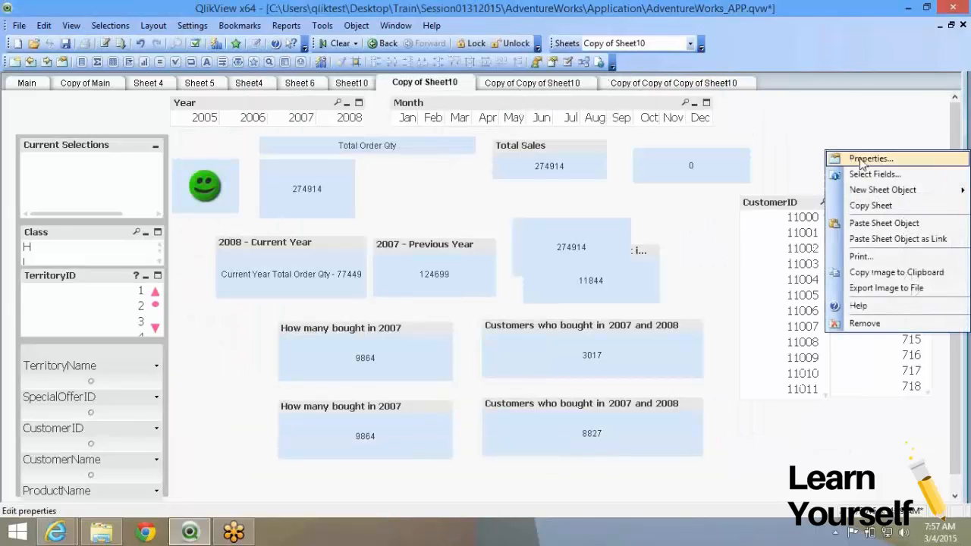
left_click(862, 161)
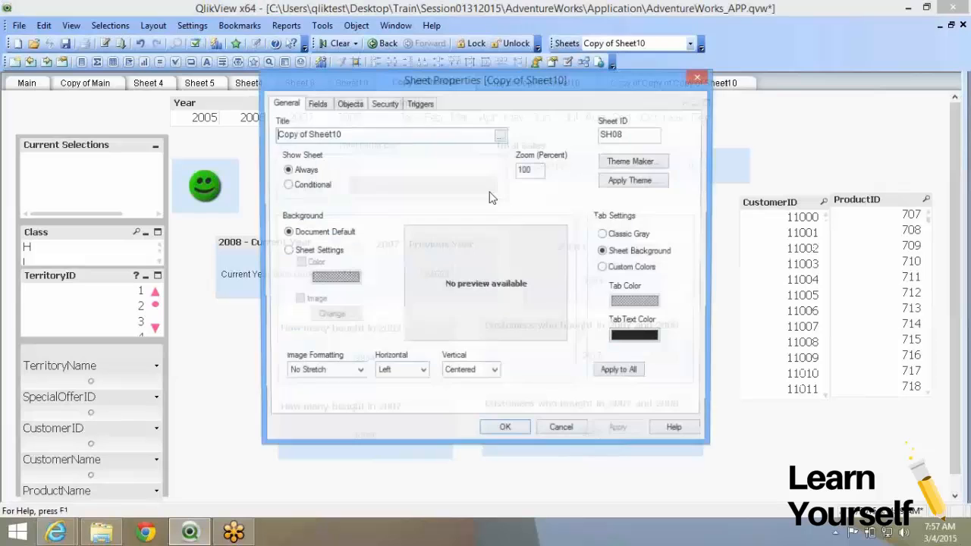
type("Sheet11")
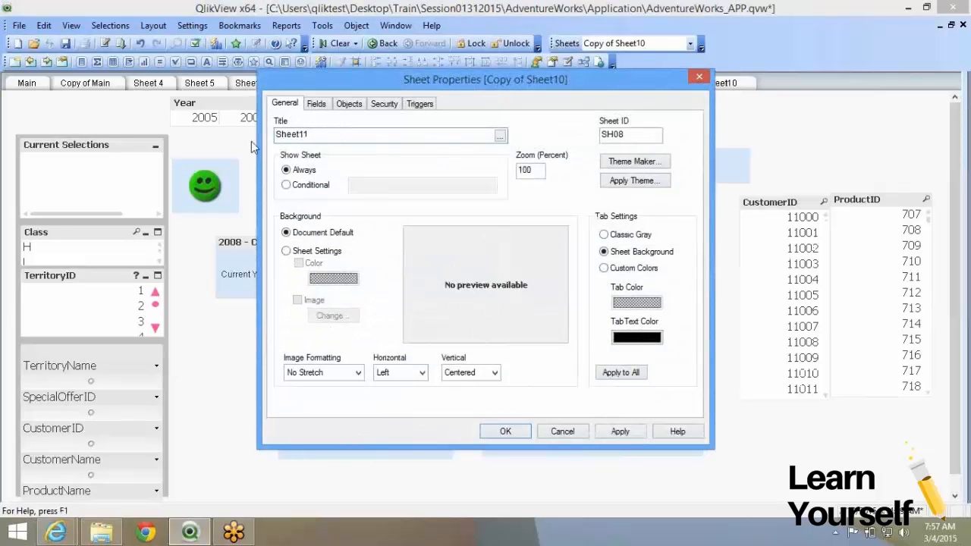
left_click(620, 431)
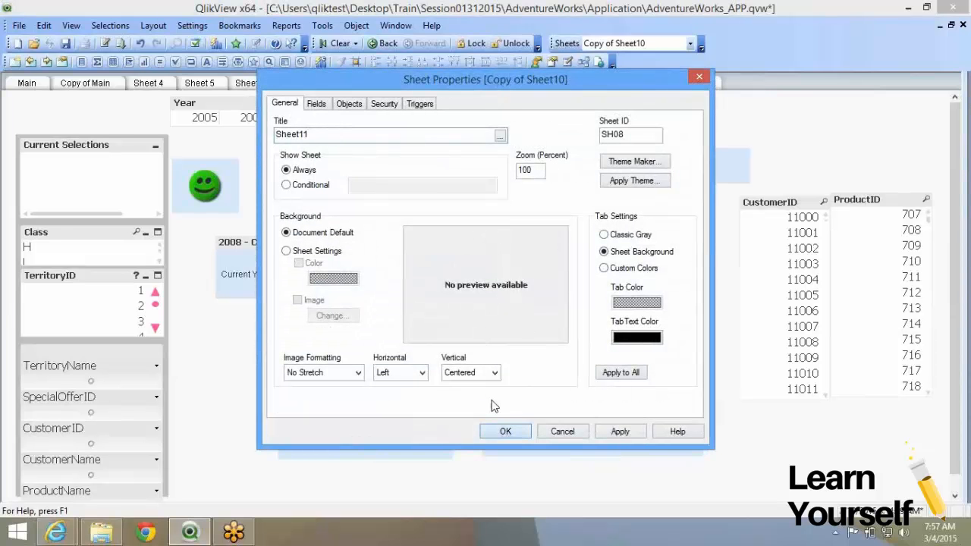
key("Return")
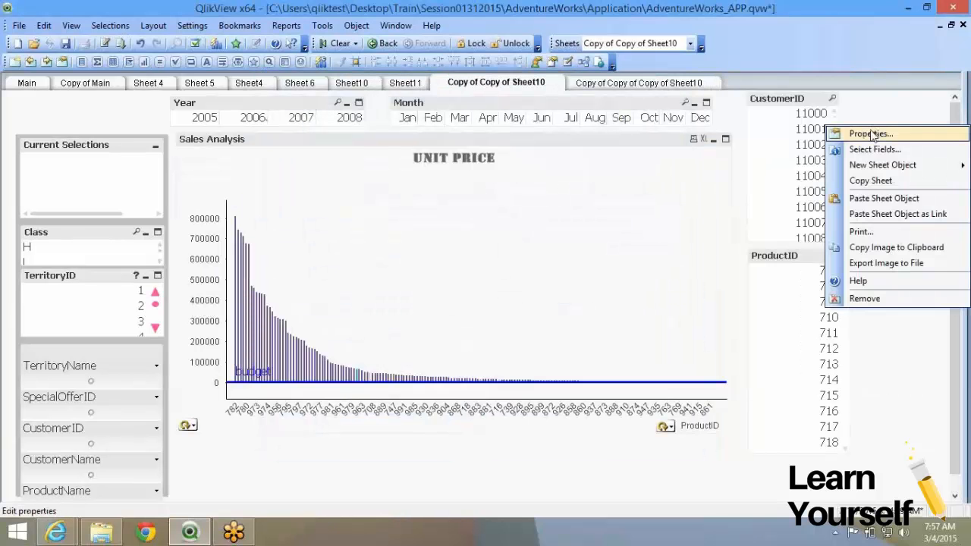
- Rename the sheet Copy of Copy of Sheet10 as Sheet12
left_click(871, 135)
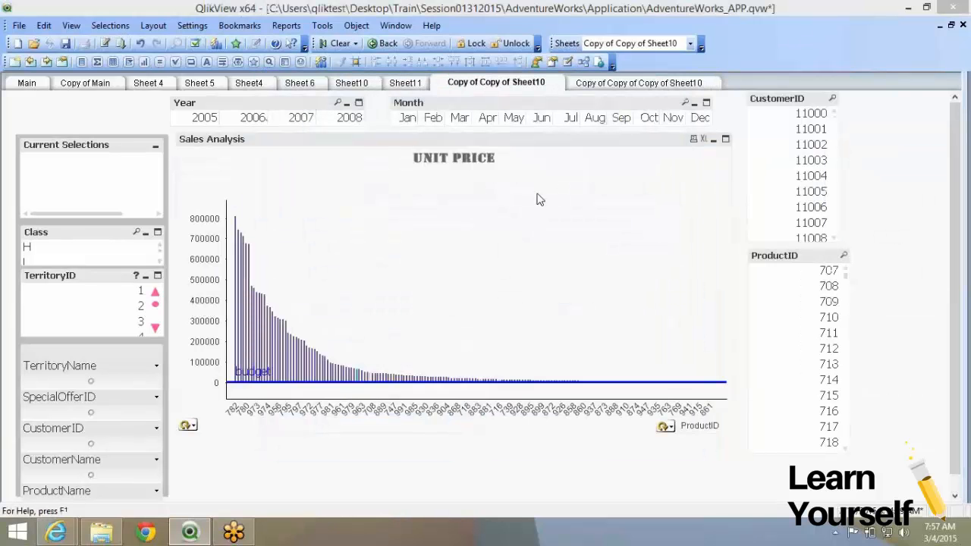
key("ctrl+shift+Right")
key("ctrl+shift+Right")
key("ctrl+shift+Right")
key("ctrl+shift+Right")
key("Delete")
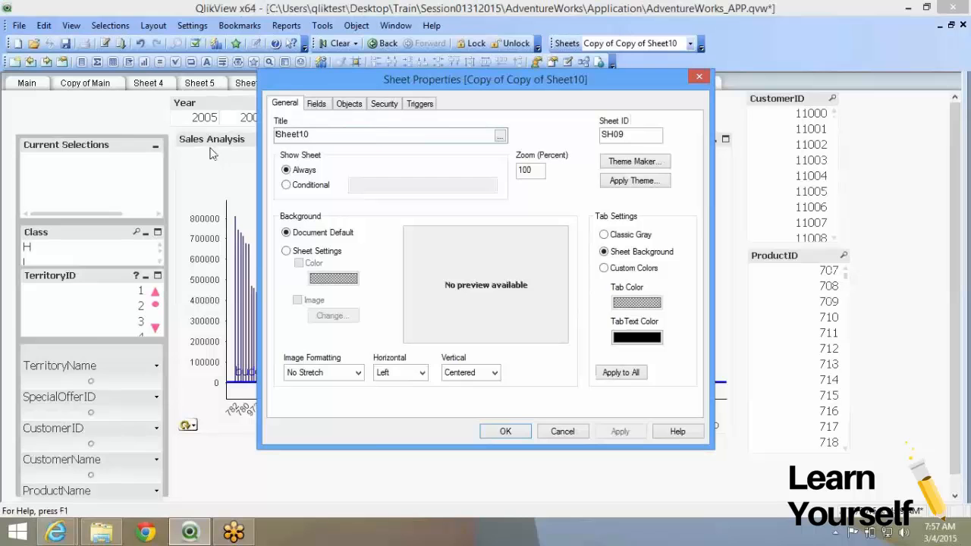
key("End")
key("BackSpace")
left_click(528, 433)
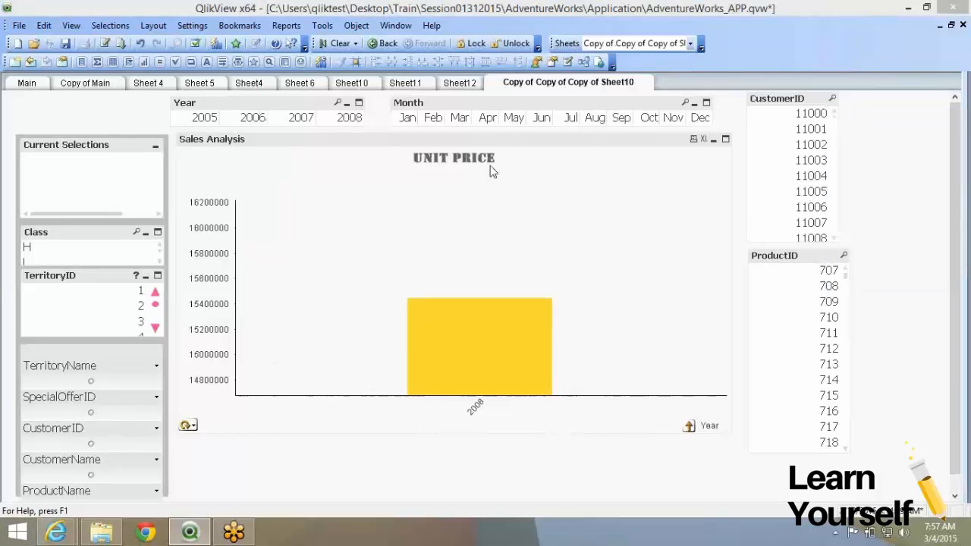
- Rename the sheet Copy of Copy of Copy of Sheet10 as Sheet13
key("ctrl+alt+s")
left_click_drag(370, 133, 234, 152)
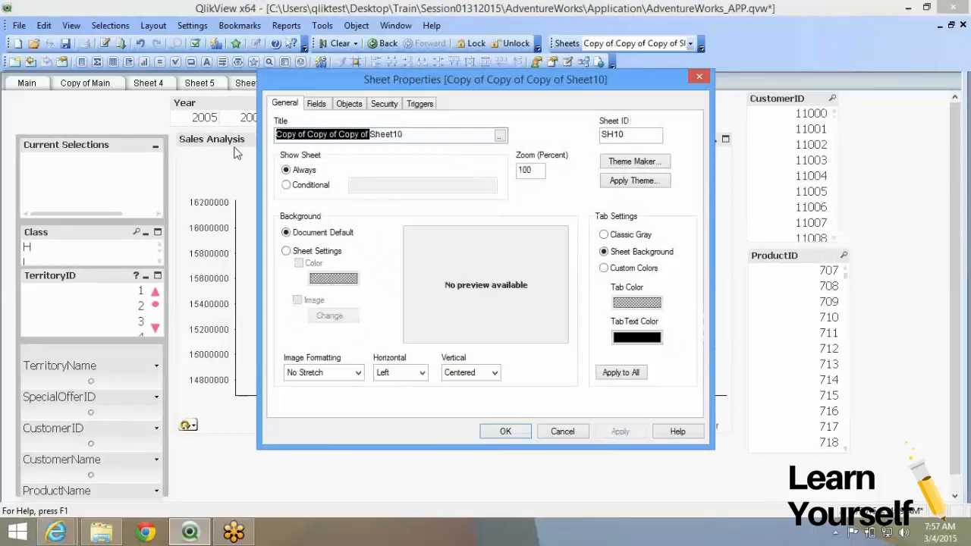
key("BackSpace")
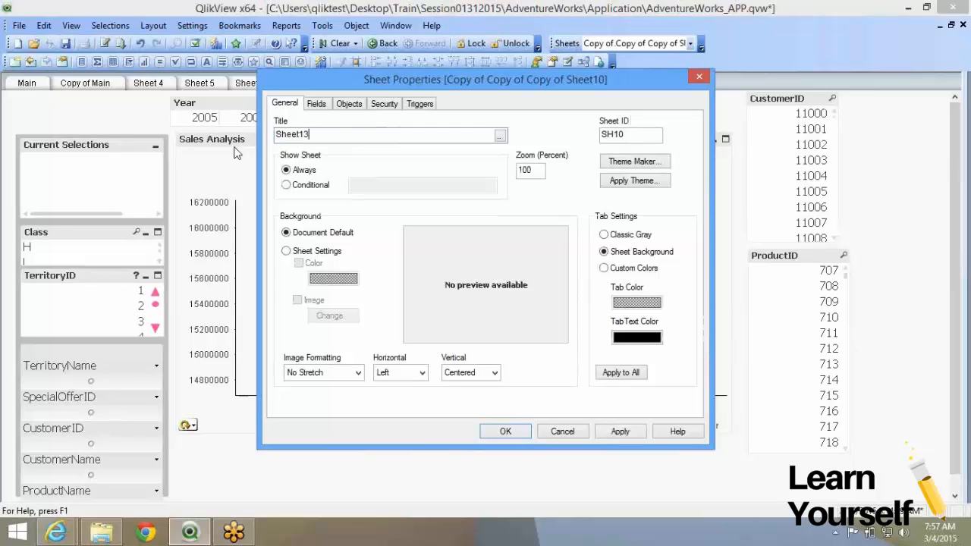
left_click(522, 434)
left_click(505, 431)
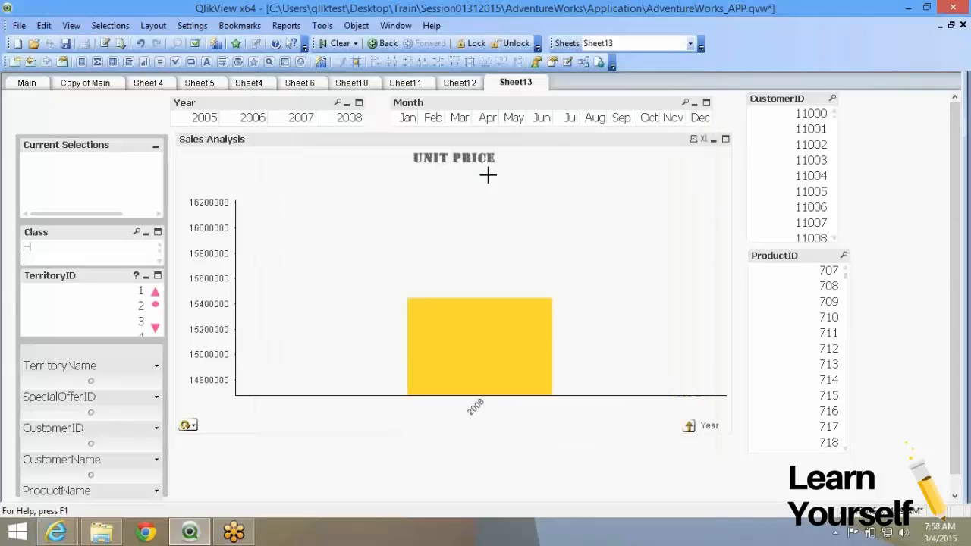
- Copy Sheet13 and, in the copy's Sales Analysis chart, replace the TimelineDrill dimension with TerritoryID
right_click(336, 457)
left_click(380, 326)
right_click(338, 229)
left_click(340, 232)
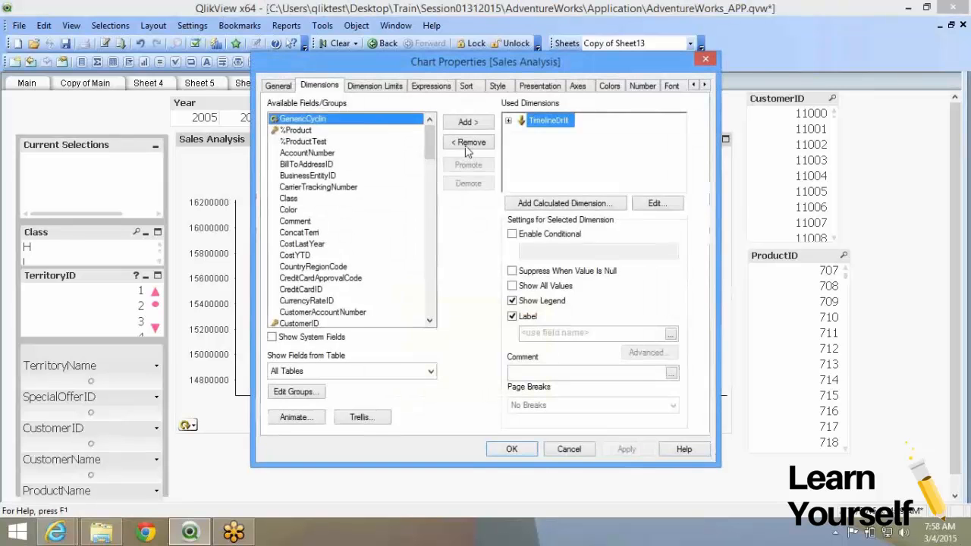
left_click(468, 142)
scroll(322, 159, "down", 15)
key("t")
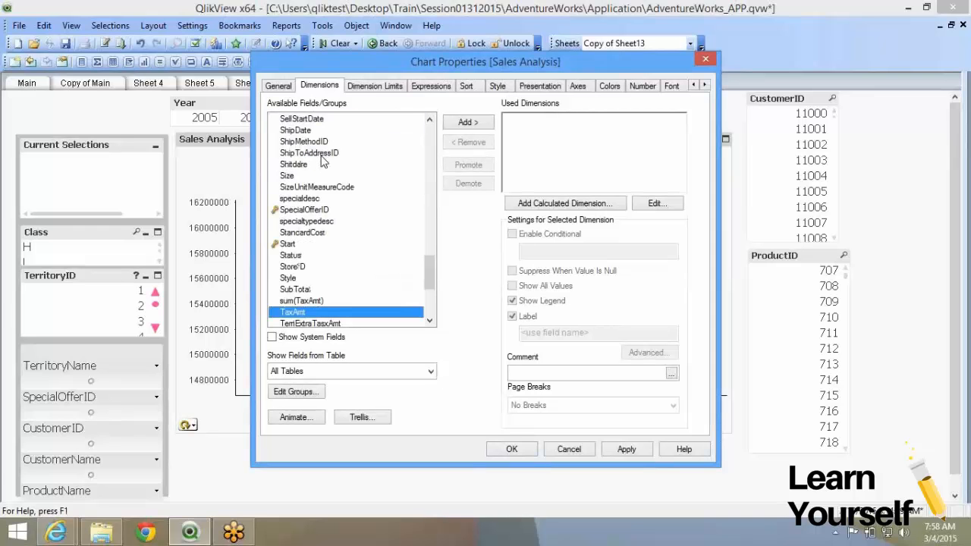
scroll(323, 159, "down", 5)
left_click(315, 198)
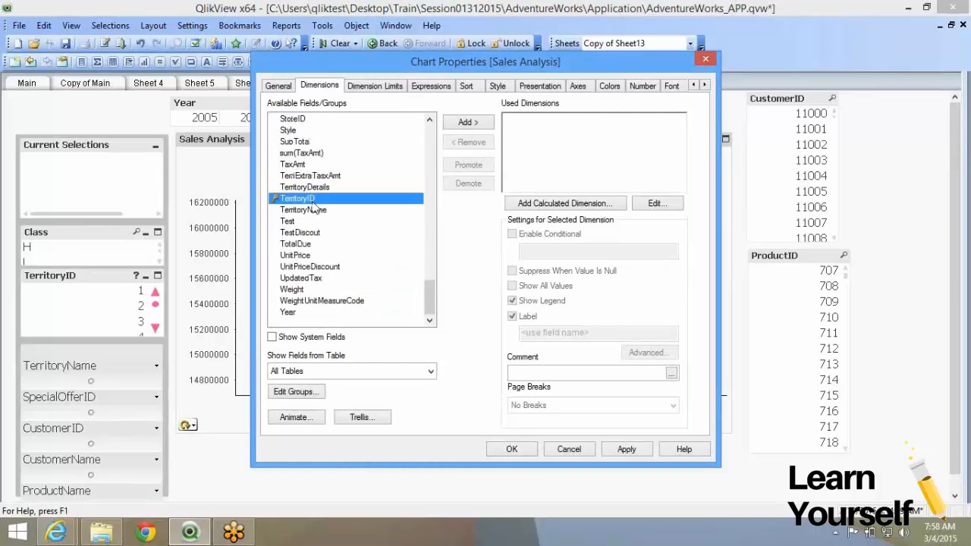
left_click(470, 126)
- Add SpecialOfferID as the second dimension of the copied Sales Analysis chart
left_click(320, 222)
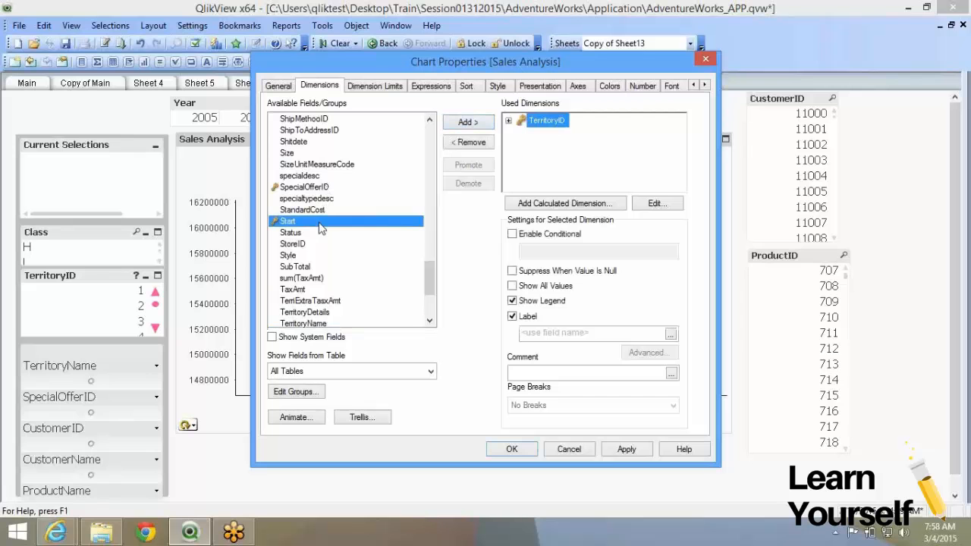
key("s")
scroll(319, 219, "down", 3)
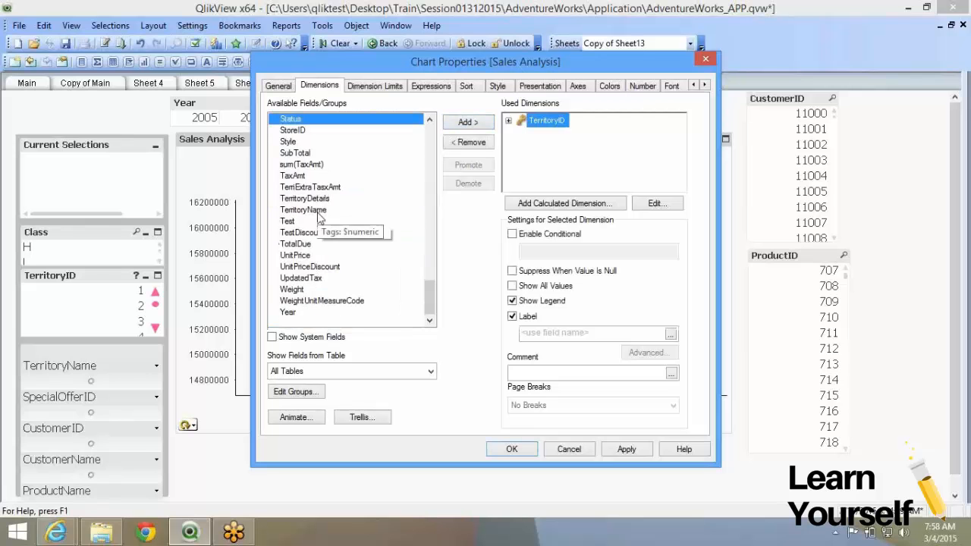
scroll(319, 161, "up", 3)
left_click(308, 176)
double_click(308, 176)
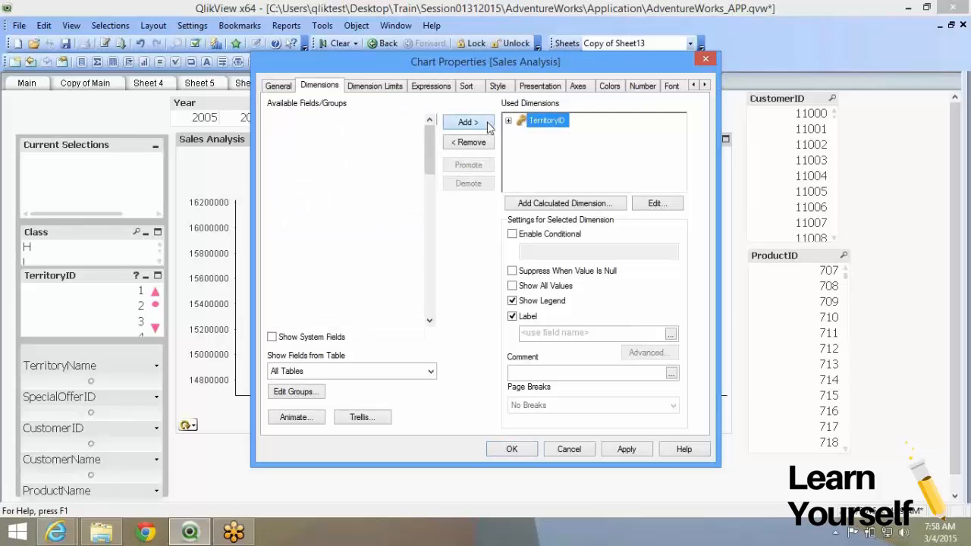
- Check the Total Order Qty 2008 and Unit Price expressions and accept the chart's changed dimensions
left_click(275, 107)
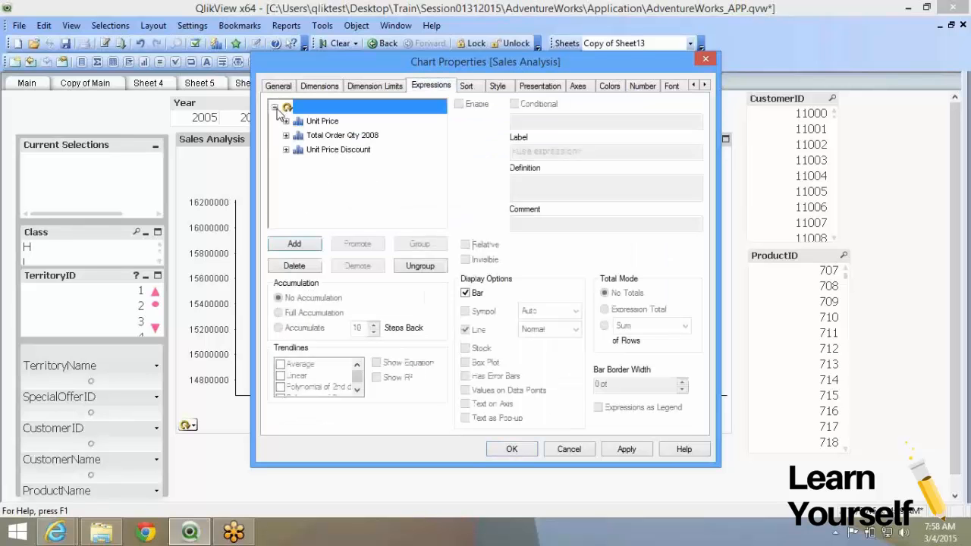
left_click(333, 135)
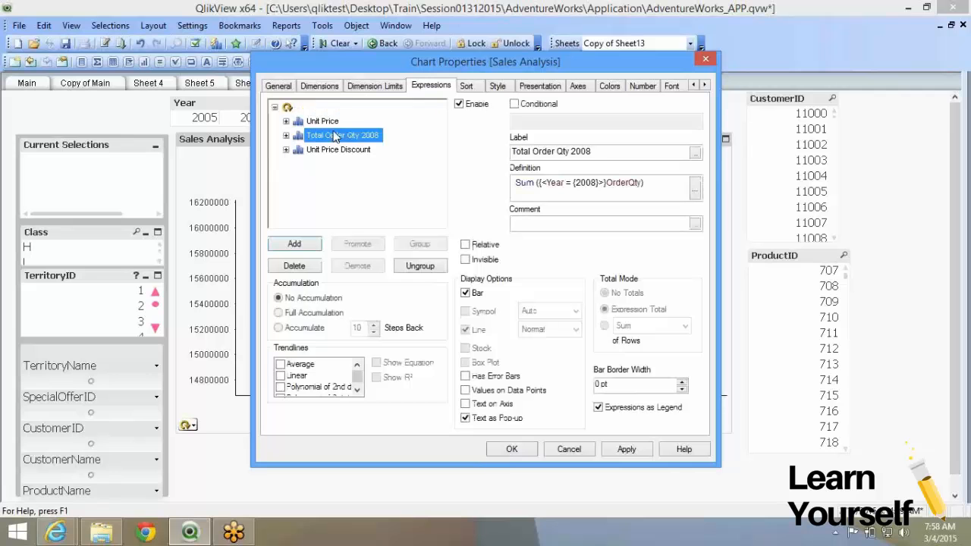
left_click(323, 121)
left_click(511, 450)
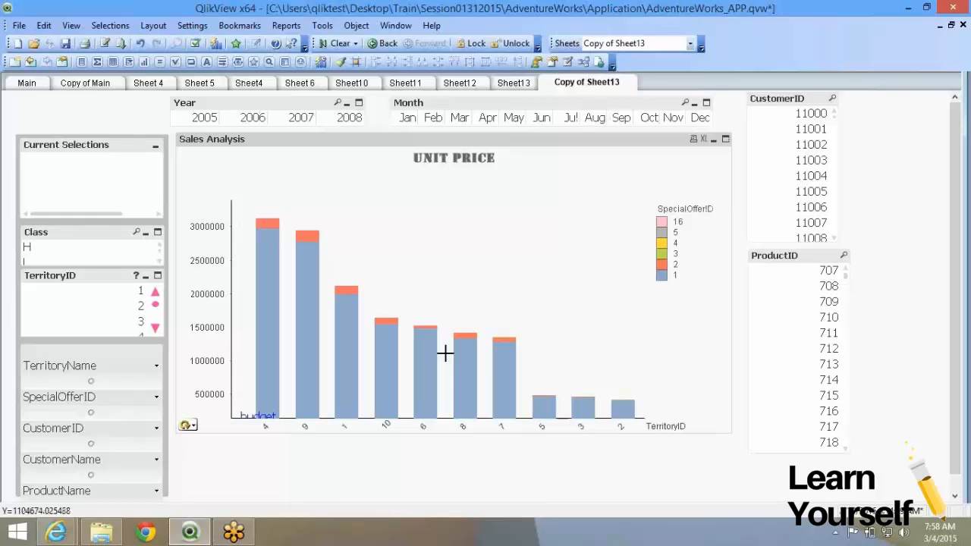
- Set the Sales Analysis chart's bar subtype to Grouped and switch the displayed expression to Total Order Qty 2008
right_click(404, 207)
left_click(418, 216)
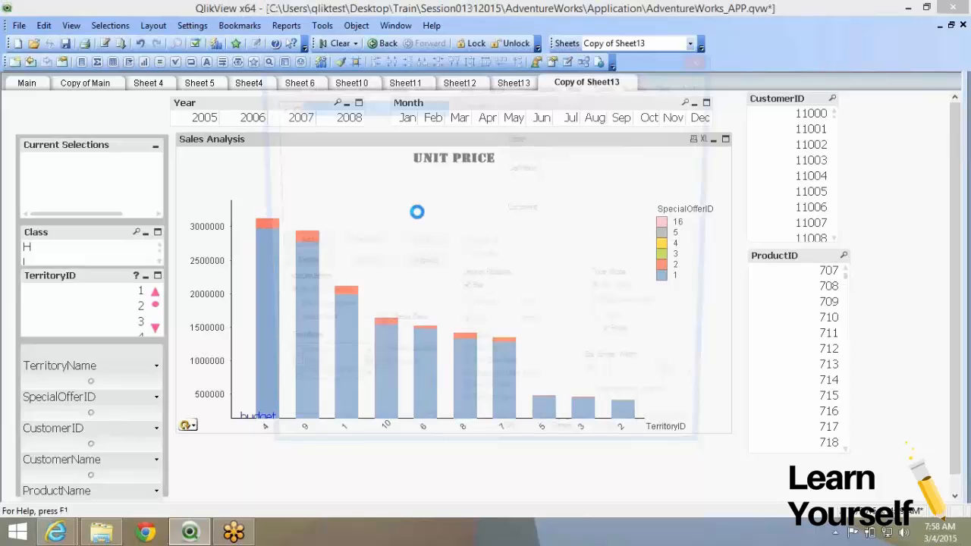
left_click(497, 85)
left_click(509, 123)
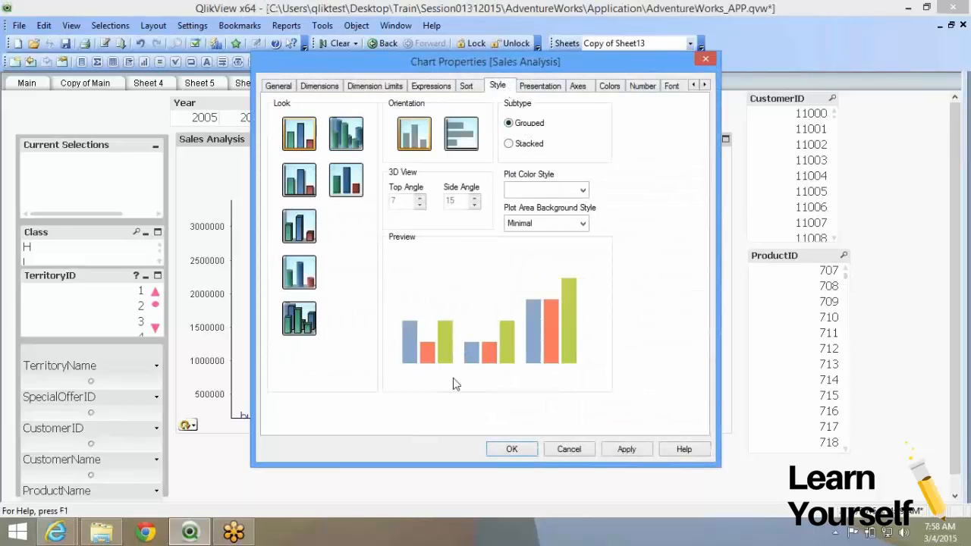
left_click(509, 451)
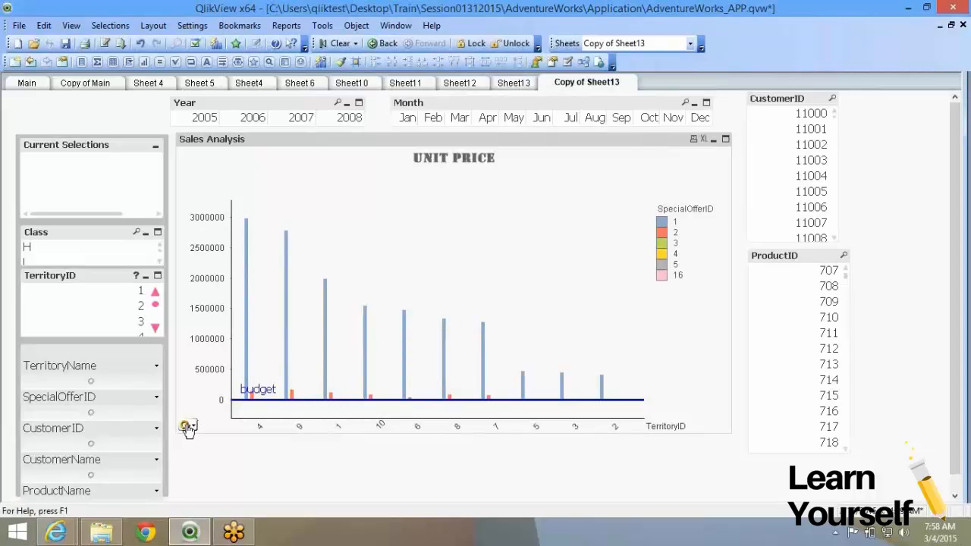
left_click(187, 426)
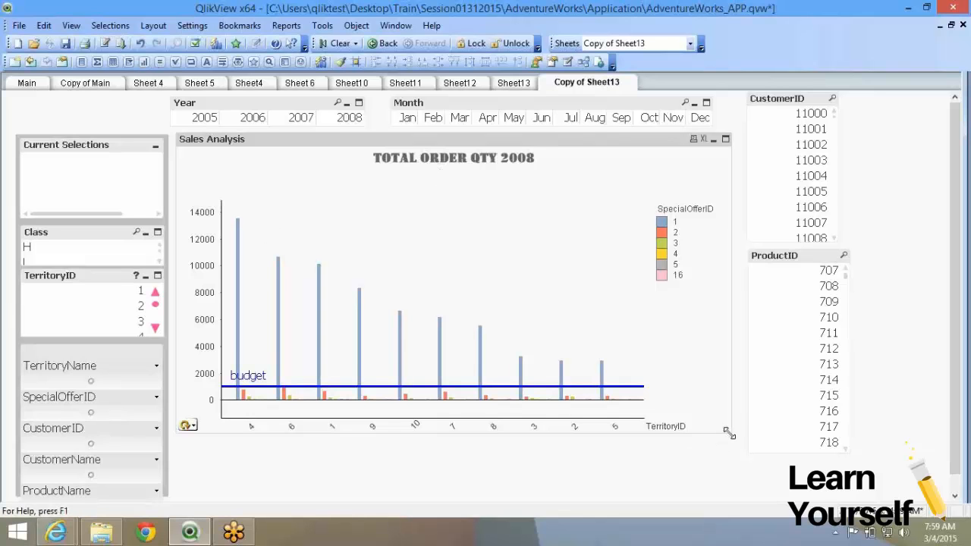
- Reduce the Sales Analysis chart's height and delete its budget reference line
left_click_drag(728, 431, 722, 334)
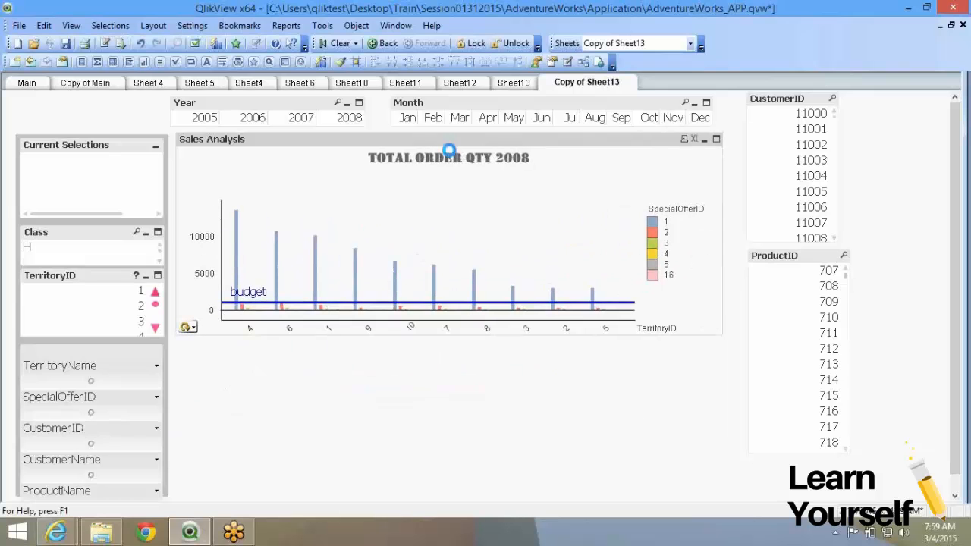
right_click(462, 195)
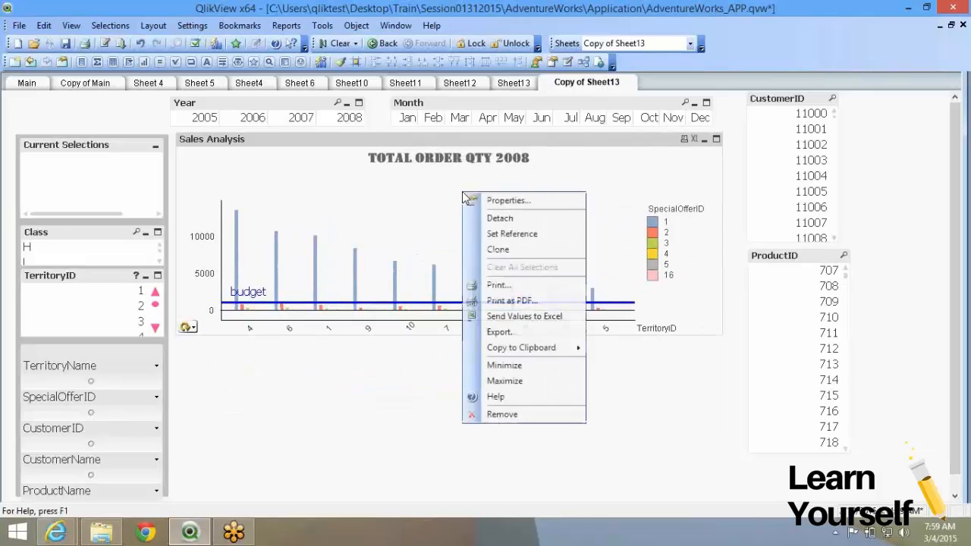
left_click(468, 202)
left_click(540, 85)
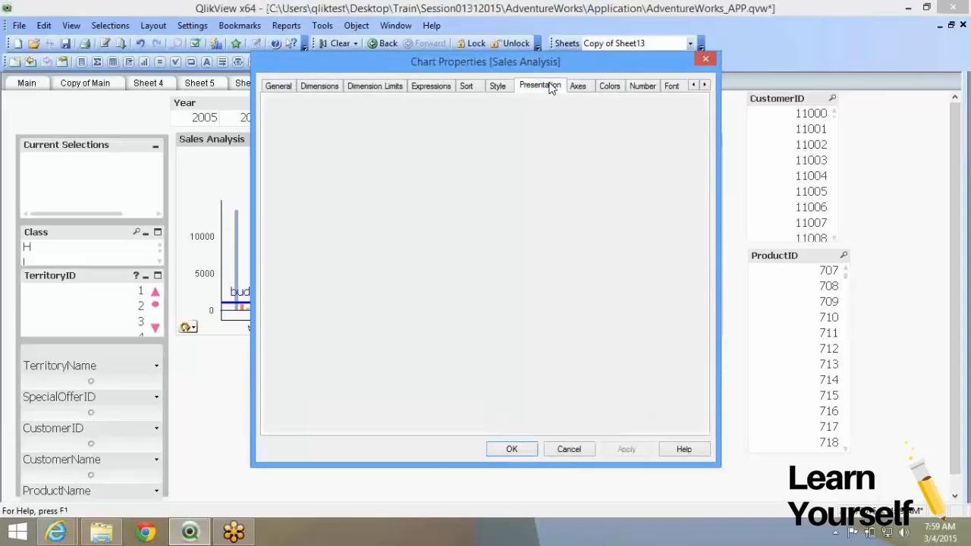
left_click(617, 294)
left_click(658, 328)
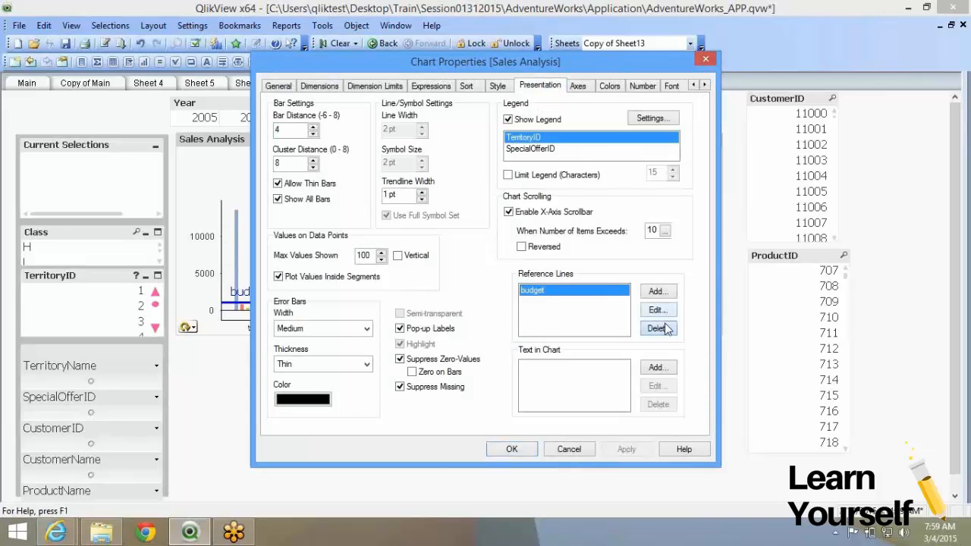
- Enable the trellis display for the Sales Analysis chart and enlarge the chart to fill the space down the sheet
left_click(413, 86)
left_click(319, 86)
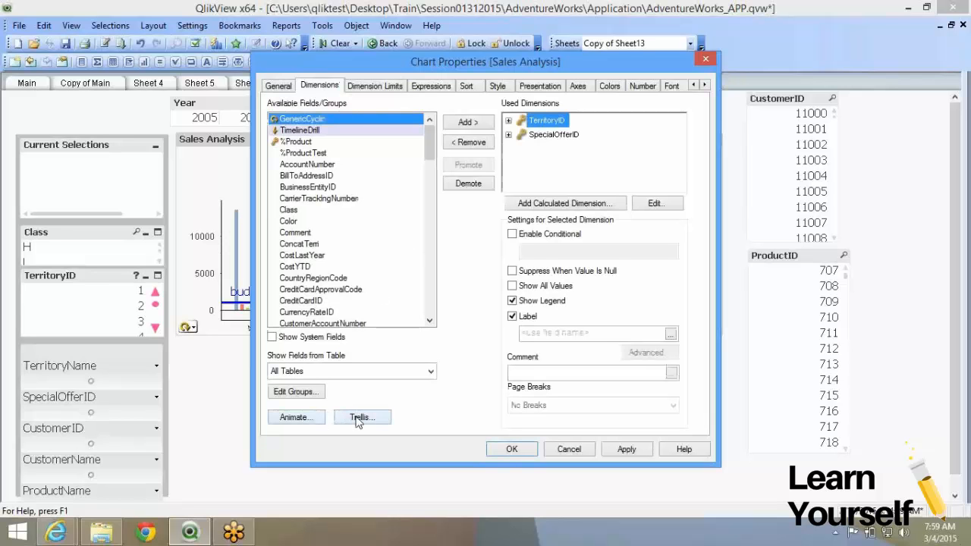
left_click(358, 419)
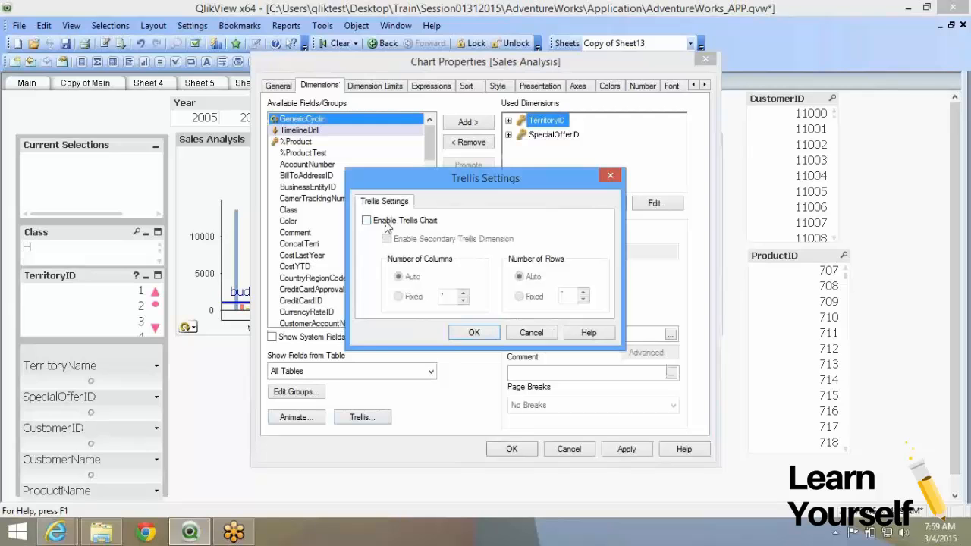
left_click(386, 226)
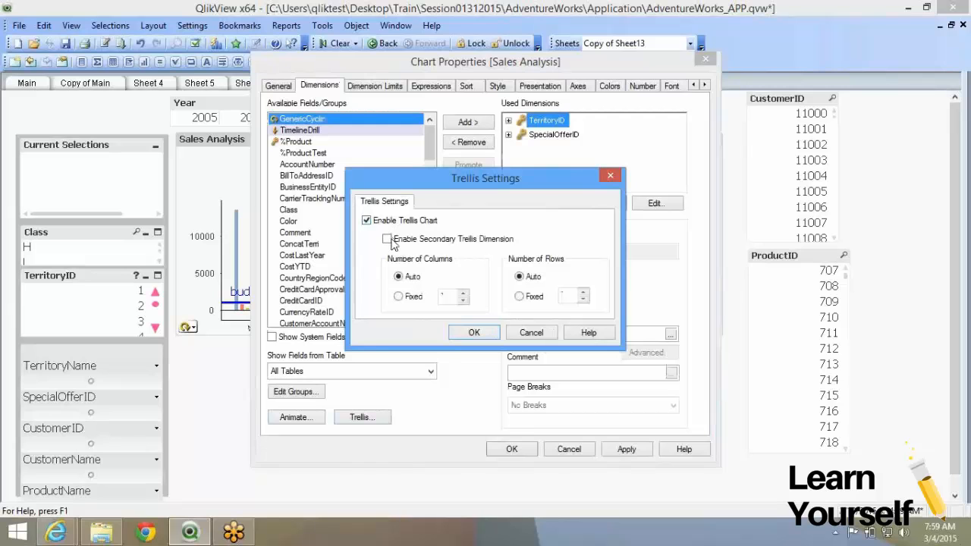
left_click(474, 334)
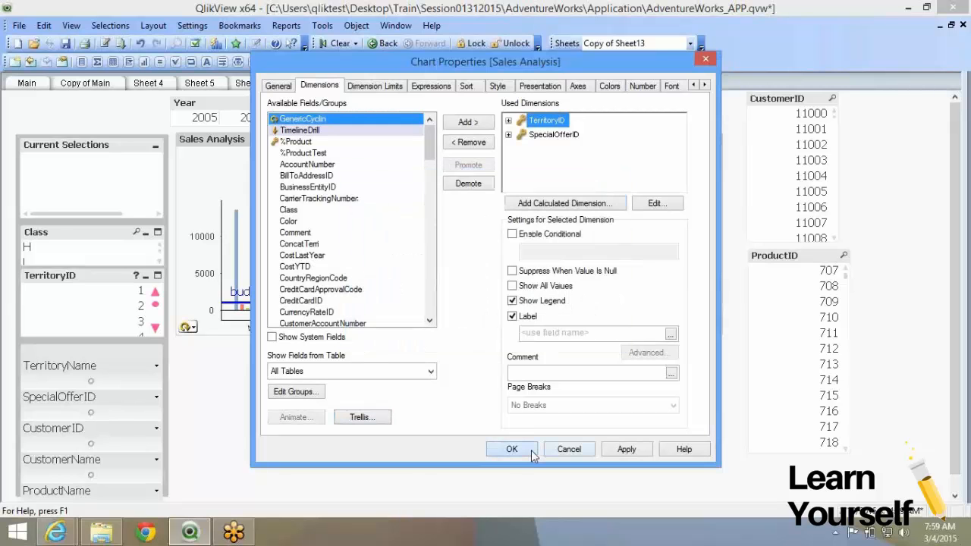
left_click(512, 449)
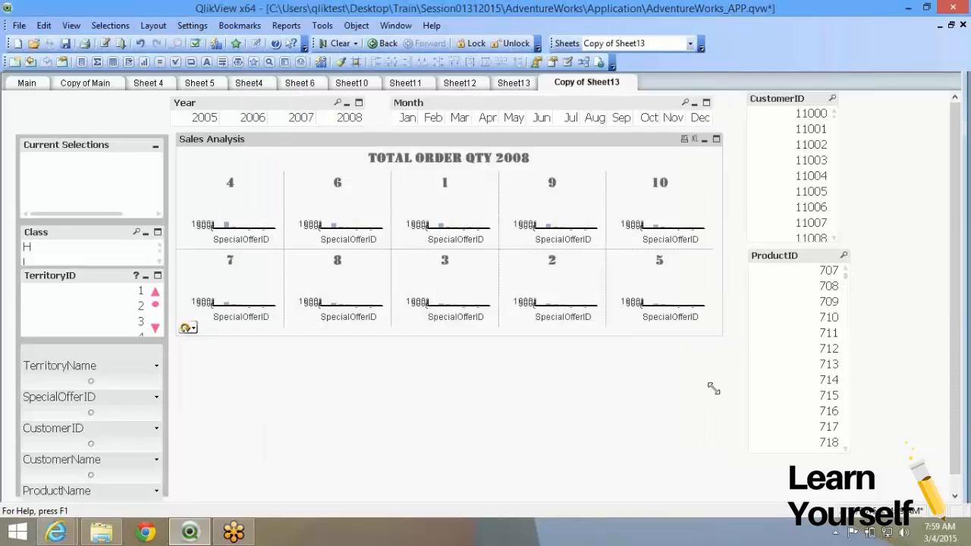
left_click_drag(713, 388, 735, 498)
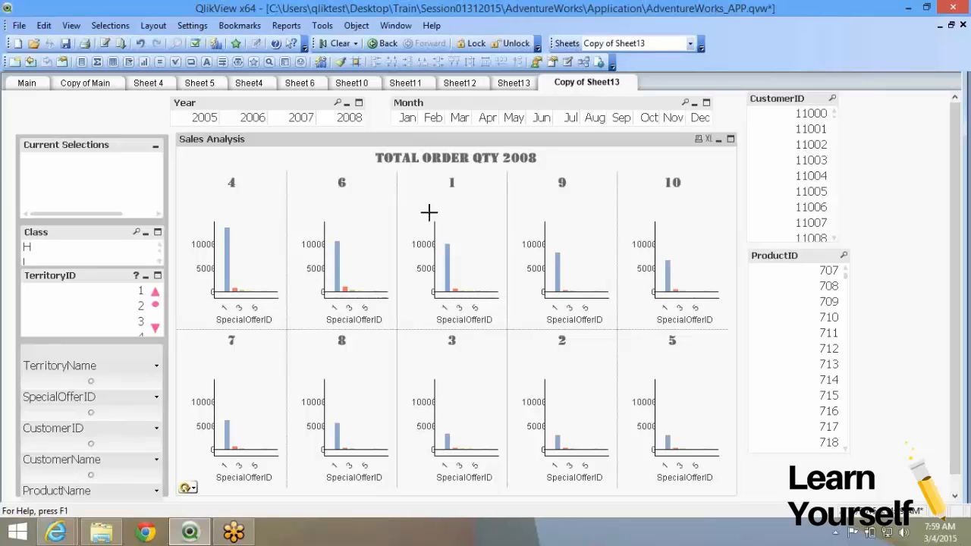
- Change the trellis chart's type to pie and look through the pies for all territories
right_click(252, 193)
left_click(258, 198)
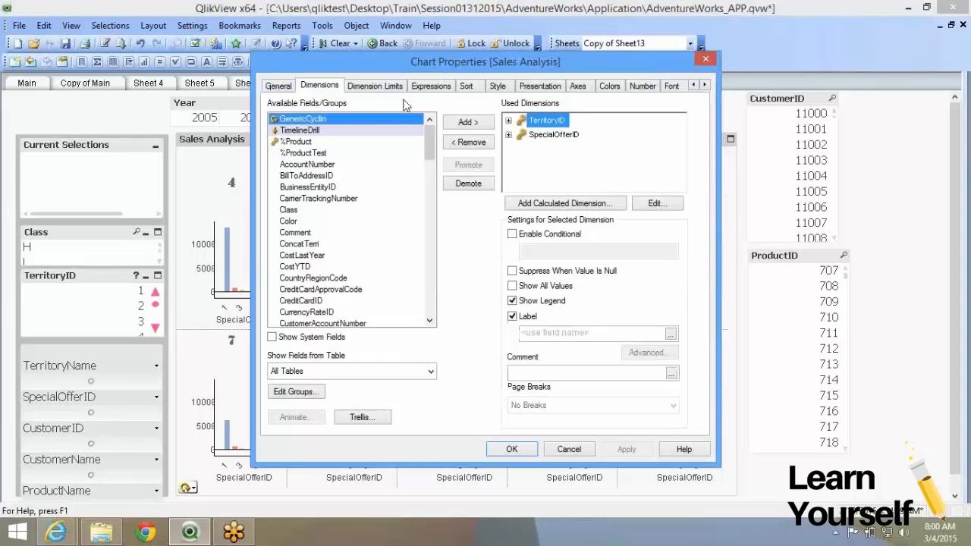
left_click(298, 86)
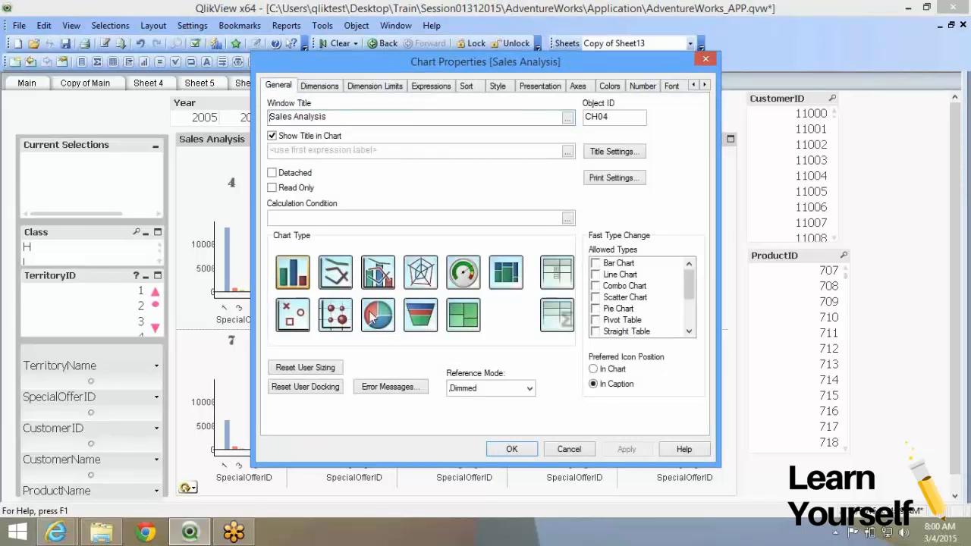
left_click(377, 315)
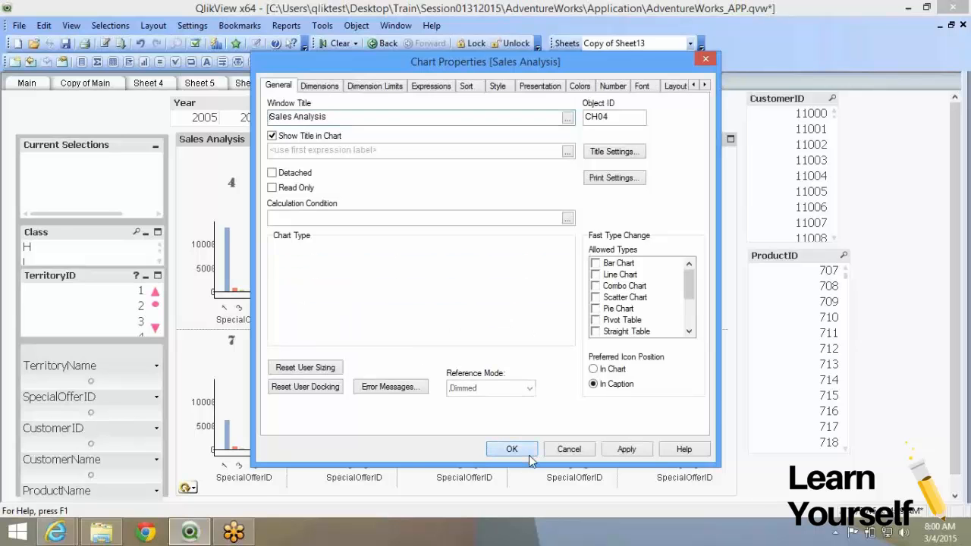
left_click(512, 450)
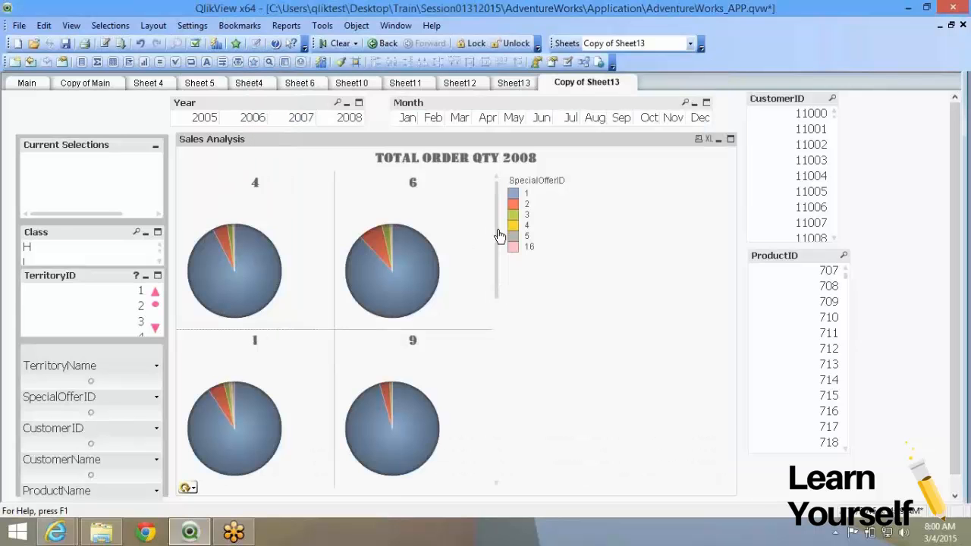
left_click(499, 397)
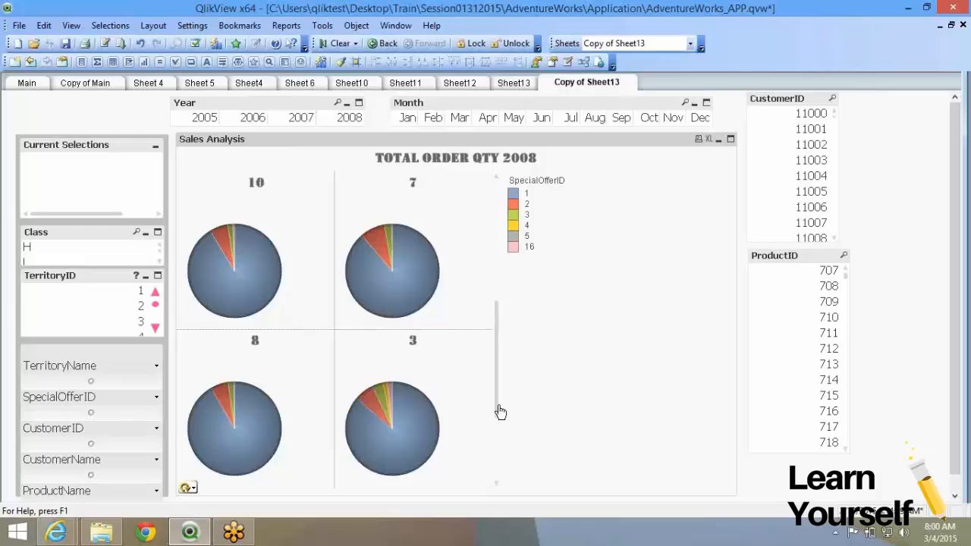
left_click(496, 483)
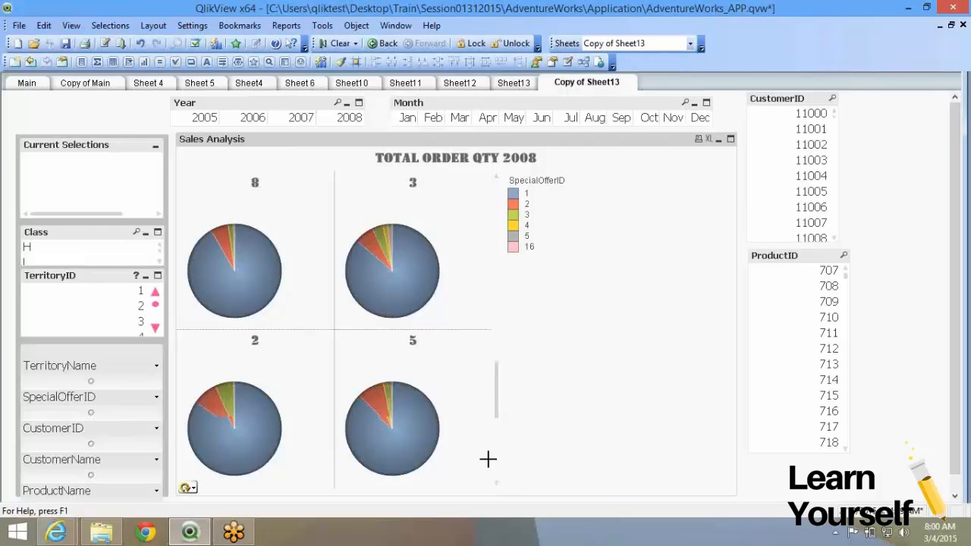
- Change the Sales Analysis trellis chart back to a bar chart
right_click(487, 194)
left_click(310, 132)
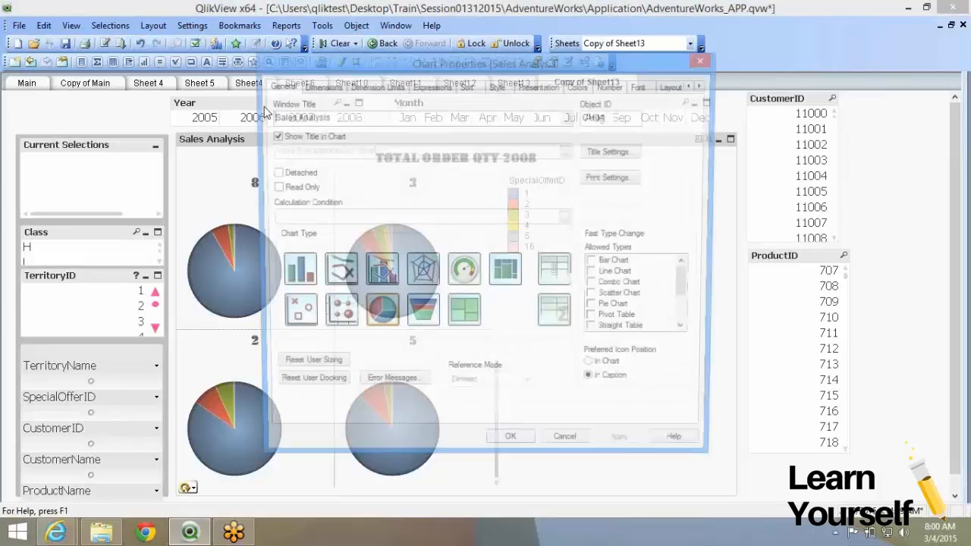
left_click(512, 449)
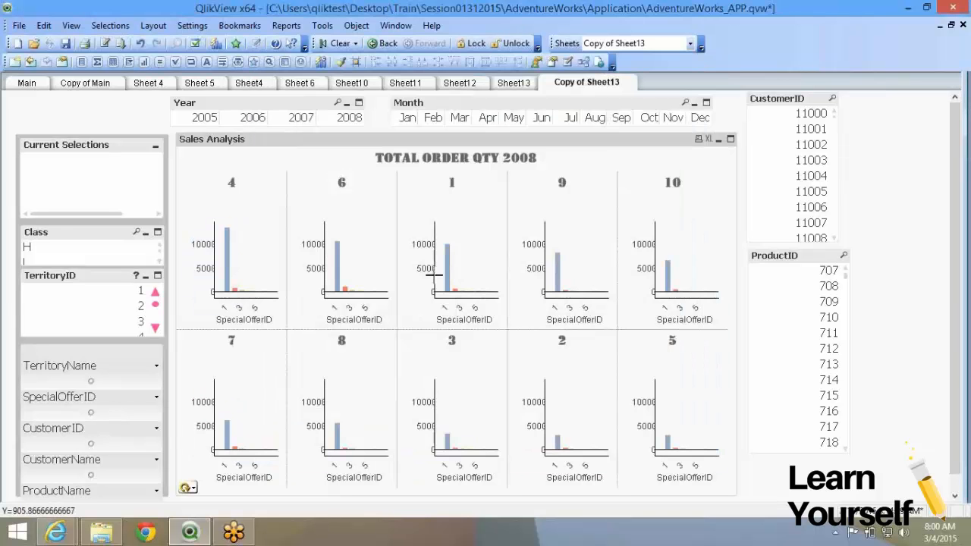
- Enable the secondary trellis dimension in the Sales Analysis chart's trellis settings
right_click(425, 240)
left_click(441, 163)
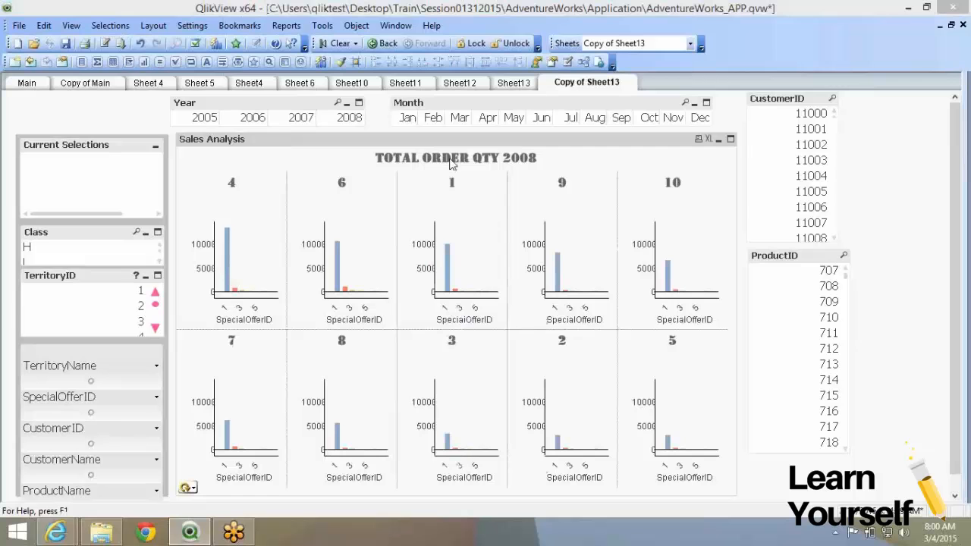
left_click(319, 85)
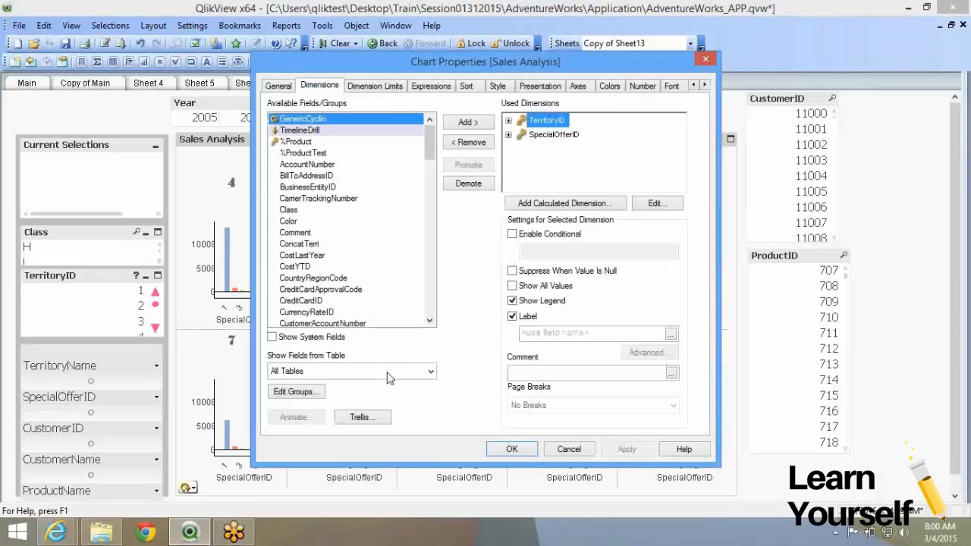
left_click(372, 419)
left_click(387, 239)
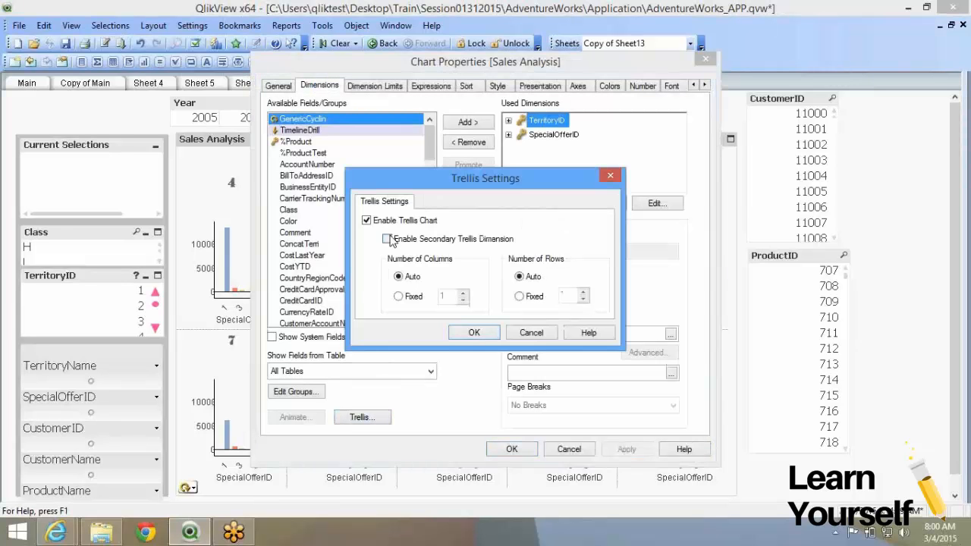
left_click(475, 334)
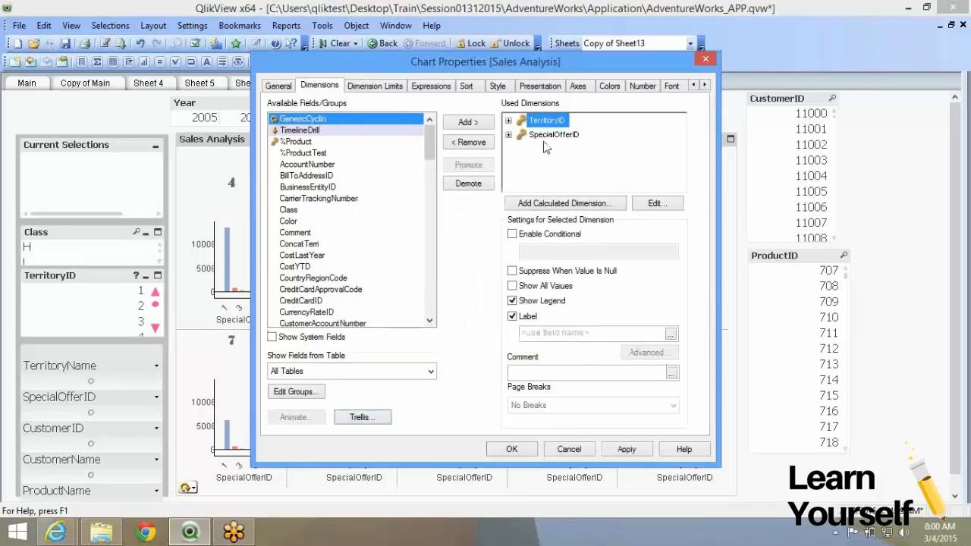
- Add ShipMethodID as the third dimension of the Sales Analysis chart, accept the changes and look through the trellis rows
left_click(356, 257)
key("s")
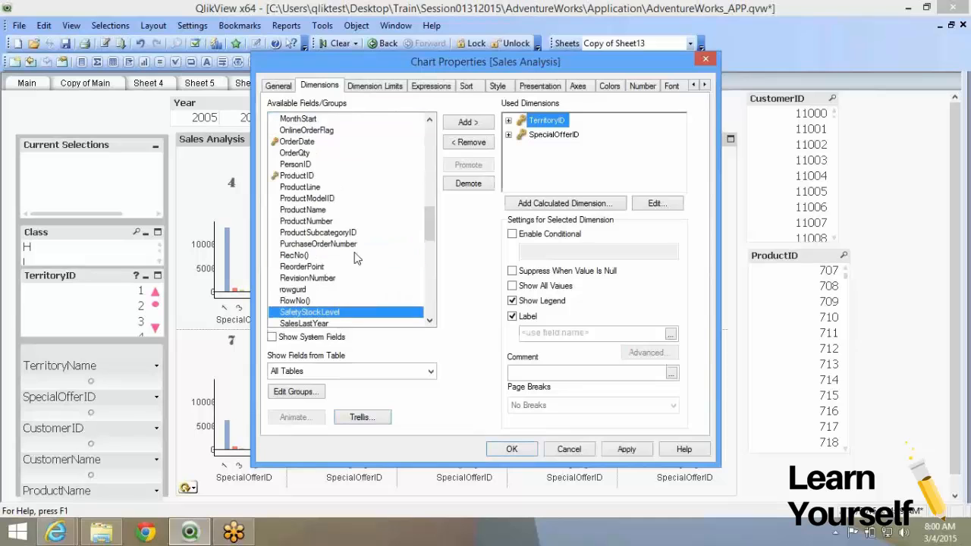
scroll(356, 258, "down", 5)
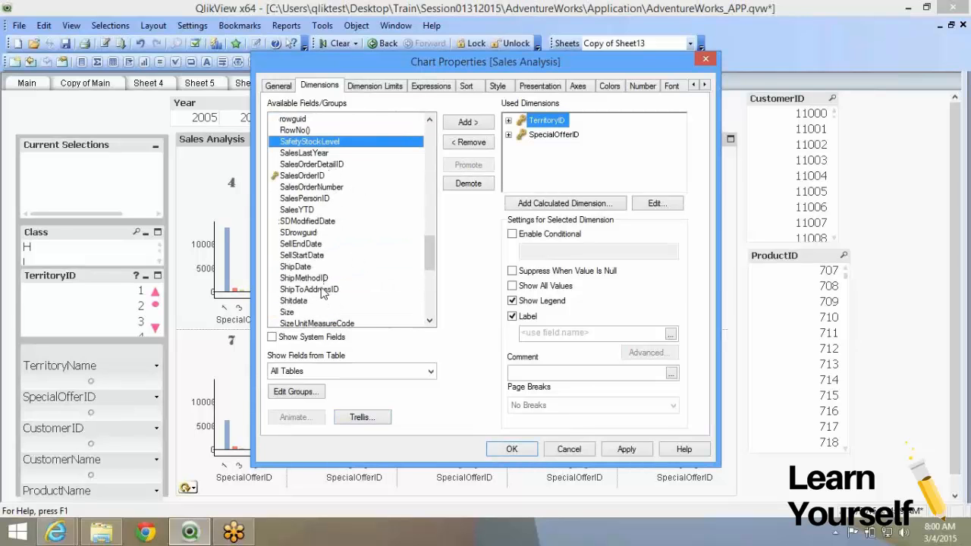
left_click_drag(324, 285, 502, 130)
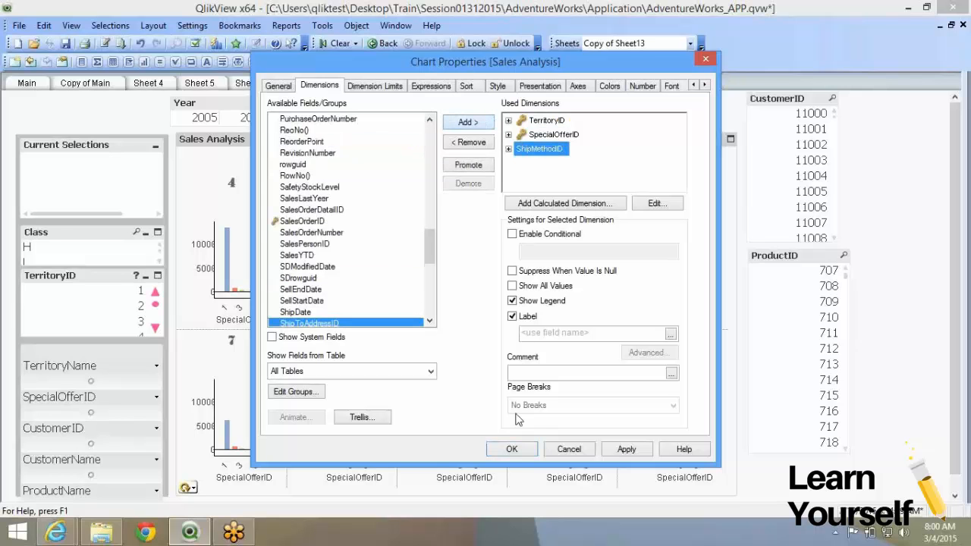
left_click(506, 454)
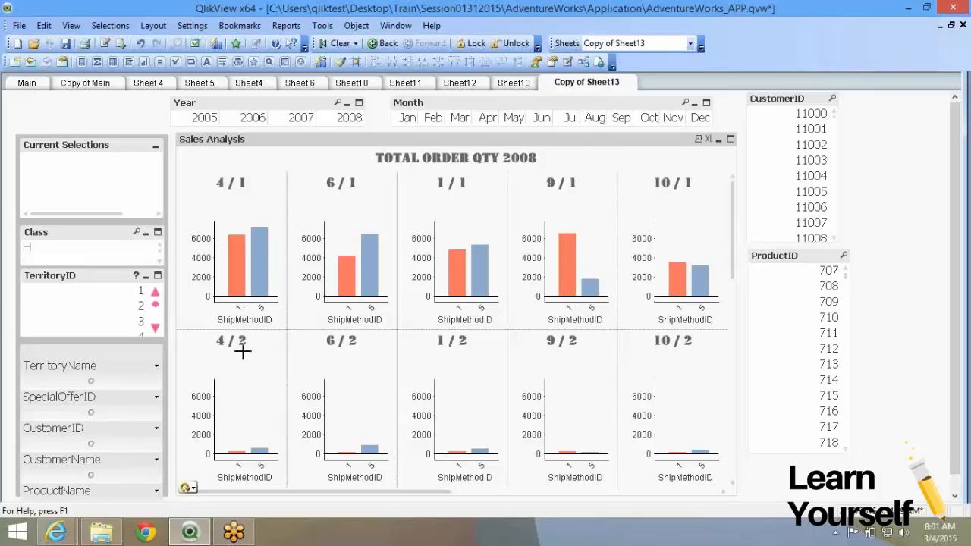
scroll(242, 351, "down", 1)
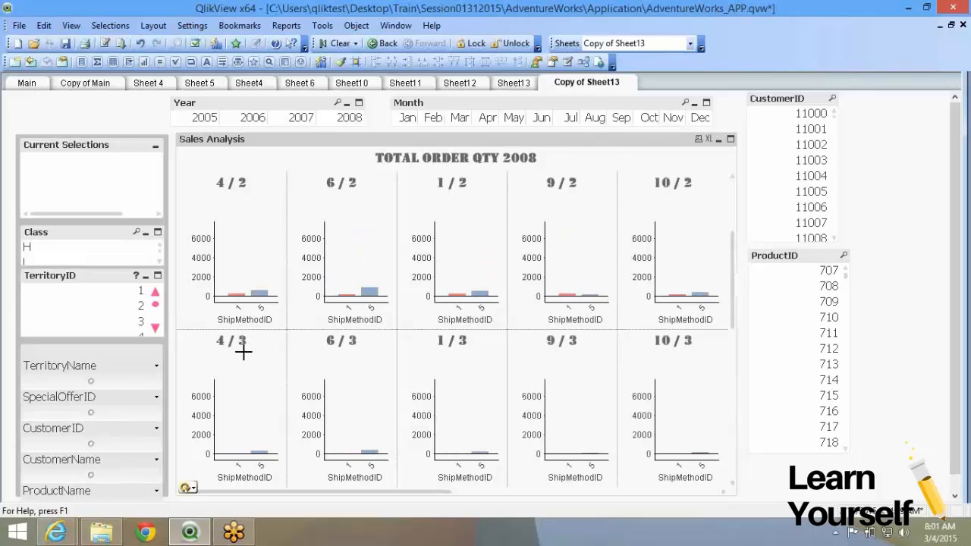
scroll(243, 351, "down", 3)
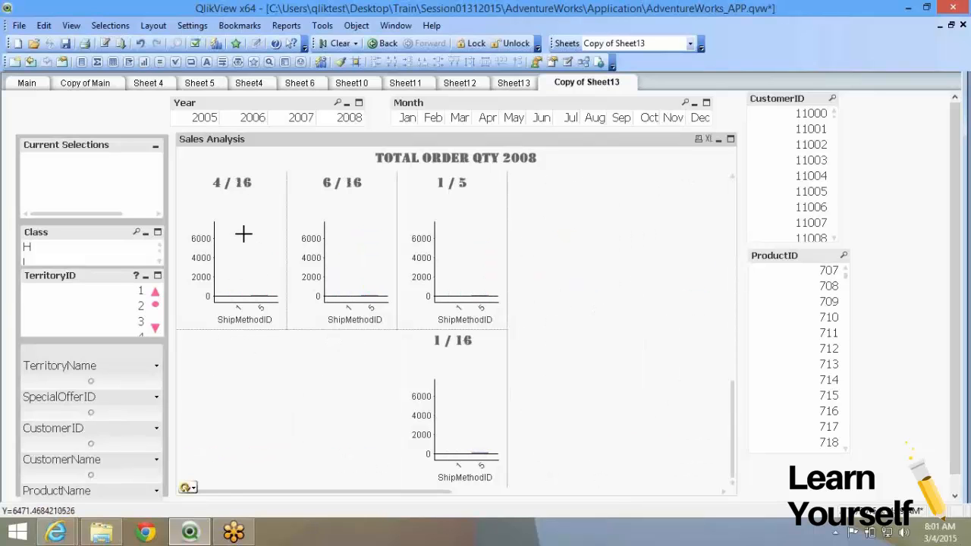
scroll(251, 182, "up", 10)
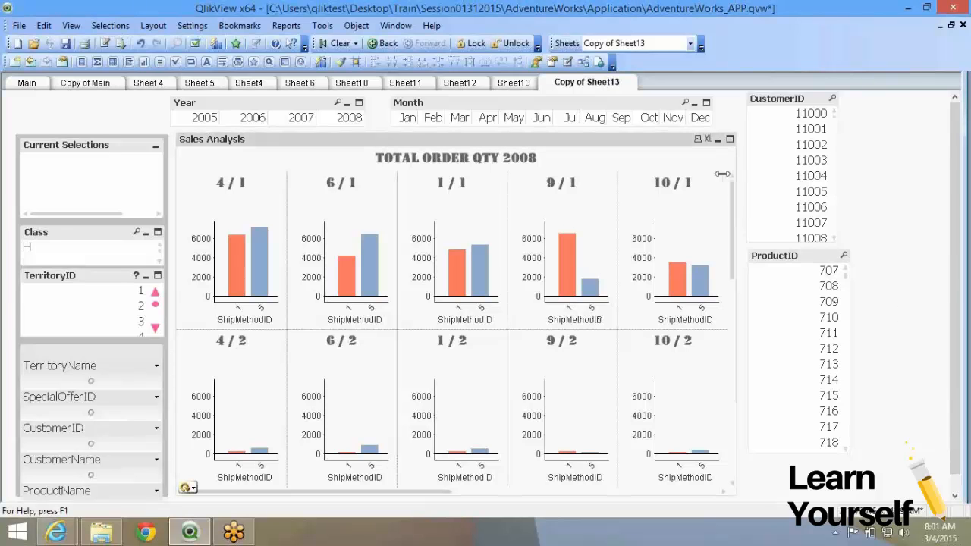
- Narrow the Sales Analysis chart slightly and disable its trellis chart option
left_click_drag(736, 175, 713, 174)
right_click(353, 210)
left_click(343, 212)
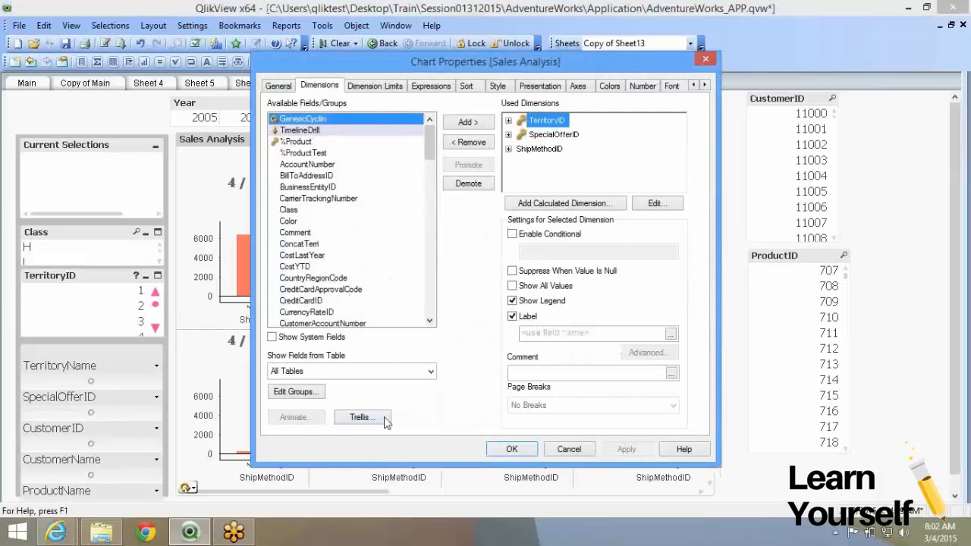
left_click(385, 420)
left_click(403, 222)
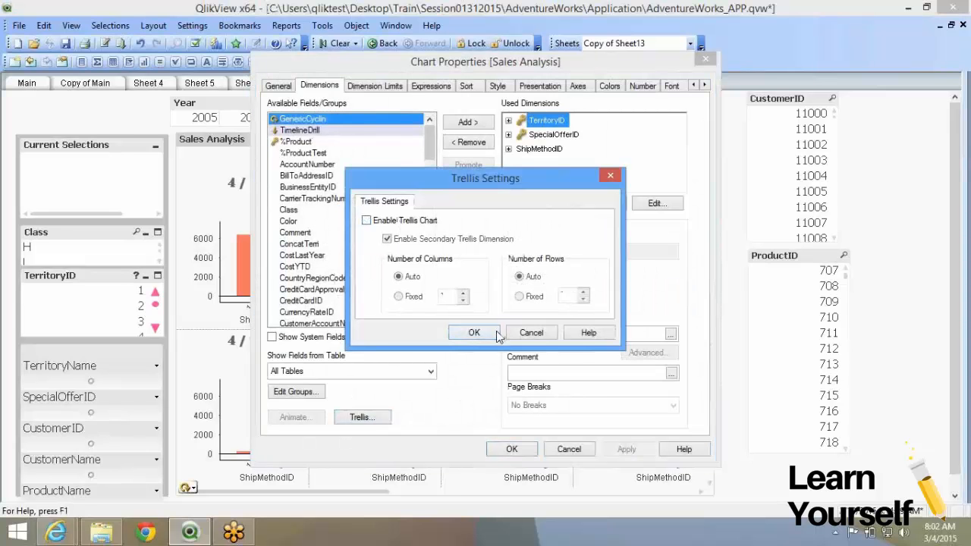
left_click(473, 334)
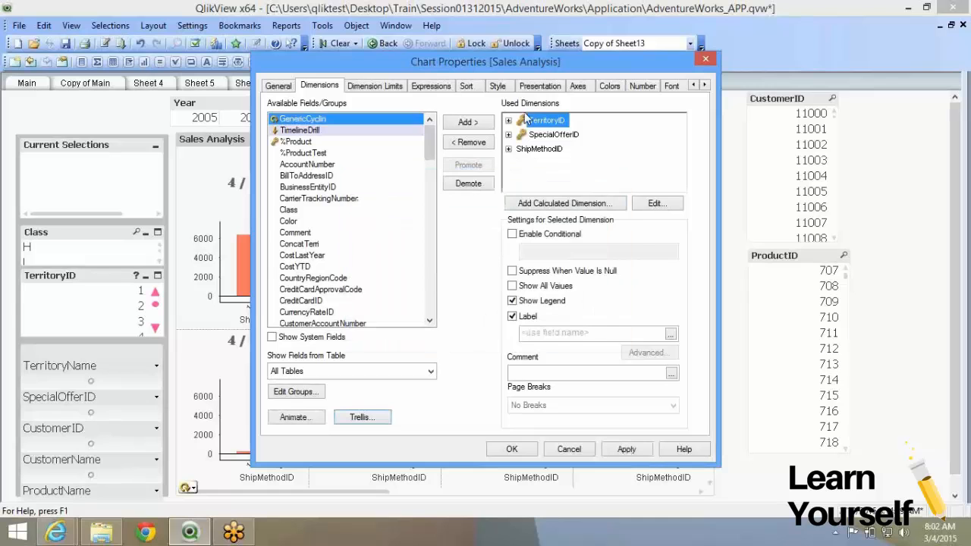
- Remove SpecialOfferID, ShipMethodID and TerritoryID from the Sales Analysis chart's used dimensions
left_click(554, 134)
left_click(474, 144)
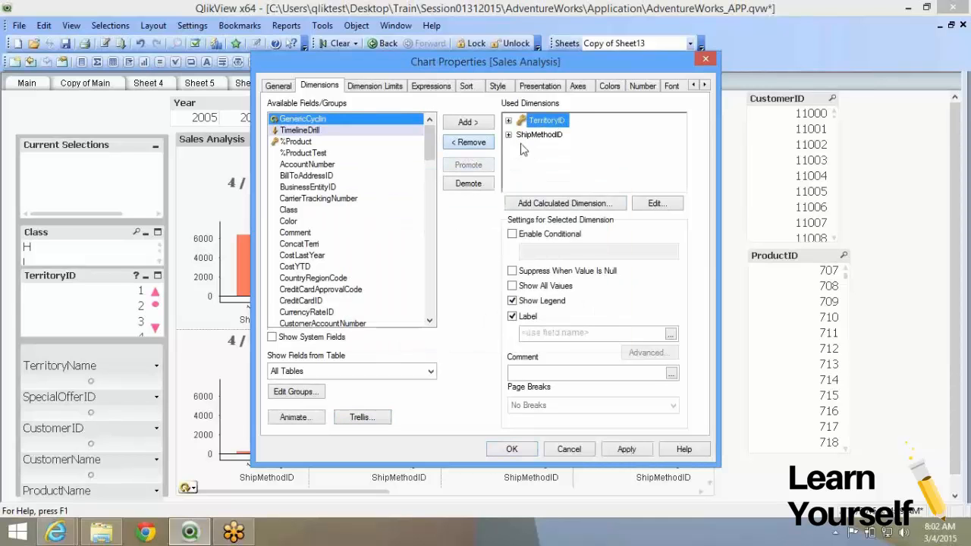
left_click(535, 136)
left_click(471, 143)
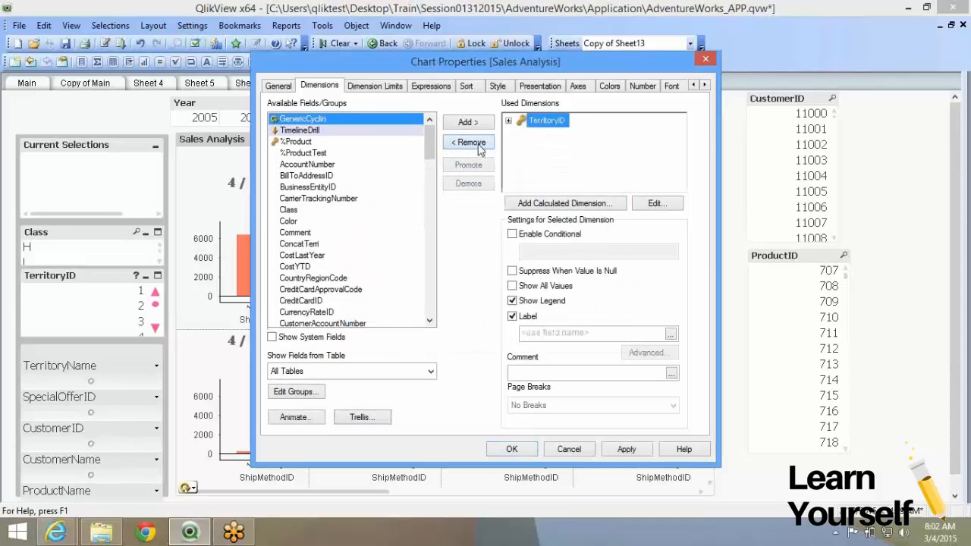
left_click(471, 143)
- Add Year as the only dimension of the Sales Analysis chart and accept the changes
left_click(283, 235)
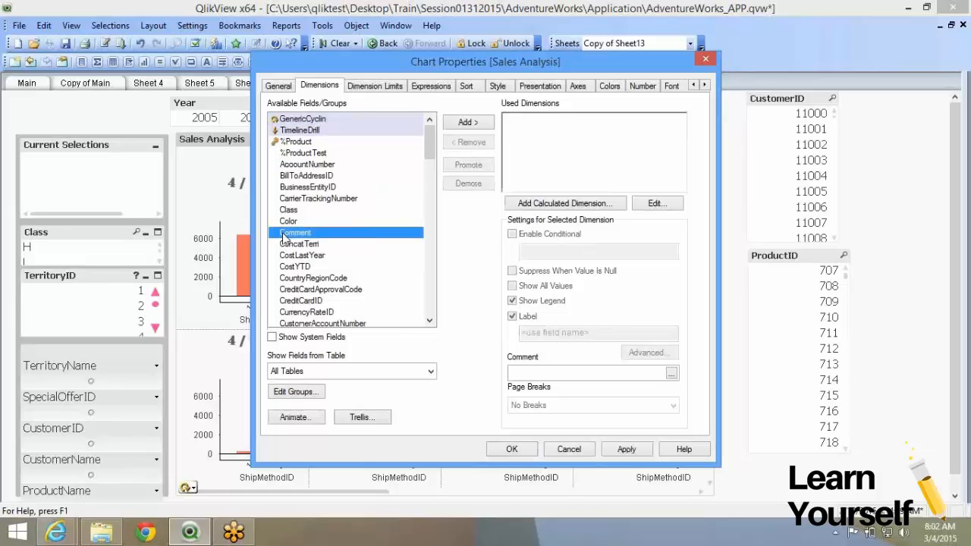
key("y")
left_click(465, 123)
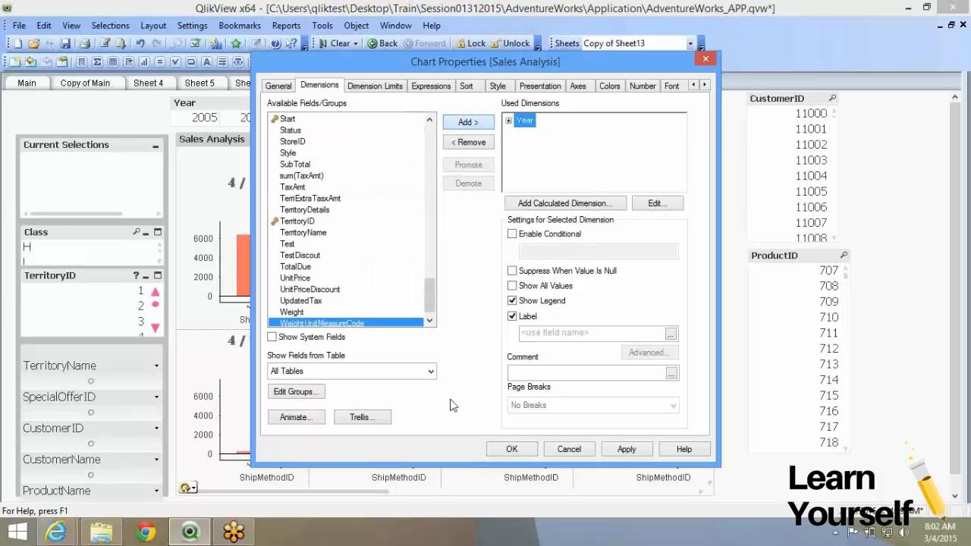
left_click(512, 449)
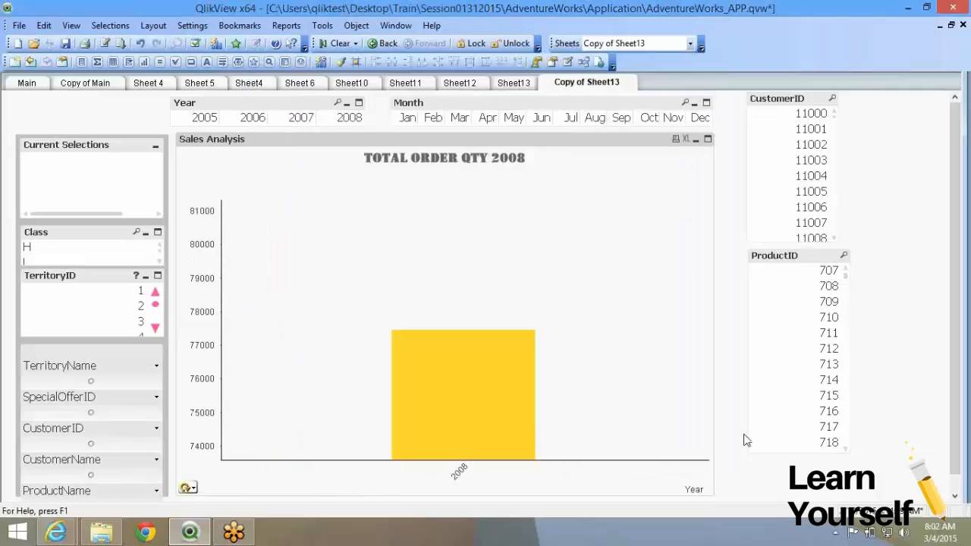
- Shrink the Sales Analysis chart in width and height, and duplicate the Copy of Sheet13 sheet
left_click_drag(706, 492, 681, 373)
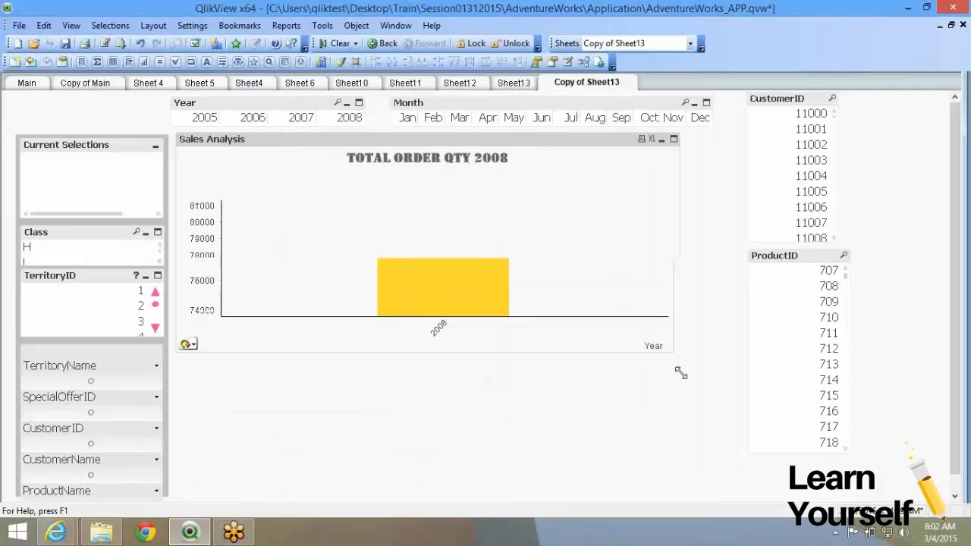
right_click(690, 227)
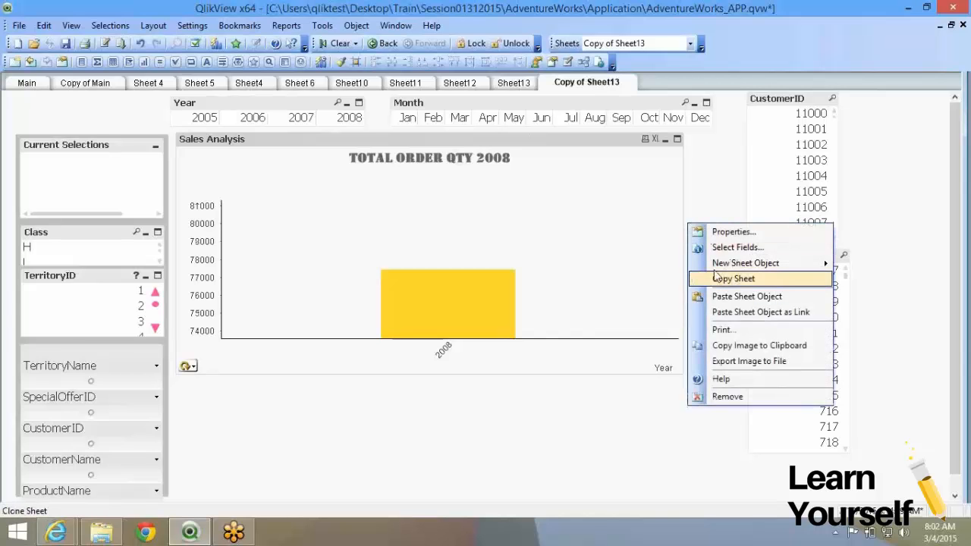
left_click(721, 278)
- Rename the Copy of Sheet13 sheet as Sheet14
left_click(600, 84)
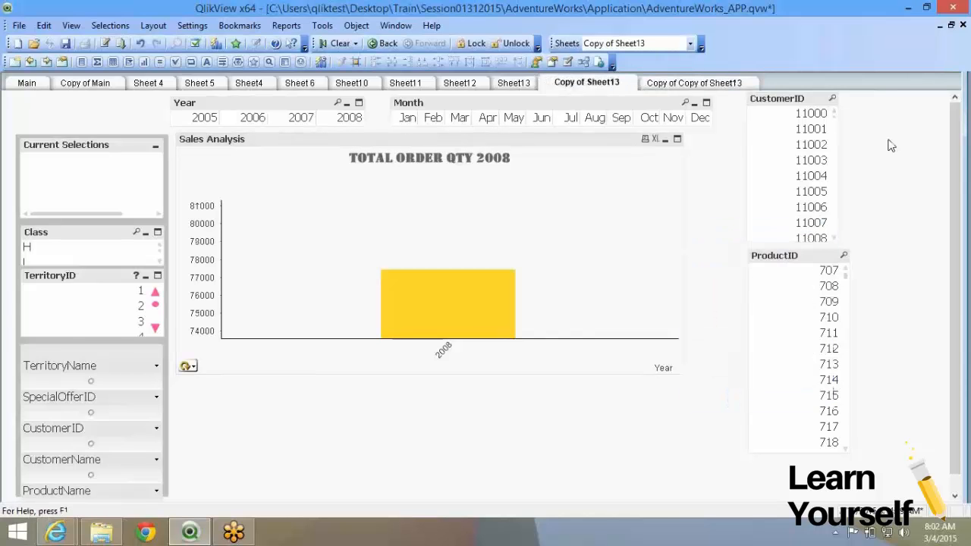
right_click(891, 144)
left_click(873, 148)
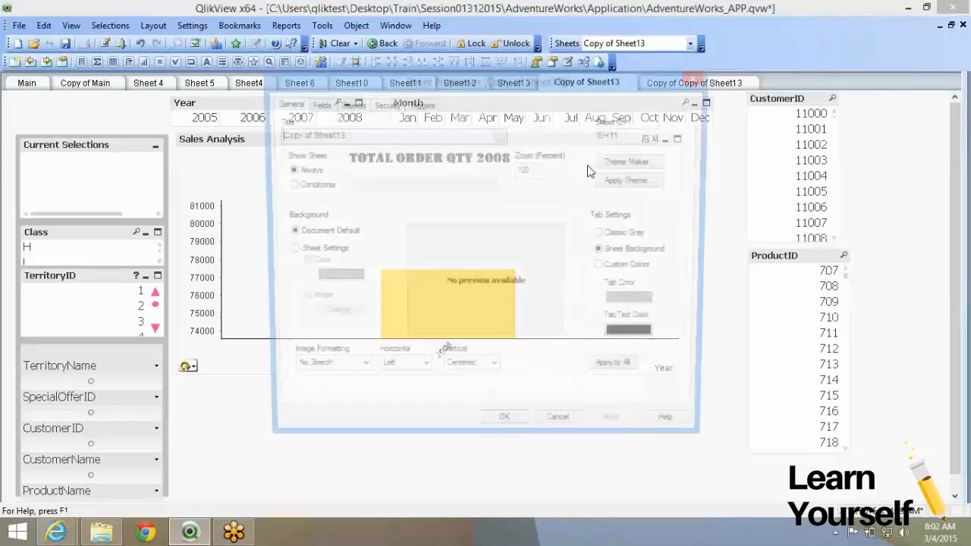
left_click_drag(309, 134, 236, 136)
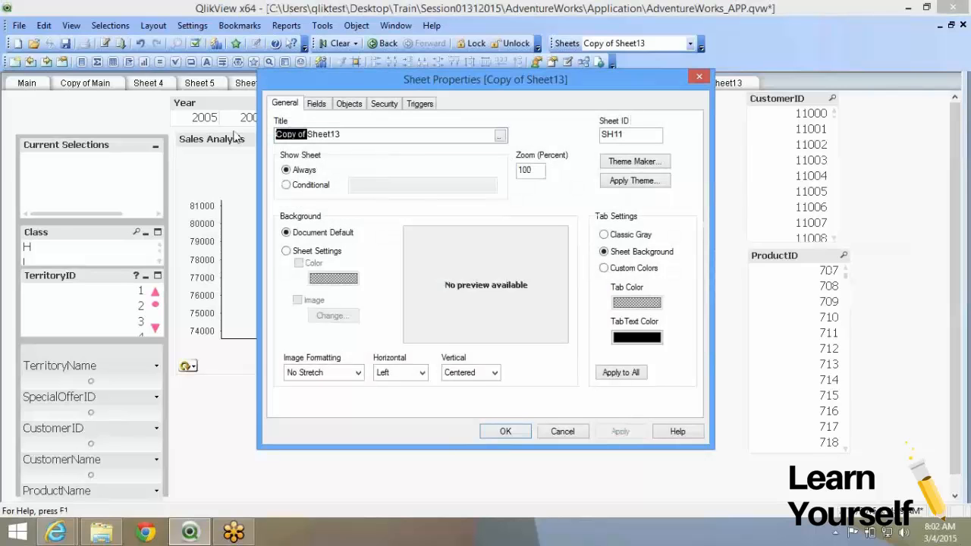
key("Delete")
key("End")
key("BackSpace")
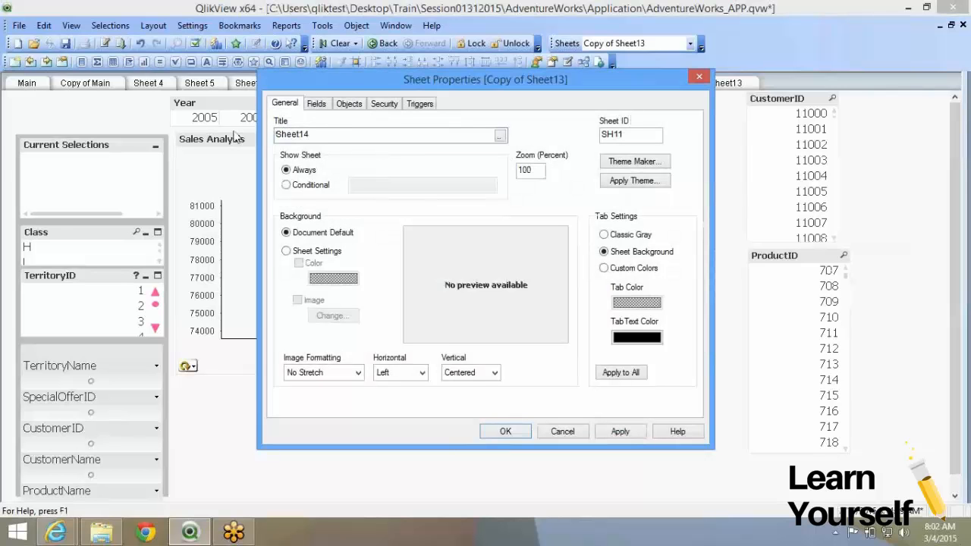
left_click(509, 438)
- Rename the Copy of Copy of Sheet13 sheet as Sheet15
right_click(861, 135)
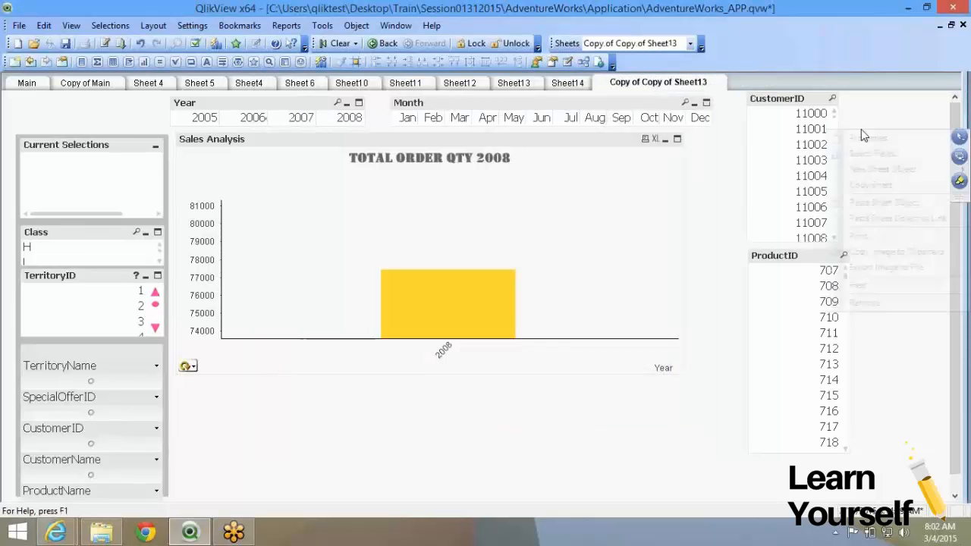
left_click(869, 137)
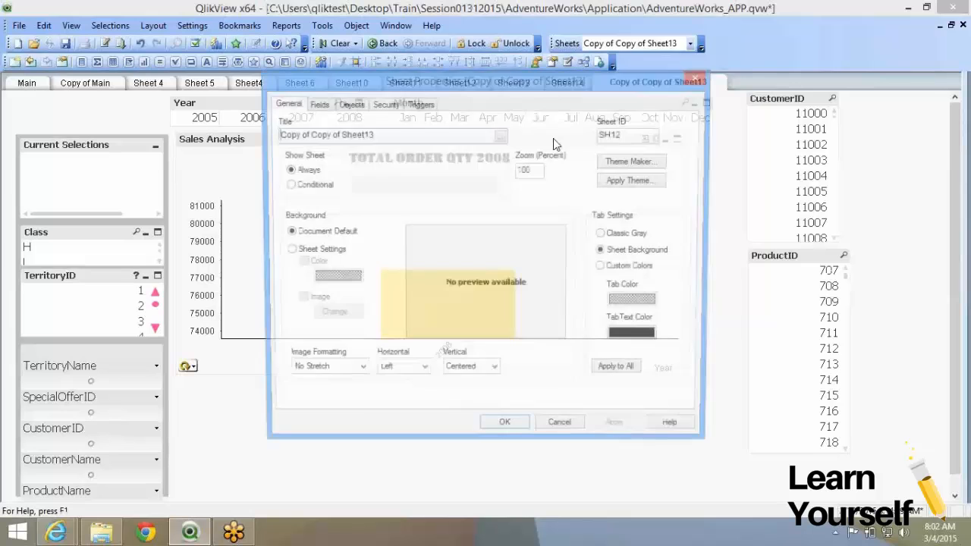
left_click_drag(338, 133, 195, 153)
key("Delete")
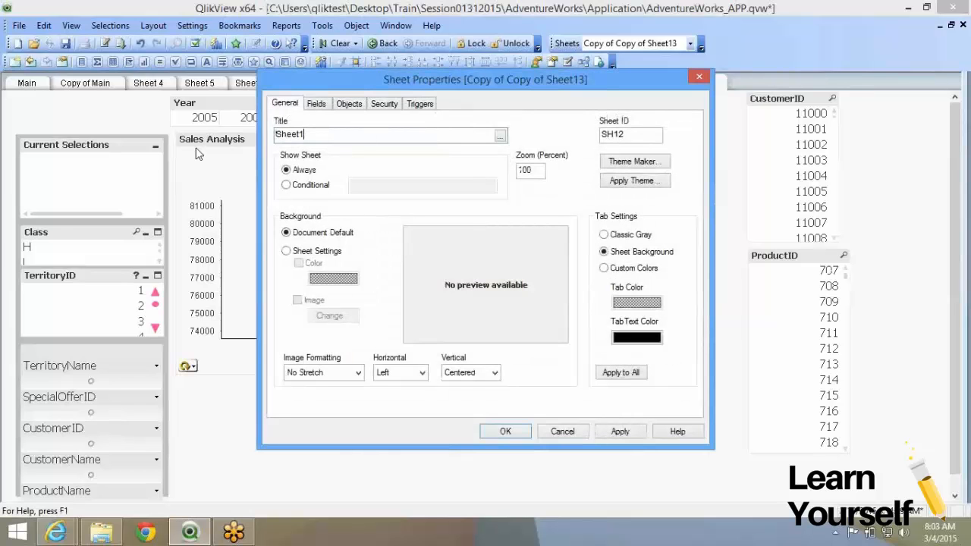
type("5")
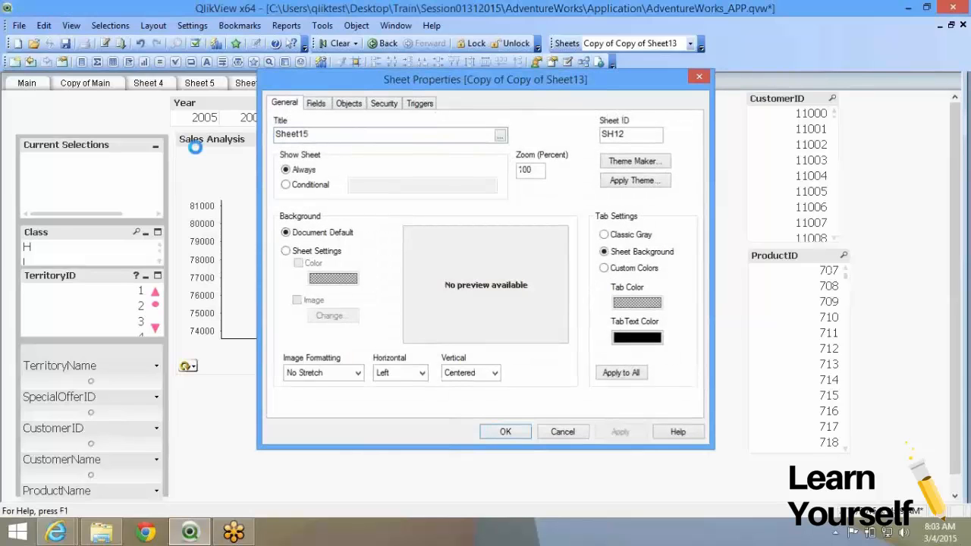
key("Return")
- In the Sales Analysis chart's expression settings, ungroup the Unit Price Discount expression from the cyclic group
right_click(252, 207)
left_click(268, 204)
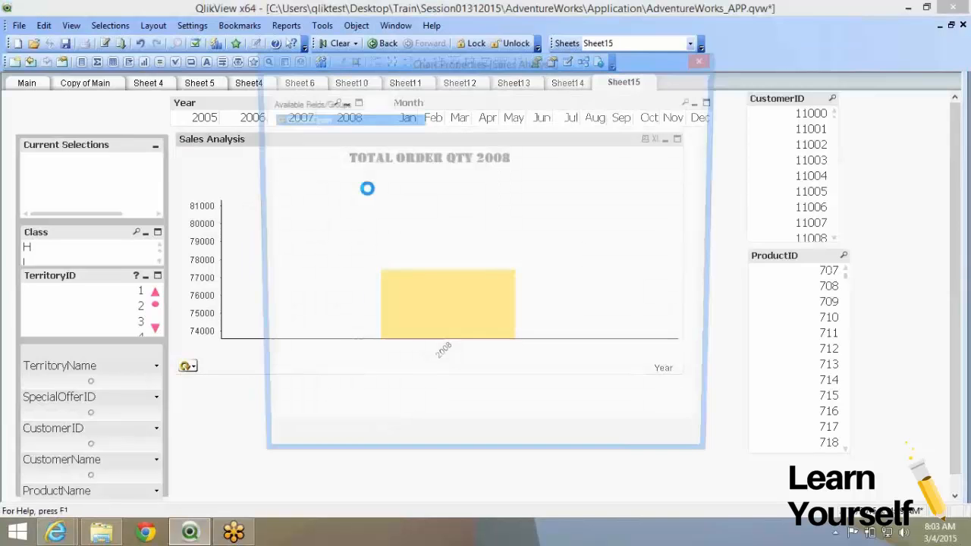
left_click(431, 85)
left_click(275, 107)
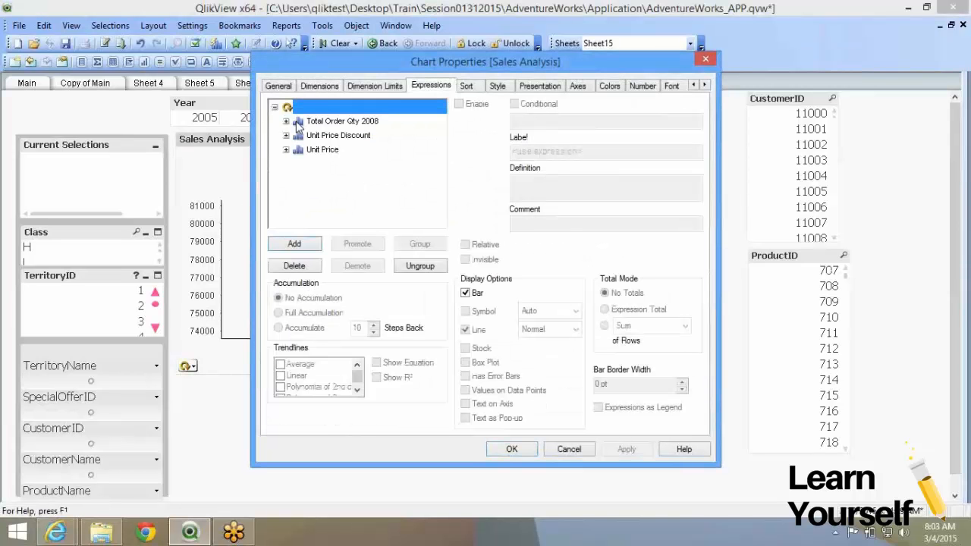
left_click(310, 135)
left_click(422, 263)
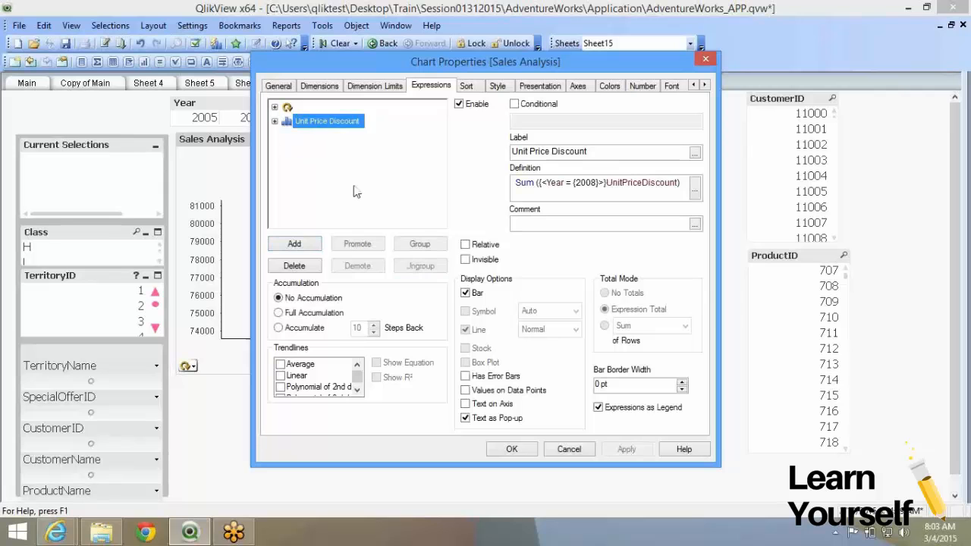
- Ungroup the Unit Price and Total Order Qty 2008 expressions from the chart's cyclic group
left_click(275, 107)
left_click_drag(347, 148, 343, 139)
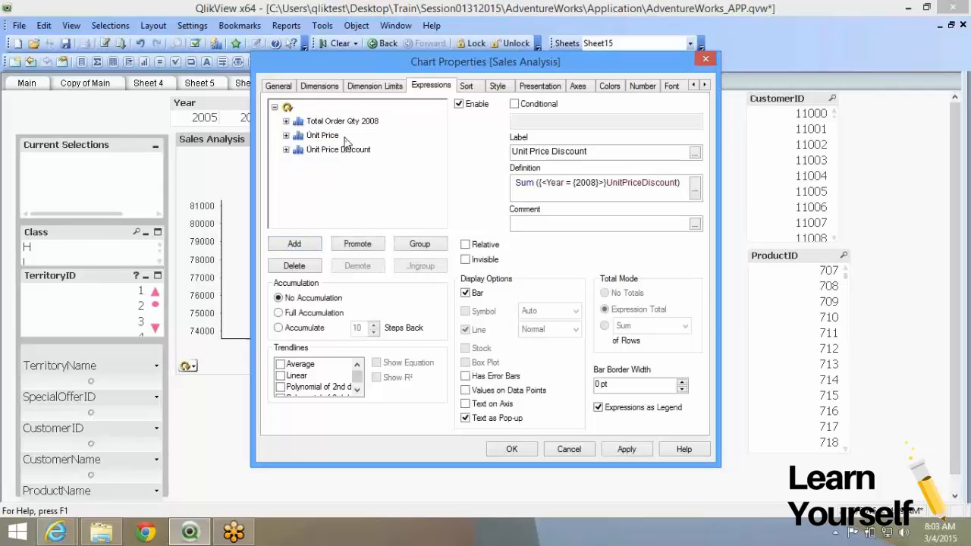
left_click(341, 136)
left_click(420, 267)
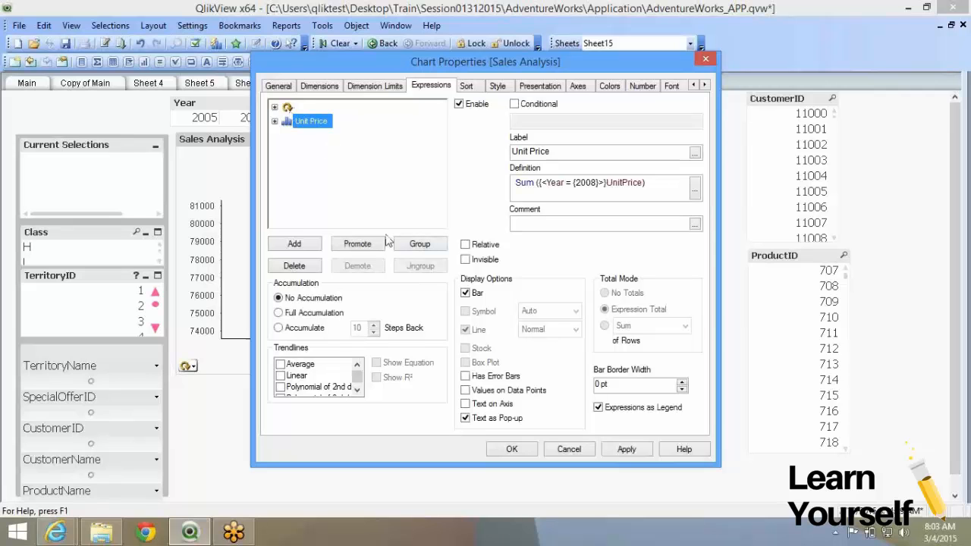
left_click(275, 107)
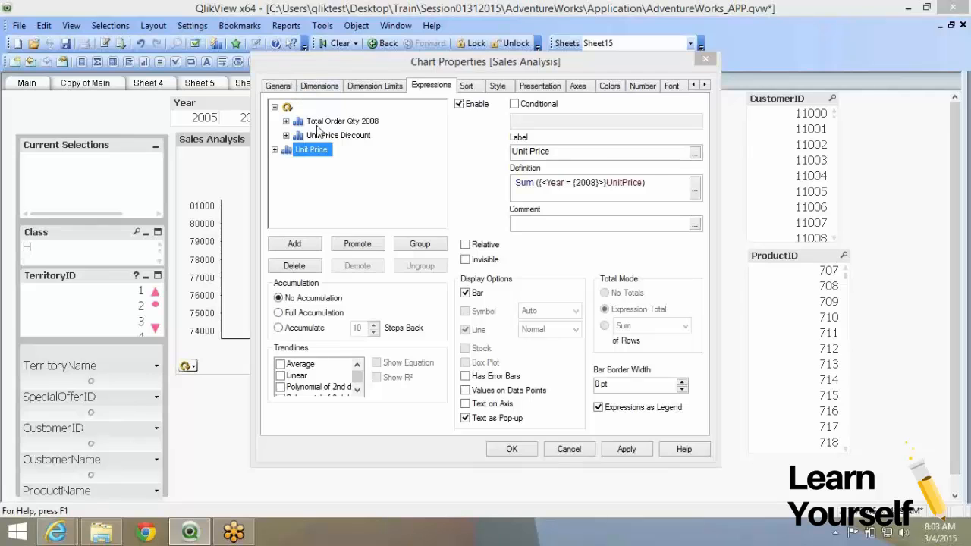
left_click(341, 121)
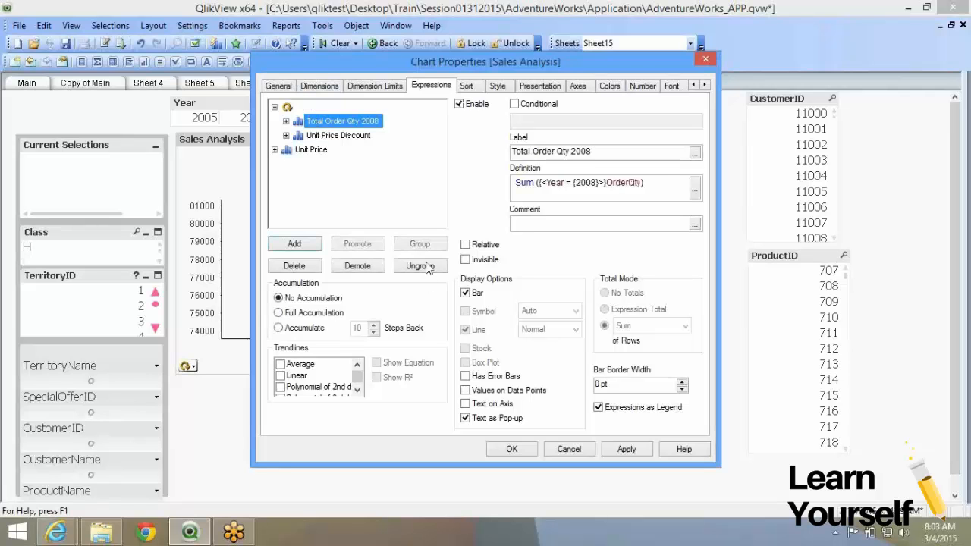
left_click(420, 267)
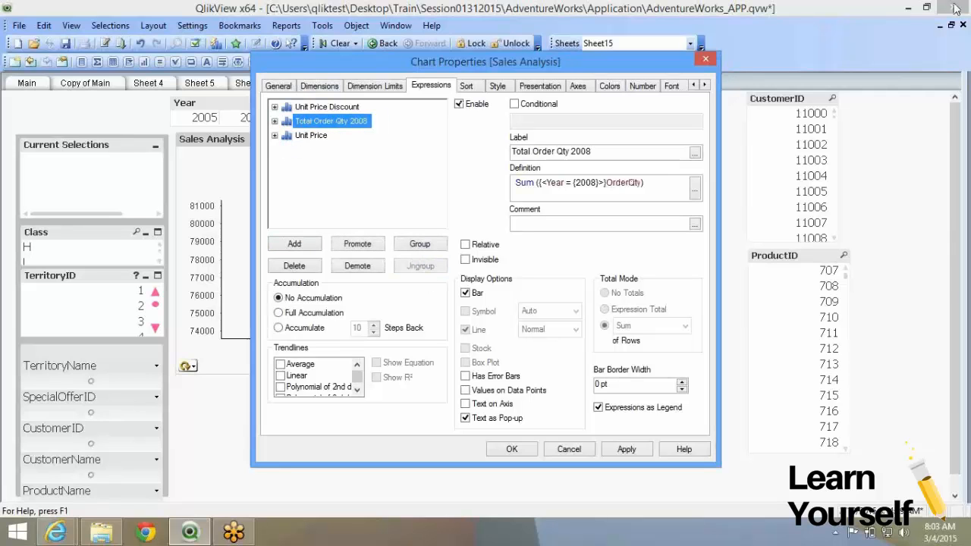
left_click(960, 53)
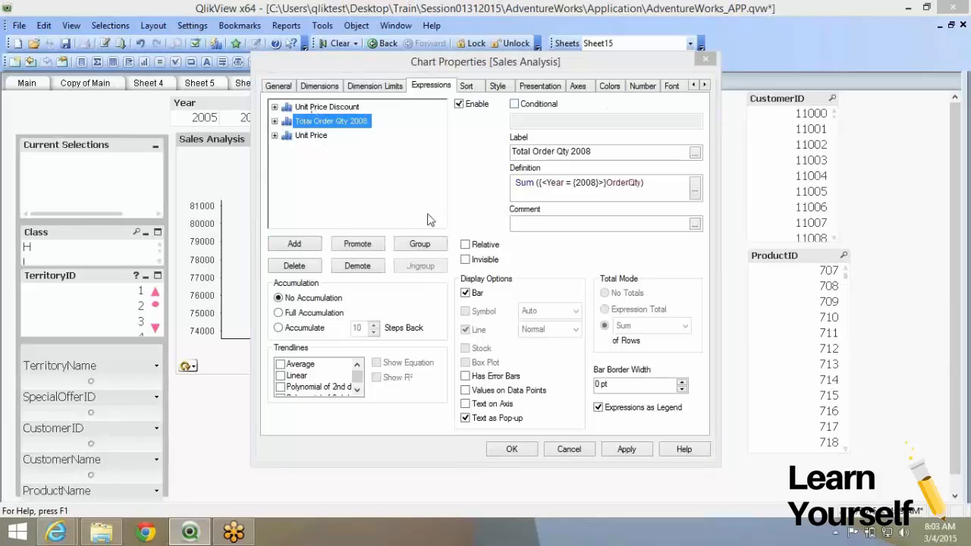
- Delete the Unit Price Discount and Unit Price expressions from the chart
left_click(346, 107)
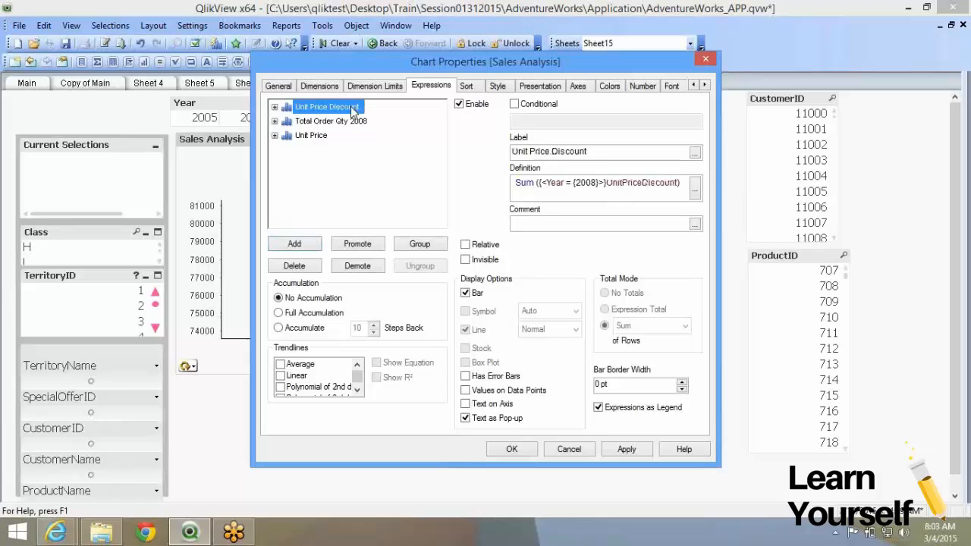
left_click(311, 266)
left_click(328, 121)
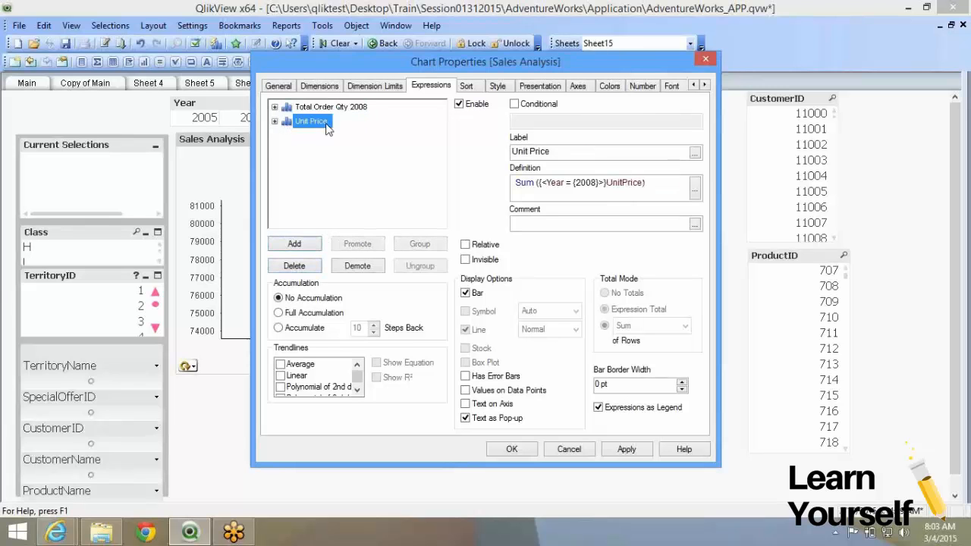
left_click(306, 266)
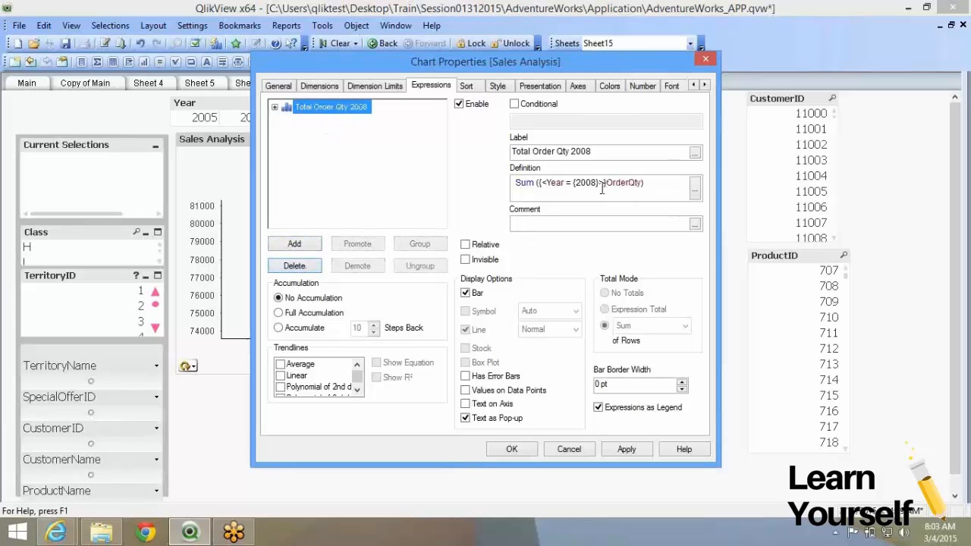
- Remove the 2008 year filter from the remaining expression so its definition is Sum (OrderQty), and apply the chart changes
left_click_drag(606, 183, 541, 186)
key("Delete")
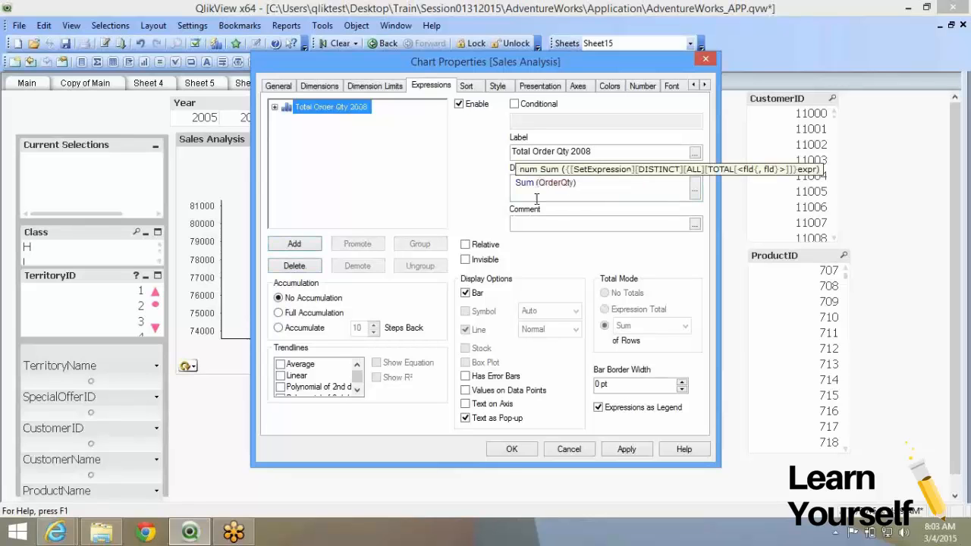
left_click(510, 450)
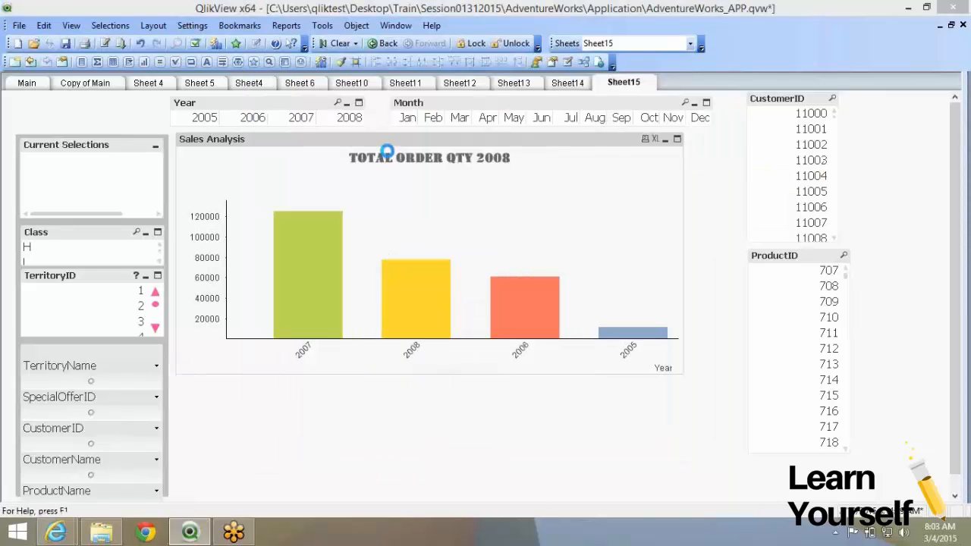
- Enable animation of the first dimension, Year, in the Sales Analysis chart and play the animation
left_click(332, 86)
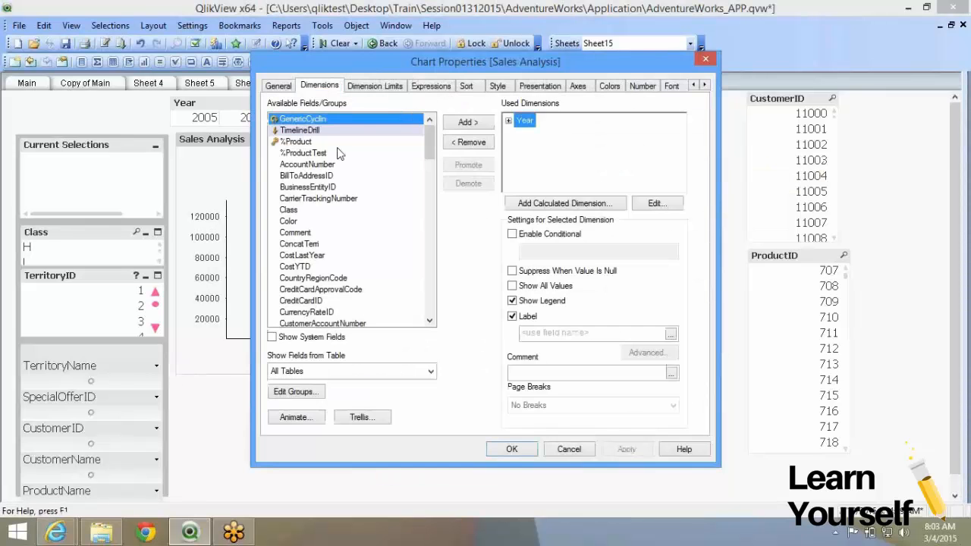
left_click(296, 418)
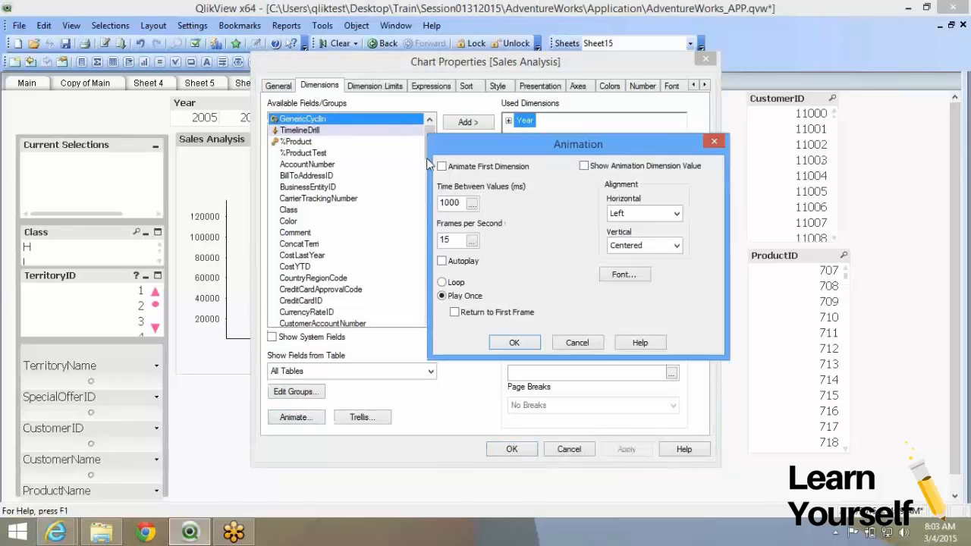
left_click(477, 169)
left_click(515, 342)
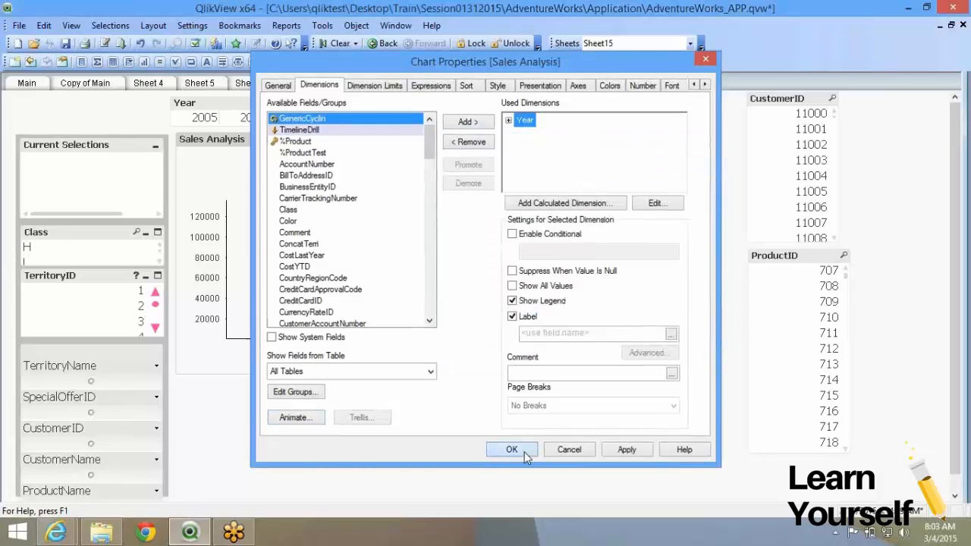
left_click(526, 454)
left_click(189, 359)
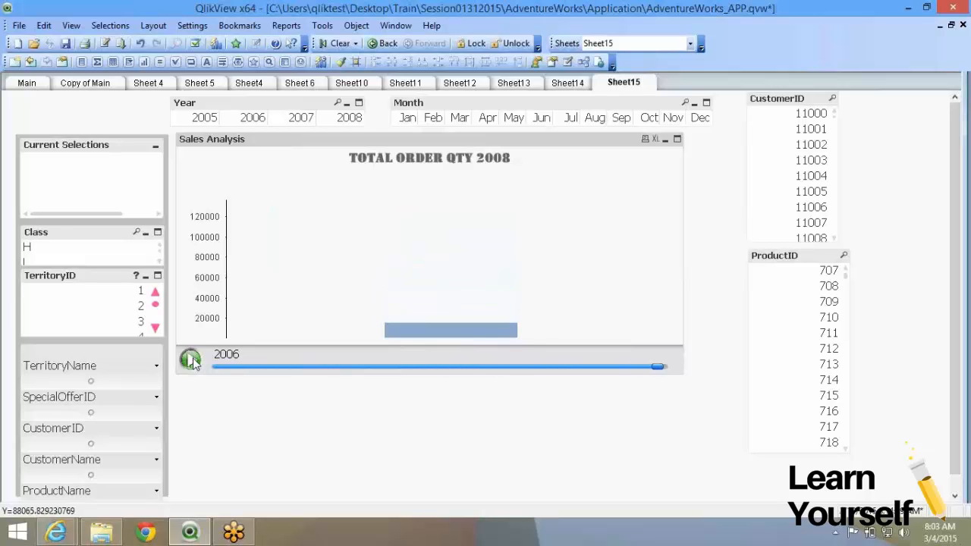
- Turn off Y-value sorting for the chart's Year dimension
right_click(351, 226)
left_click(278, 346)
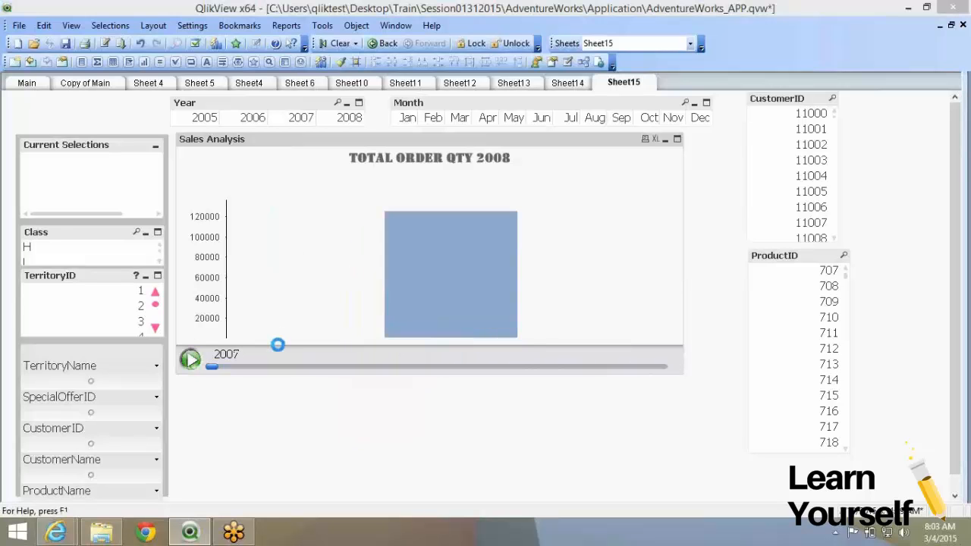
left_click(461, 88)
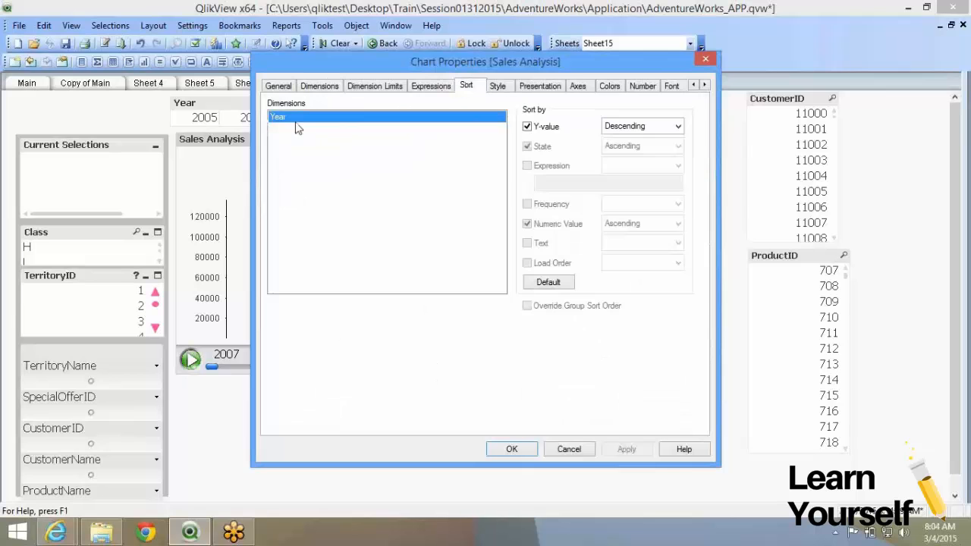
left_click(548, 129)
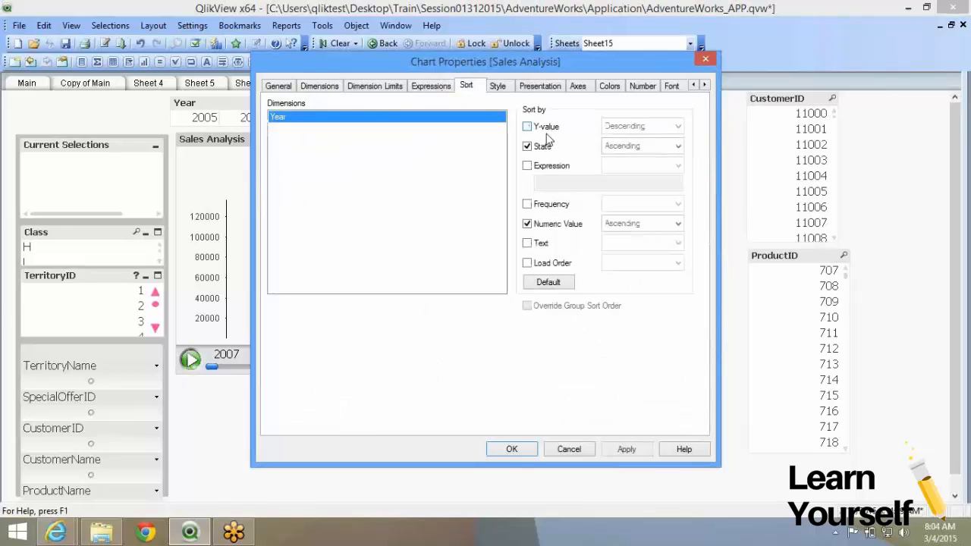
left_click(510, 450)
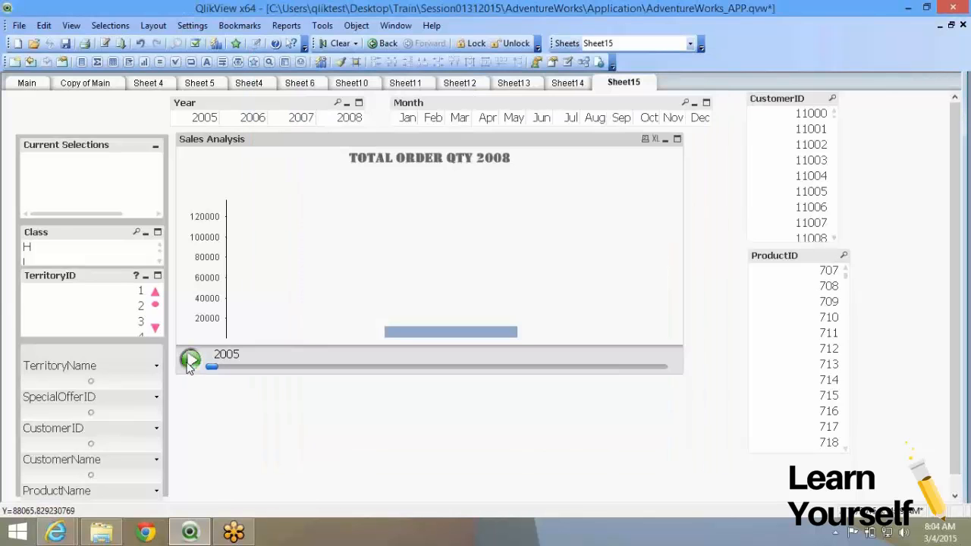
- Replay the chart animation to examine how order quantity changes across the years
left_click(189, 361)
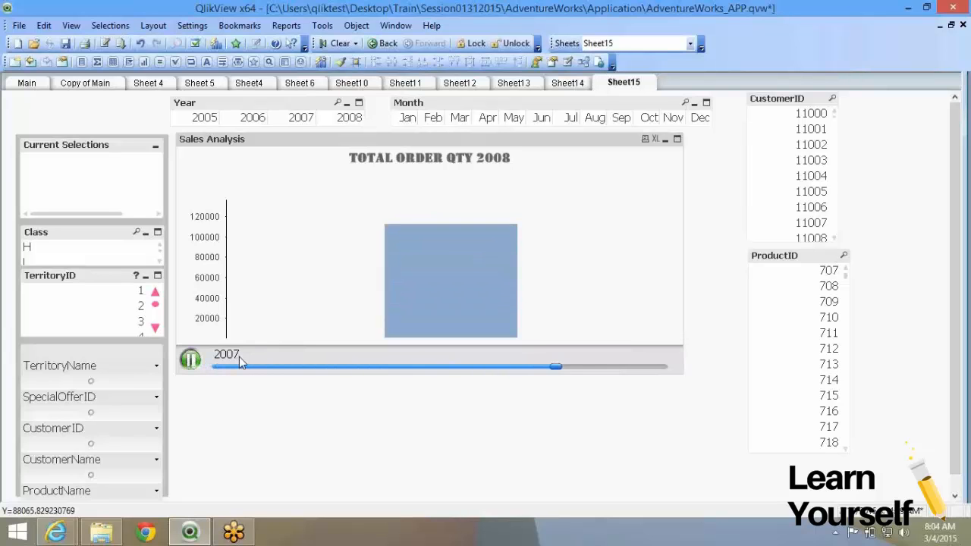
left_click(191, 360)
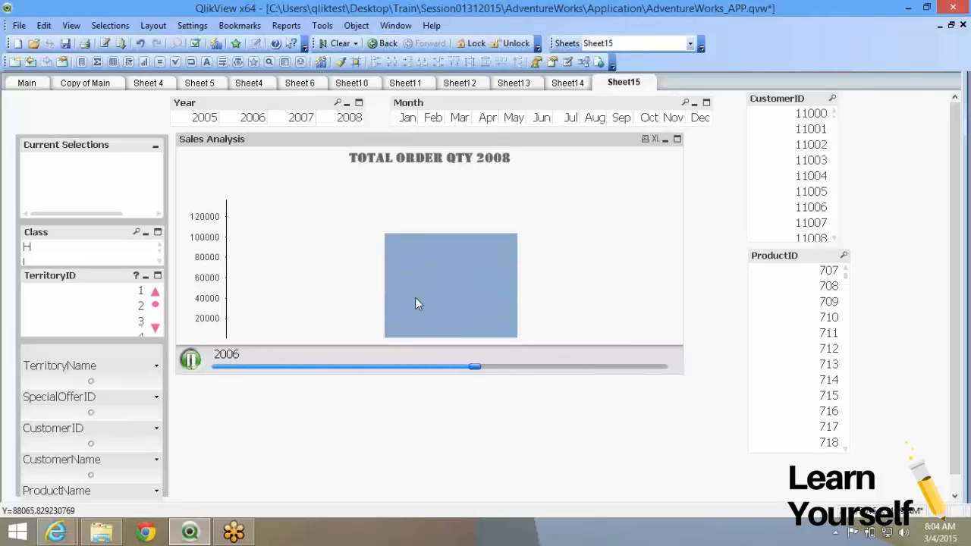
left_click(191, 360)
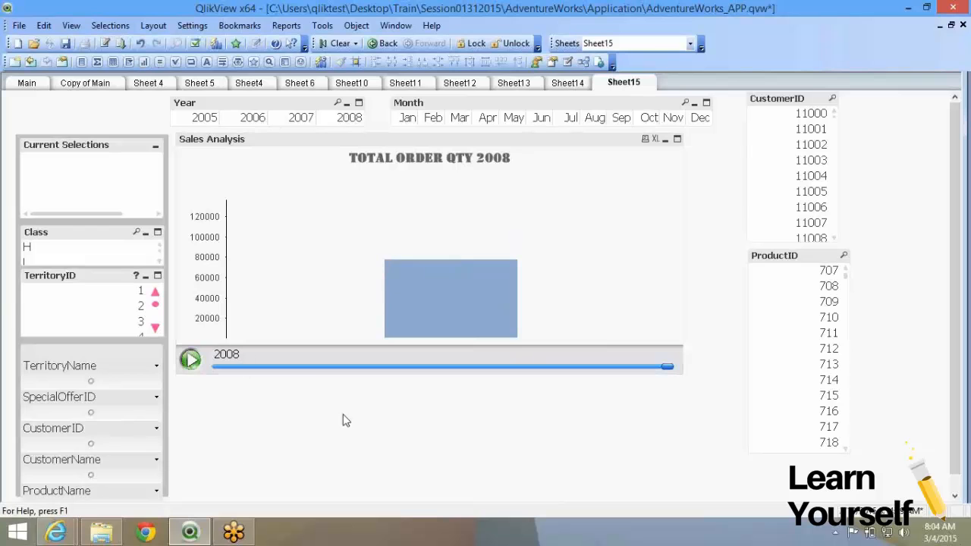
- Duplicate Sheet12, the sheet with the Unit Price by ProductID chart
left_click(484, 85)
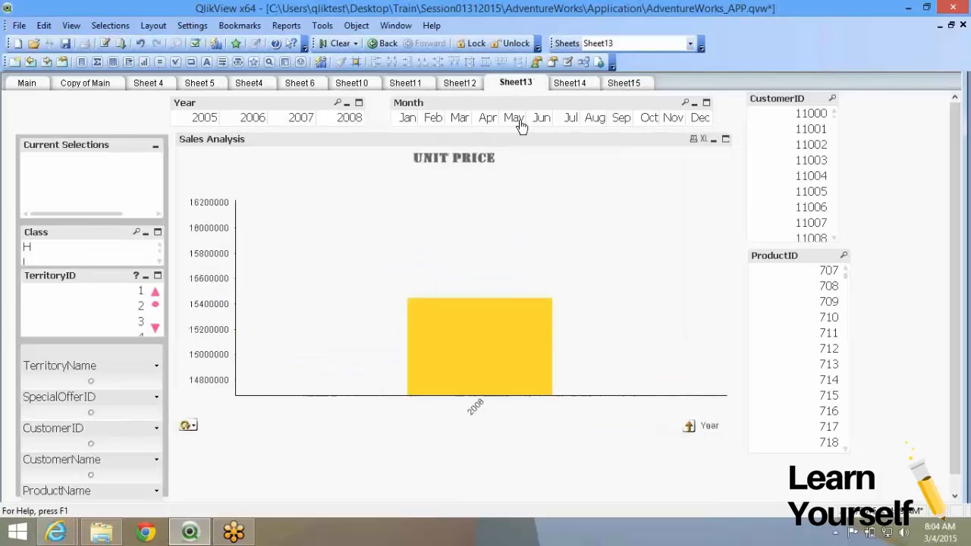
left_click(406, 83)
left_click(462, 83)
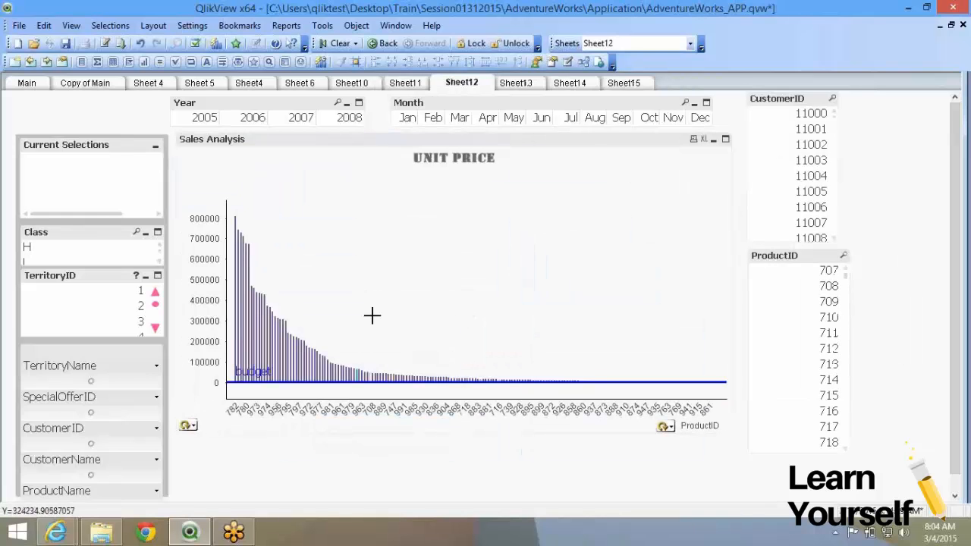
left_click(570, 83)
left_click(623, 83)
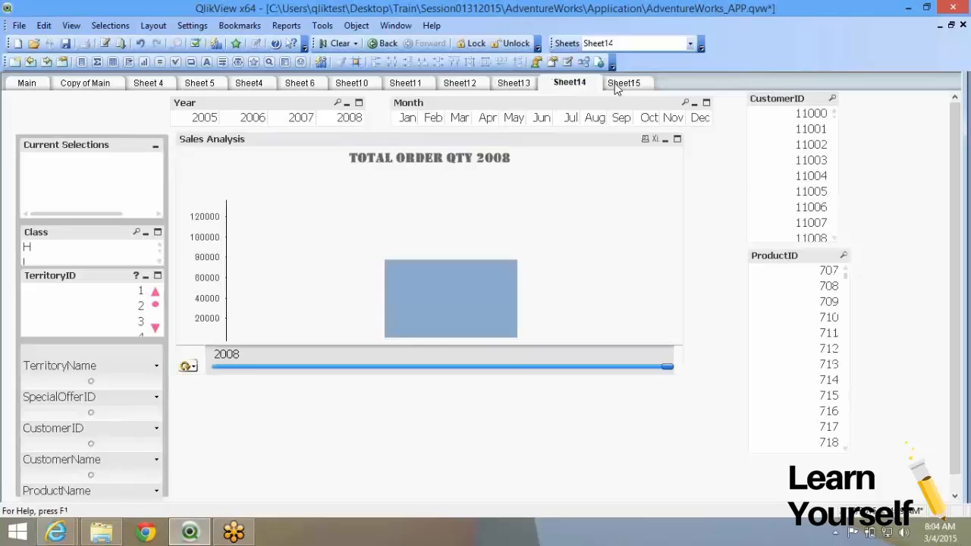
left_click(513, 83)
left_click(462, 82)
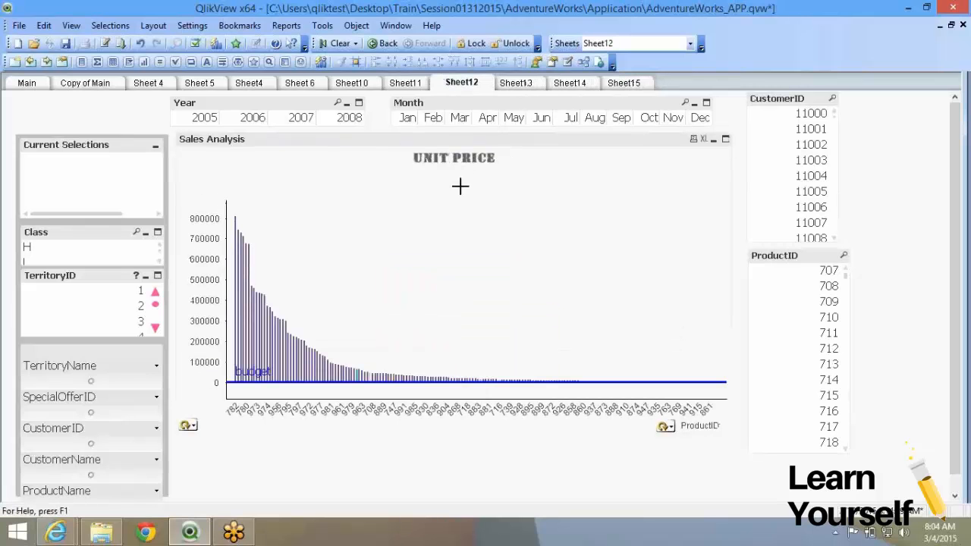
right_click(535, 471)
left_click(585, 339)
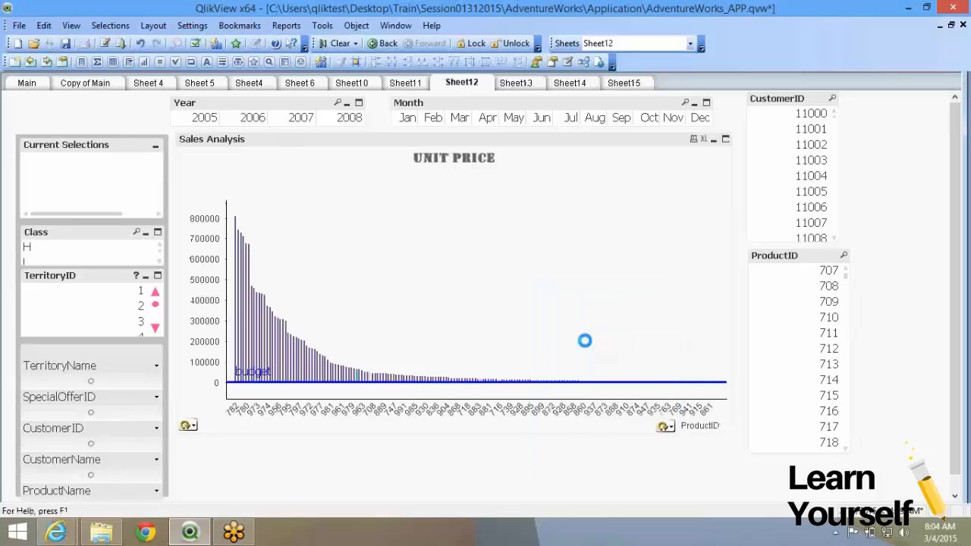
- Rename the copied sheet as Sheet16
right_click(868, 185)
left_click(857, 188)
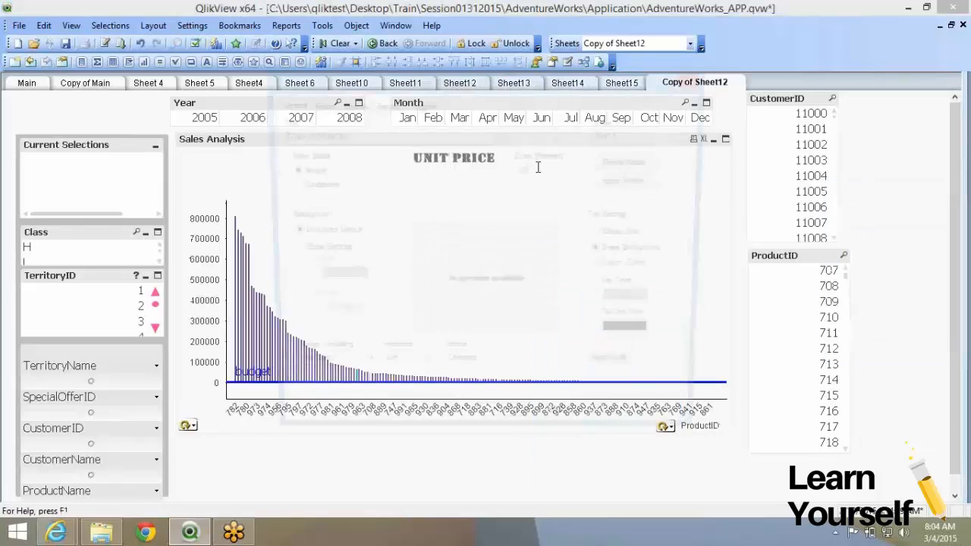
left_click_drag(307, 134, 246, 141)
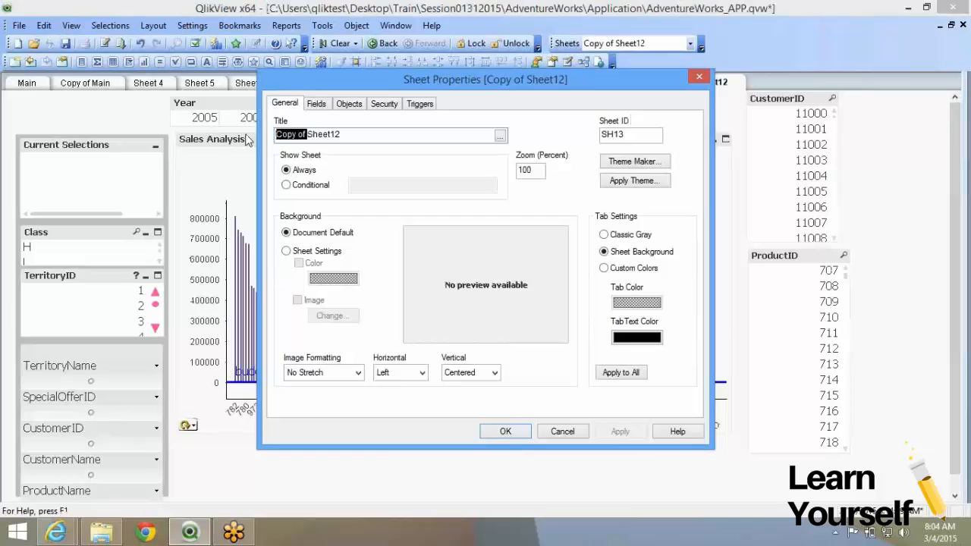
key("BackSpace")
key("Return")
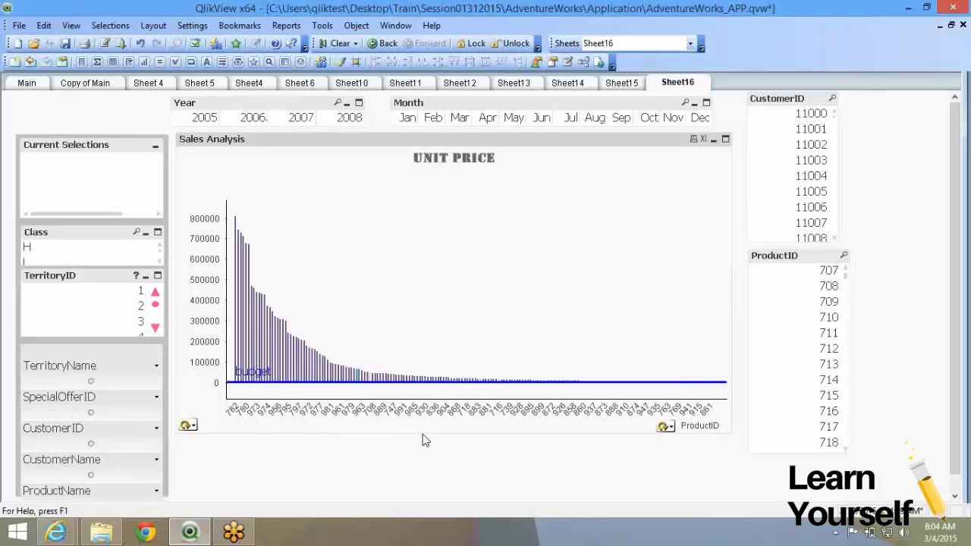
- Shorten the Sales Analysis chart and enable its X-axis scrollbar for when the number of items exceeds 10
left_click_drag(424, 433, 427, 370)
right_click(402, 218)
left_click(410, 225)
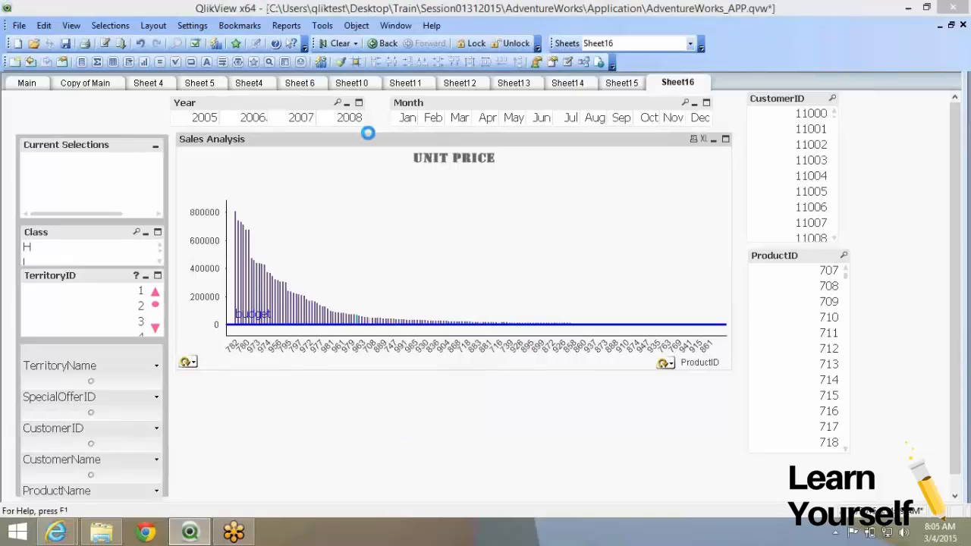
left_click(540, 85)
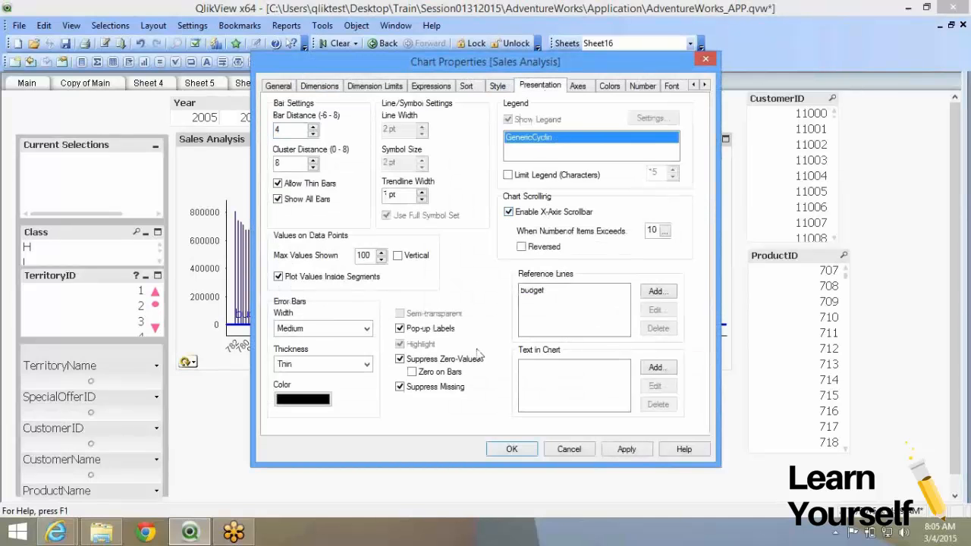
left_click(510, 450)
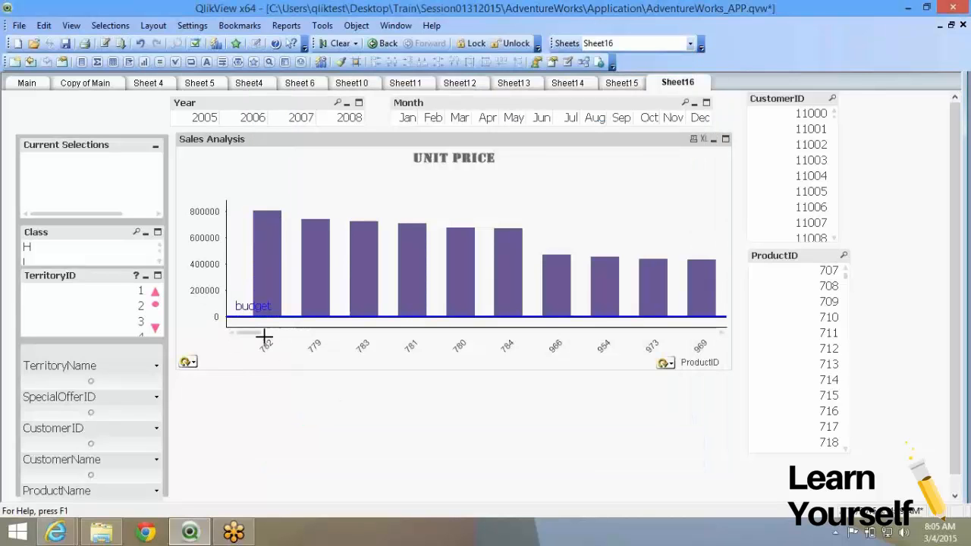
left_click_drag(264, 337, 464, 336)
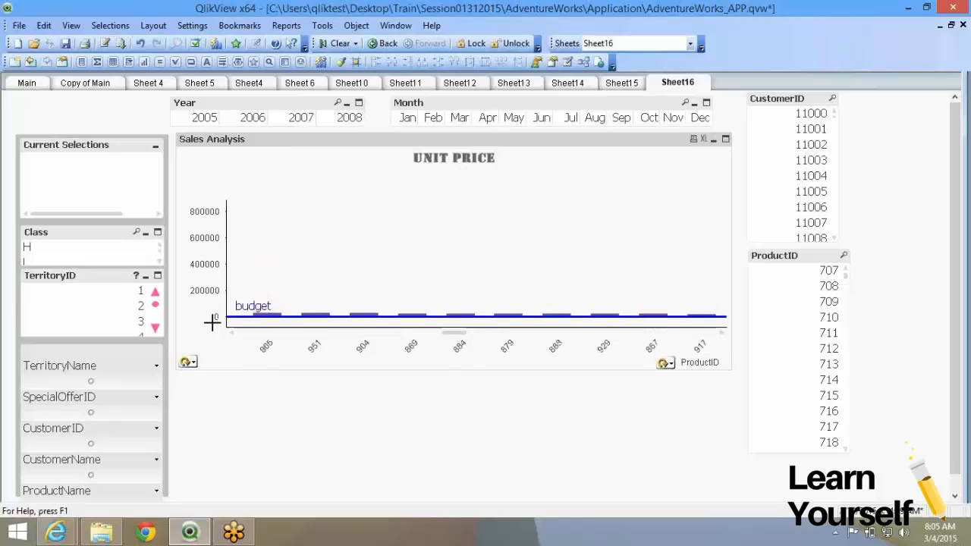
left_click(242, 333)
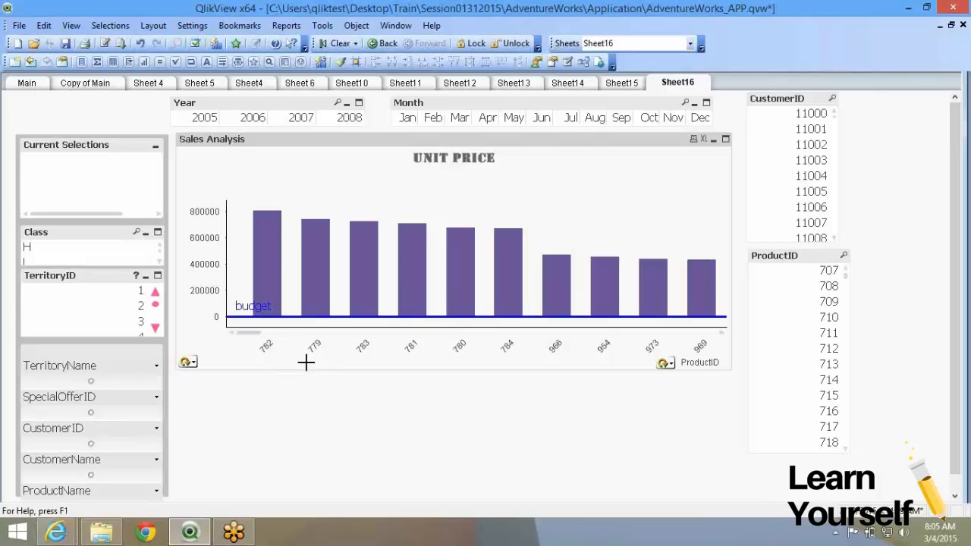
- Restrict the Sales Analysis chart's dimension to the largest 10 values by the first expression, without showing Others
right_click(355, 203)
left_click(364, 208)
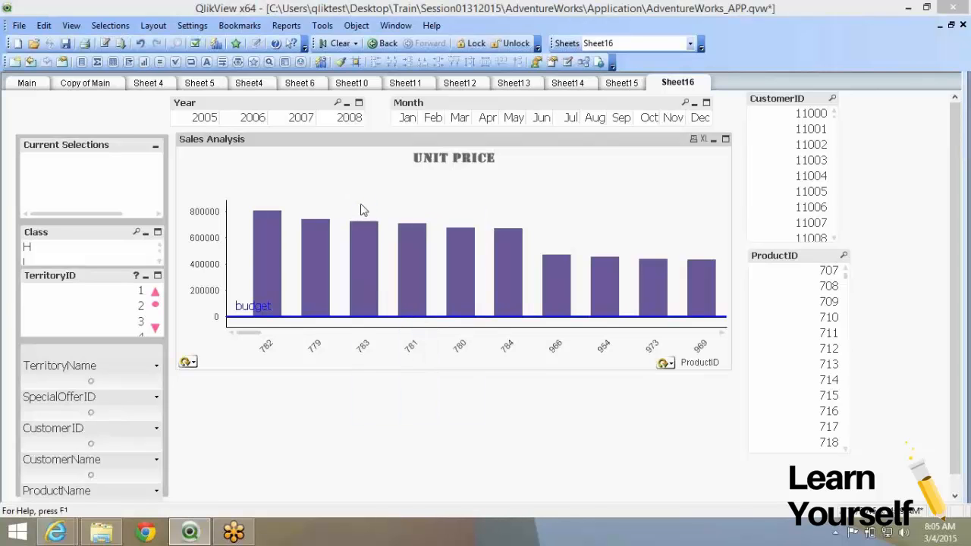
left_click(375, 85)
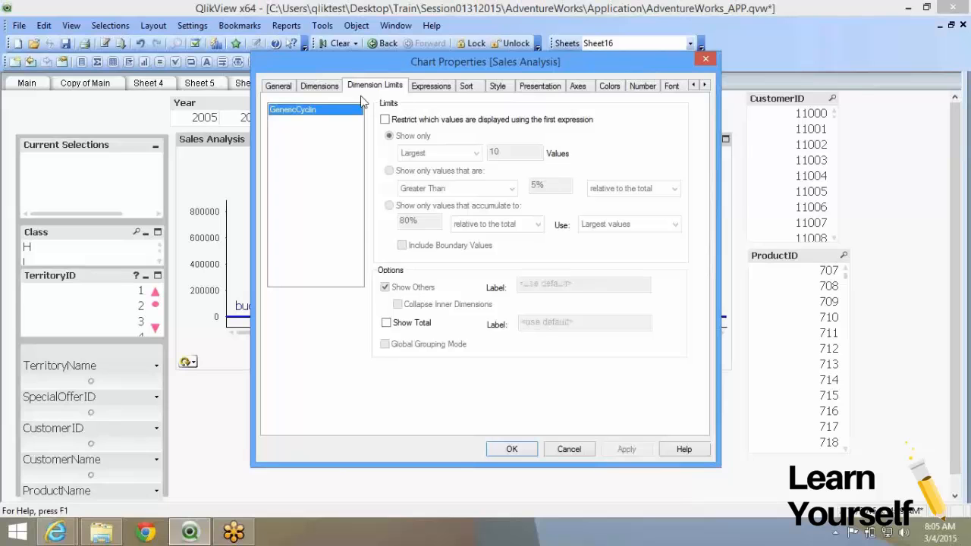
left_click(397, 121)
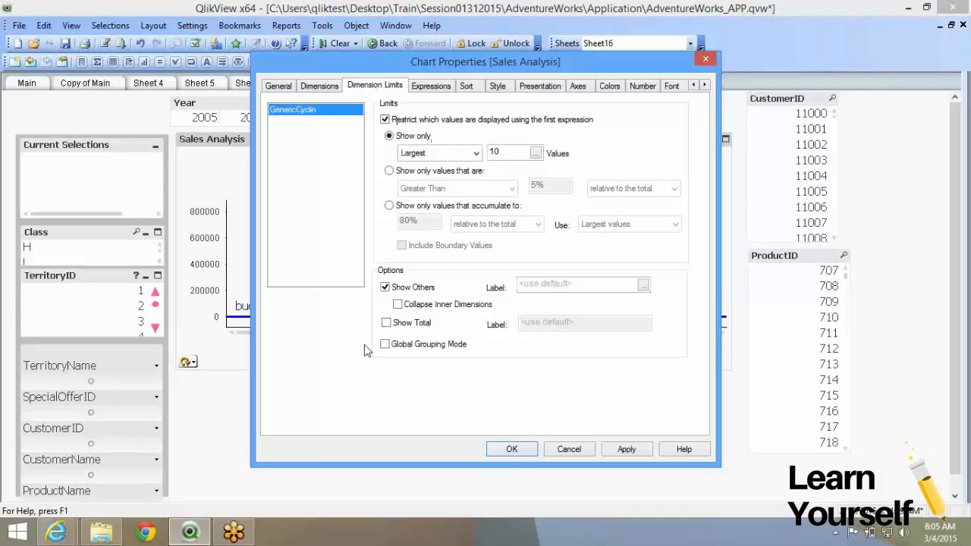
left_click(385, 288)
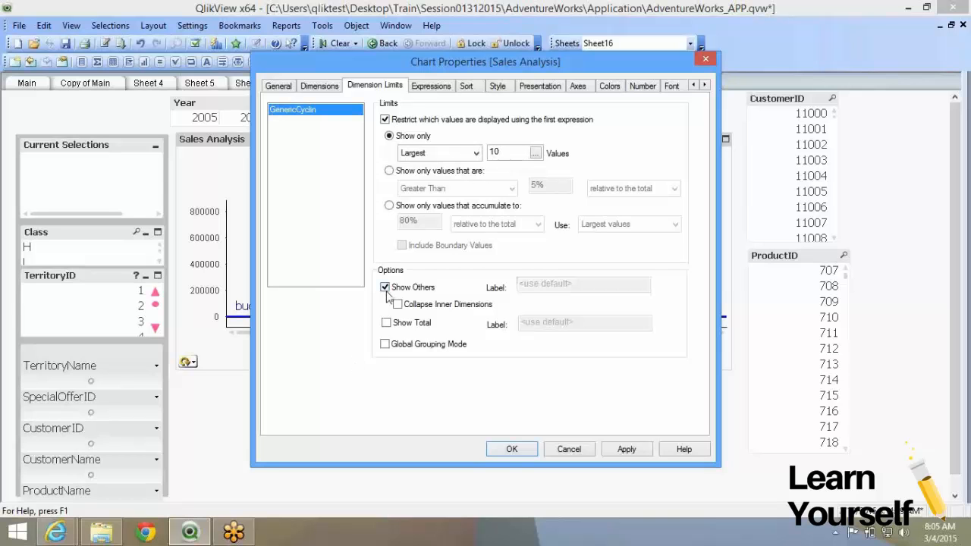
left_click(513, 449)
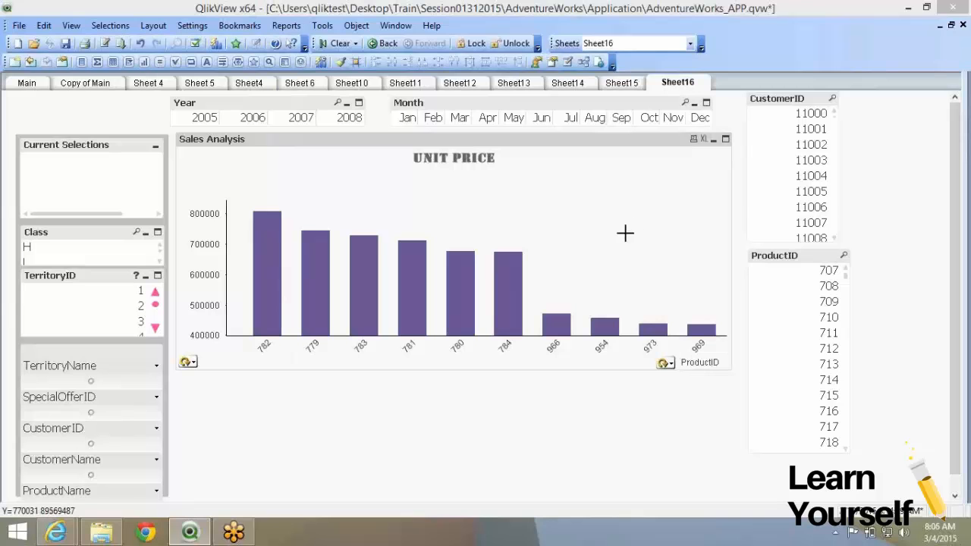
- Change the chart's dimension limit to show only the smallest 10 values
right_click(376, 241)
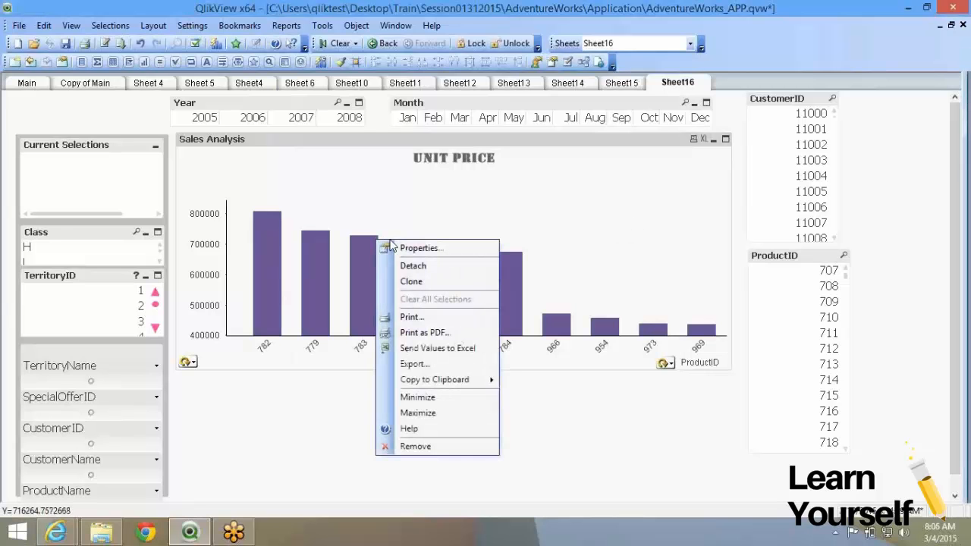
left_click(533, 429)
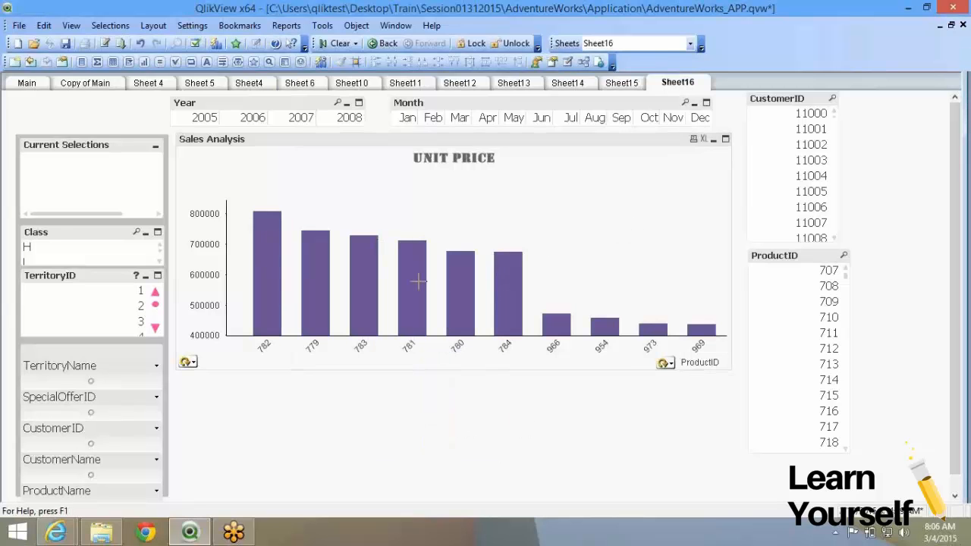
right_click(395, 217)
left_click(417, 226)
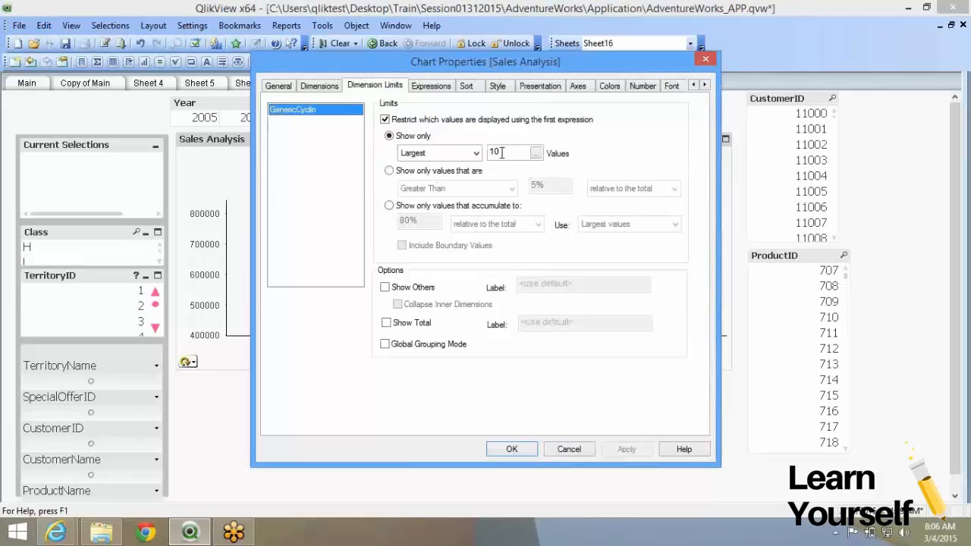
left_click(476, 153)
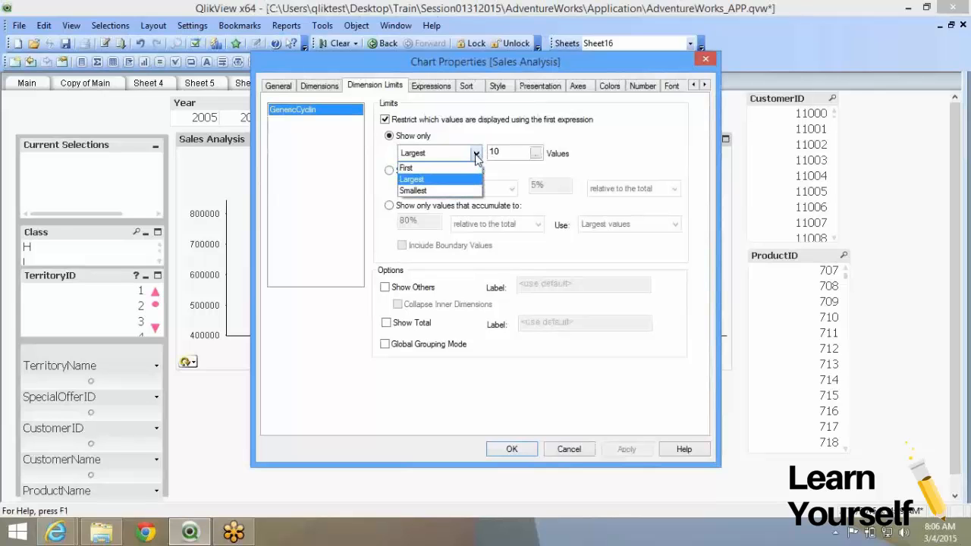
left_click(461, 192)
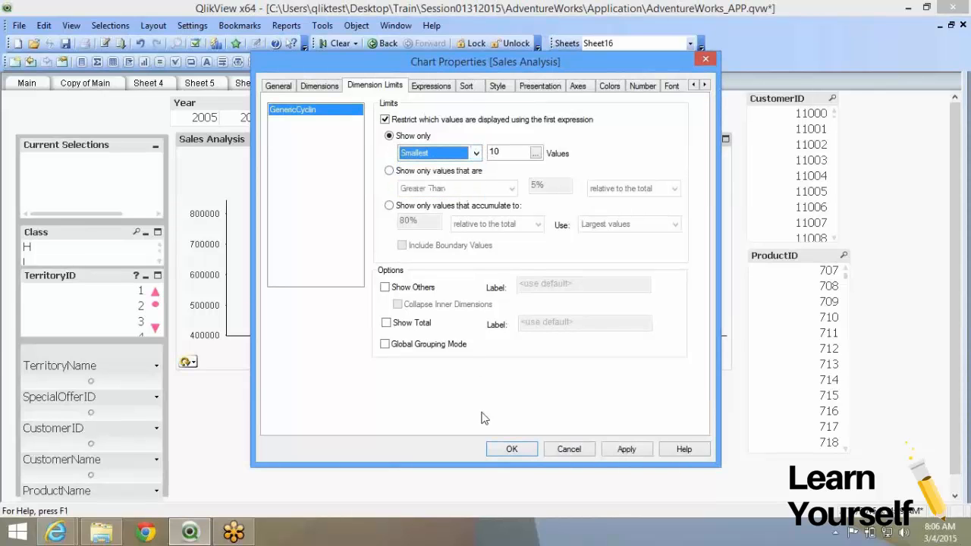
left_click(514, 449)
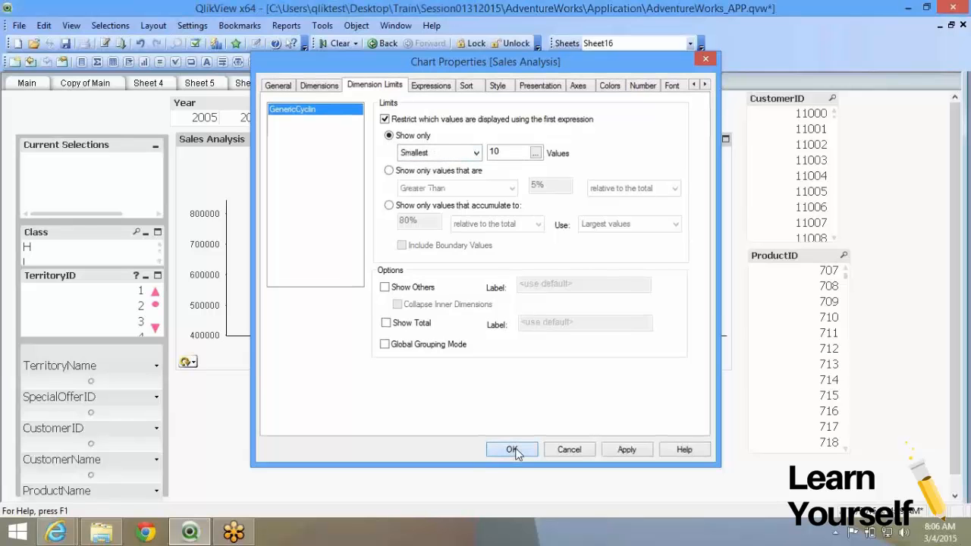
right_click(389, 293)
left_click(410, 266)
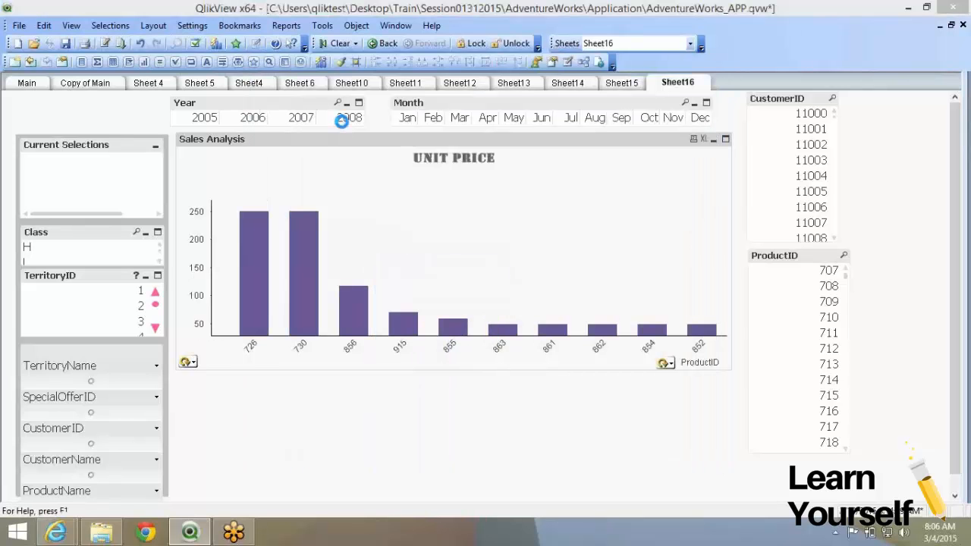
left_click(445, 153)
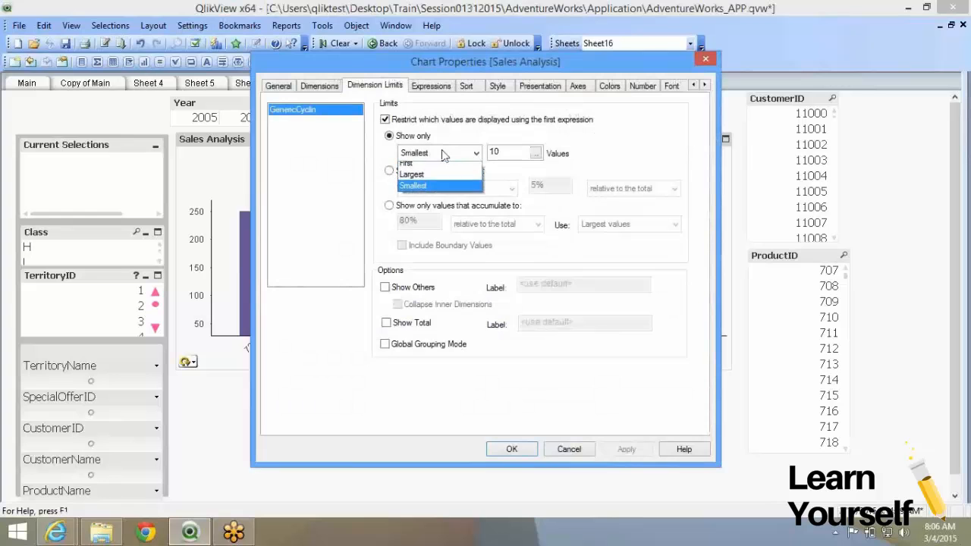
left_click(445, 153)
left_click(512, 451)
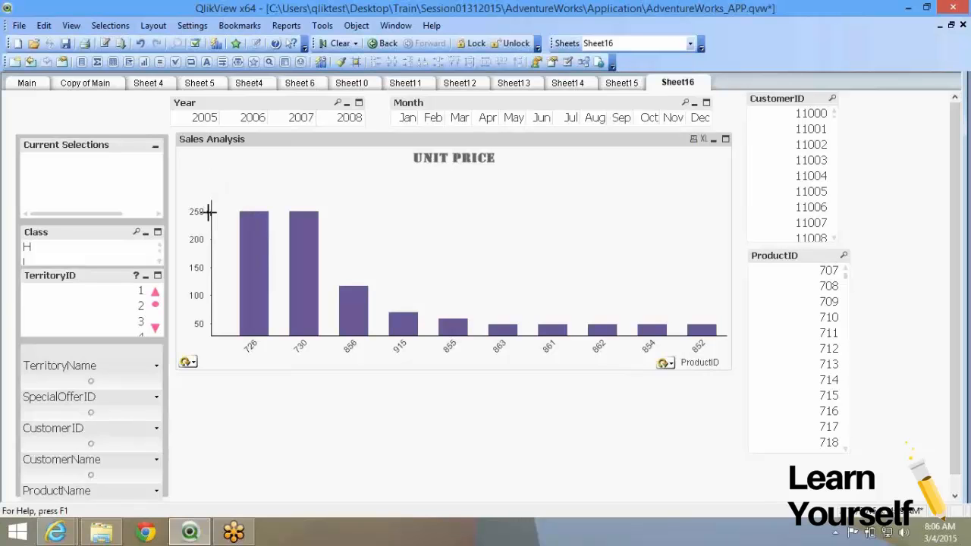
- Set the chart's dimension limit to show only the largest 10 values
right_click(361, 187)
left_click(395, 191)
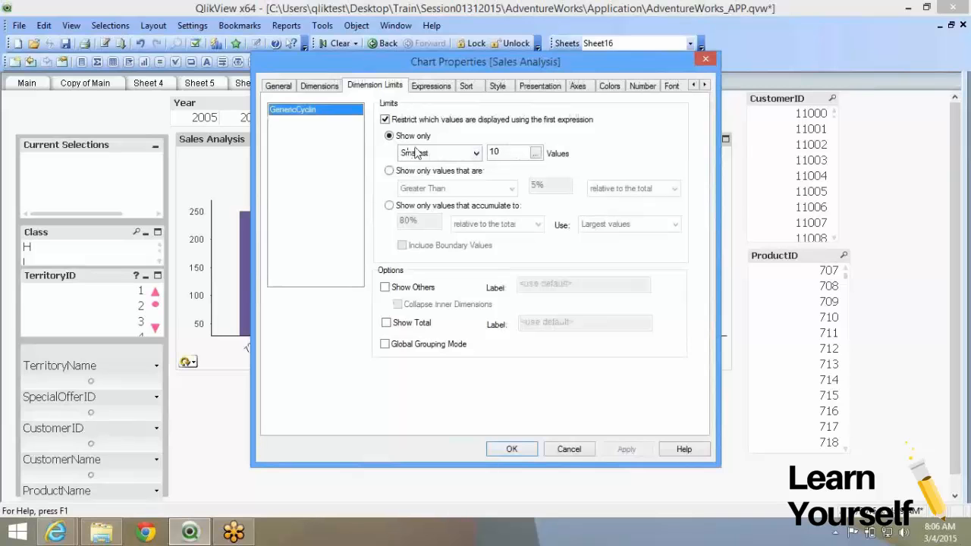
left_click(413, 153)
left_click(430, 168)
left_click(431, 154)
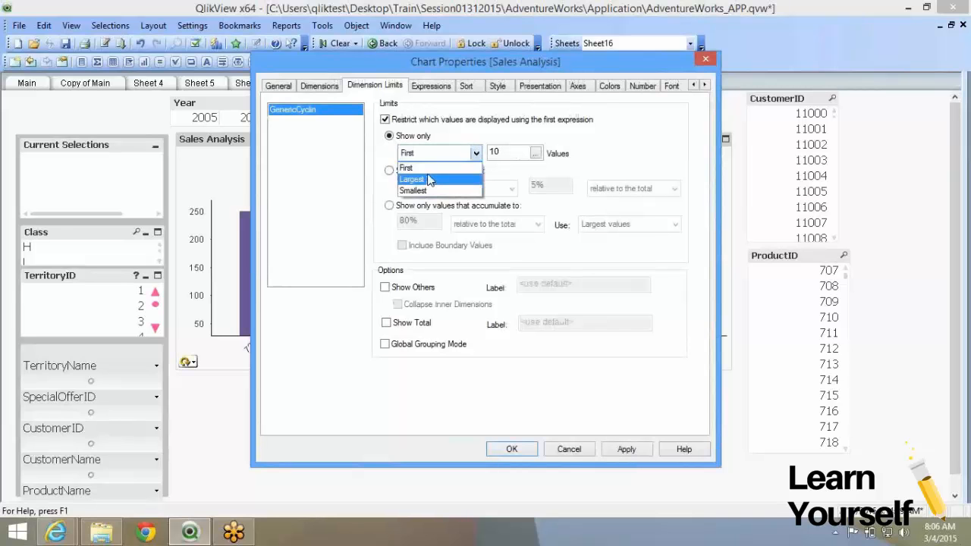
left_click(430, 179)
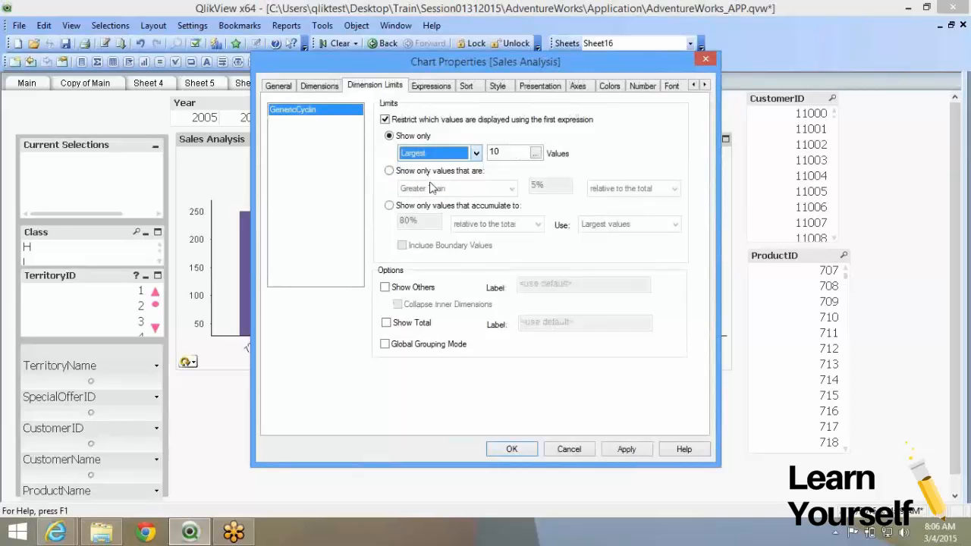
left_click(510, 449)
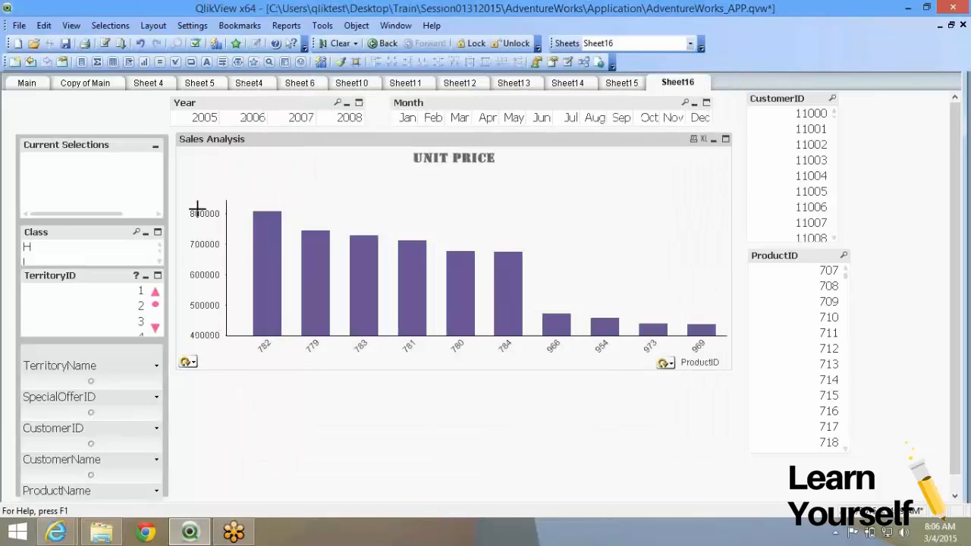
- Switch the Sales Analysis chart to the Total Order Qty 2008 expression and review its dimension limit
left_click(188, 362)
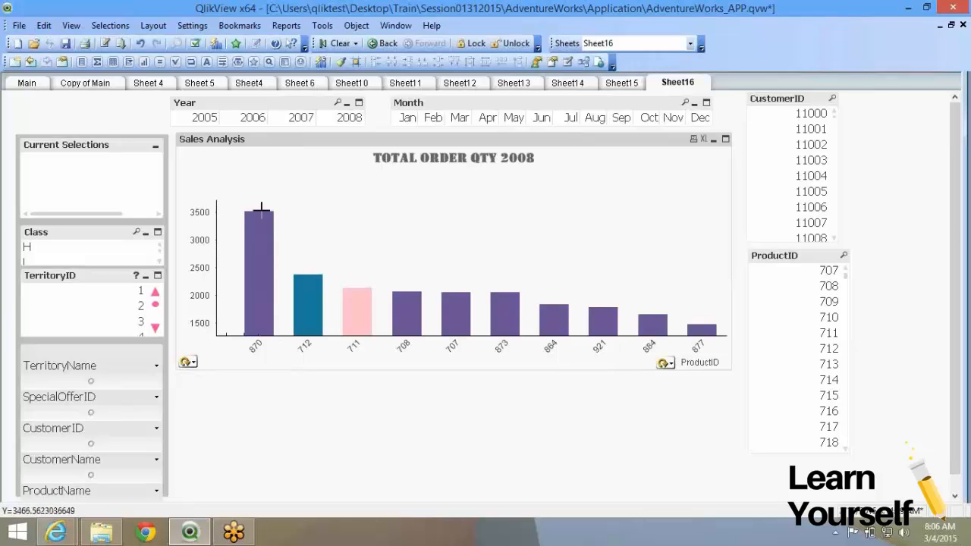
right_click(429, 295)
left_click(444, 299)
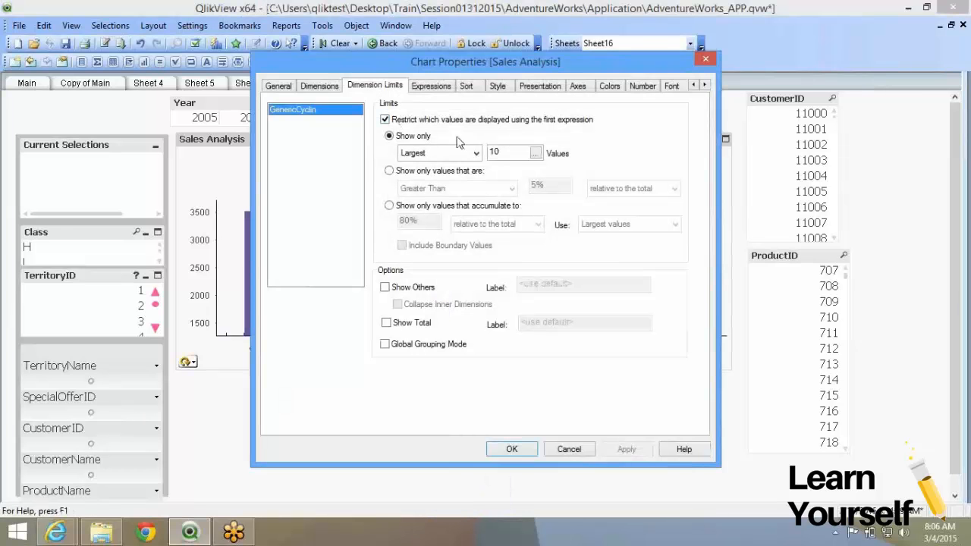
double_click(494, 153)
left_click(507, 451)
- Add a new Slider/Calendar object to Sheet16 as a slider controlling the variable vTest3
right_click(241, 261)
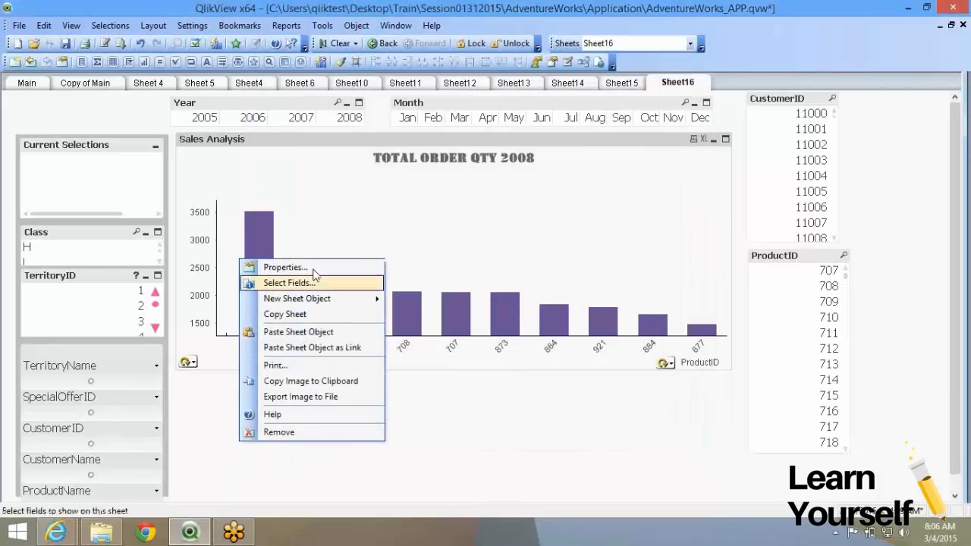
mouse_move(341, 299)
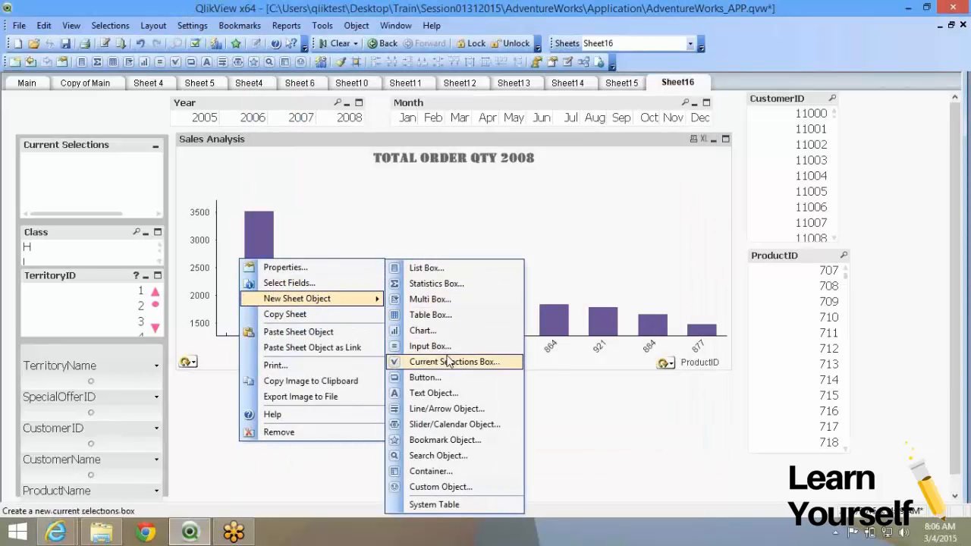
left_click(454, 425)
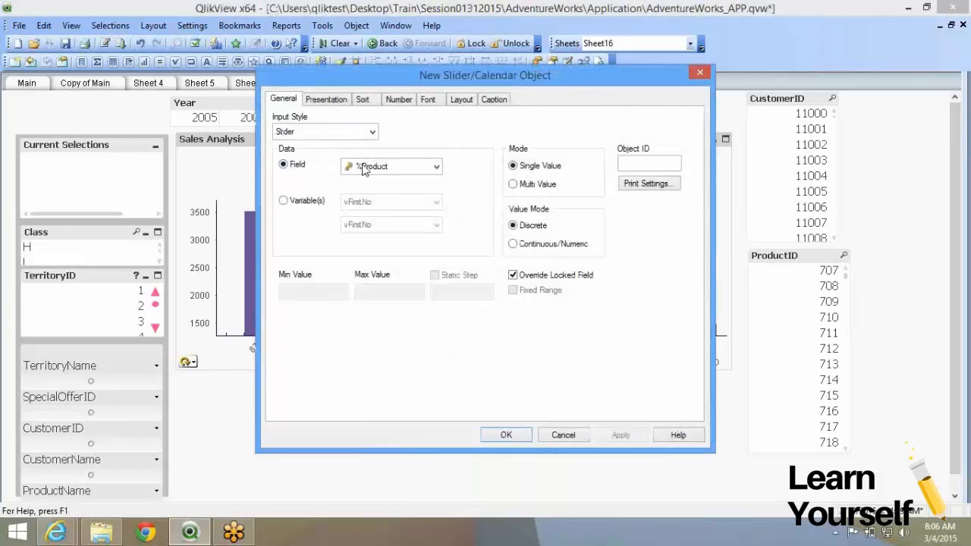
left_click(363, 167)
left_click(320, 144)
left_click(295, 202)
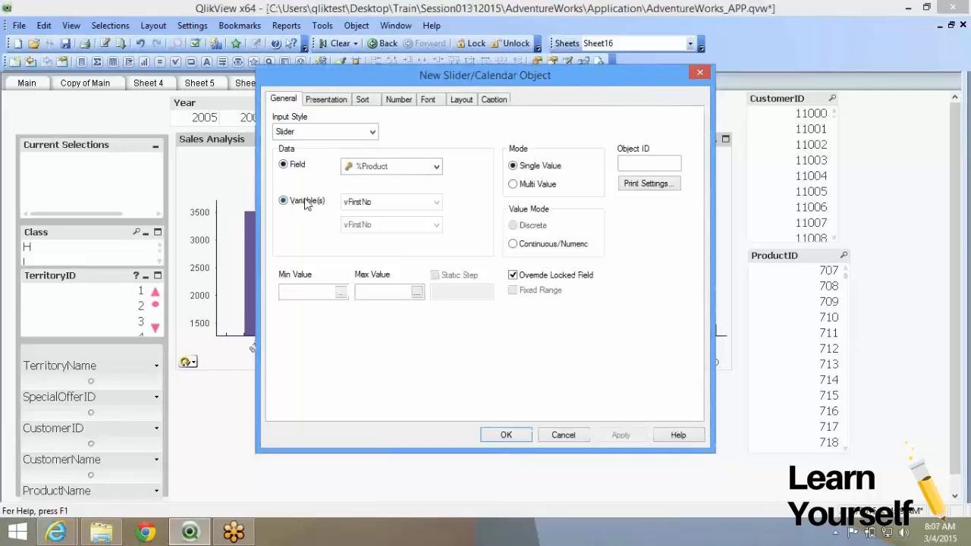
left_click(368, 202)
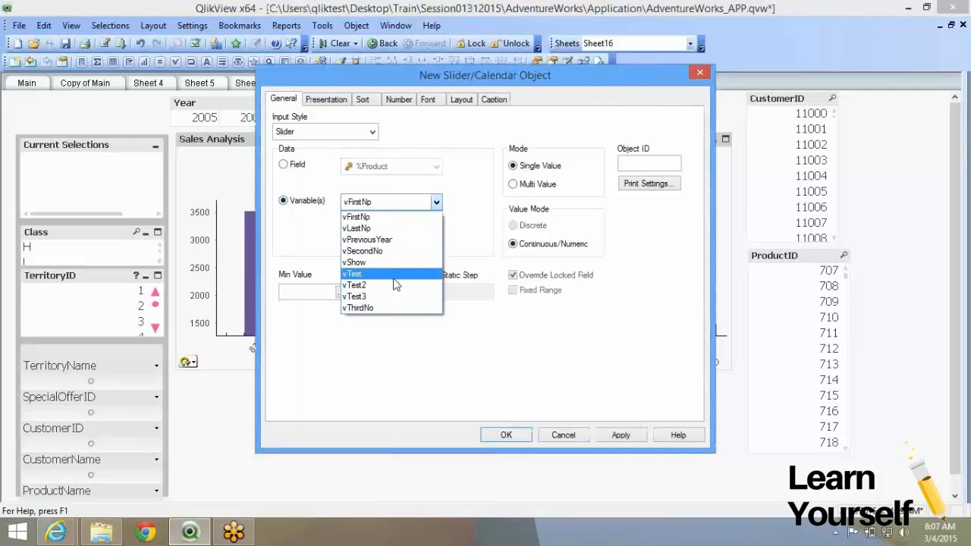
left_click(395, 296)
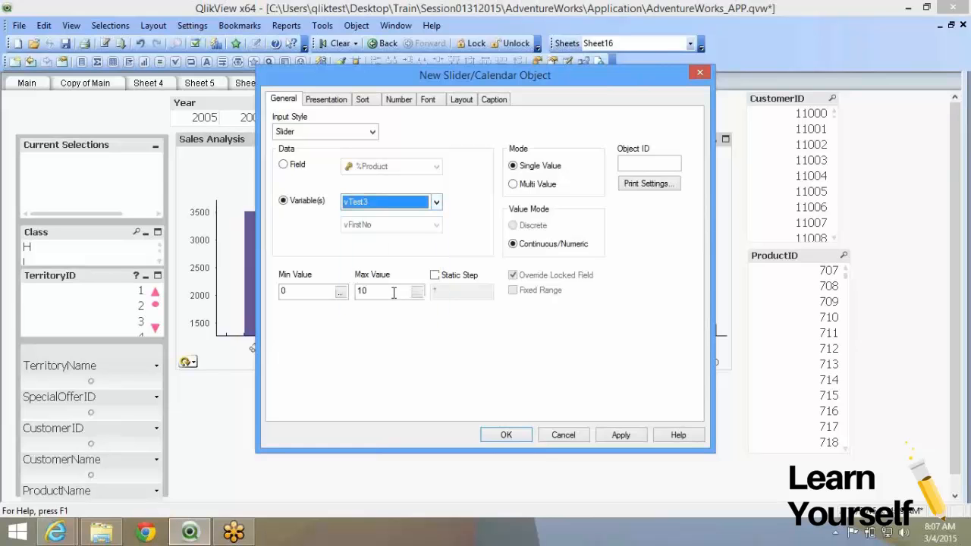
- Give the slider a minimum value of 1, a maximum of 20 and a static step of 1, and create it
double_click(304, 290)
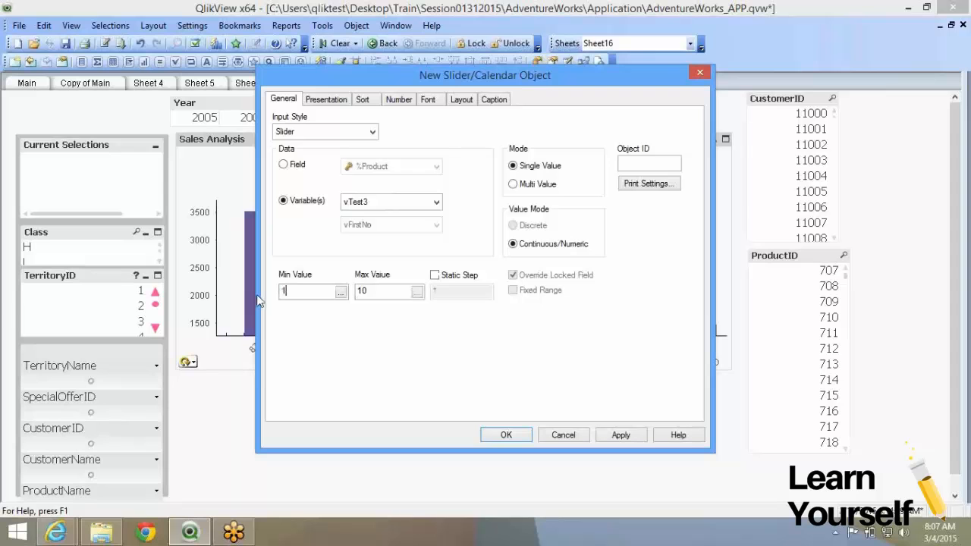
double_click(393, 299)
left_click(444, 275)
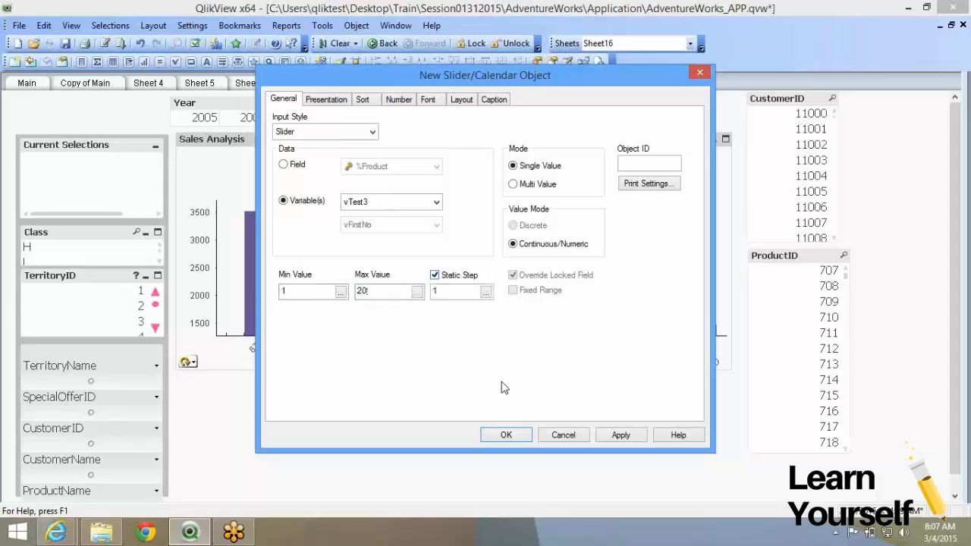
left_click(506, 436)
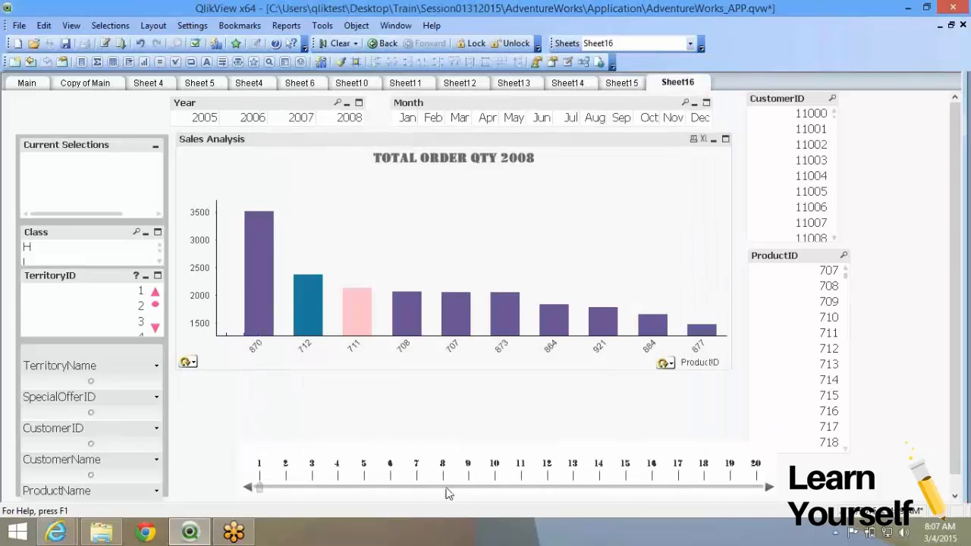
- Move the new slider's handle below the Sales Analysis chart to 7
left_click(445, 487)
left_click(444, 487)
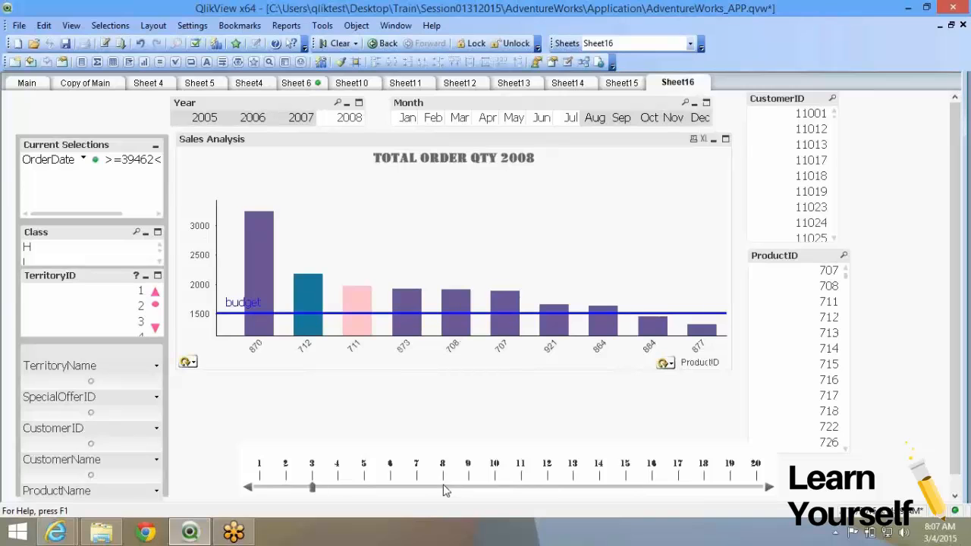
left_click(444, 487)
left_click_drag(340, 488, 431, 502)
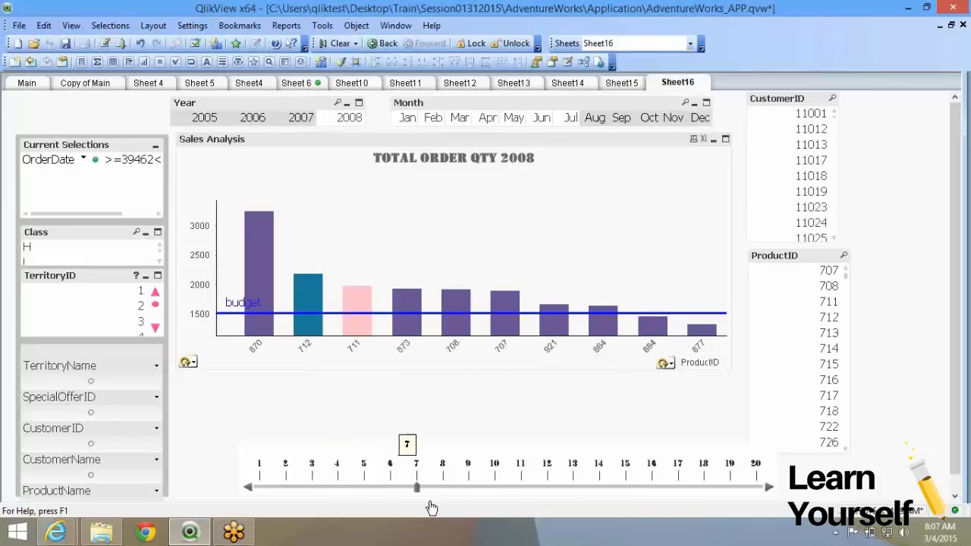
- Set the Sales Analysis chart's dimension limit to show only the largest vTest3 values
right_click(359, 247)
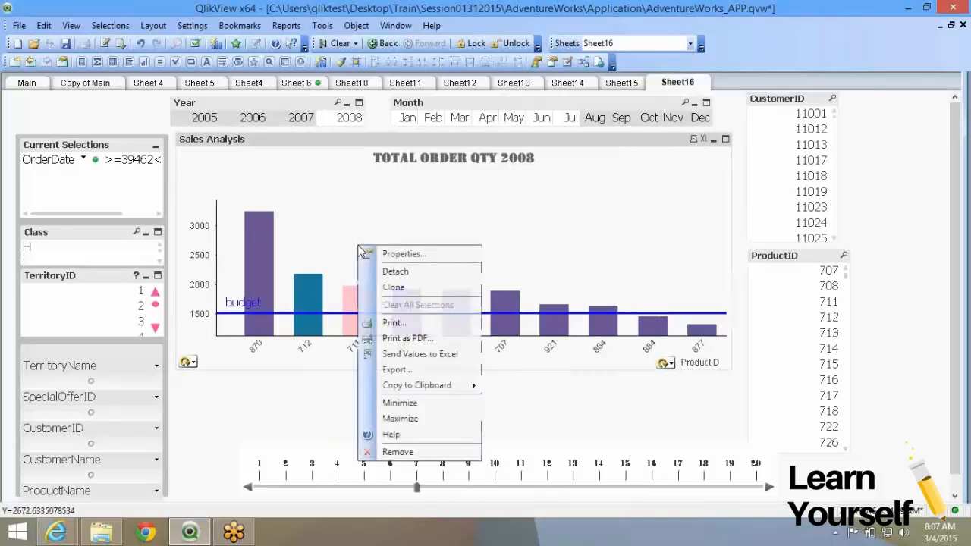
left_click(365, 251)
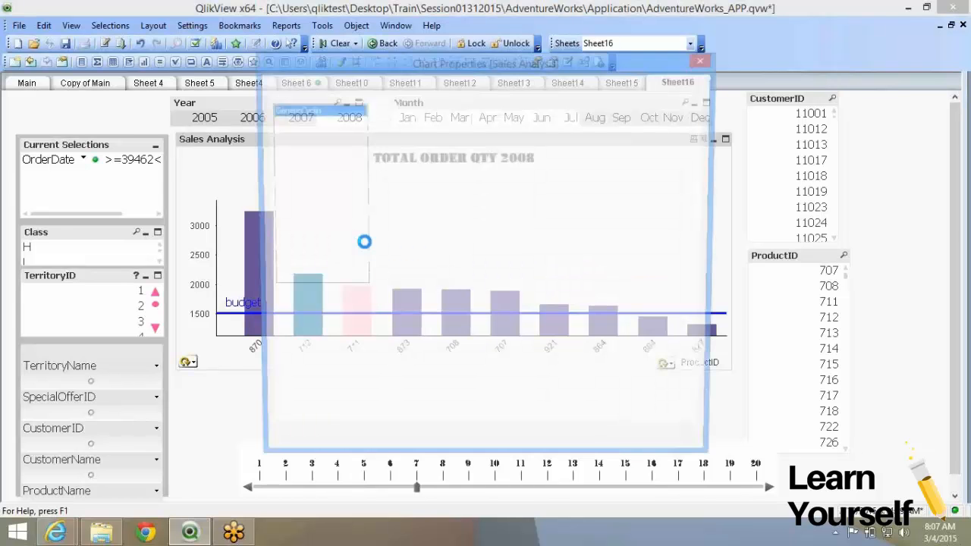
left_click_drag(504, 153, 438, 158)
type("=vte")
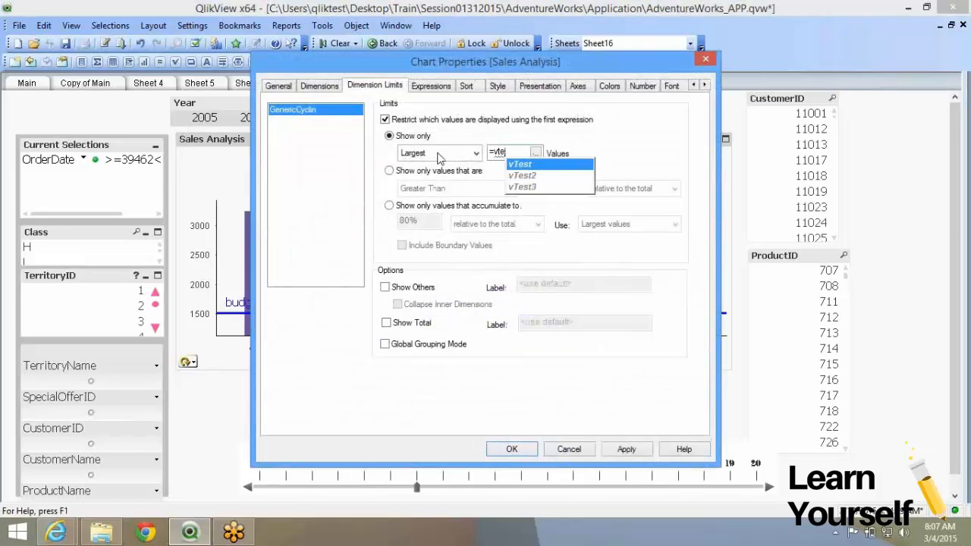
left_click(547, 187)
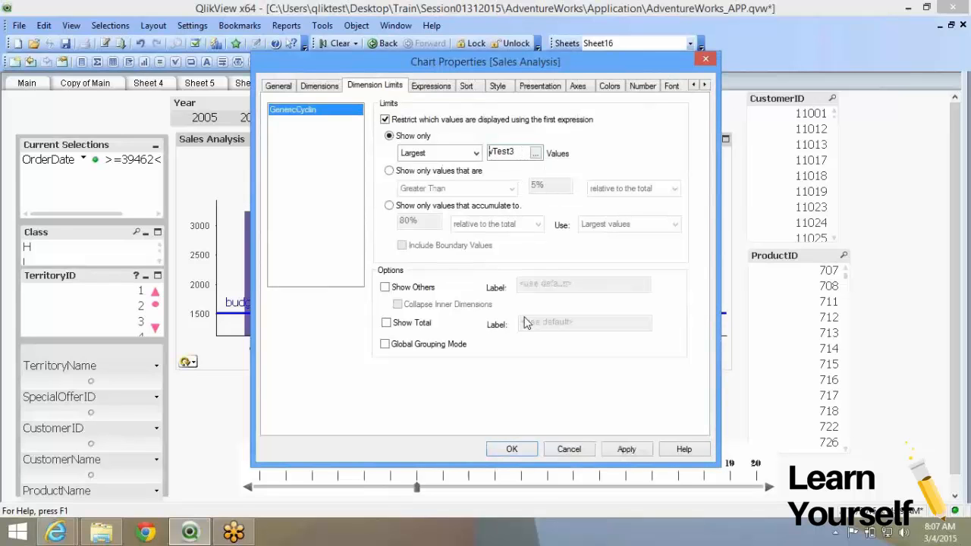
left_click(516, 449)
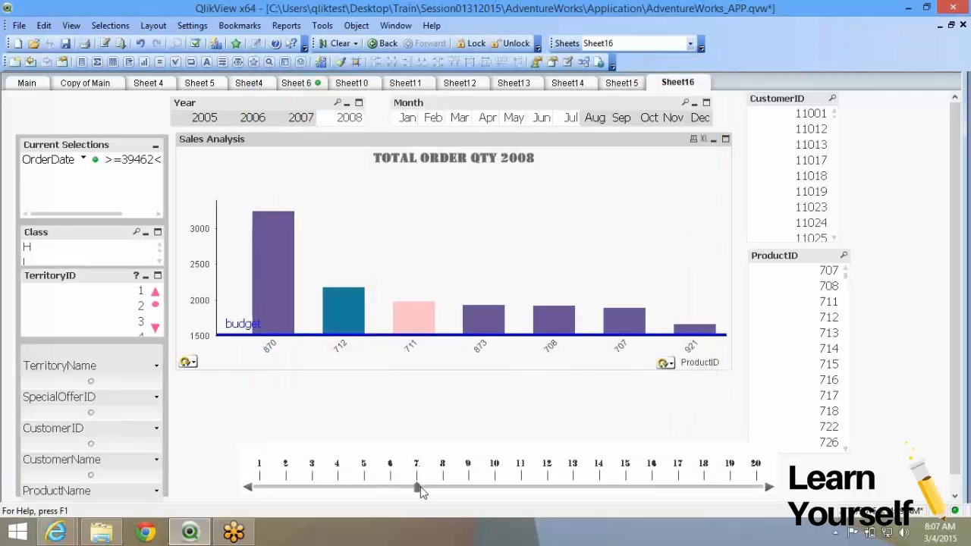
- Try the variable-driven limit by moving the slider to 9 and on to 17
left_click_drag(418, 488, 468, 493)
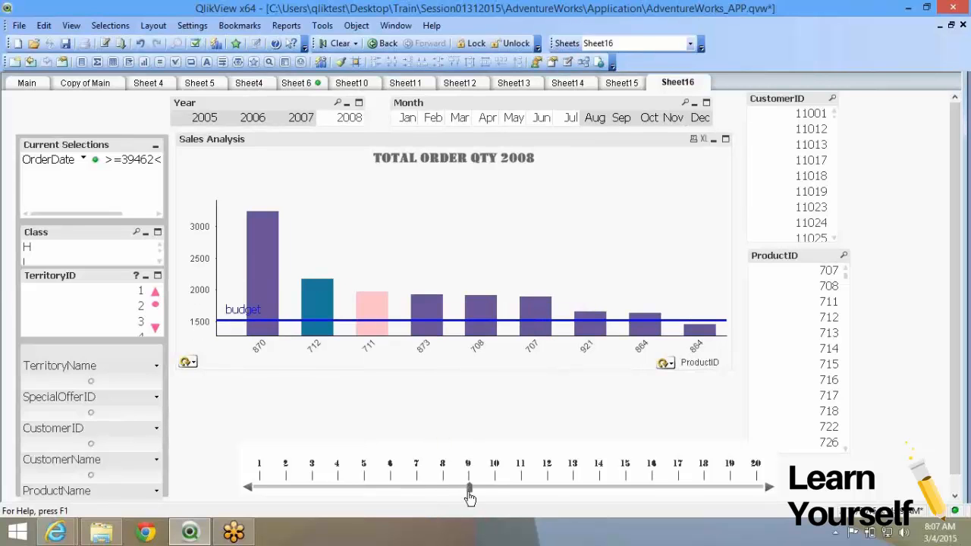
left_click_drag(468, 492, 668, 495)
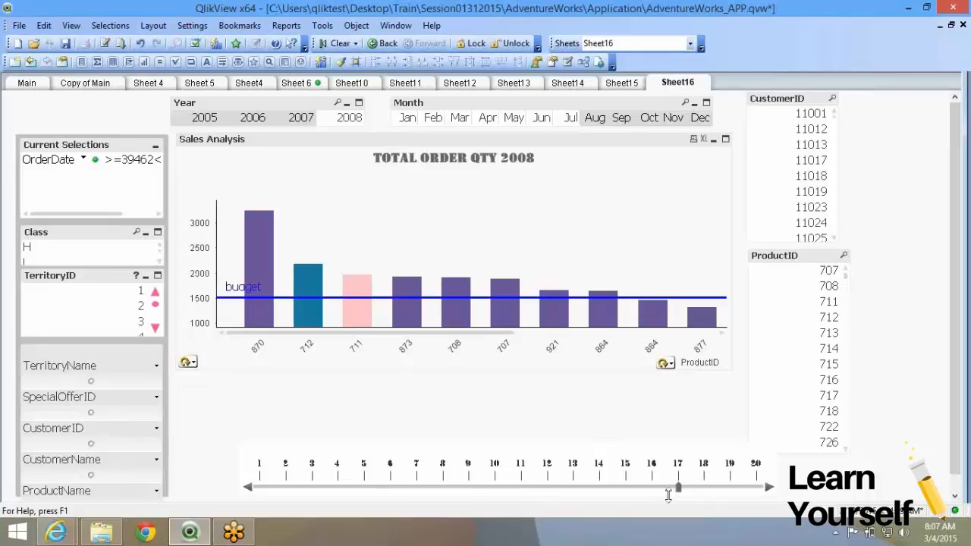
- Disable the Sales Analysis chart's X-axis scrollbar and move the slider to 6
right_click(408, 241)
left_click(449, 246)
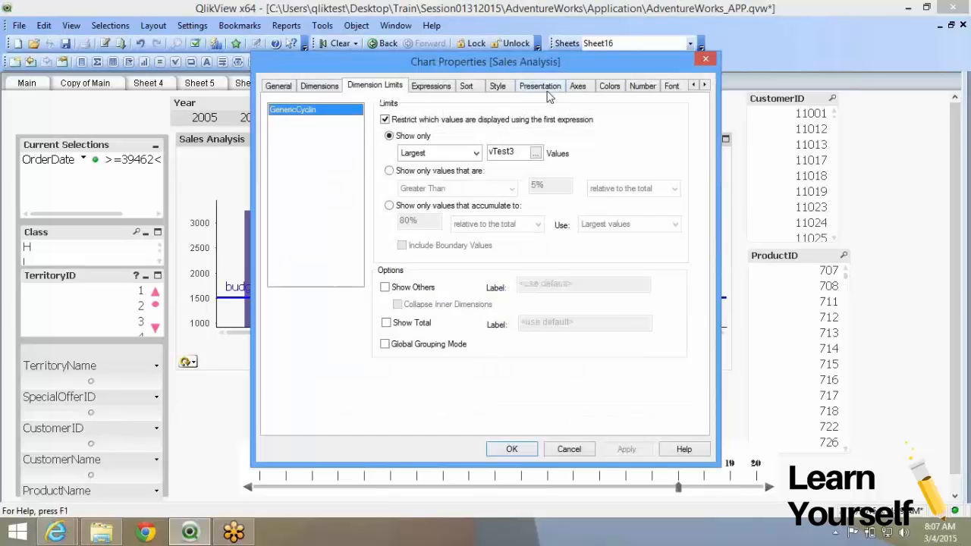
left_click(540, 85)
left_click(542, 213)
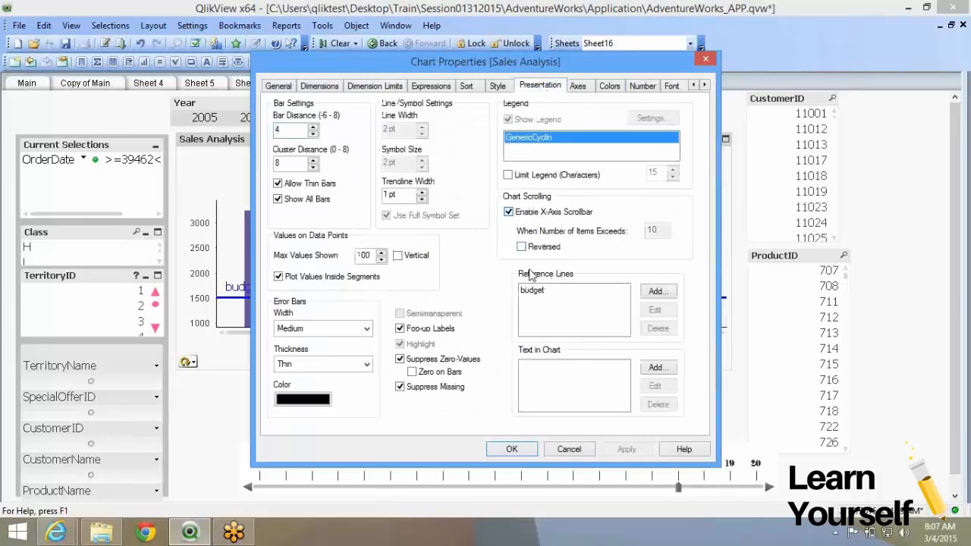
left_click(511, 450)
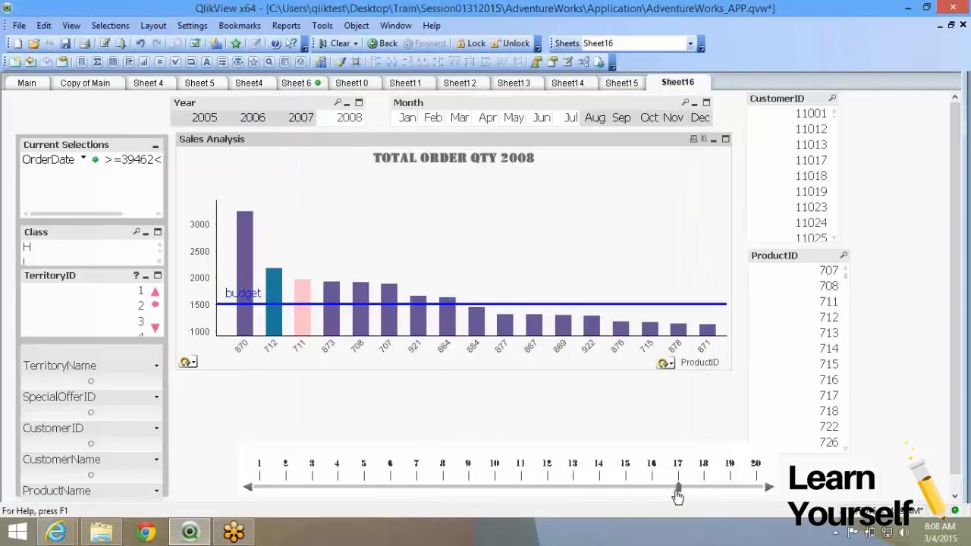
left_click_drag(679, 493, 388, 507)
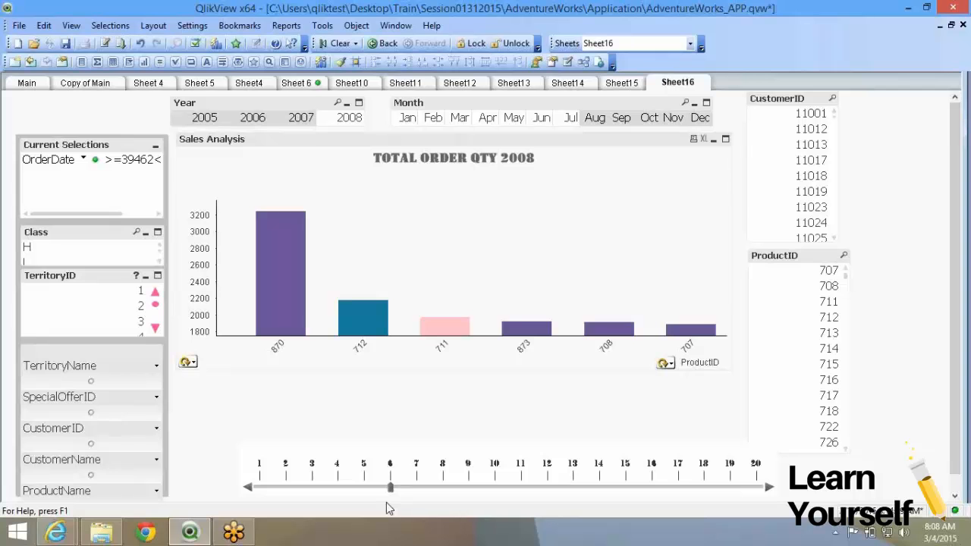
- Change the chart's dimension limit to show only values greater than 5% relative to the total
right_click(374, 263)
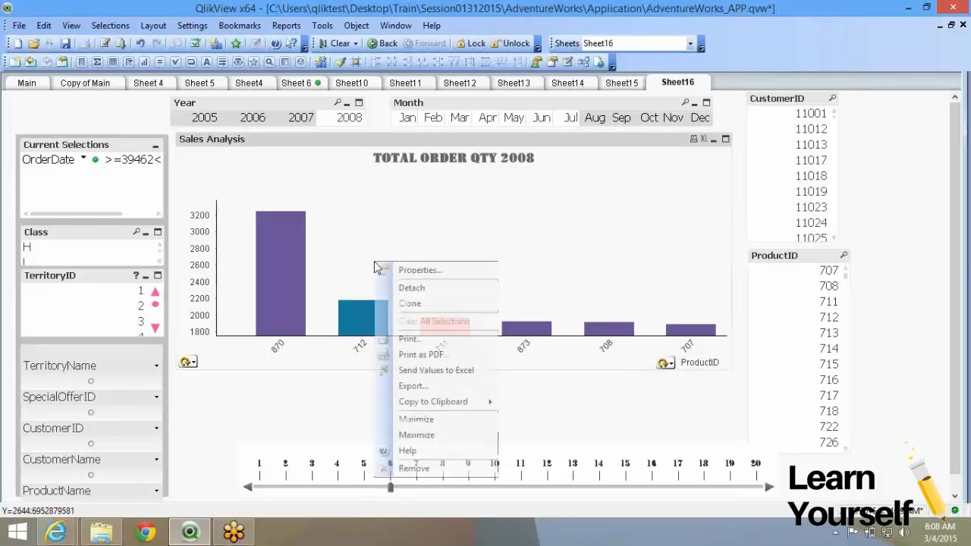
left_click(379, 275)
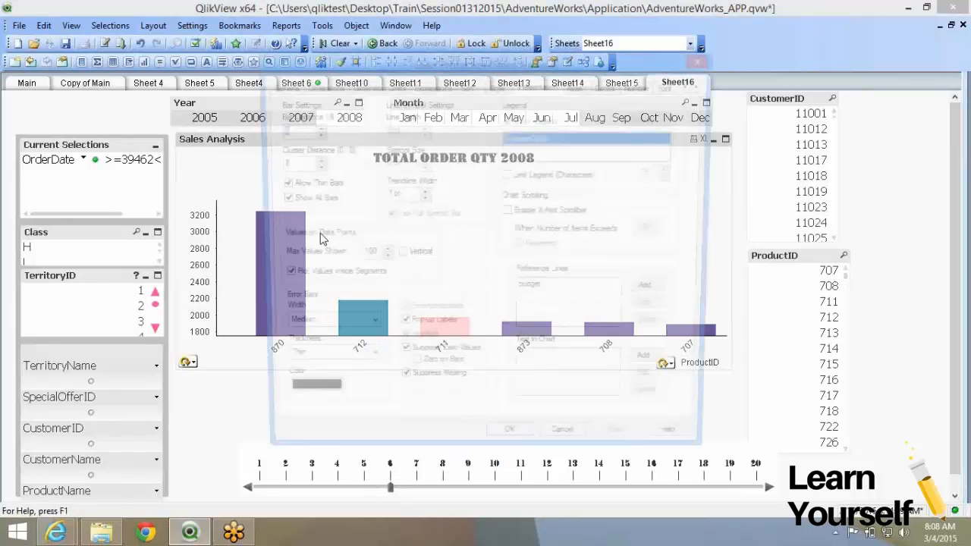
left_click(379, 85)
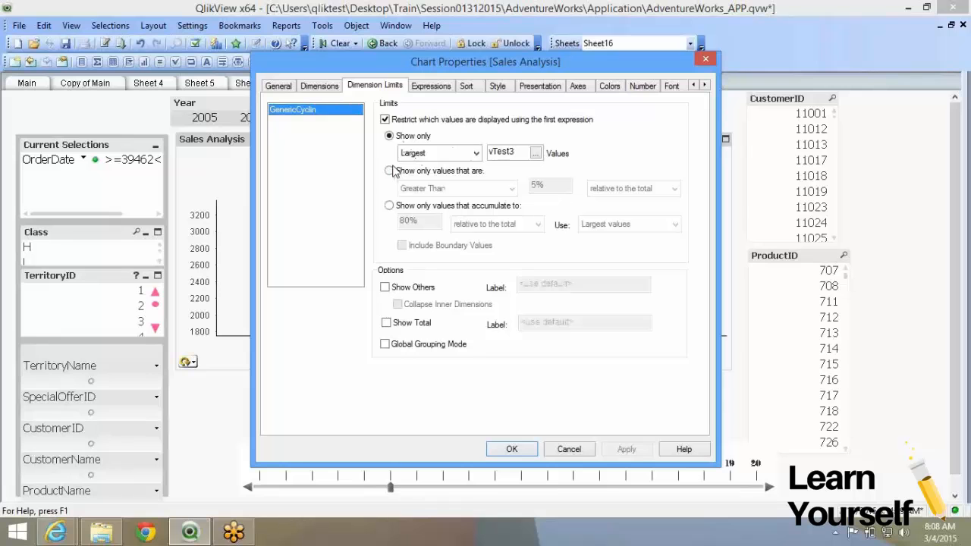
left_click(392, 171)
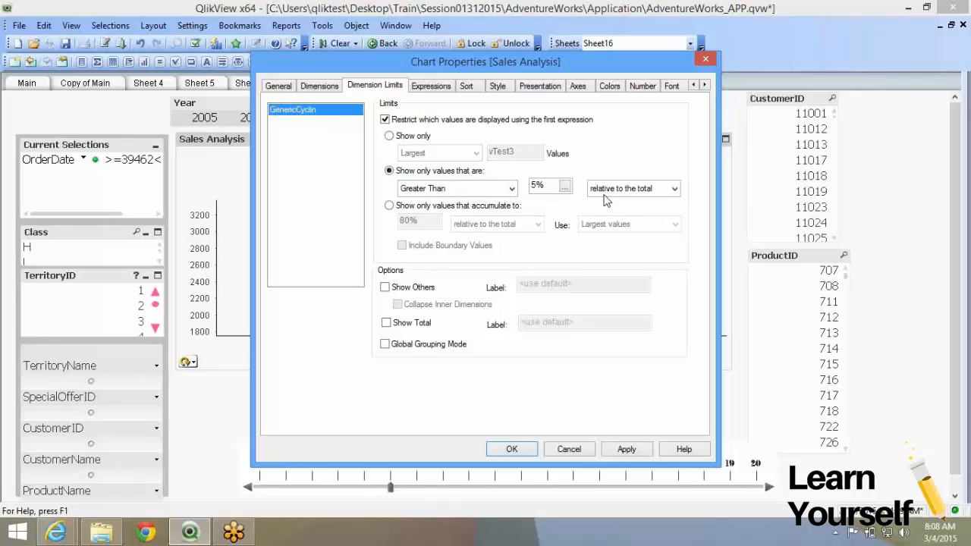
double_click(551, 185)
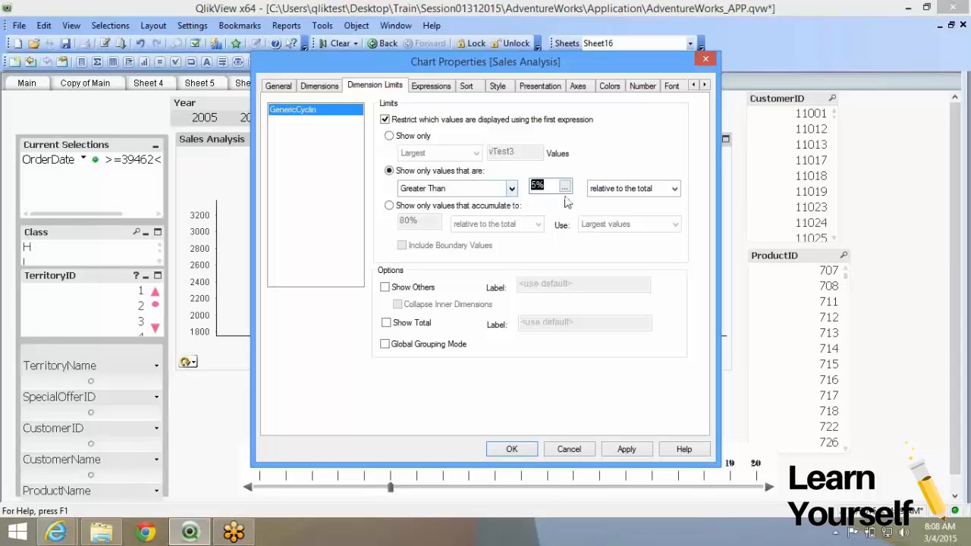
left_click(490, 449)
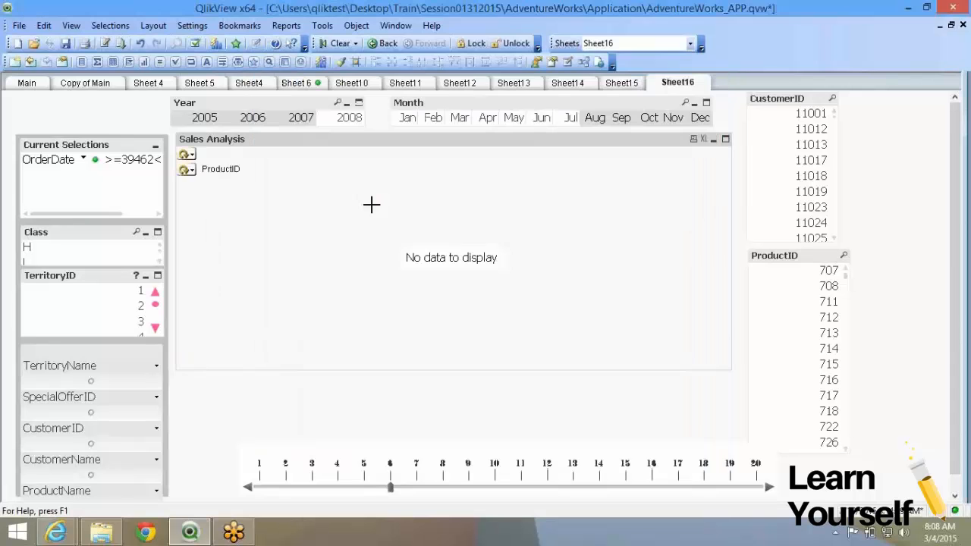
- Change the Sales Analysis chart's dimension limit to show only the largest values that accumulate to 80% relative to the total
right_click(372, 205)
left_click(460, 303)
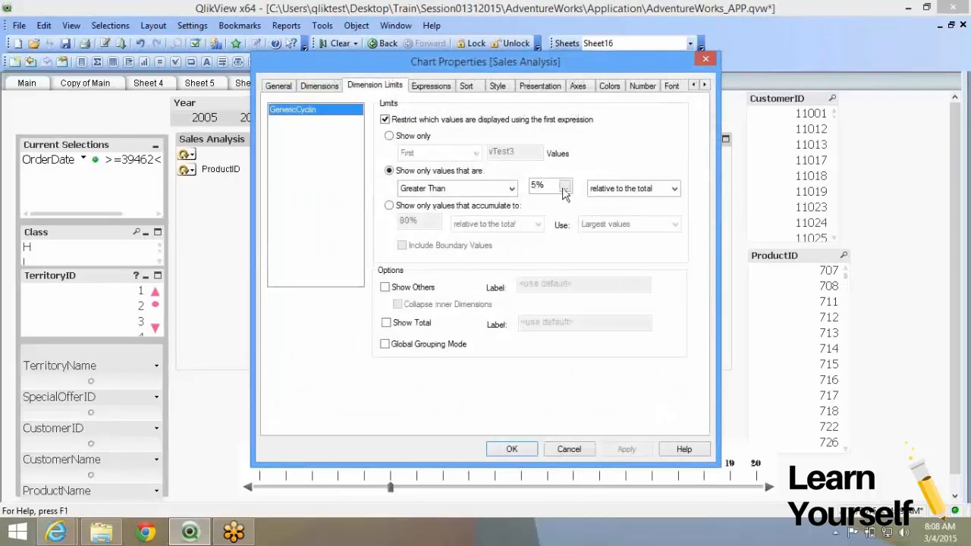
left_click(564, 187)
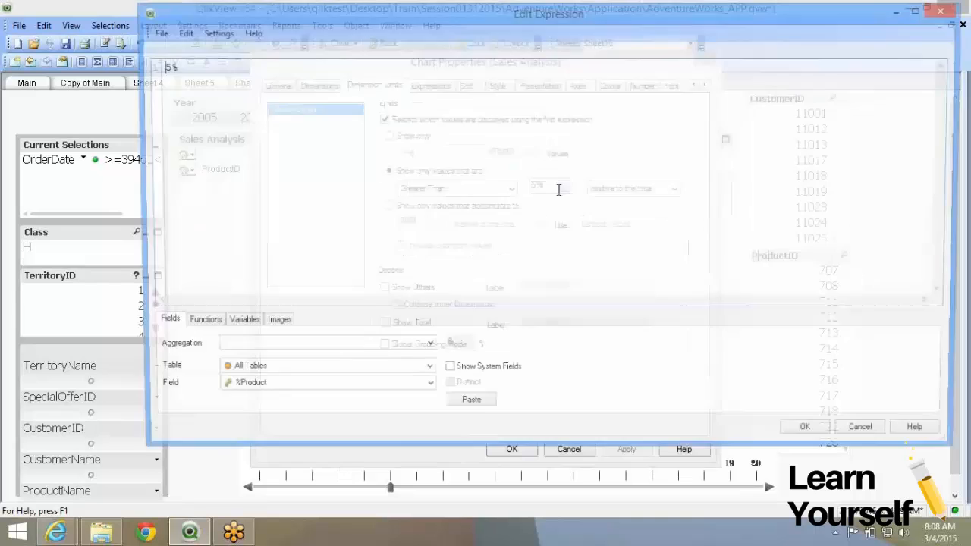
left_click(812, 436)
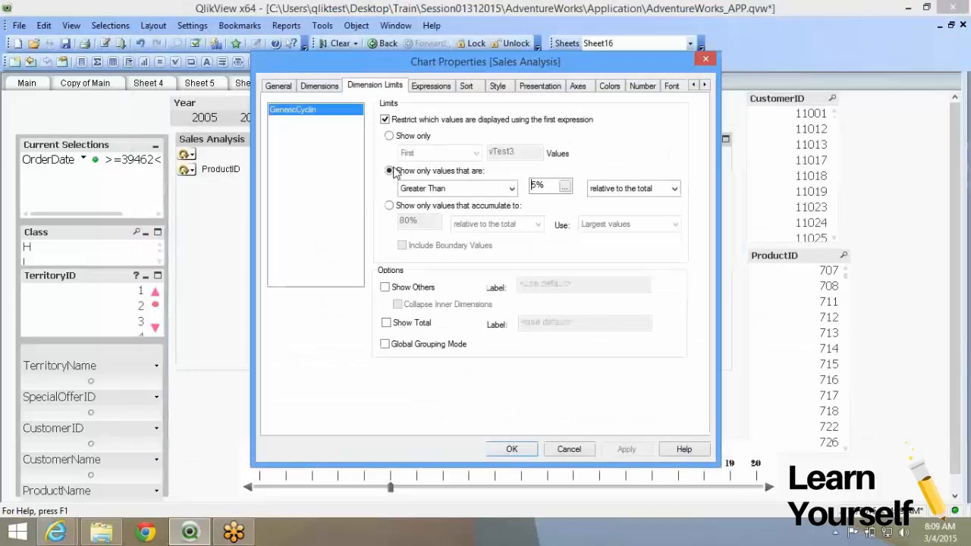
left_click(410, 207)
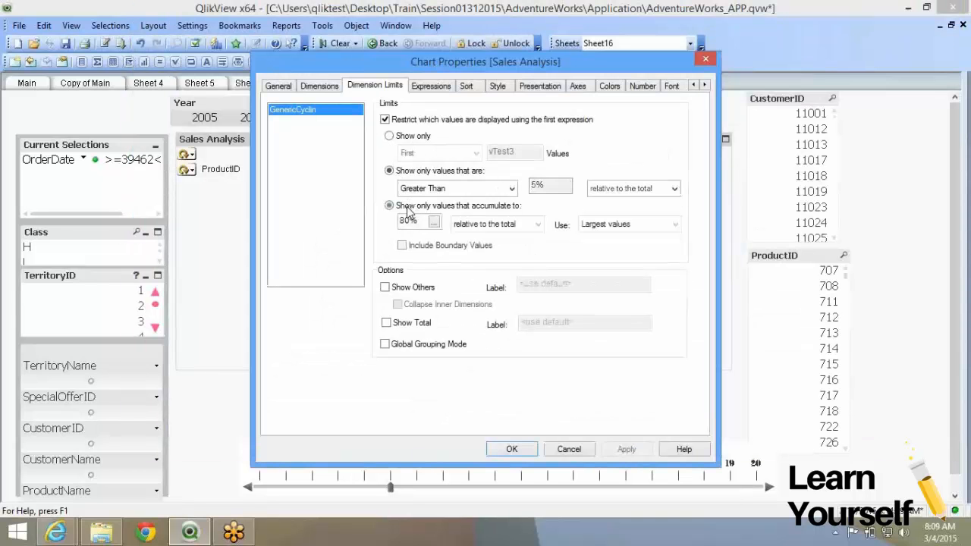
left_click_drag(419, 221, 389, 223)
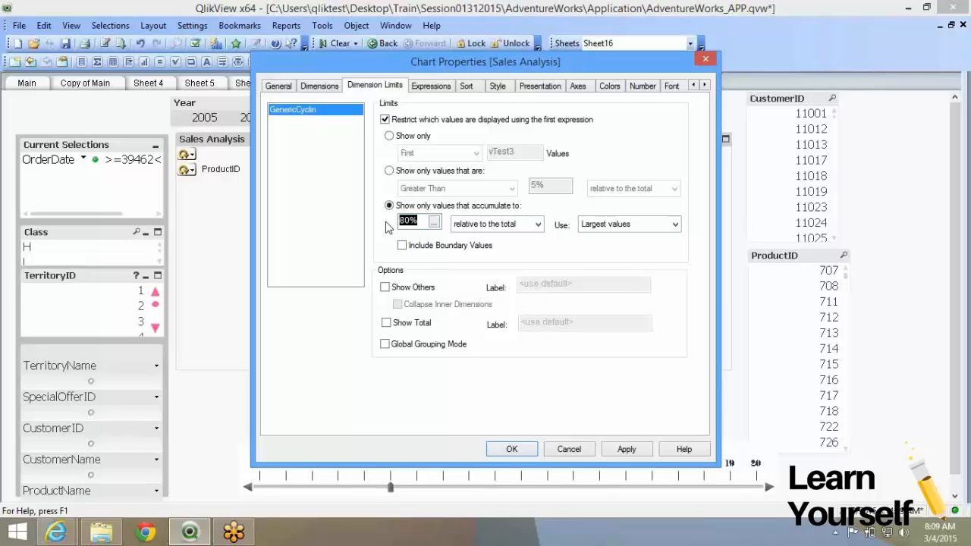
left_click(538, 224)
left_click(537, 233)
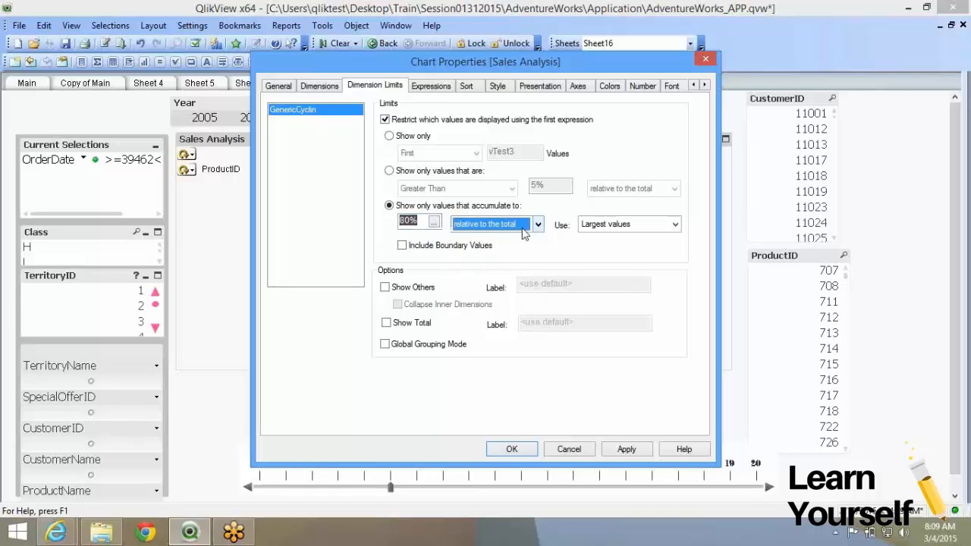
left_click(615, 229)
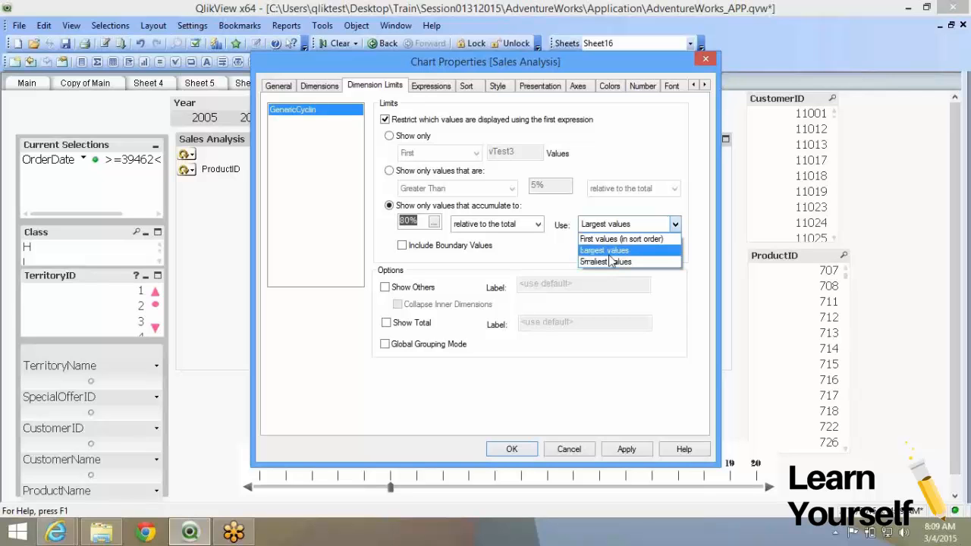
left_click(610, 253)
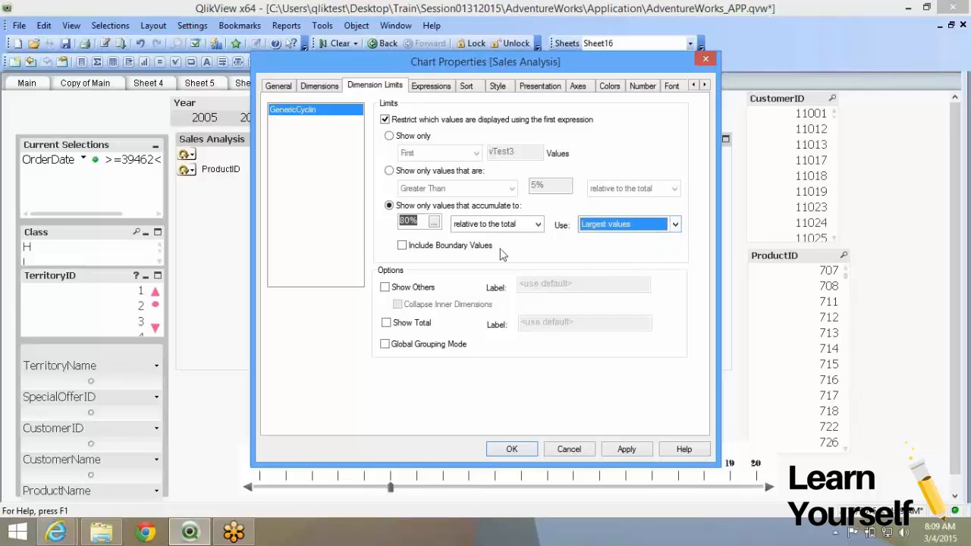
left_click(523, 454)
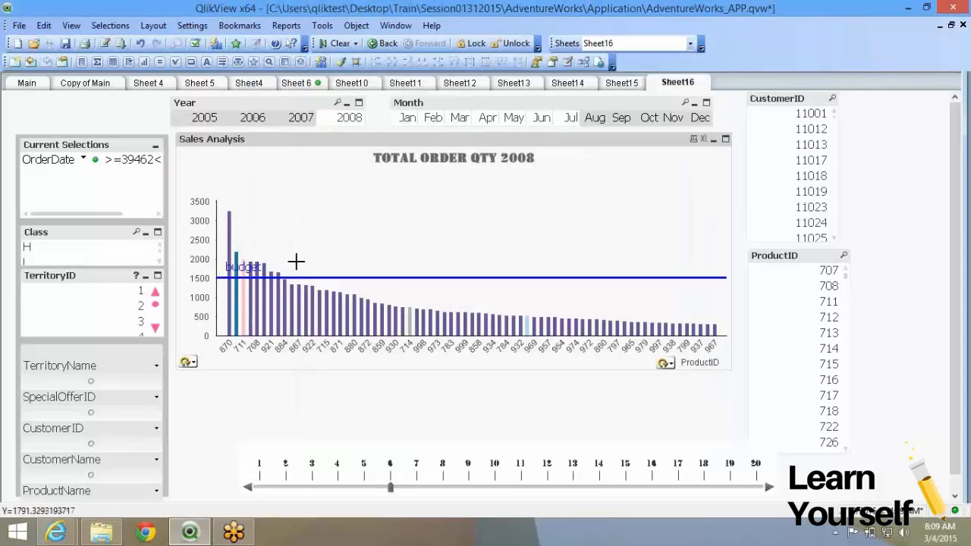
- Include boundary values in the Sales Analysis chart's 80% cumulative dimension limit
right_click(326, 226)
left_click(337, 236)
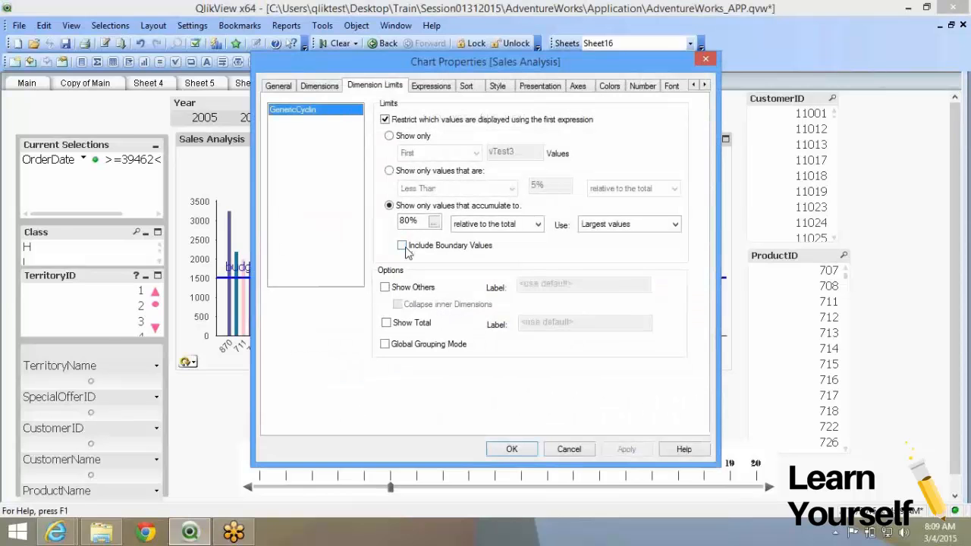
left_click(402, 245)
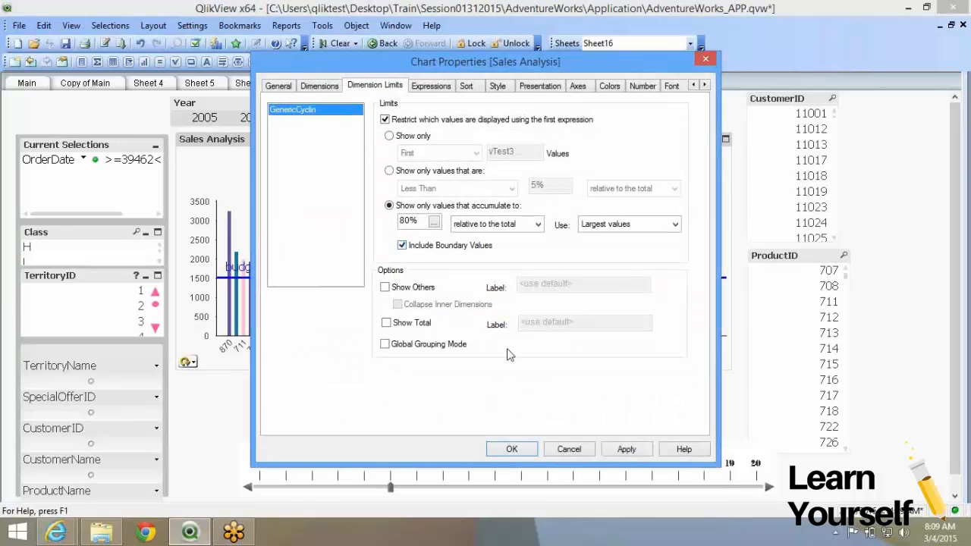
left_click(624, 450)
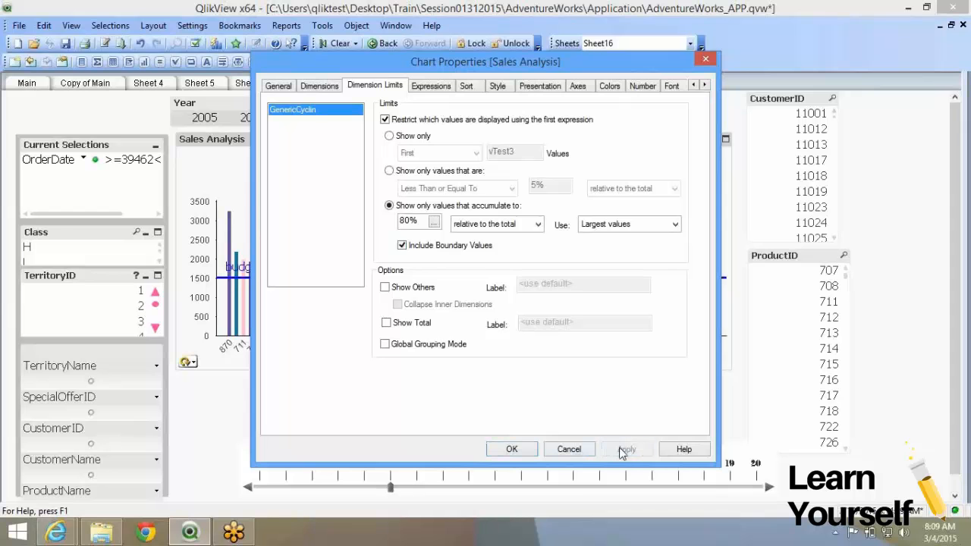
left_click(513, 450)
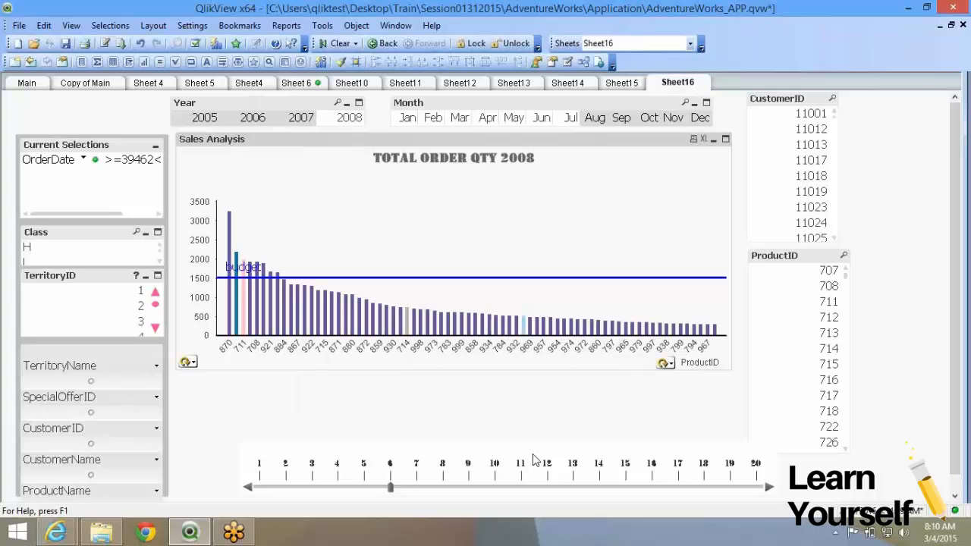
- Limit the Sales Analysis chart to the largest vTest3 values, group the remaining values as Others, and inspect the Others bar
right_click(440, 264)
left_click(471, 271)
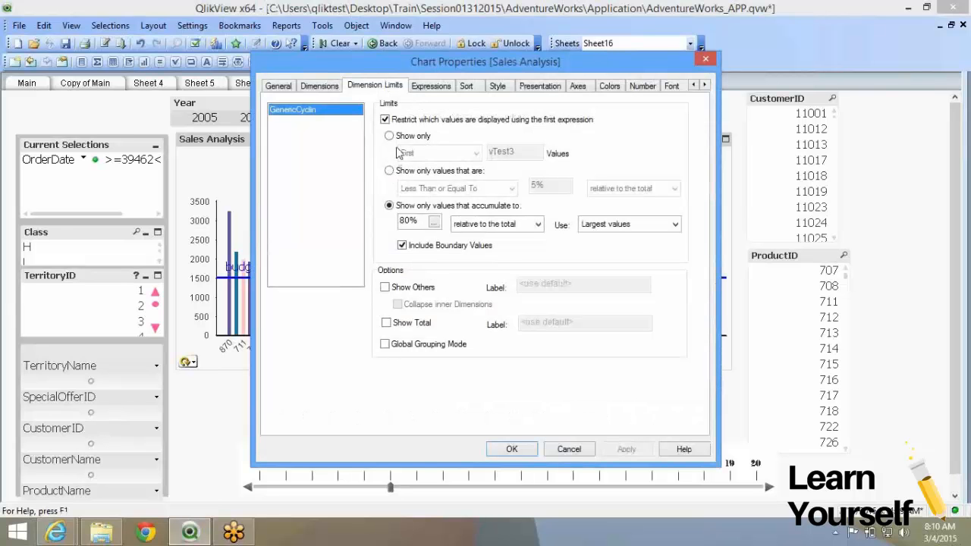
left_click(391, 137)
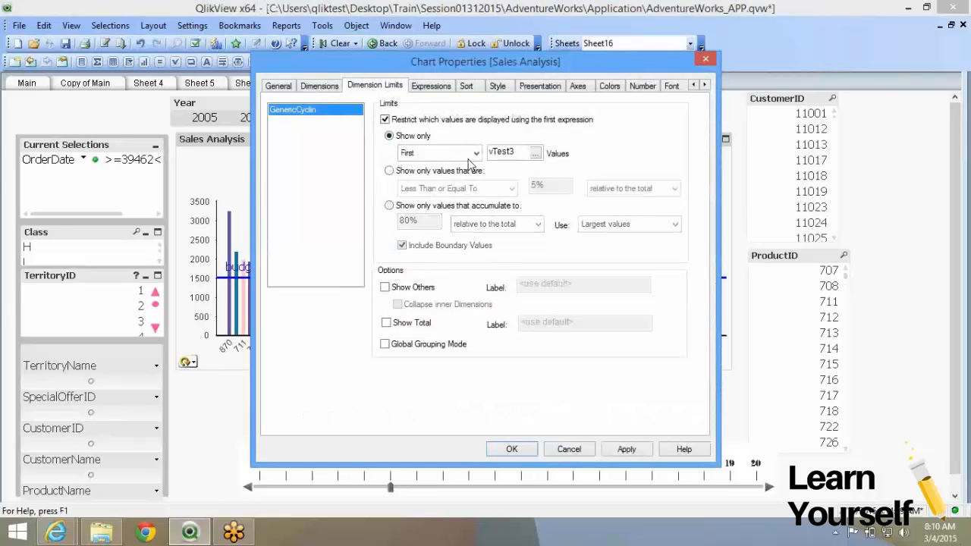
left_click(443, 154)
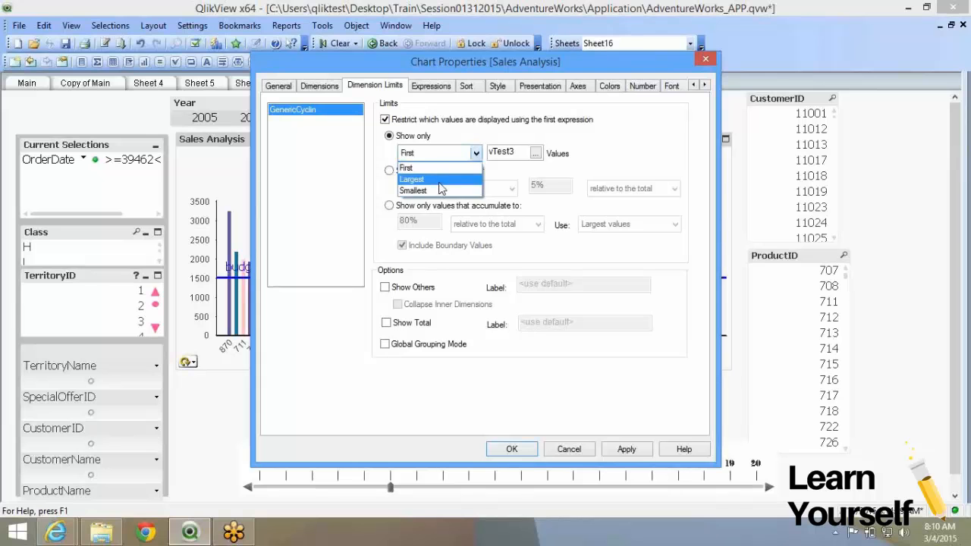
left_click(442, 180)
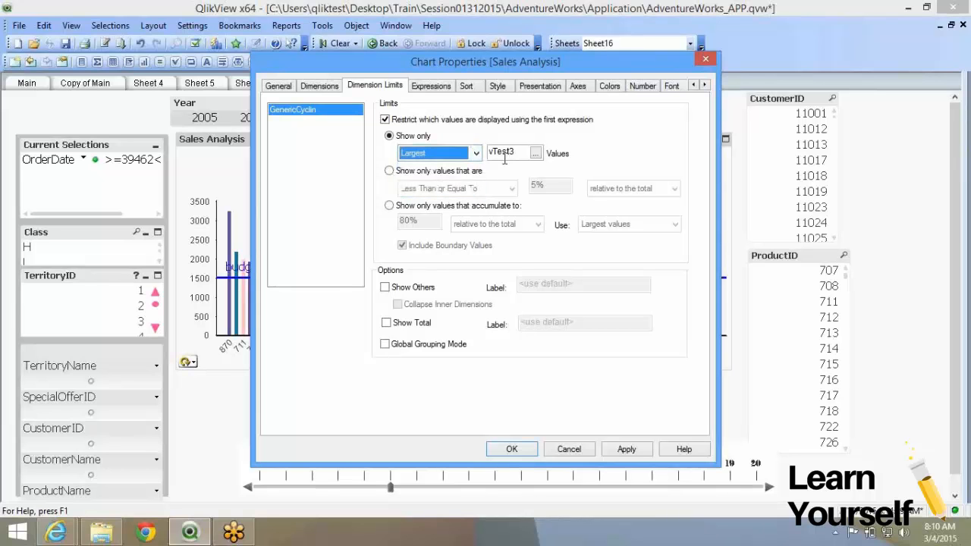
left_click(386, 288)
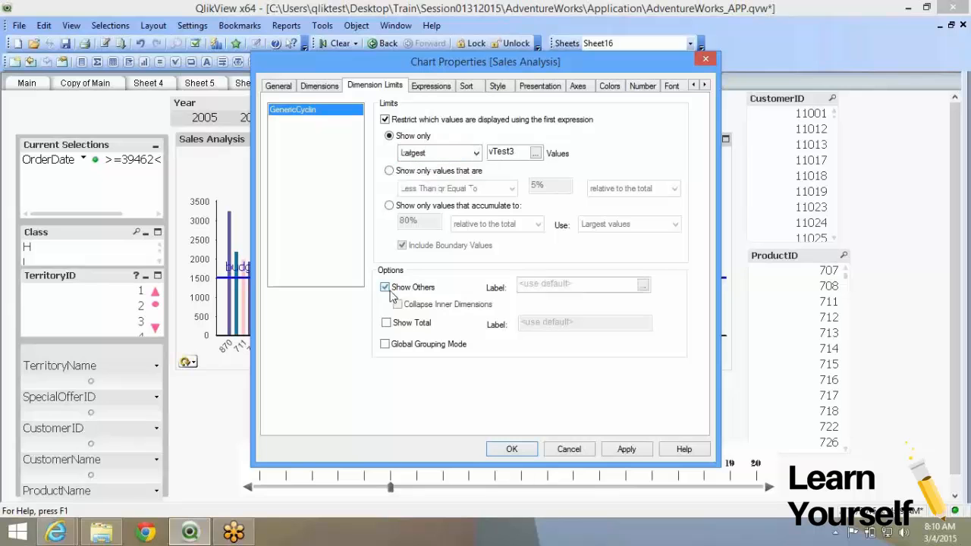
left_click(512, 450)
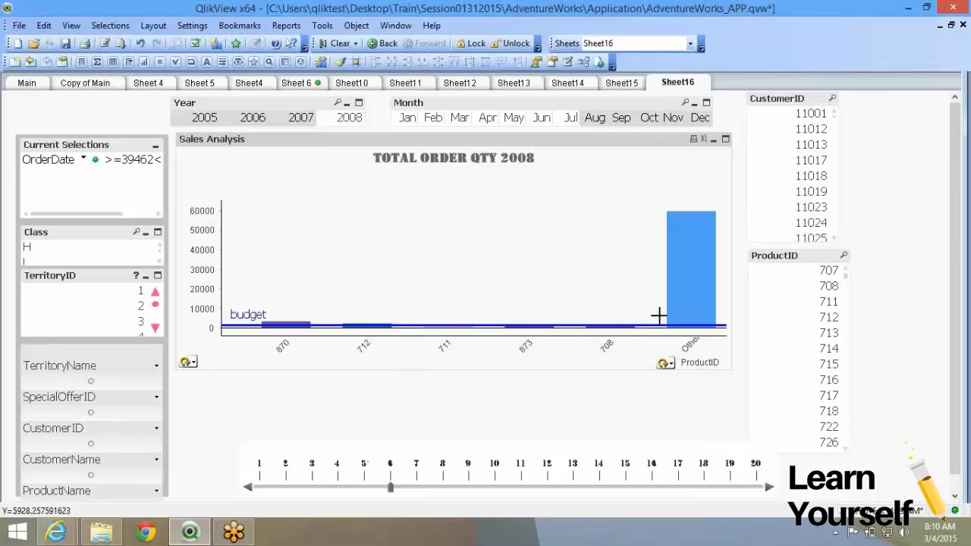
mouse_move(701, 307)
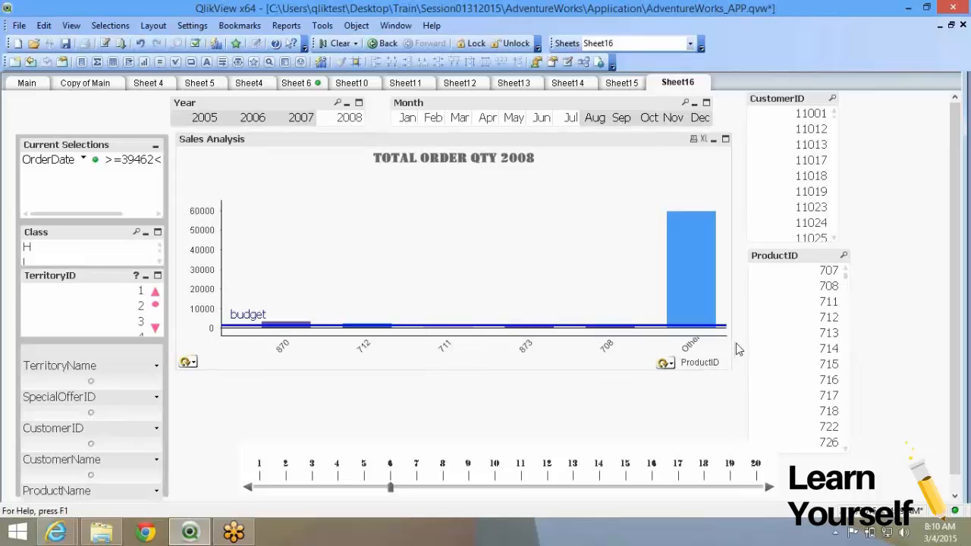
- Replace the Others group with a Total in the Sales Analysis chart's dimension limit options
right_click(516, 214)
left_click(531, 217)
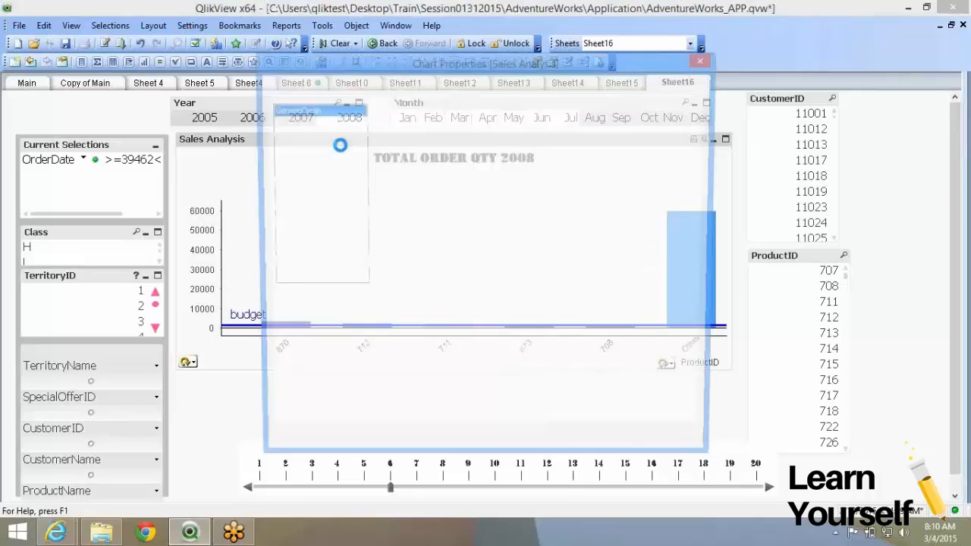
left_click(386, 322)
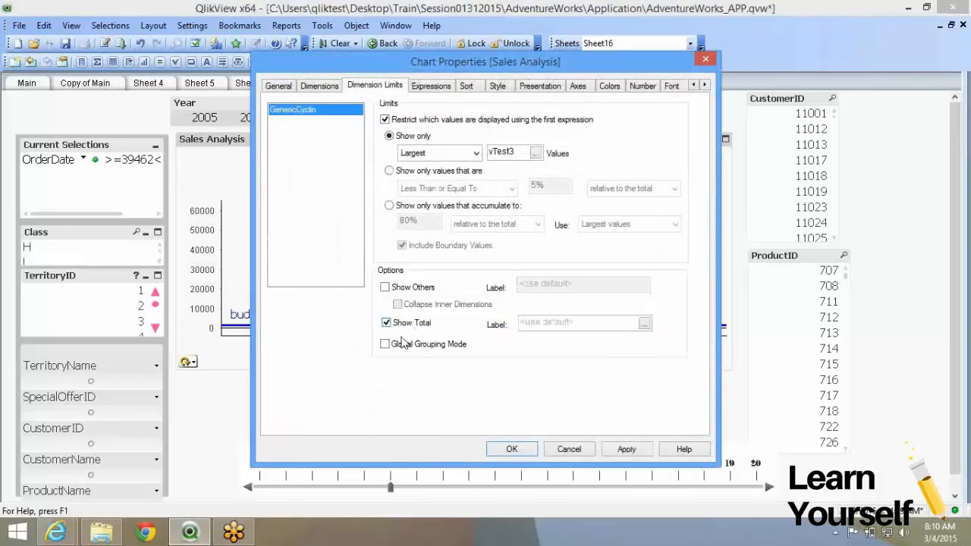
left_click(513, 450)
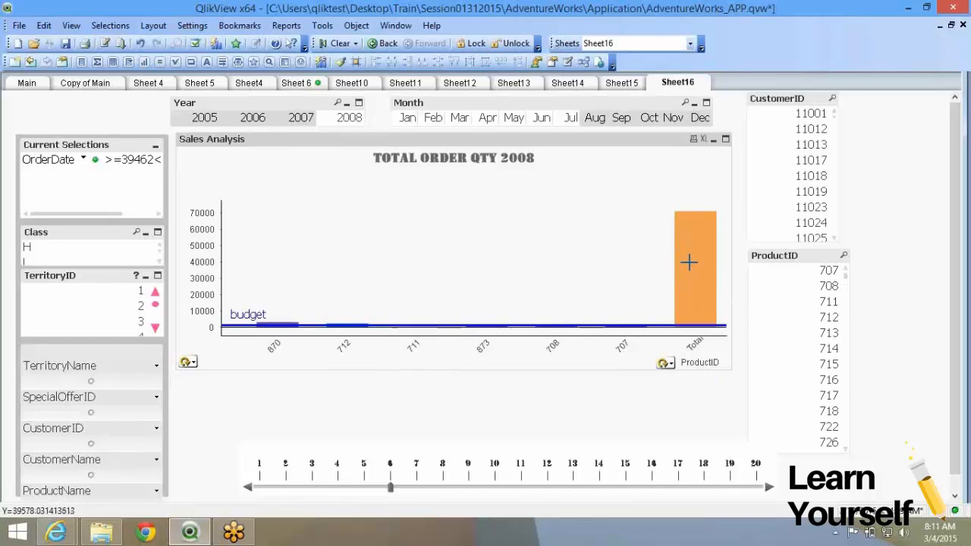
- Review the Sales Analysis chart's color, dimension, dimension limit, expression, font and number format settings
right_click(430, 178)
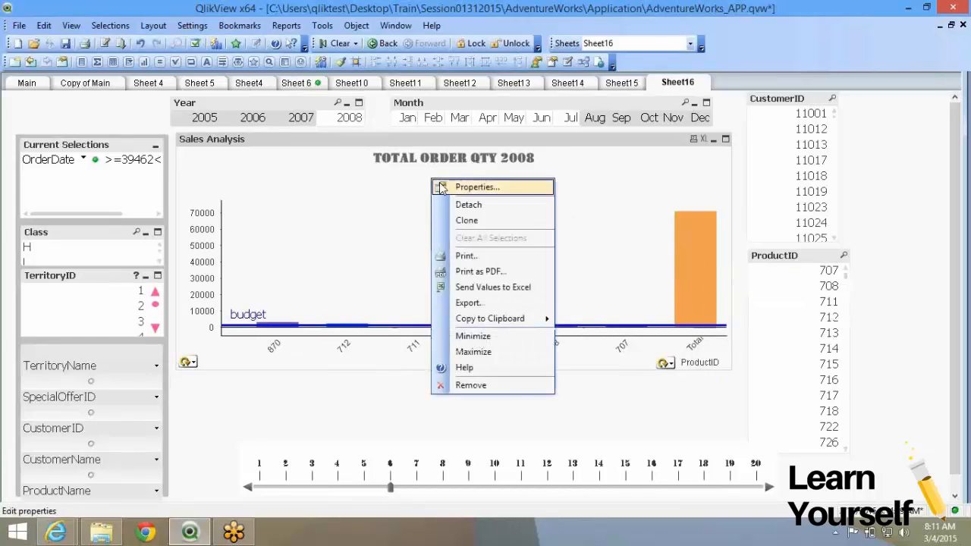
left_click(467, 187)
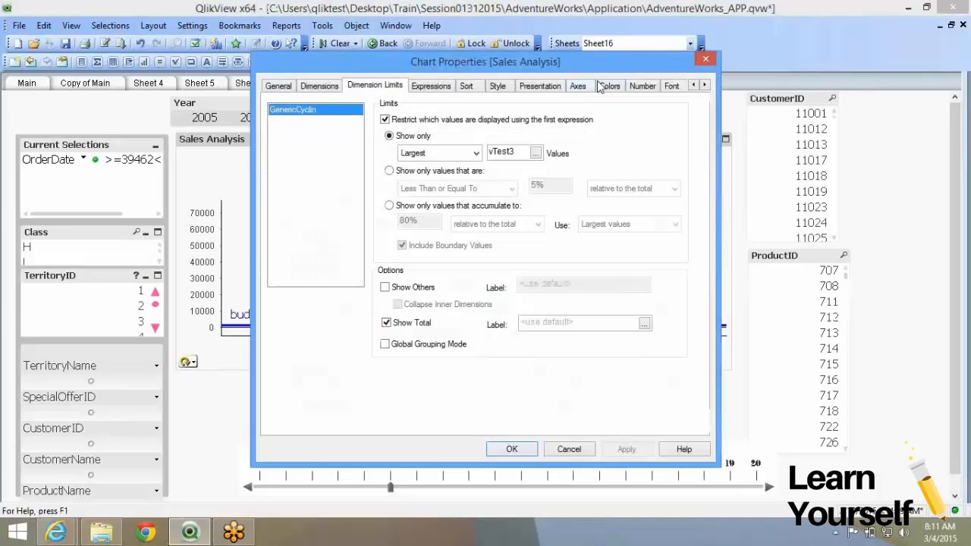
left_click(609, 85)
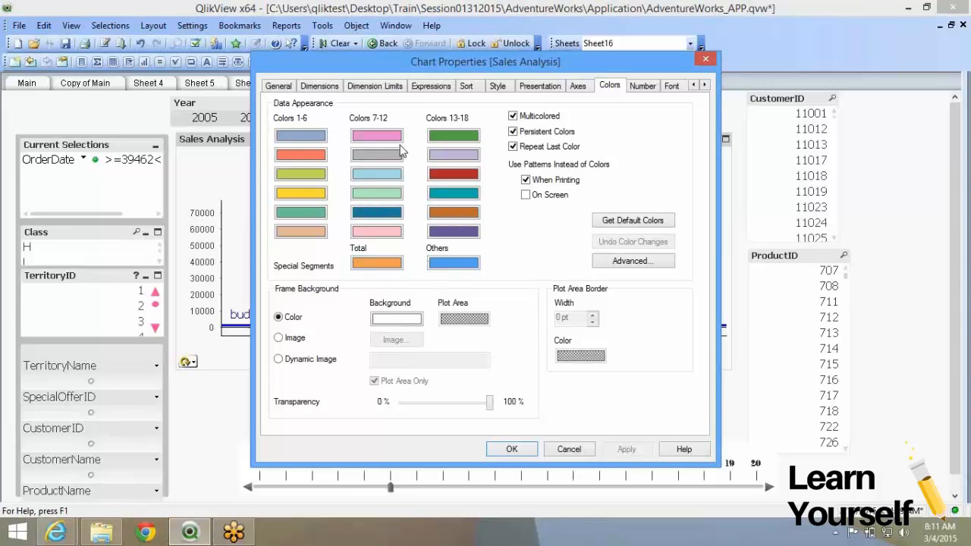
left_click(323, 88)
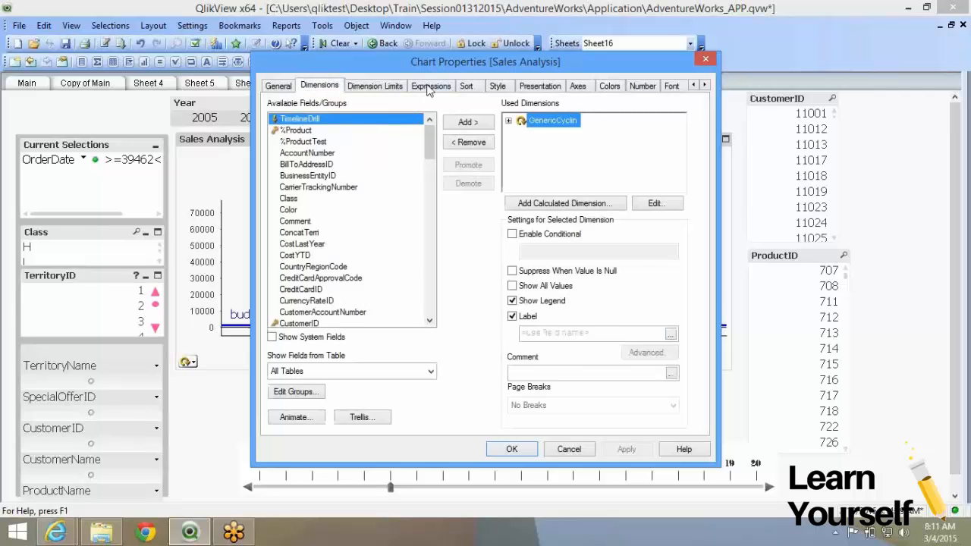
left_click(429, 88)
left_click(318, 86)
left_click(373, 85)
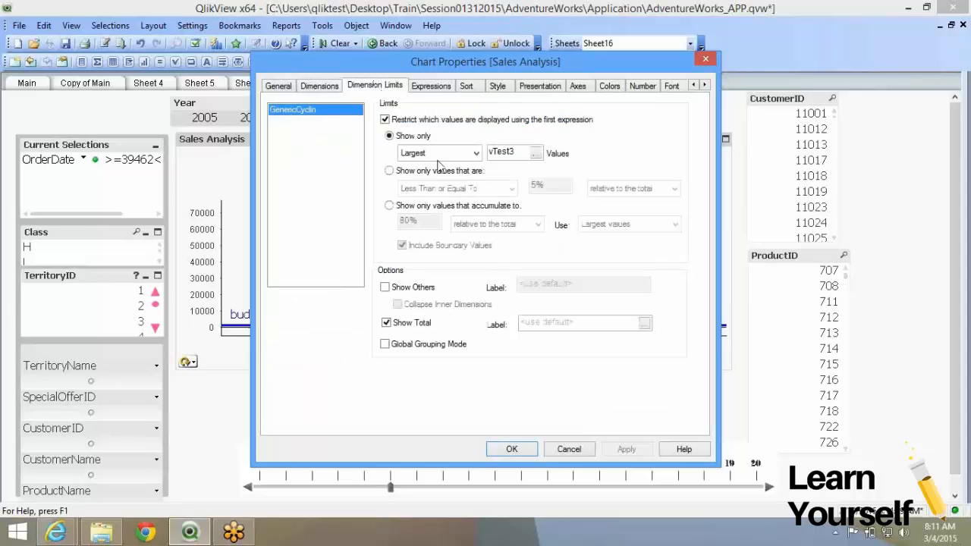
left_click(433, 87)
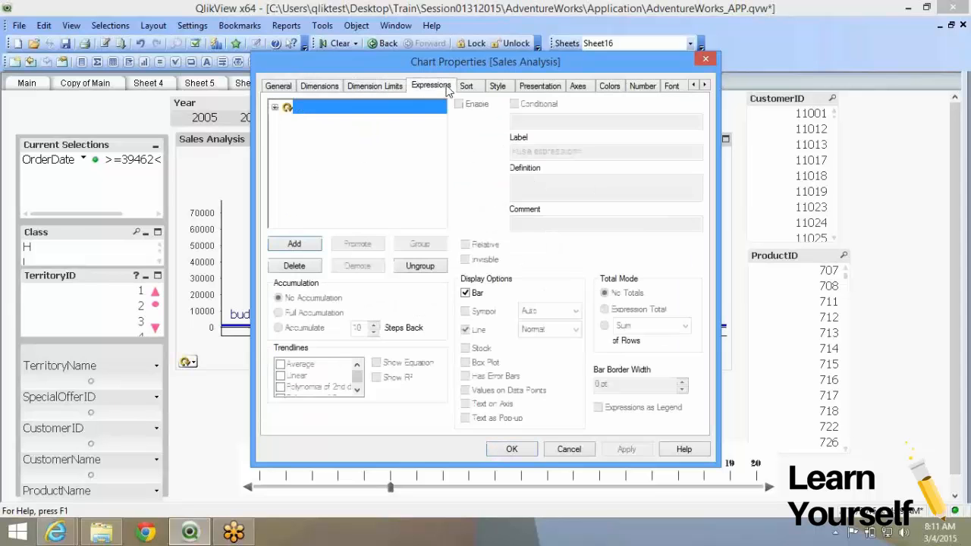
left_click(667, 86)
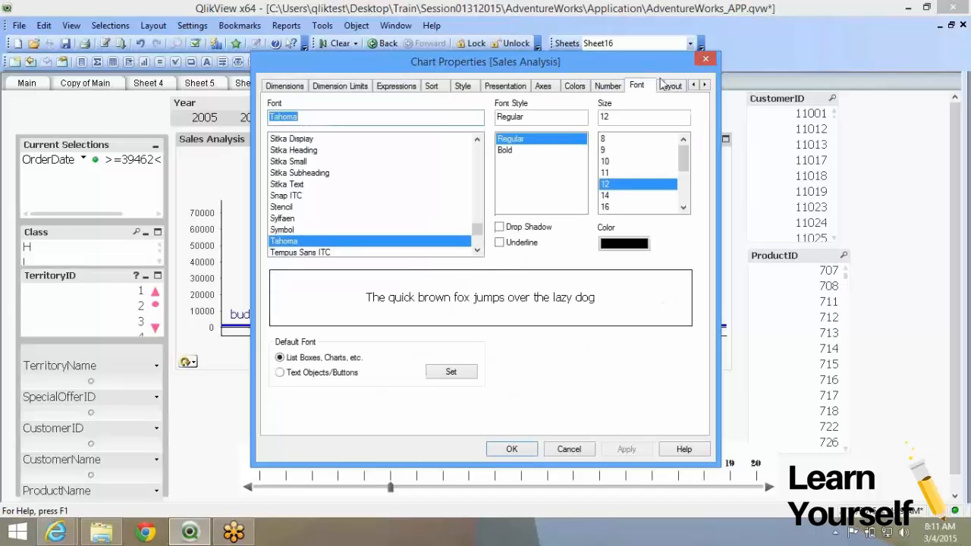
left_click(608, 85)
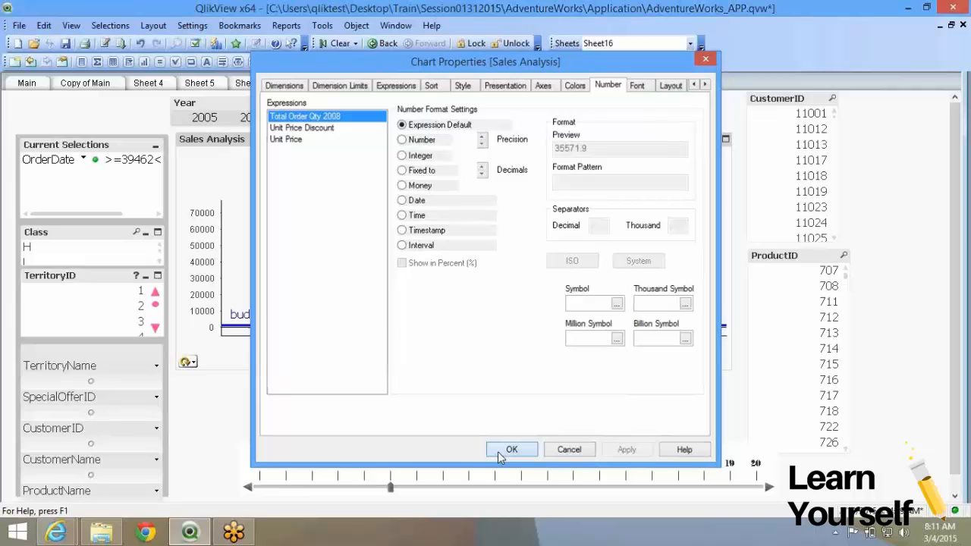
left_click(510, 450)
- Change the Sales Analysis chart from a bar chart to a line chart
right_click(316, 191)
left_click(336, 199)
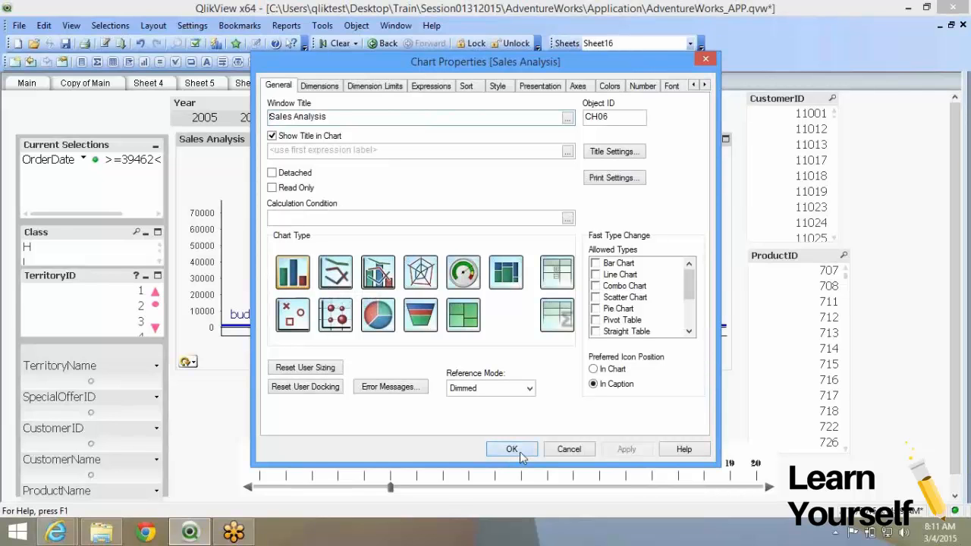
left_click(518, 451)
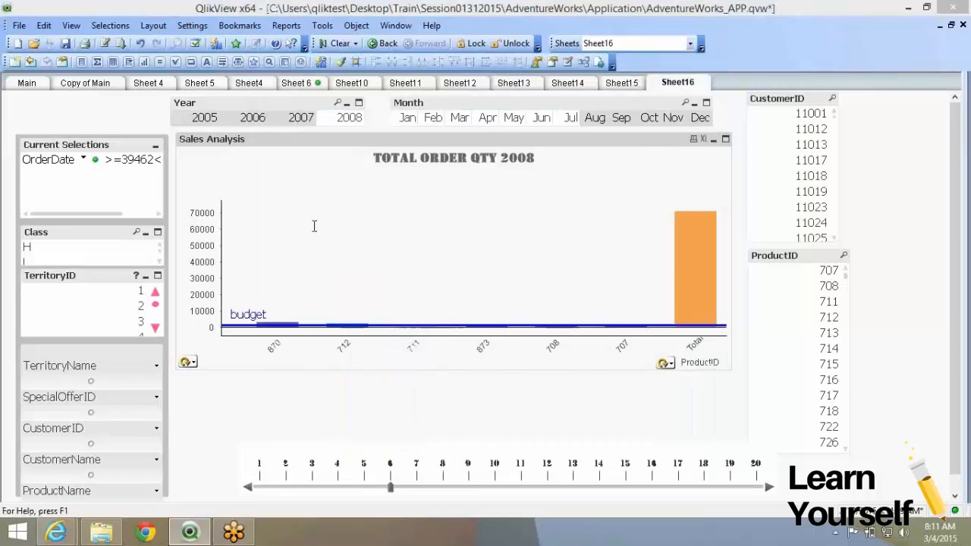
double_click(310, 218)
left_click(504, 452)
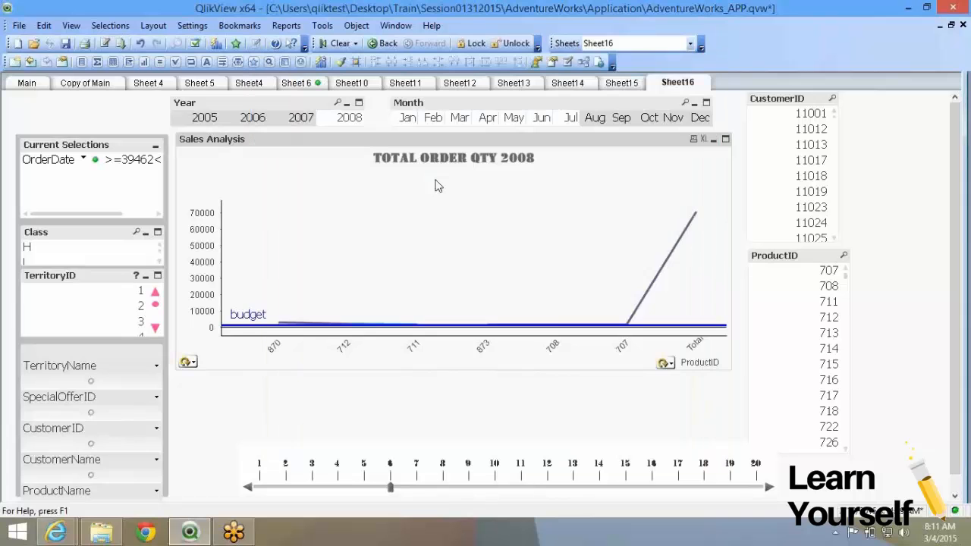
- Delete the budget reference line from the Sales Analysis line chart
right_click(435, 180)
left_click(451, 191)
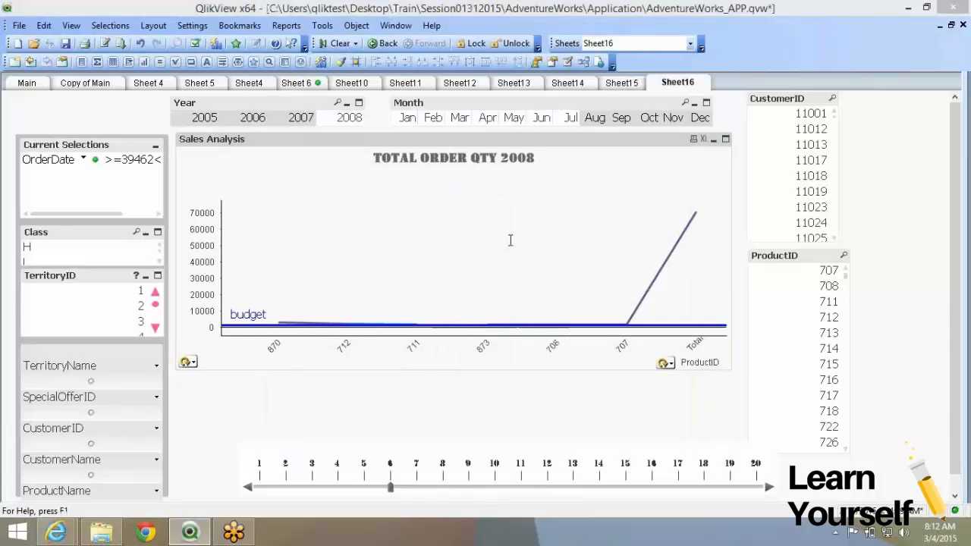
left_click(528, 87)
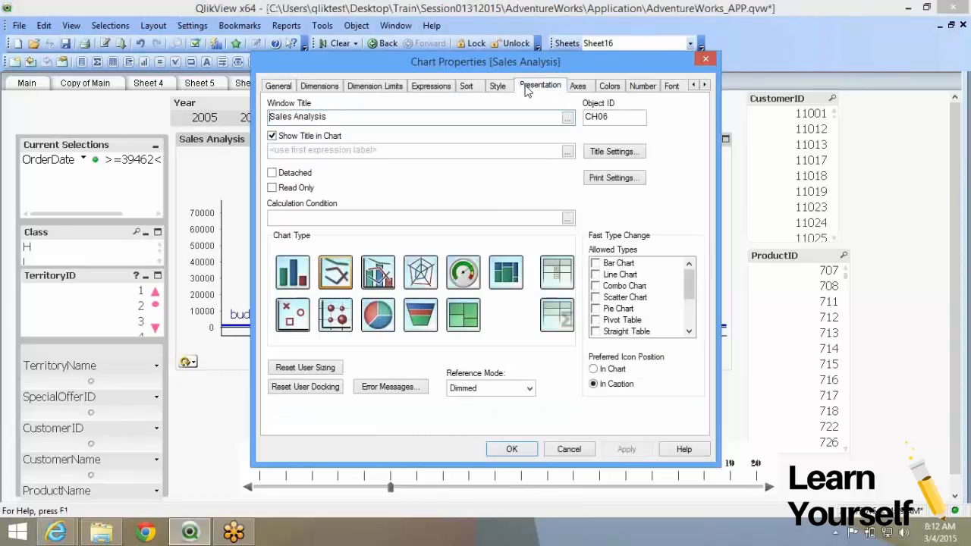
left_click(658, 330)
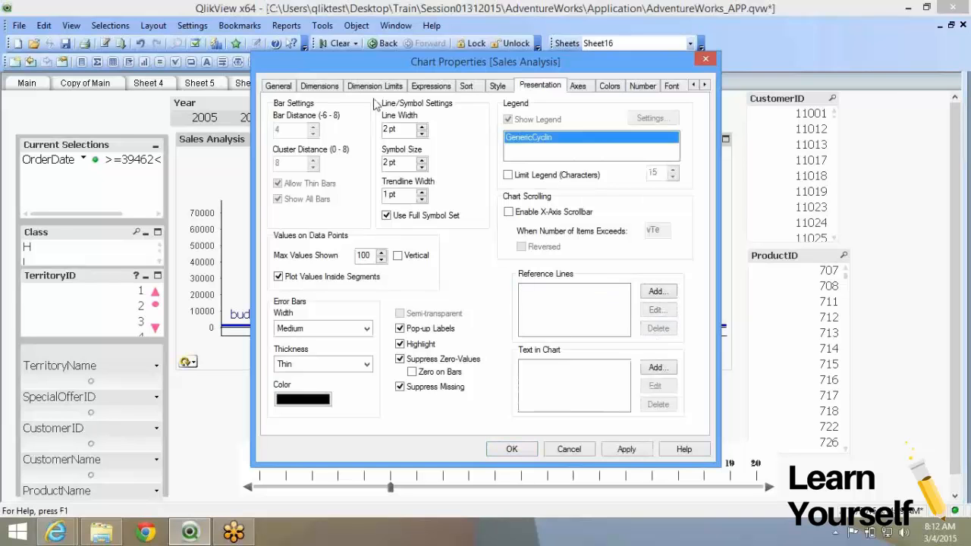
- Add StoreID as a second dimension to the Sales Analysis chart and apply the change
left_click(328, 88)
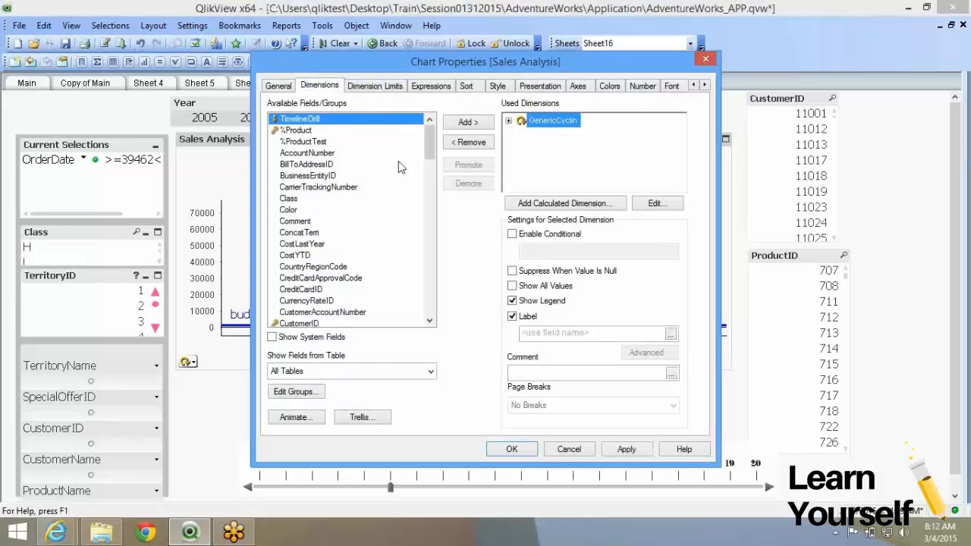
left_click(310, 210)
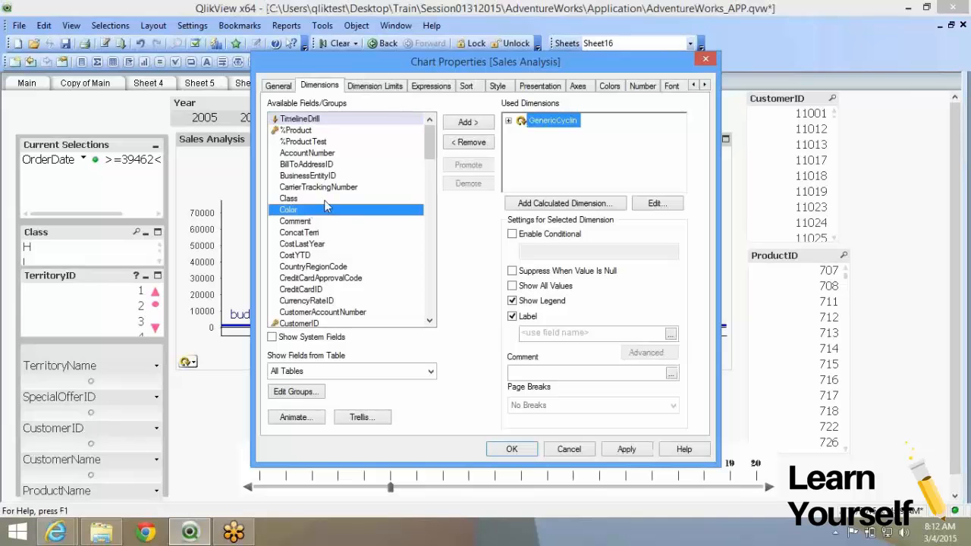
left_click_drag(431, 166, 443, 304)
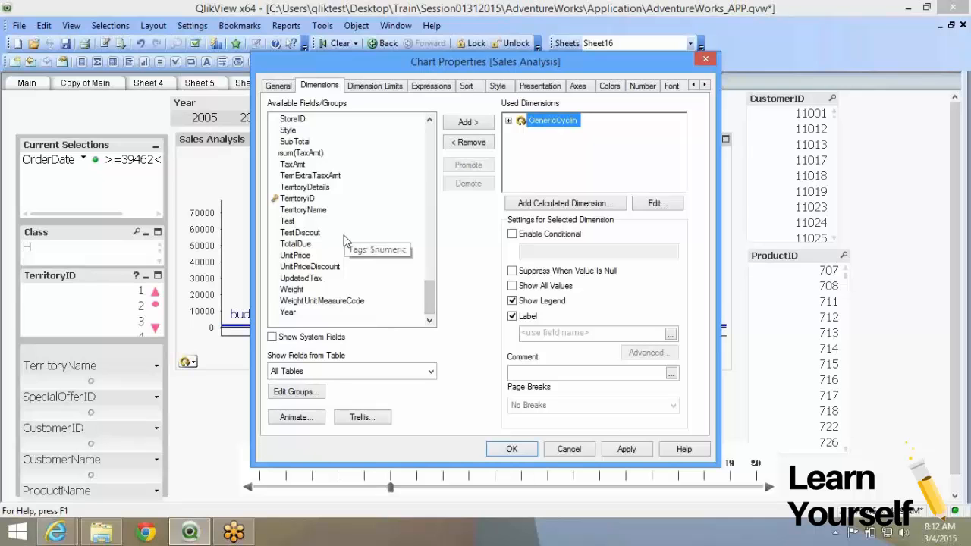
scroll(345, 242, "up", 6)
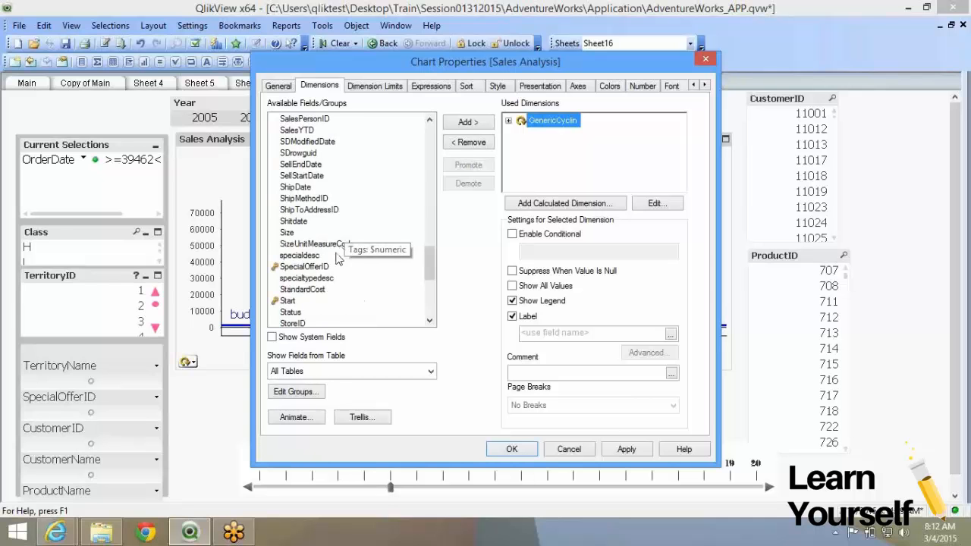
left_click(299, 324)
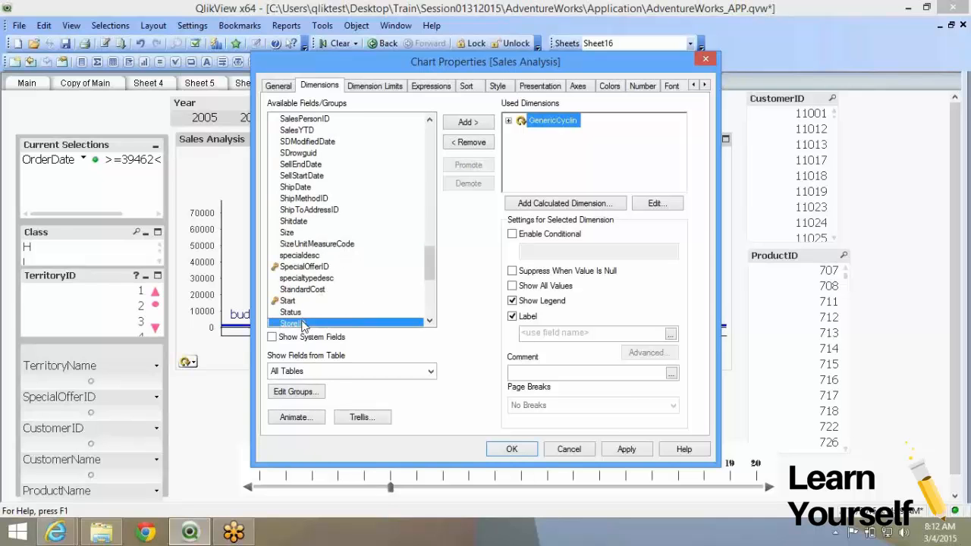
left_click(468, 124)
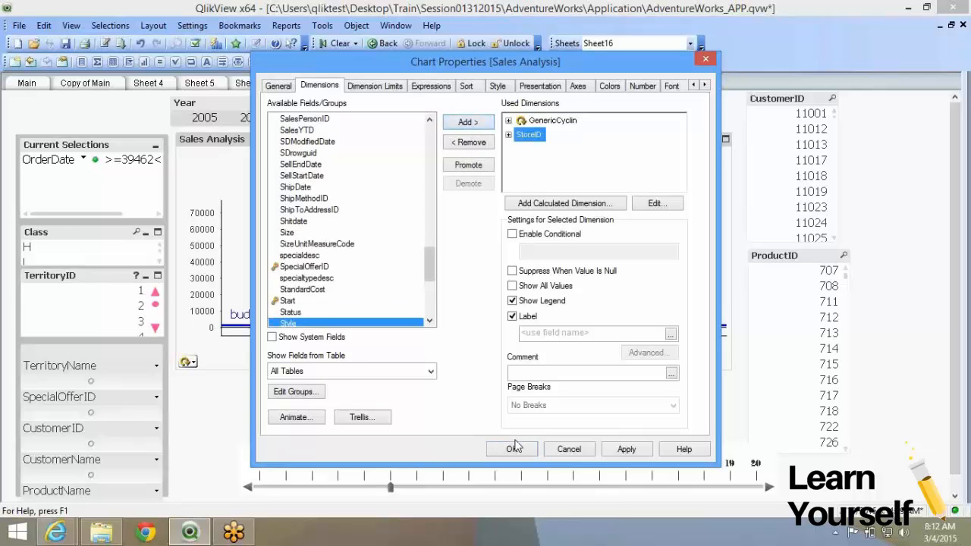
left_click(514, 449)
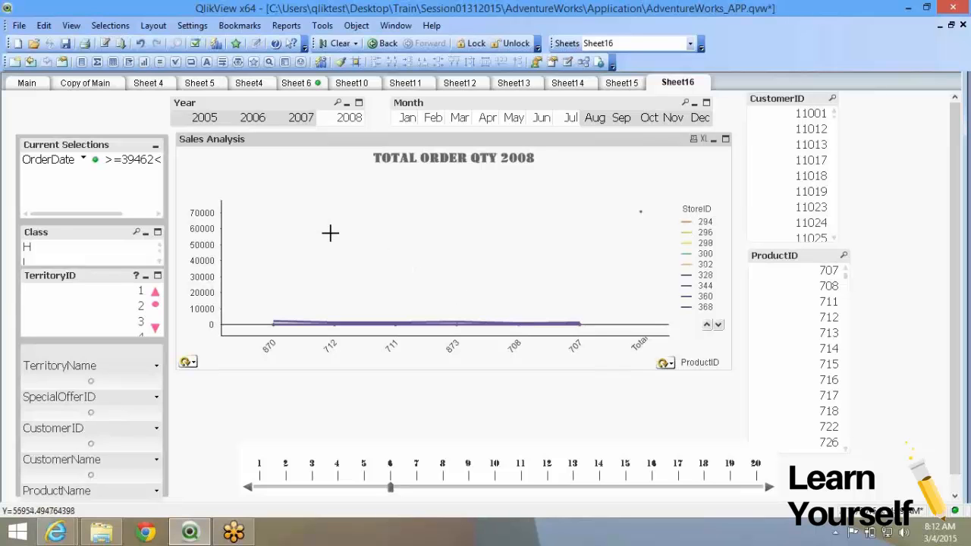
- Replace the GenericCyclin and StoreID dimensions of the Sales Analysis chart with Year
right_click(334, 240)
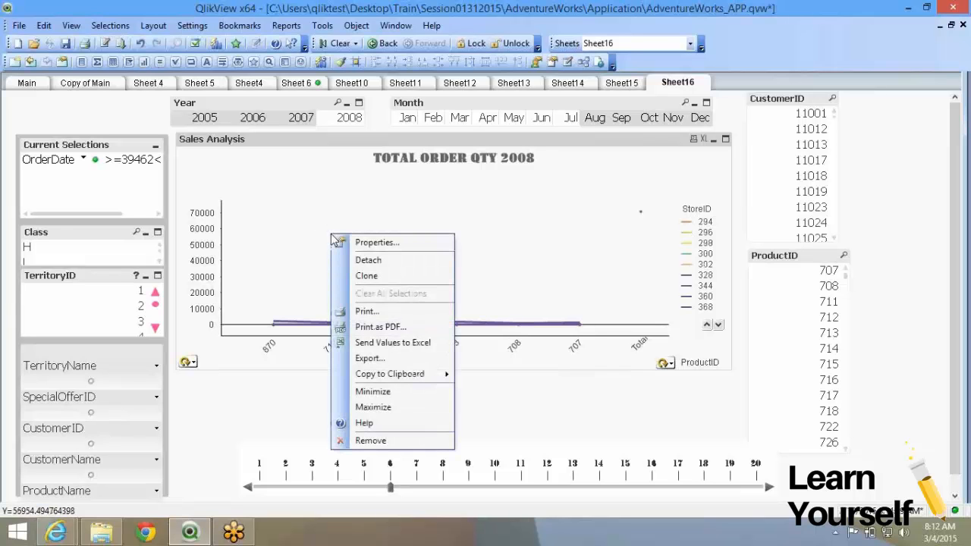
left_click(343, 243)
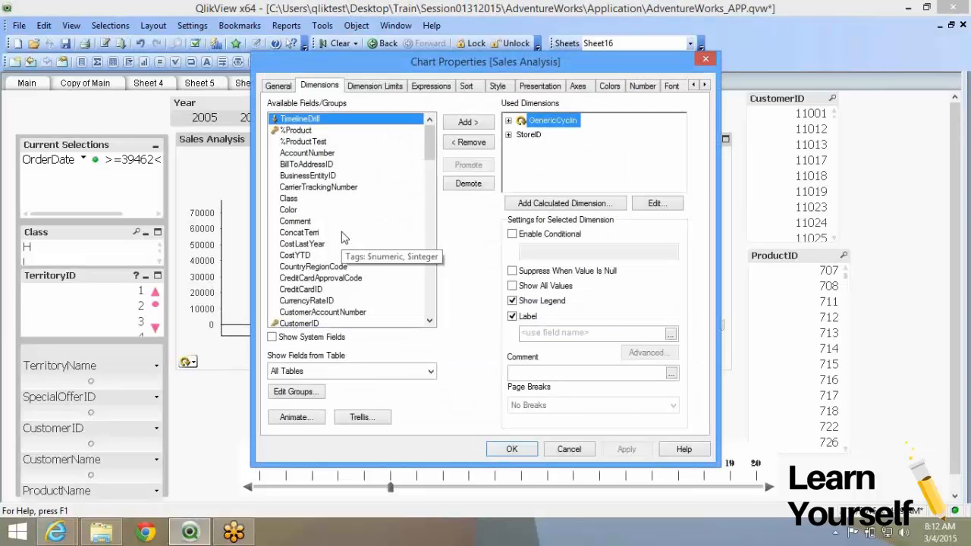
left_click(469, 142)
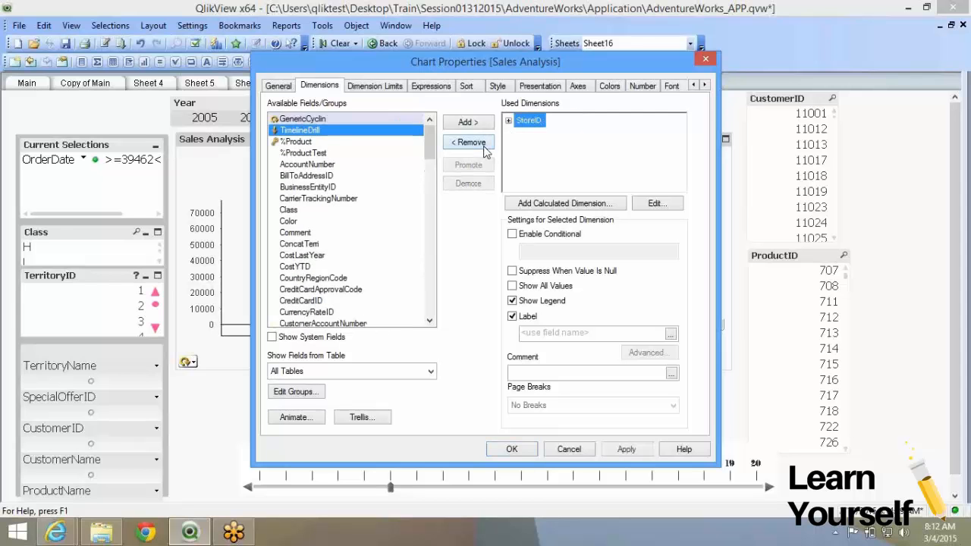
left_click(469, 142)
left_click(311, 223)
key("y")
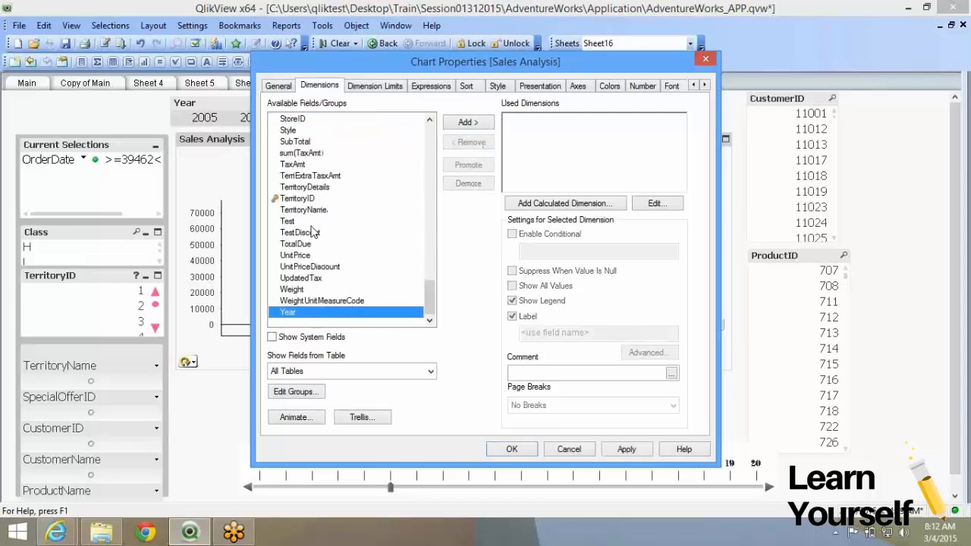
left_click(462, 129)
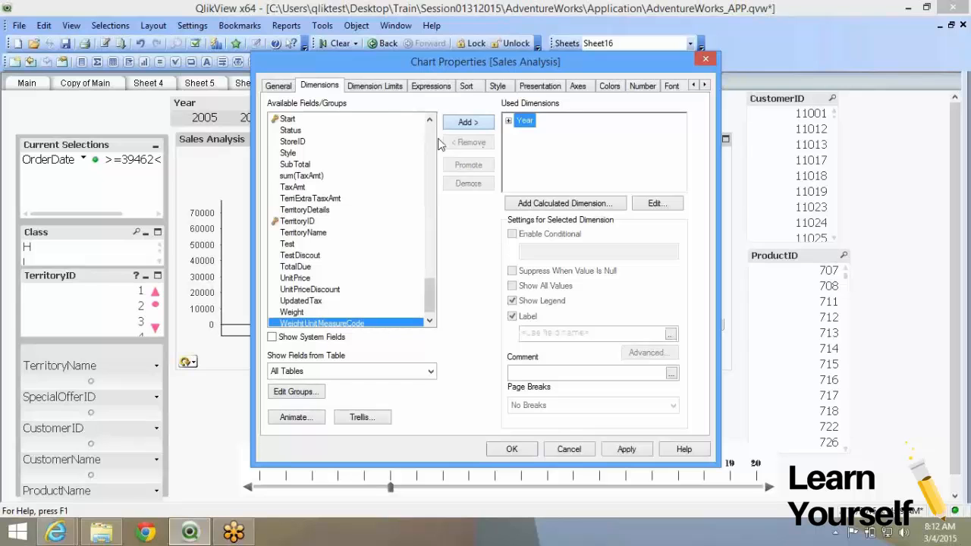
- Add ProductID as the second dimension of the Sales Analysis chart, and clear all current selections
left_click_drag(326, 164, 327, 175)
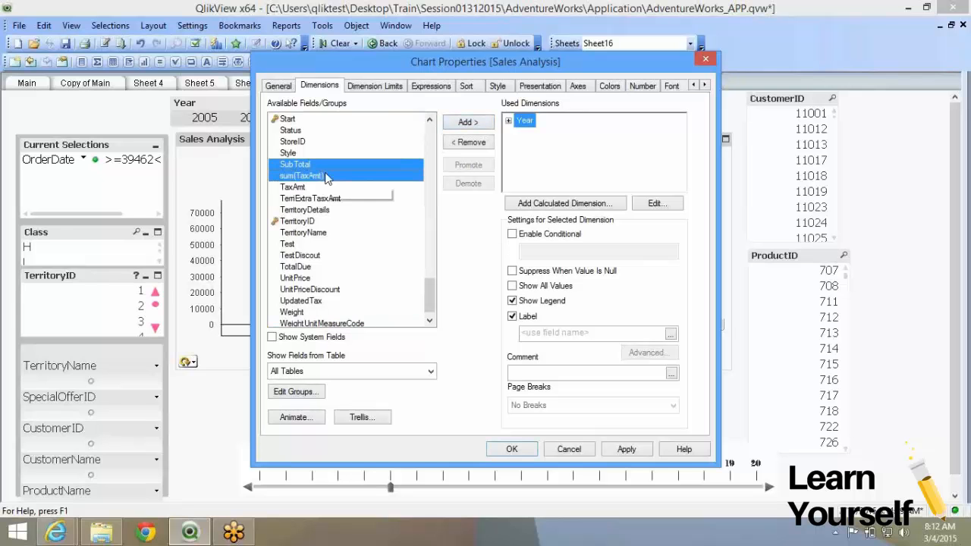
key("p")
key("r")
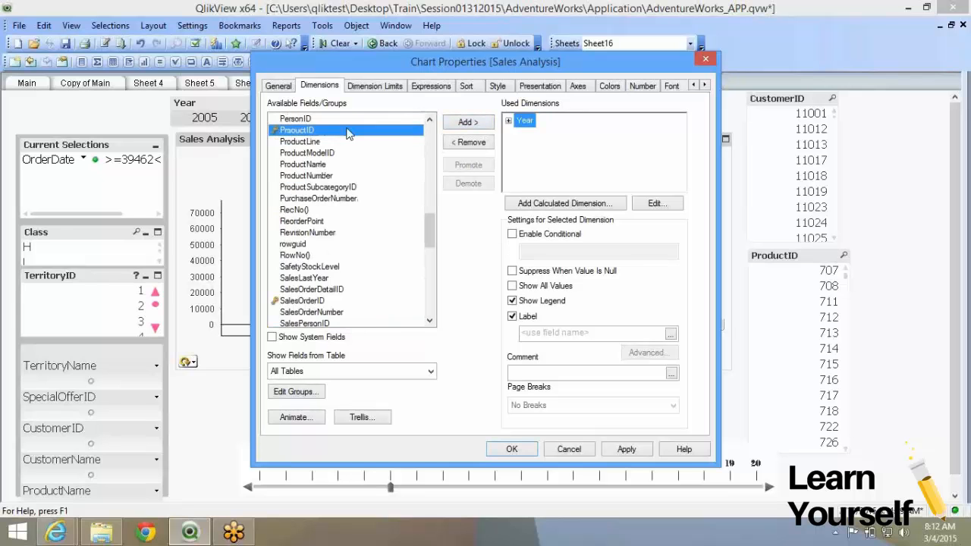
left_click(455, 123)
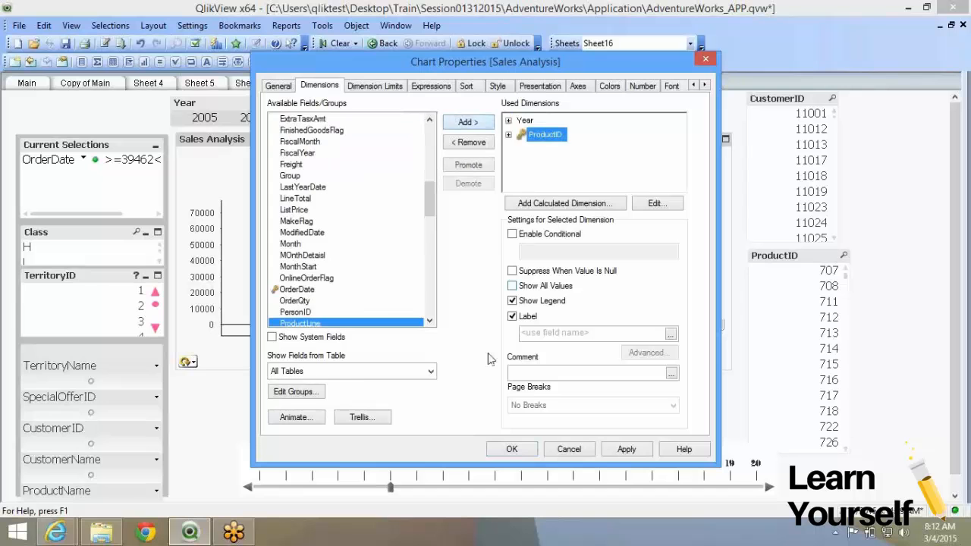
left_click(513, 449)
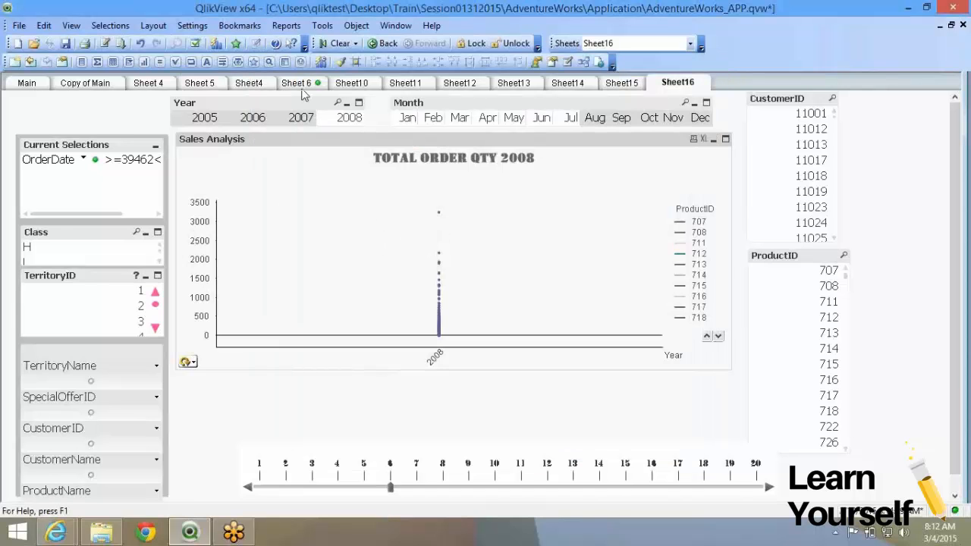
left_click(338, 44)
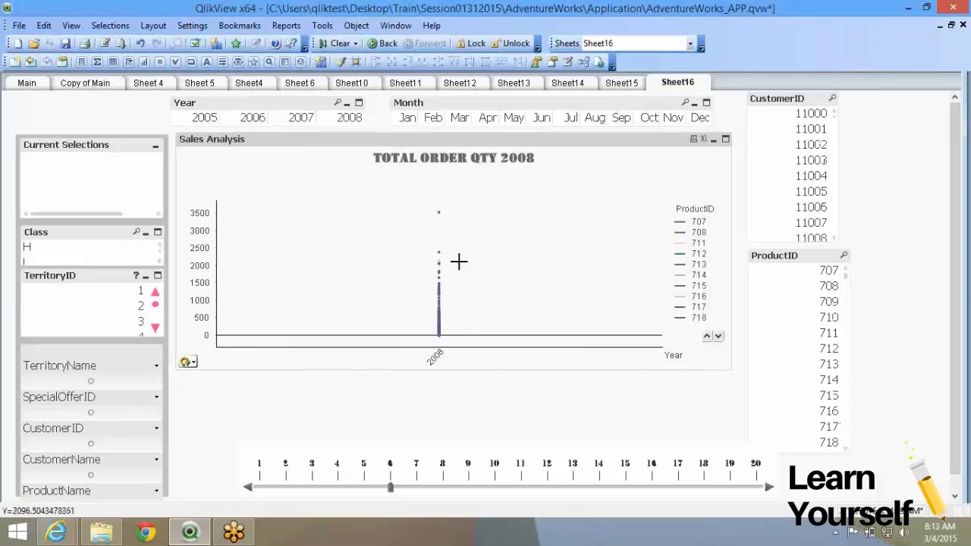
- Review the cyclic expression group in the Sales Analysis chart's properties and close them without changes
right_click(458, 261)
left_click(476, 269)
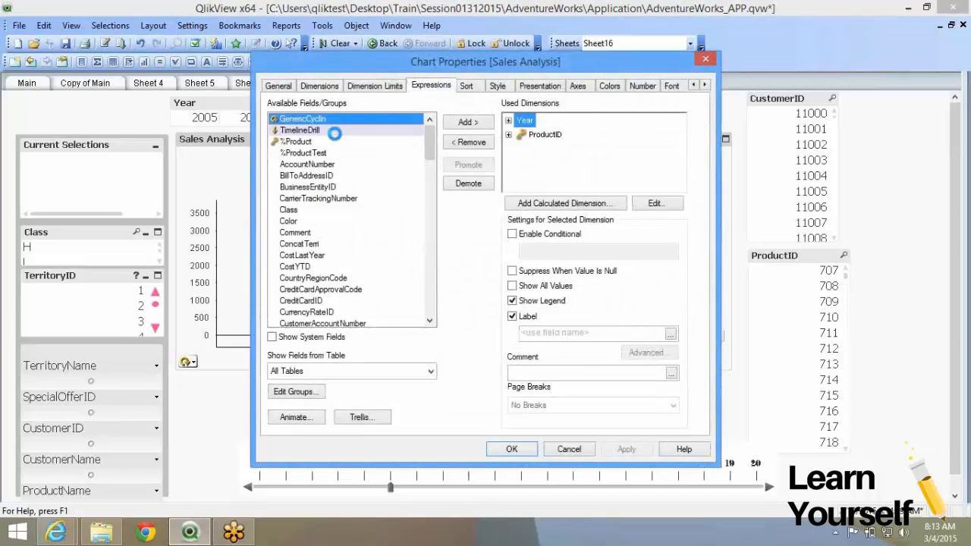
left_click(275, 107)
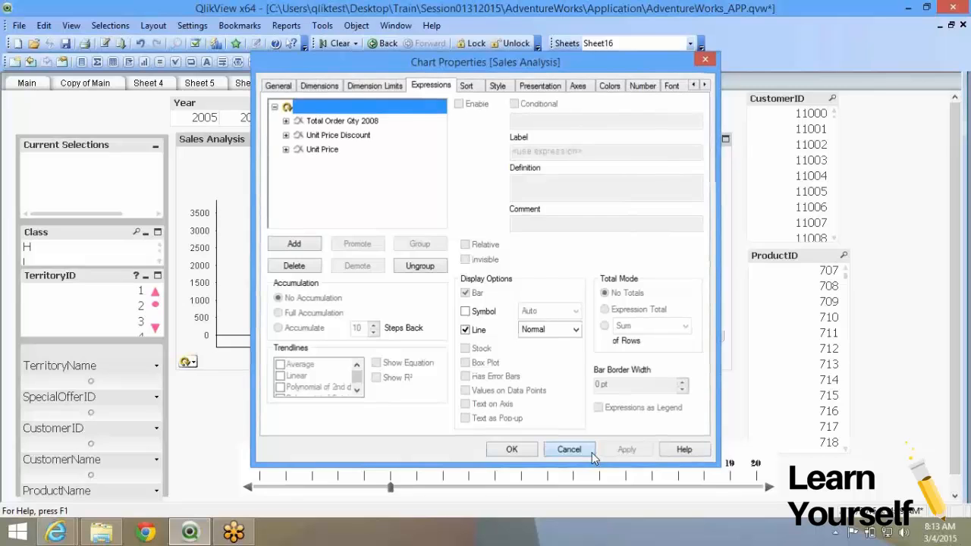
left_click(569, 450)
- Make a copy of Sheet15 and turn off the first-dimension animation in the copied Sales Analysis chart
right_click(709, 192)
left_click(755, 248)
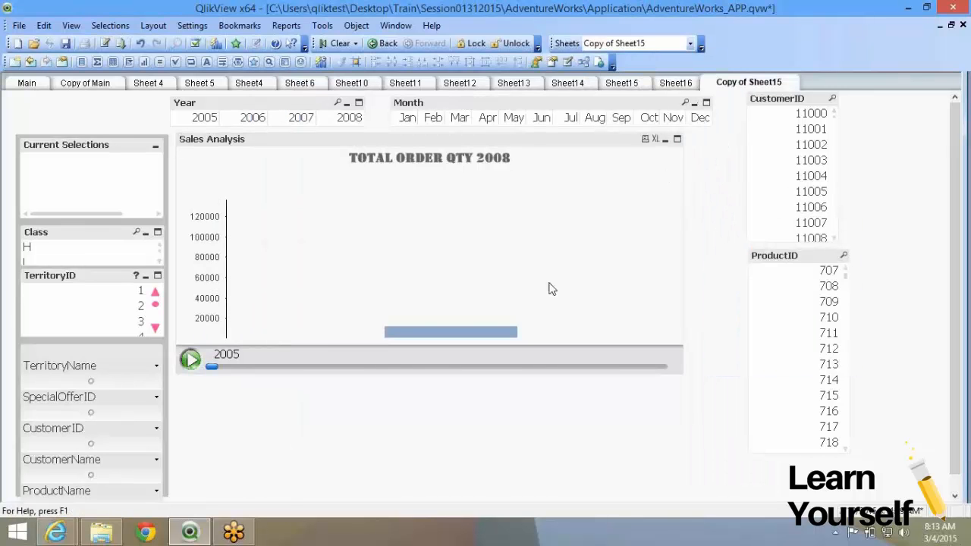
right_click(408, 238)
left_click(412, 240)
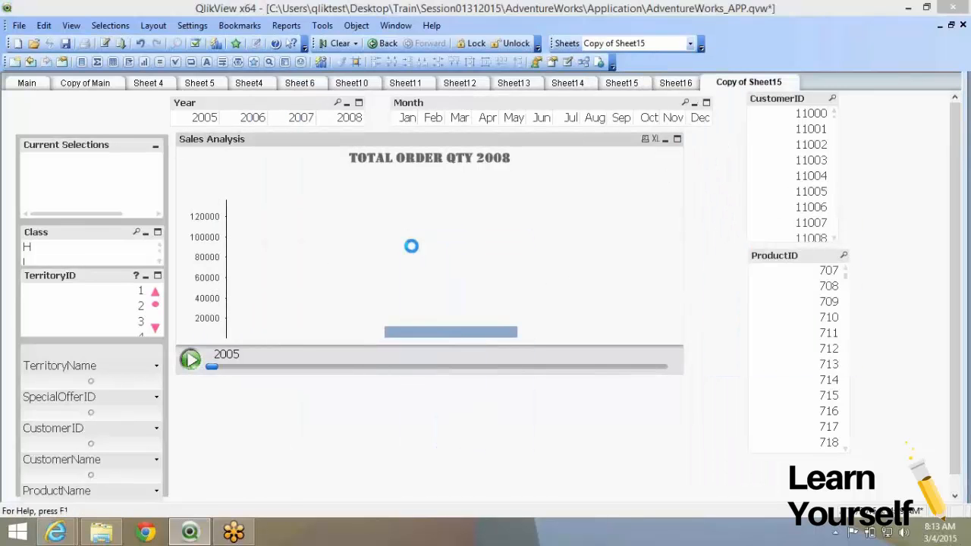
left_click(319, 85)
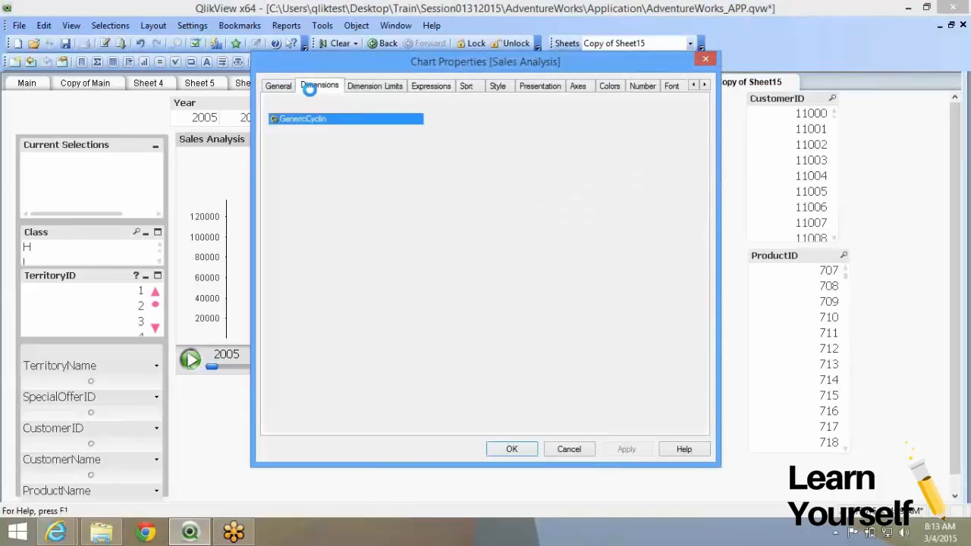
left_click(317, 418)
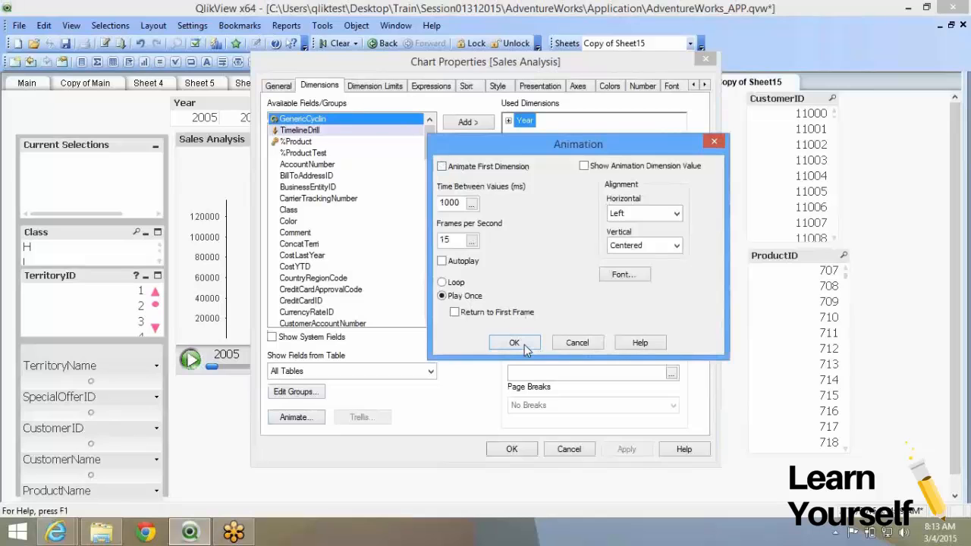
left_click(523, 345)
- Add ProductID as a second dimension after Year in the copied Sales Analysis chart, keeping its Sum (OrderQty) expression
left_click(360, 213)
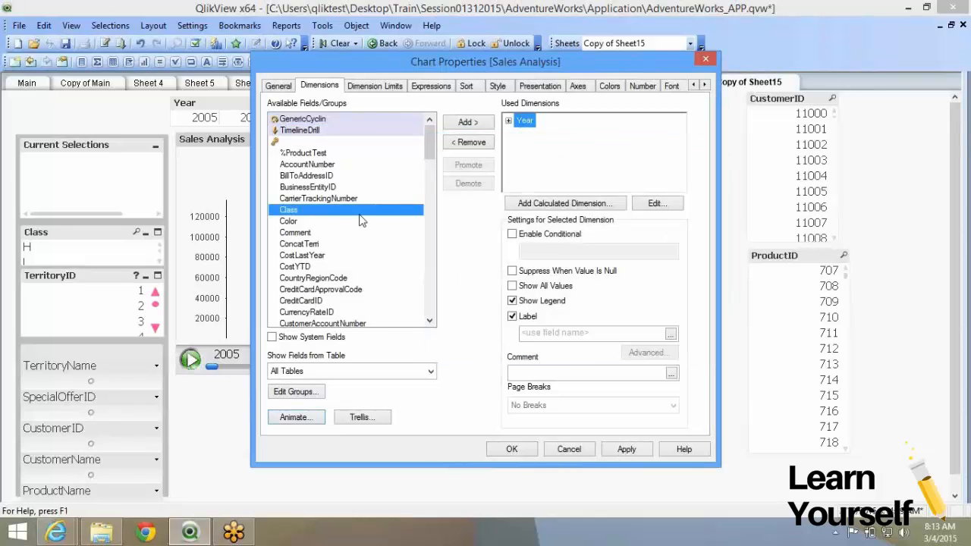
key("p")
scroll(360, 220, "down", 5)
left_click(328, 154)
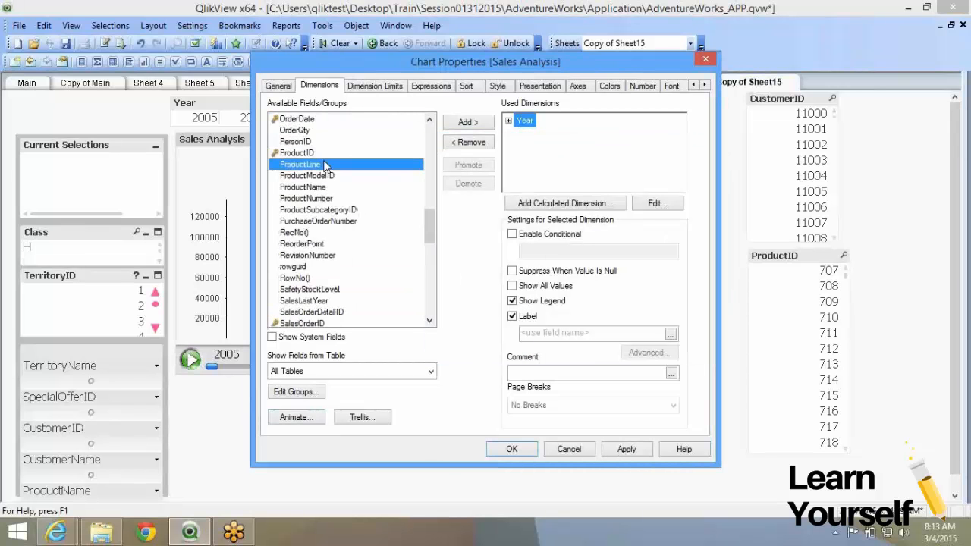
left_click(468, 123)
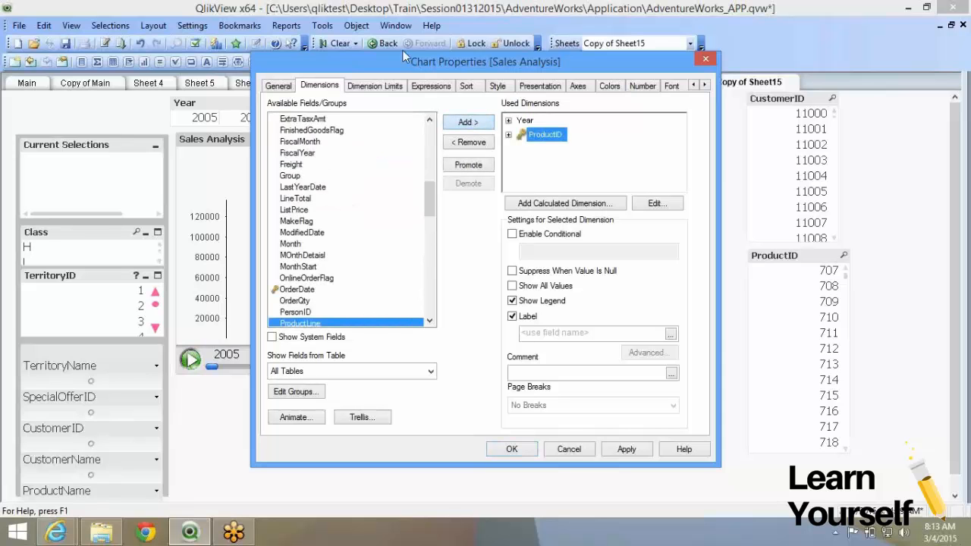
left_click(423, 88)
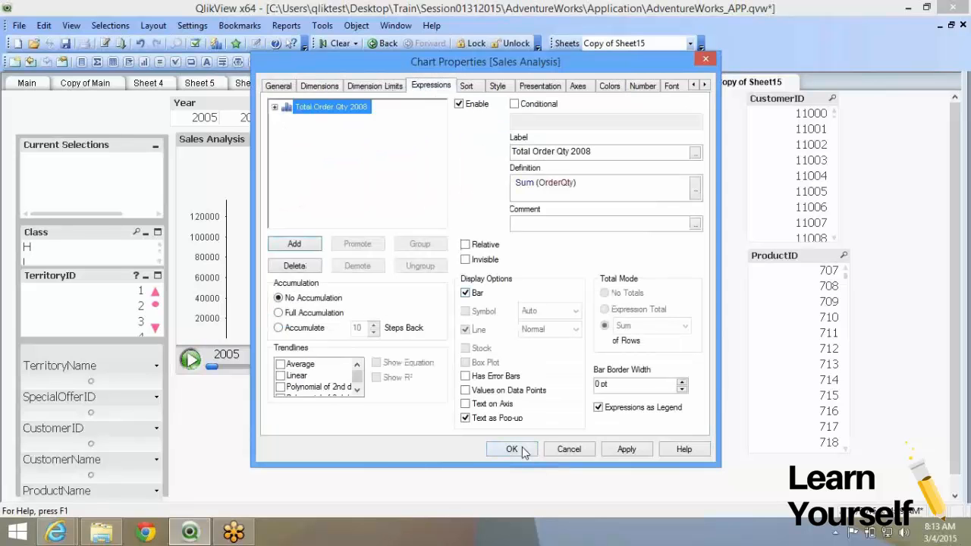
left_click(521, 451)
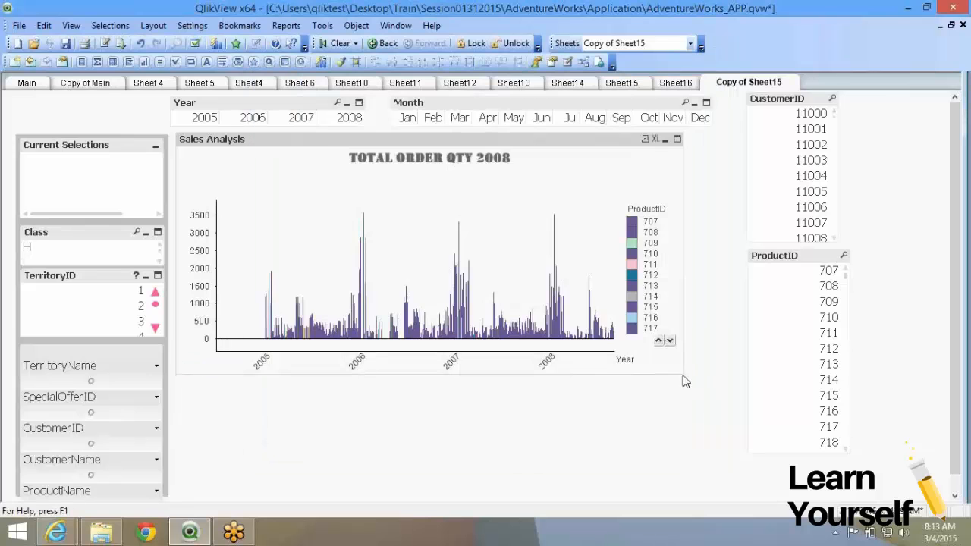
- Change the Year and ProductID Sales Analysis chart on Copy of Sheet15 from a bar chart to a line chart
right_click(490, 207)
left_click(533, 217)
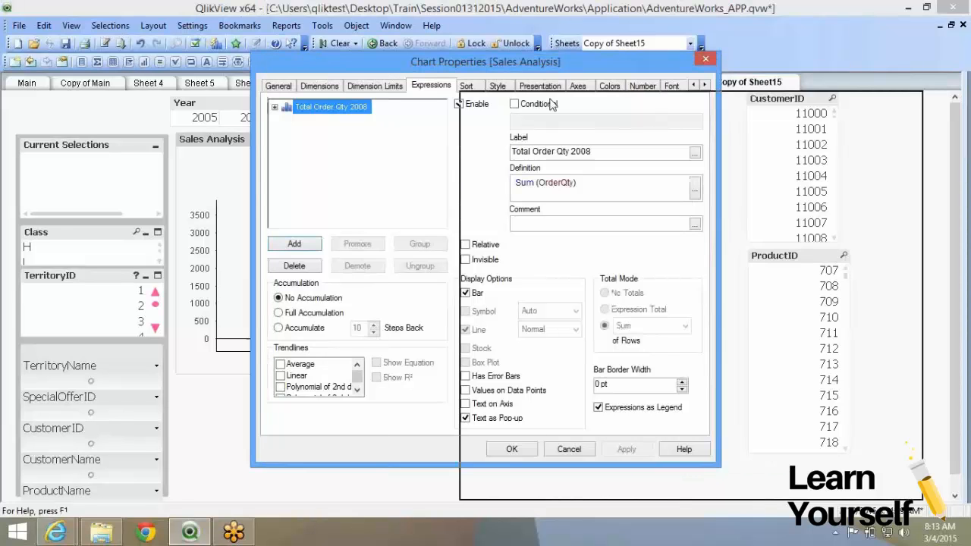
left_click(486, 123)
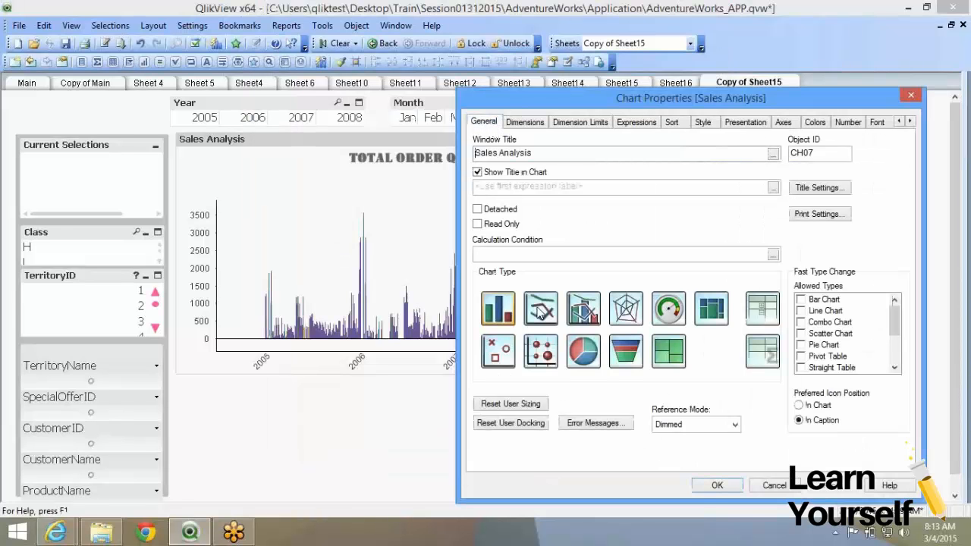
left_click(714, 485)
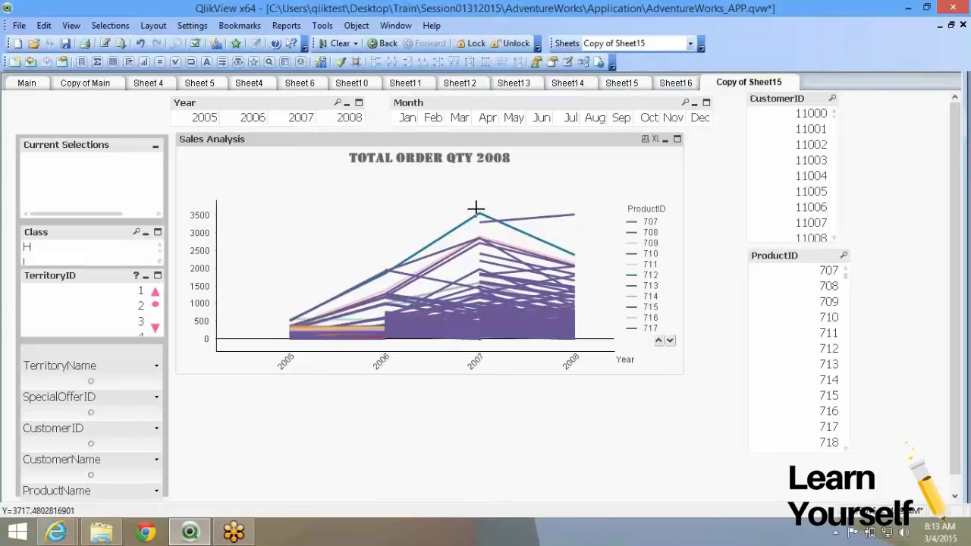
mouse_move(478, 212)
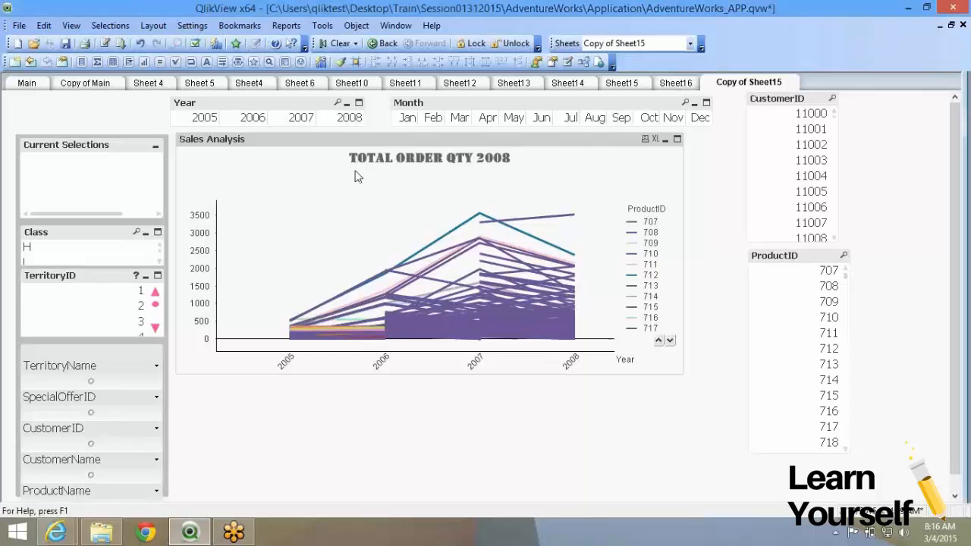
- Review the line chart's general, dimension, expression, sort, style, presentation, axes and colour properties, and close them without changes
right_click(358, 177)
left_click(372, 180)
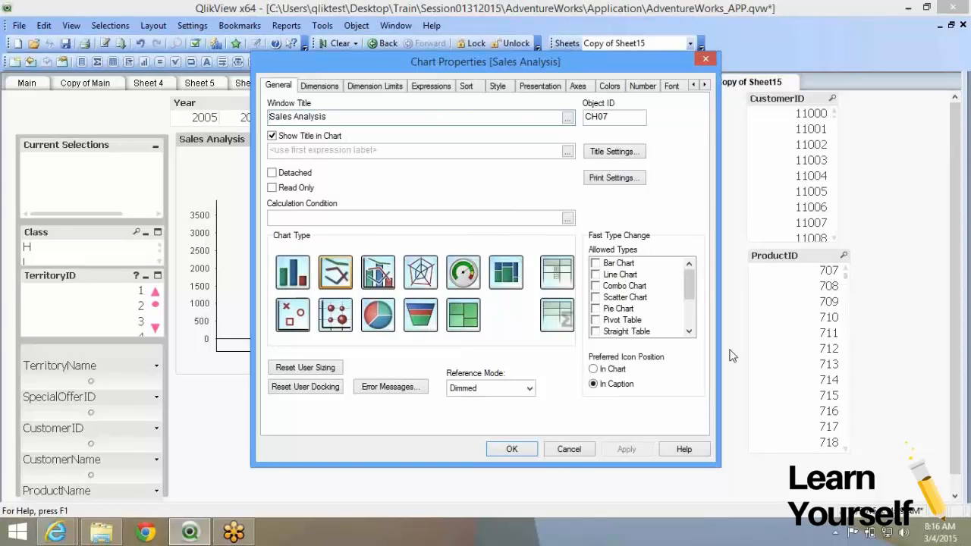
left_click(854, 399)
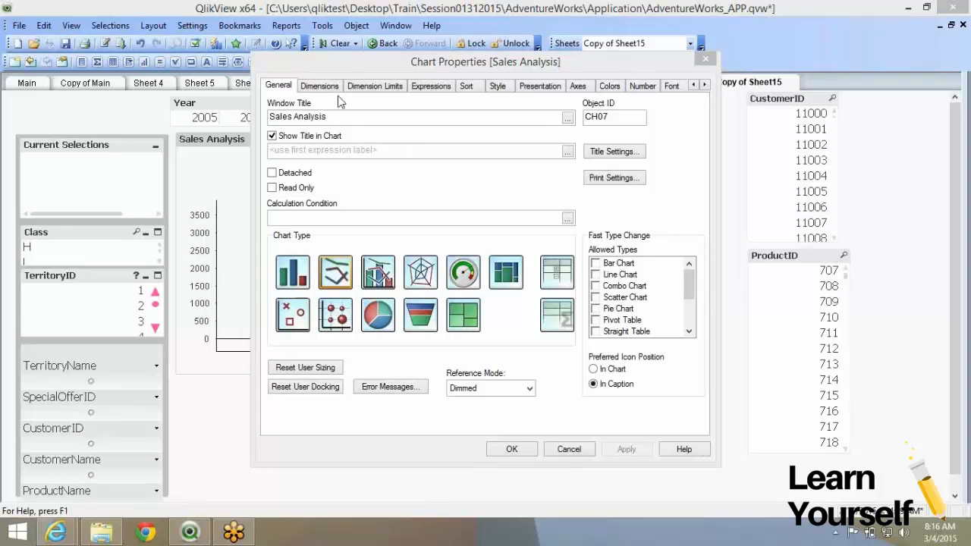
left_click(320, 86)
left_click(287, 87)
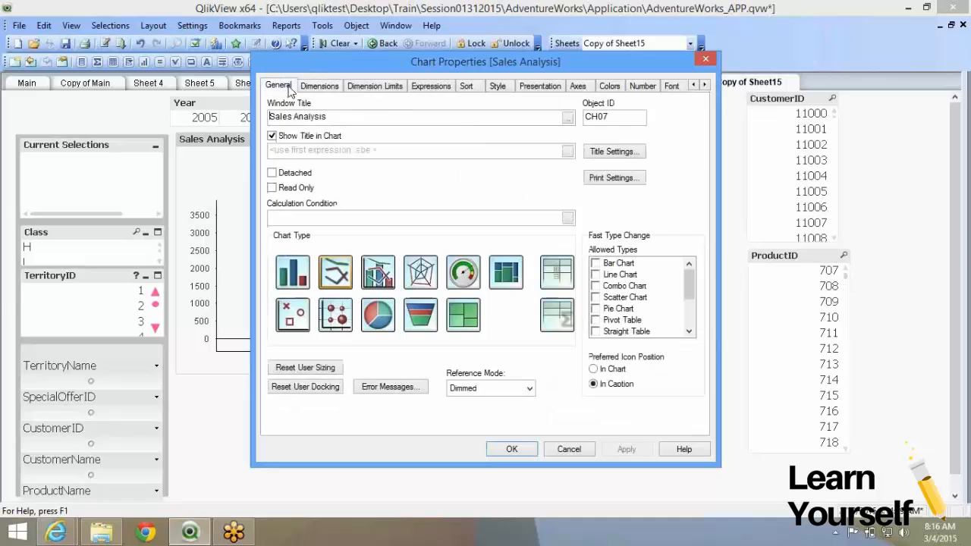
left_click(507, 449)
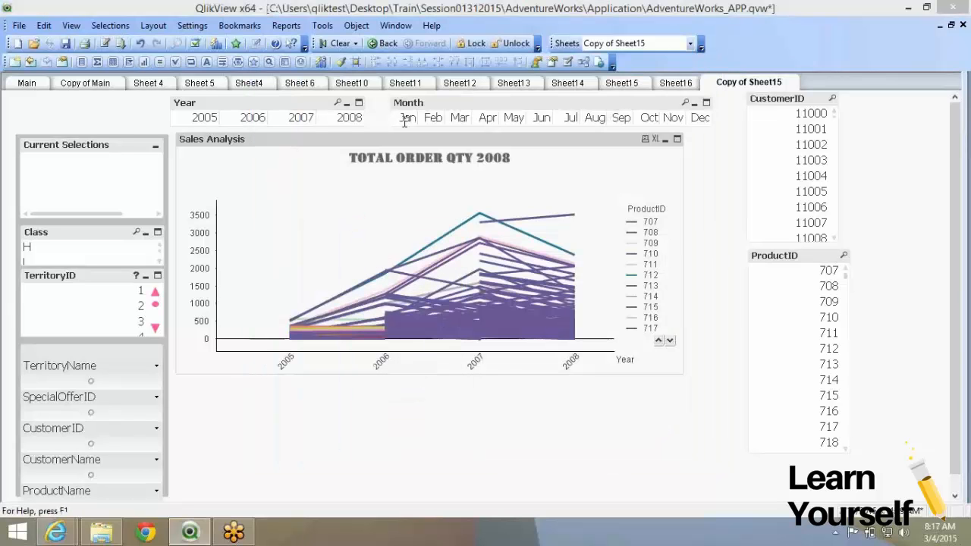
left_click(322, 87)
left_click(402, 89)
left_click(440, 90)
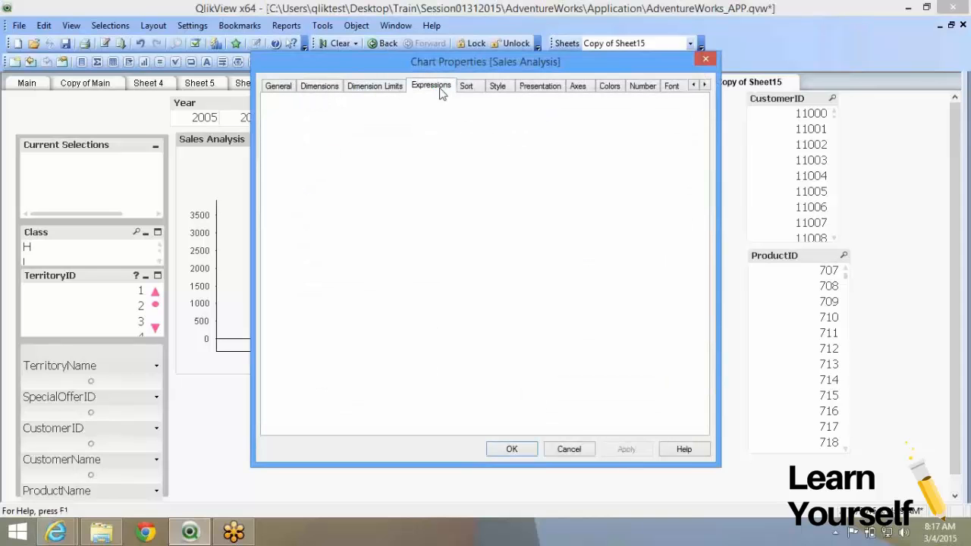
left_click(466, 88)
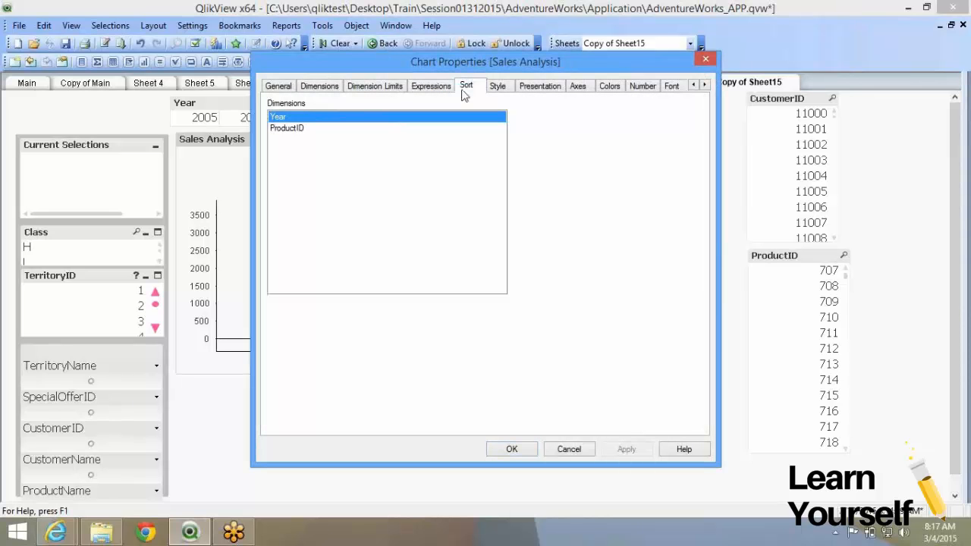
left_click(501, 88)
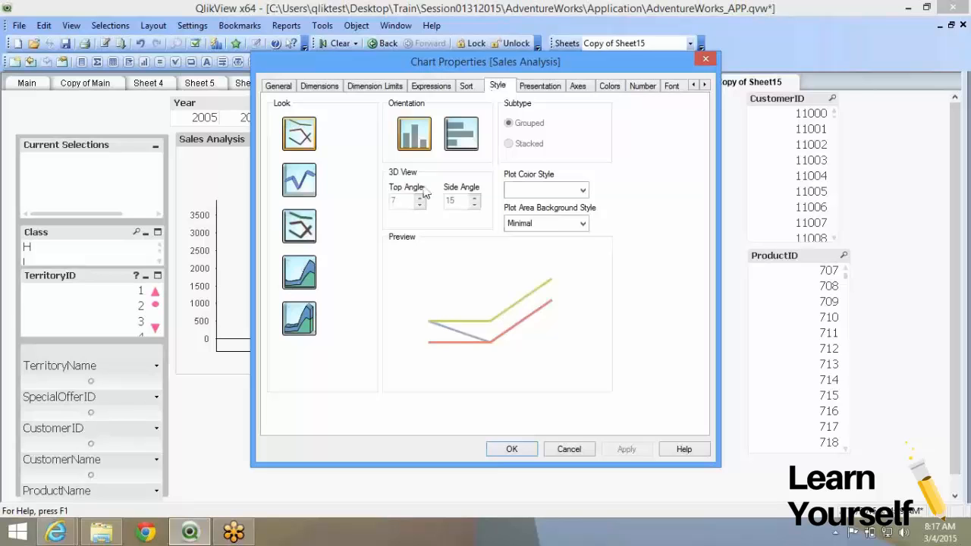
left_click(539, 86)
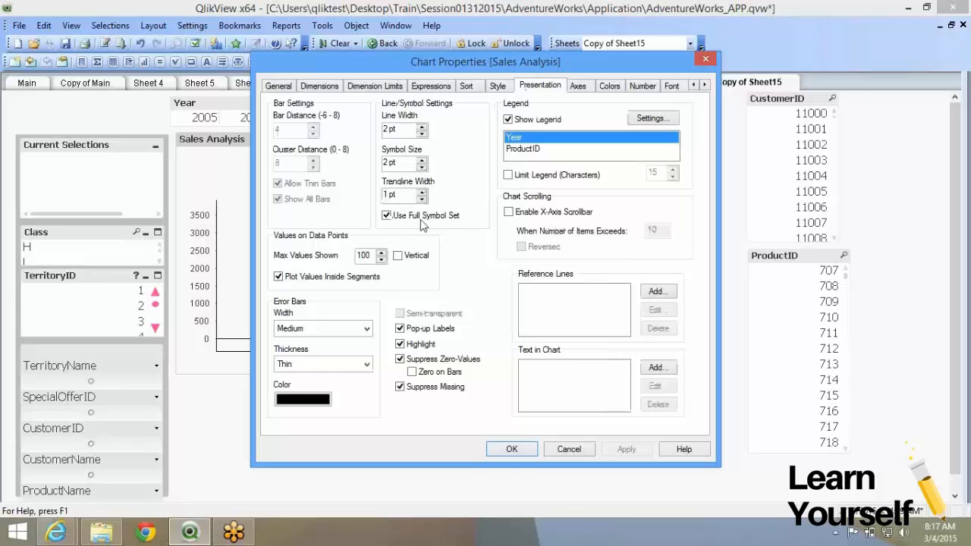
left_click(578, 85)
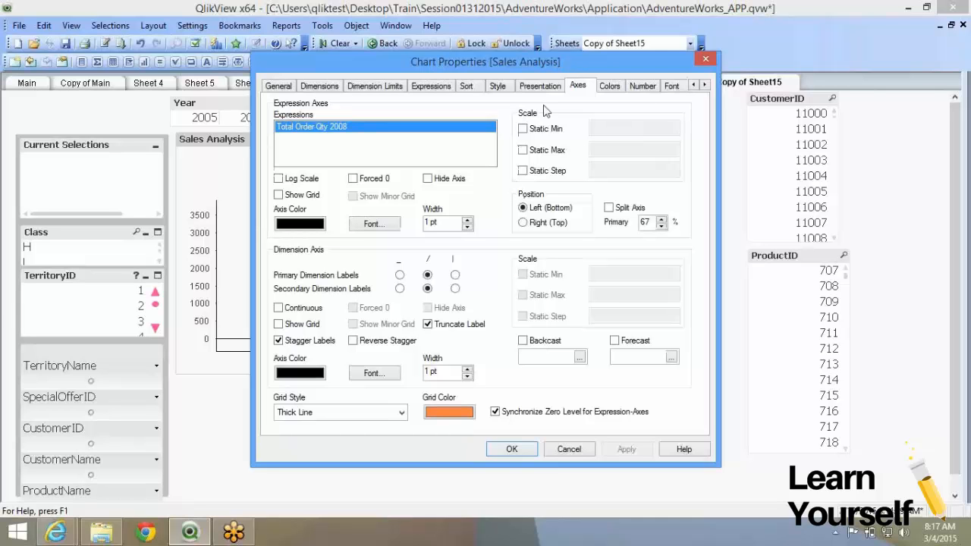
left_click(610, 86)
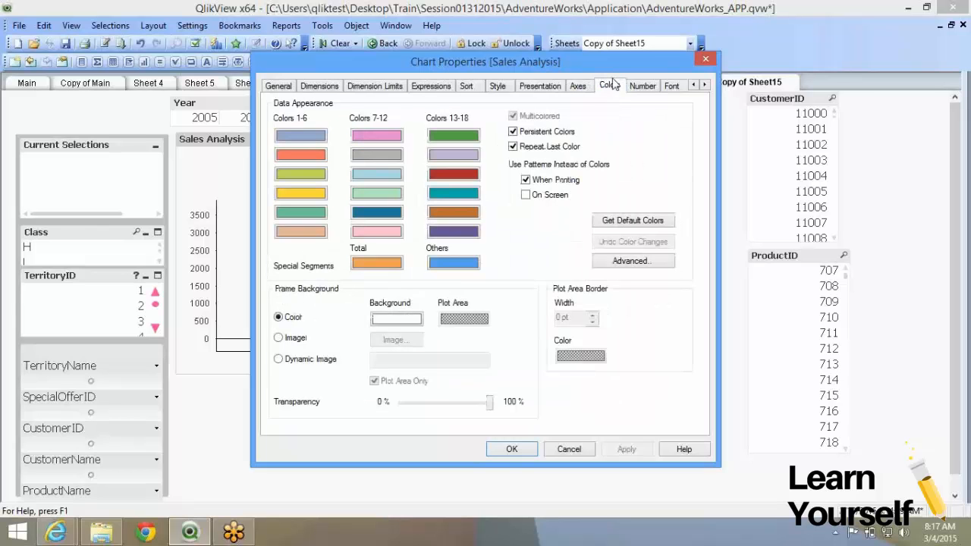
left_click(414, 86)
left_click(336, 90)
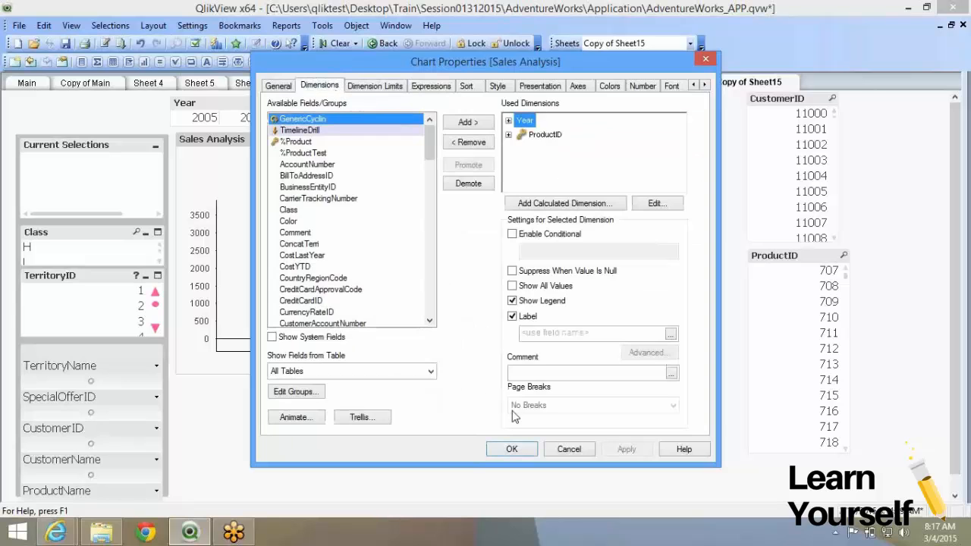
left_click(513, 450)
- Enlarge the Sales Analysis line chart downward and slightly wider, and rename its sheet to Sheet17
left_click_drag(682, 372, 694, 460)
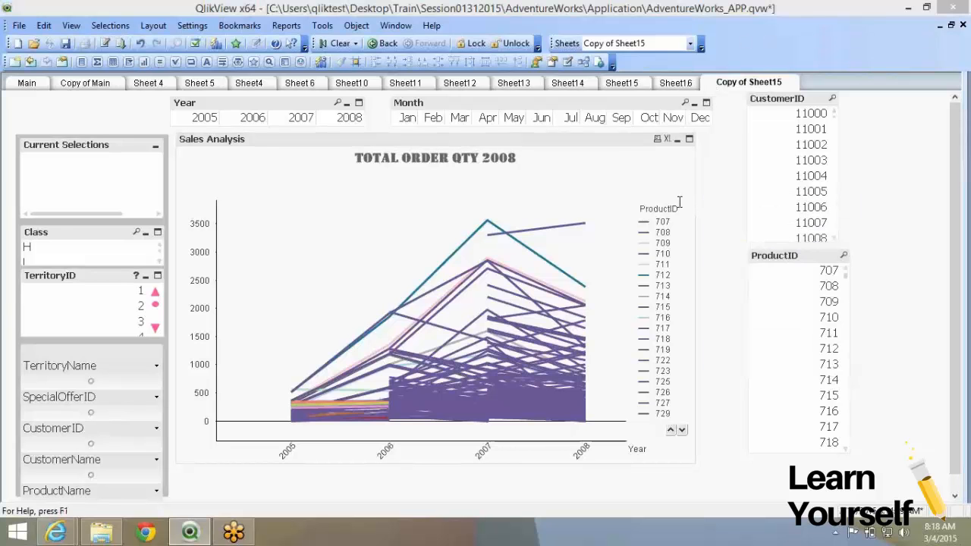
left_click_drag(307, 136, 253, 135)
key("BackSpace")
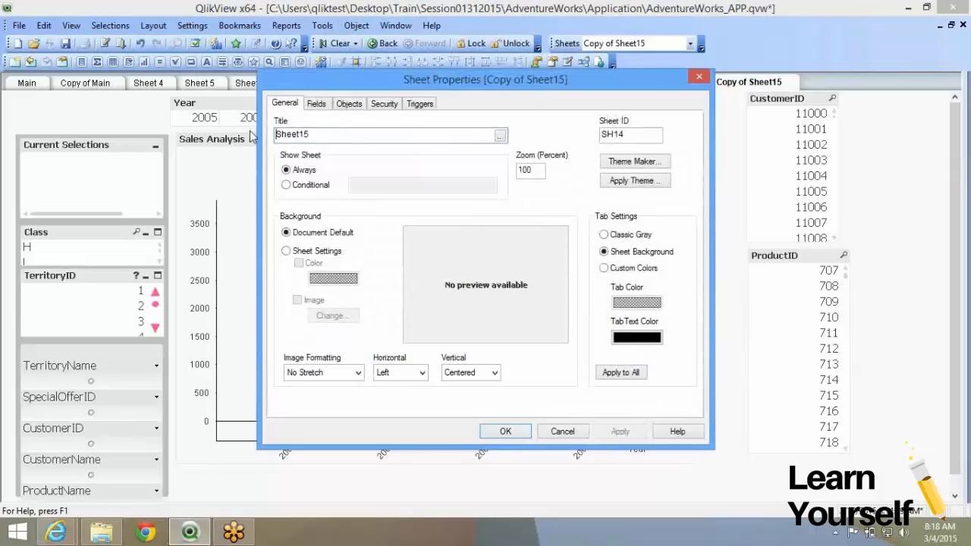
key("End")
key("BackSpace")
key("Return")
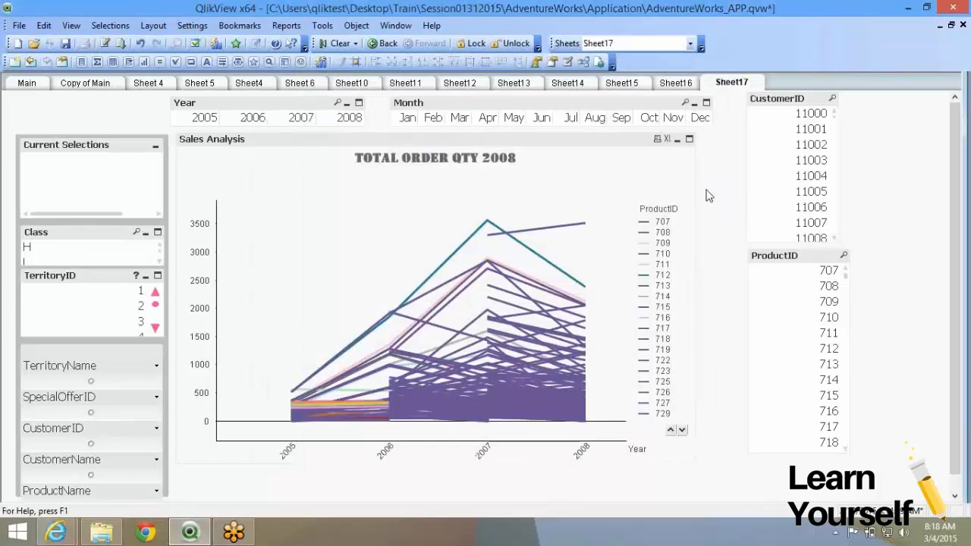
- Make a copy of Sheet17 and title the new sheet Copy of Sheet18
right_click(705, 196)
left_click(751, 245)
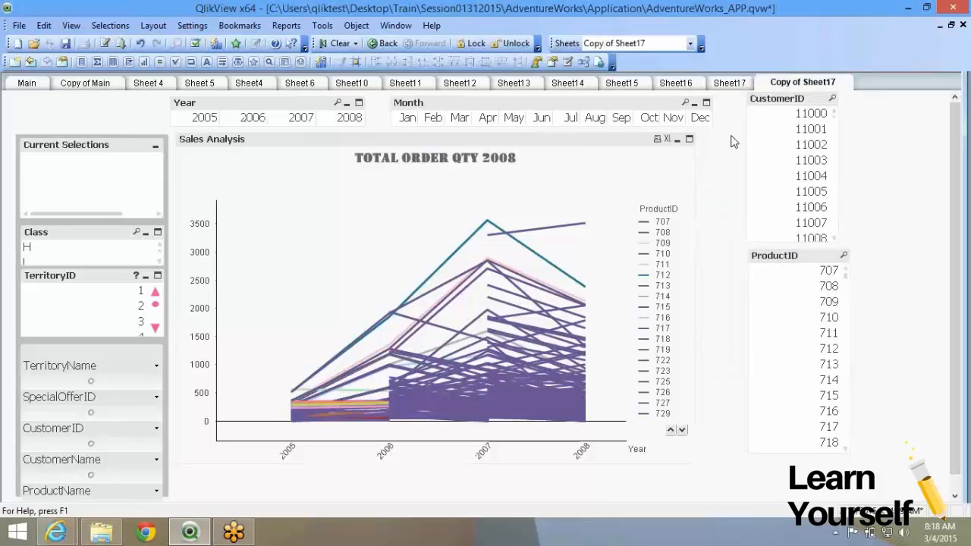
right_click(722, 173)
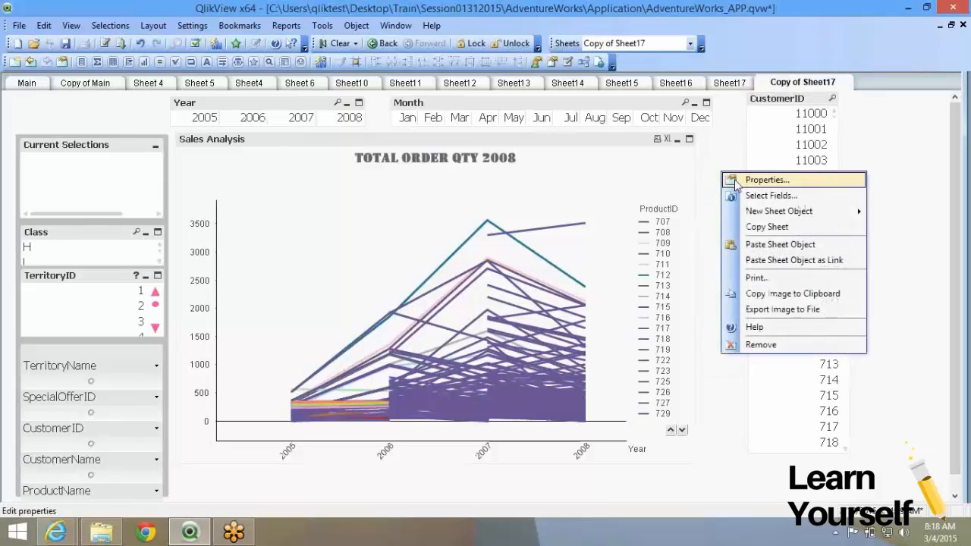
left_click(767, 180)
left_click(354, 135)
key("BackSpace")
type("8")
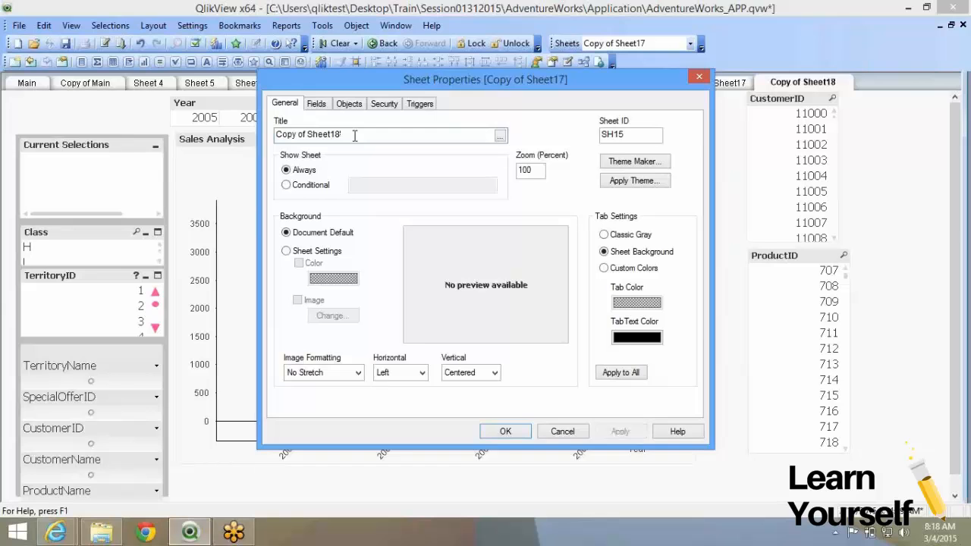
key("Return")
- Change the Sales Analysis chart on Copy of Sheet18 from a line chart to a combo chart
right_click(337, 274)
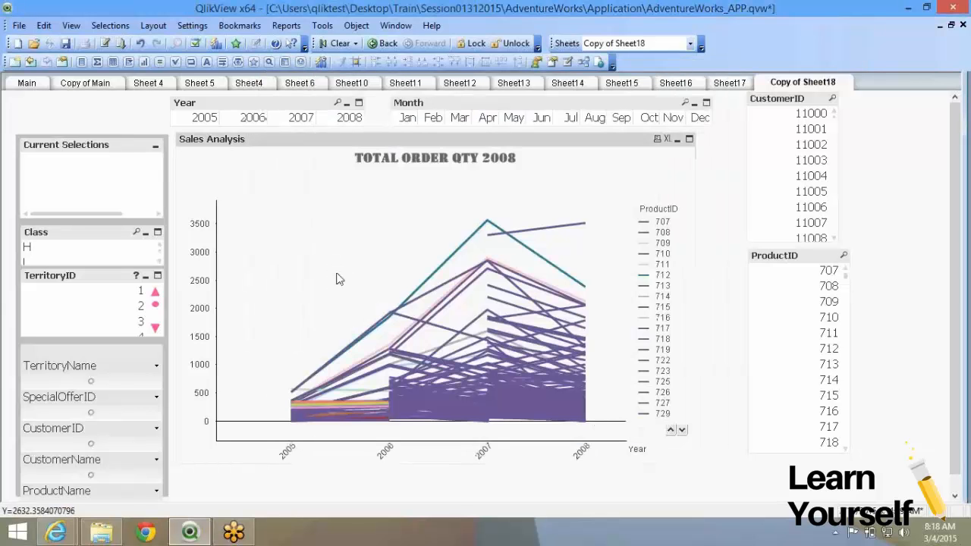
left_click(364, 281)
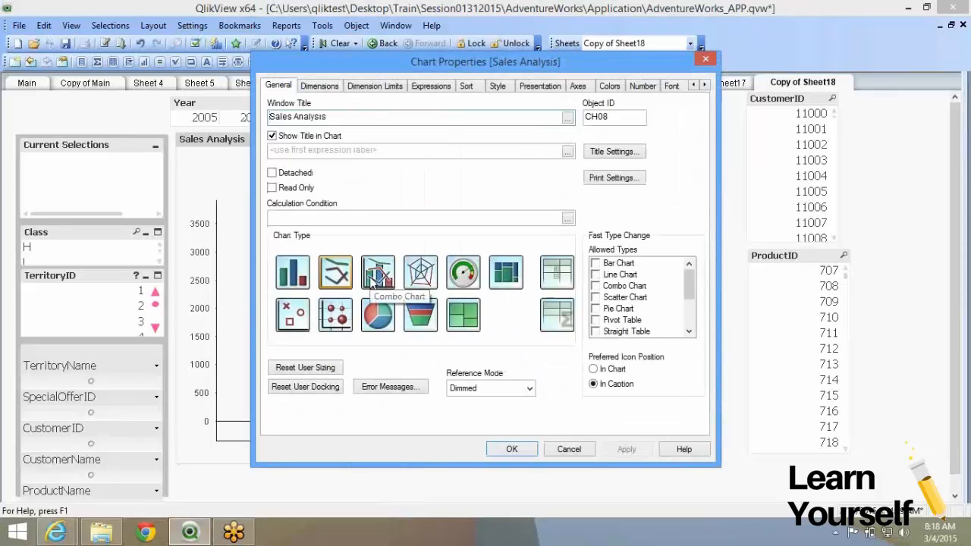
left_click(371, 282)
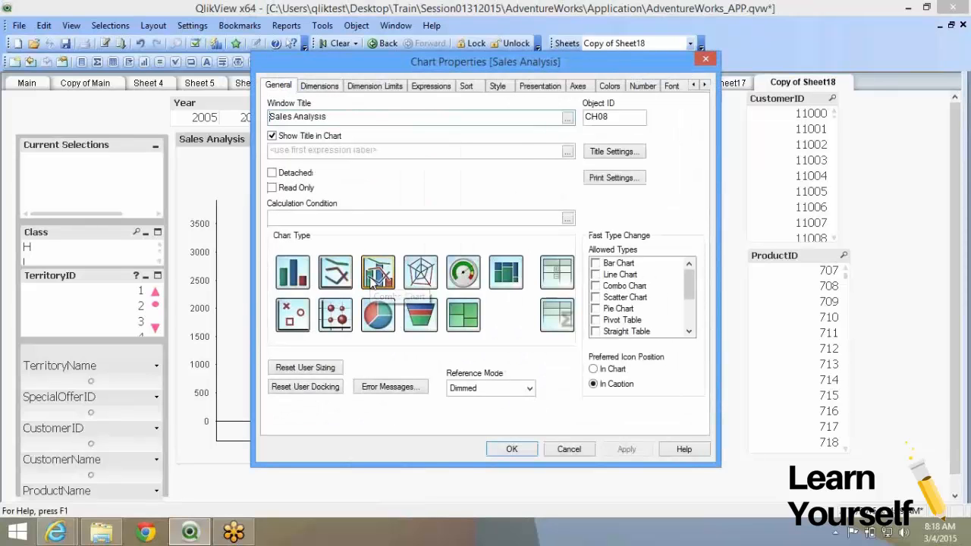
left_click(512, 449)
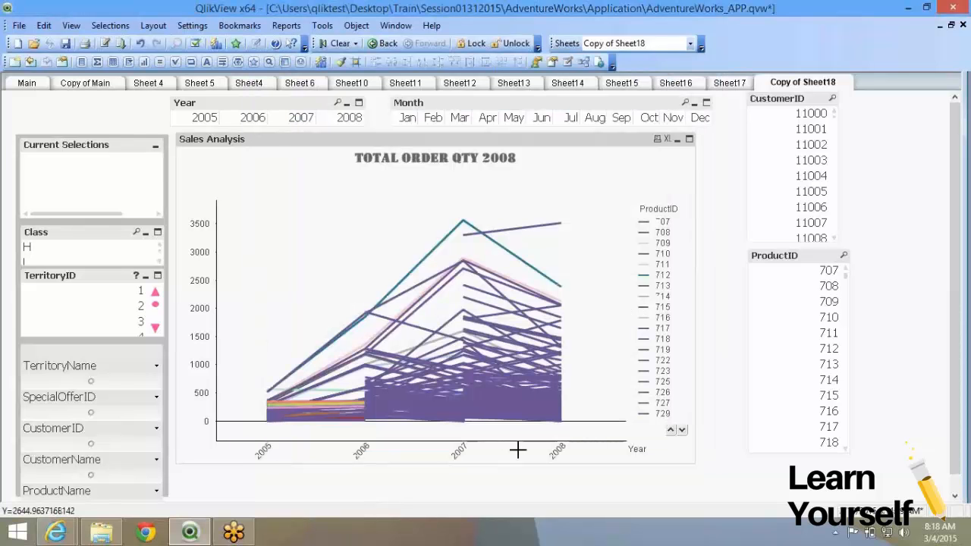
- Remove the ProductID dimension from the combo chart, keeping only Year
right_click(423, 211)
left_click(431, 214)
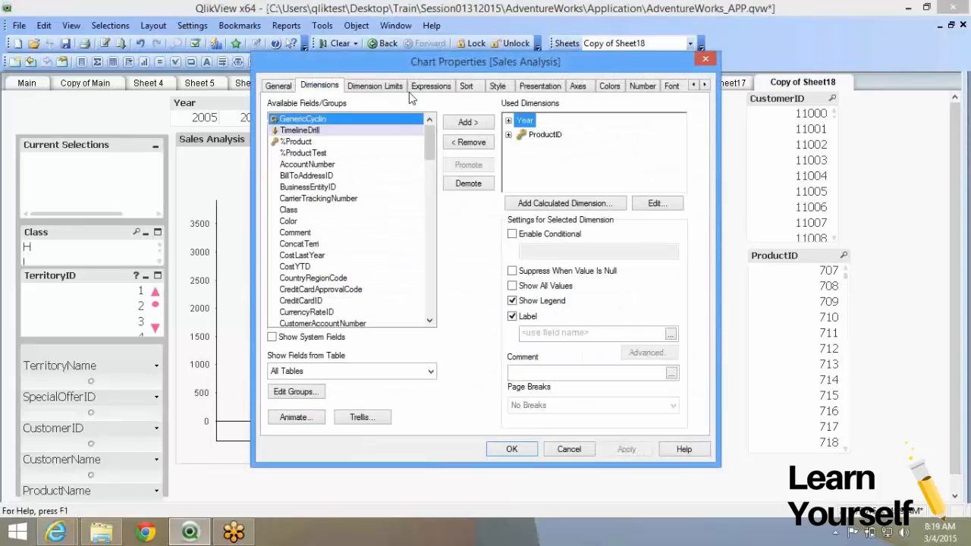
left_click(431, 85)
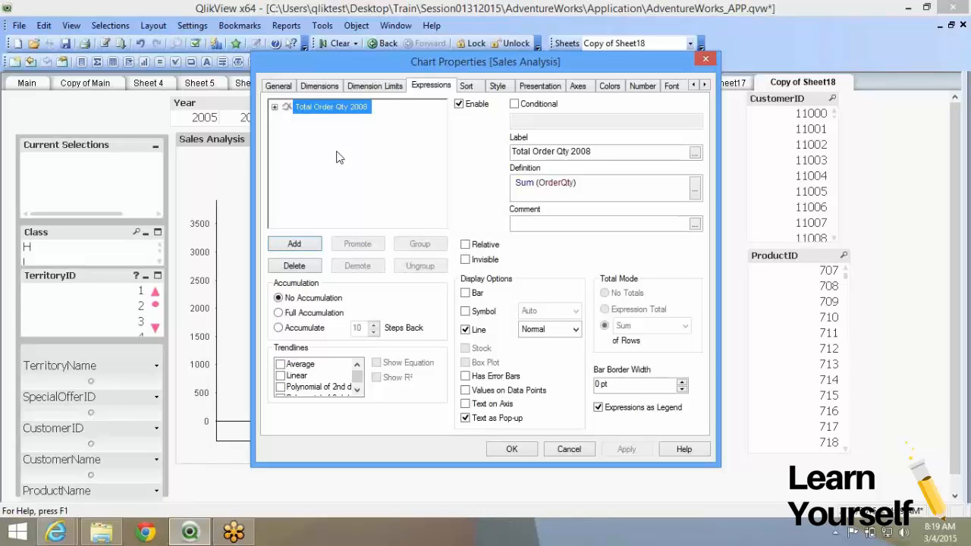
left_click(320, 85)
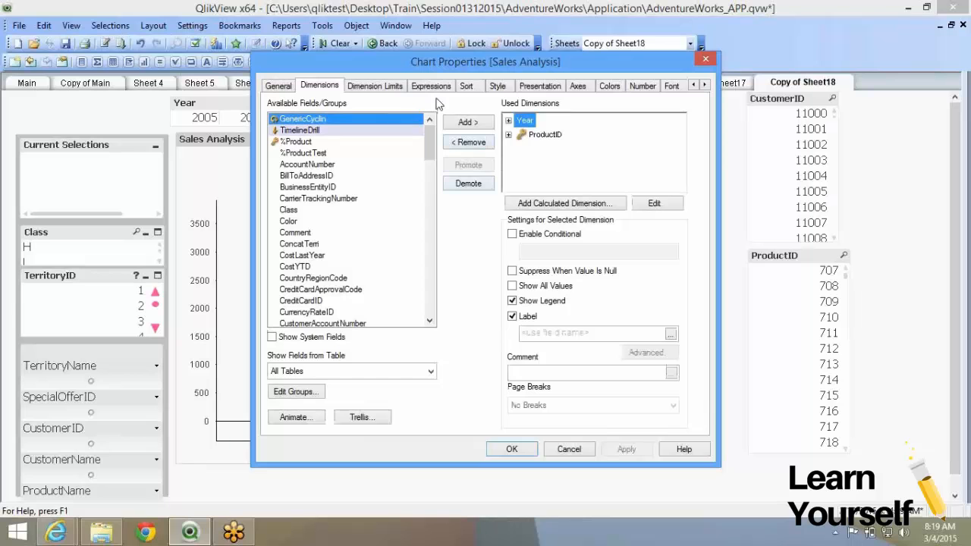
left_click(546, 136)
left_click(492, 143)
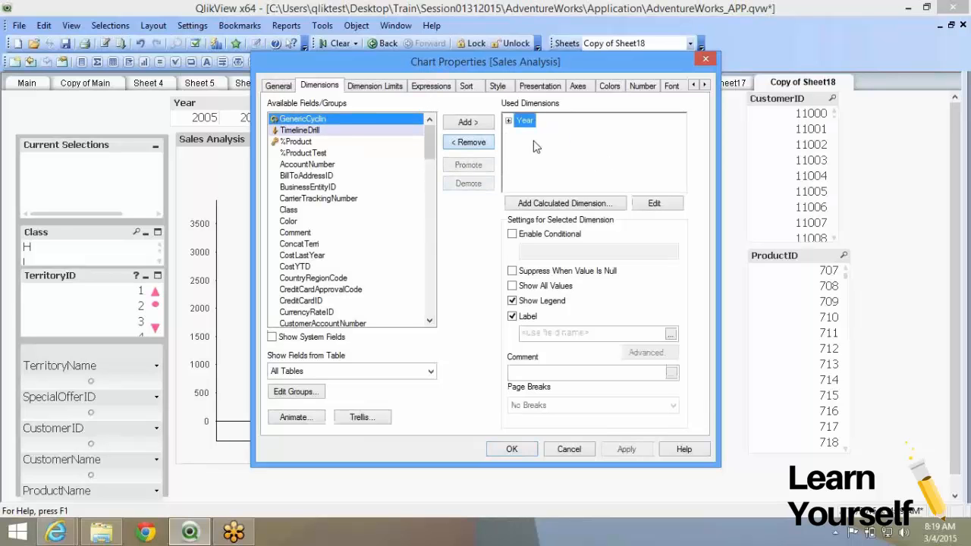
- Add a second expression, =sum(UnitPriceDiscount), to the combo chart and apply it
left_click(431, 86)
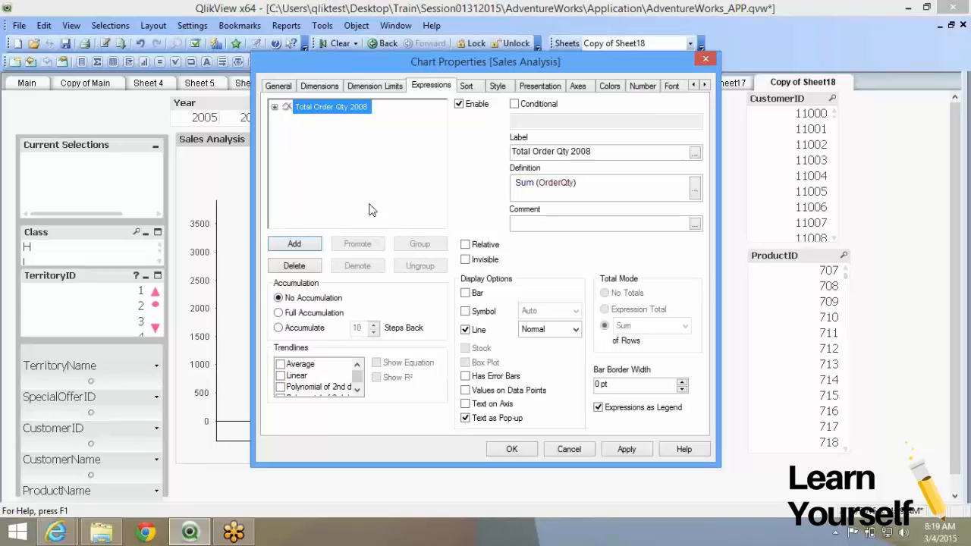
left_click(307, 243)
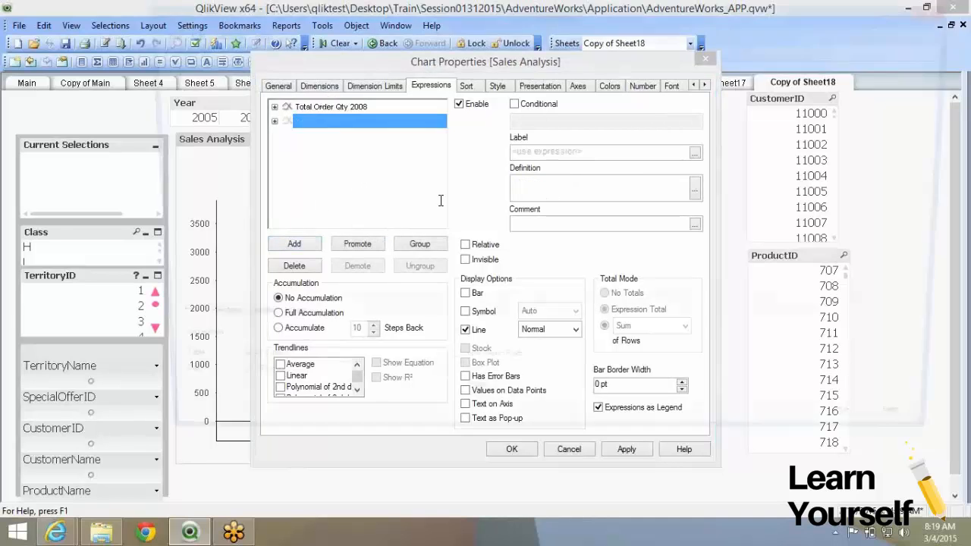
type("=sum(Unit")
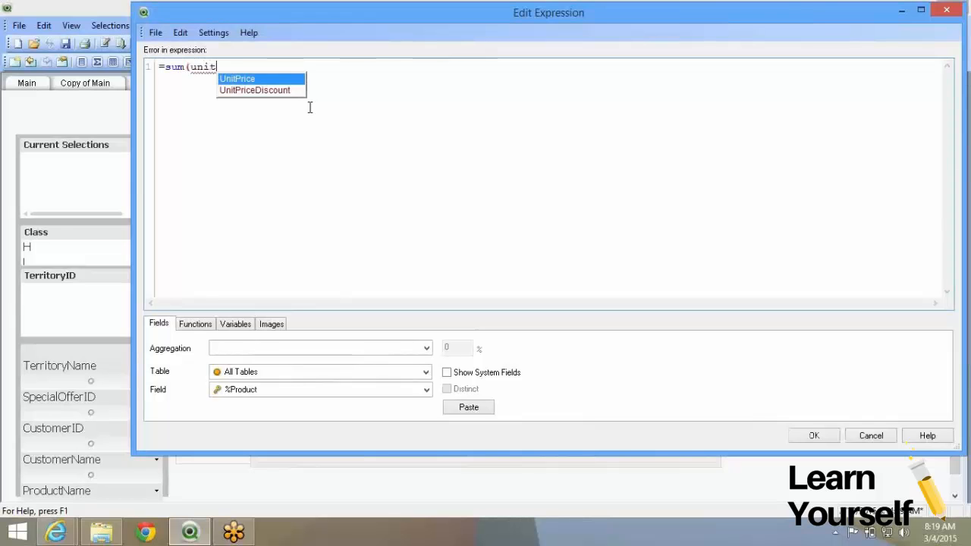
key("Down")
key("Return")
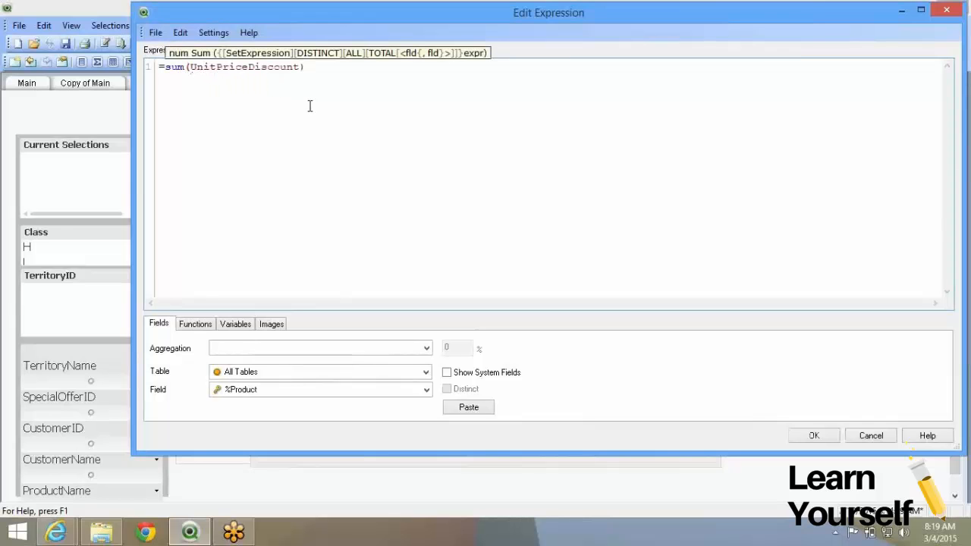
left_click(796, 435)
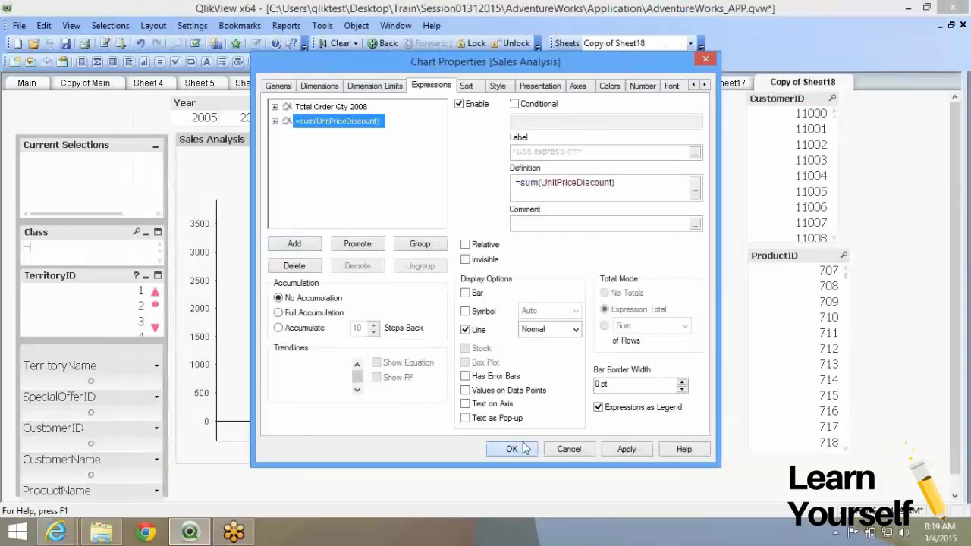
left_click(742, 447)
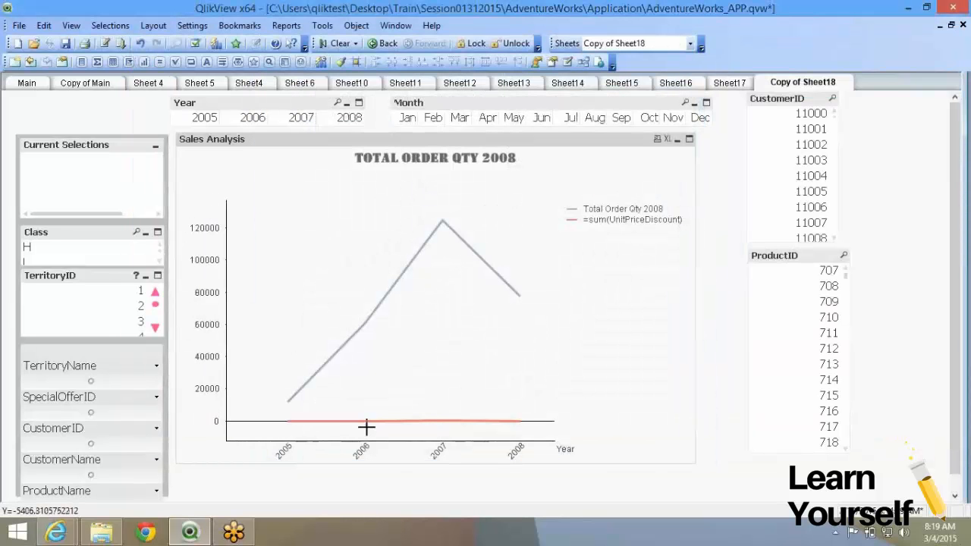
- Change the combo chart's second expression definition to =sum(UnitPrice) and apply it
right_click(350, 229)
left_click(351, 230)
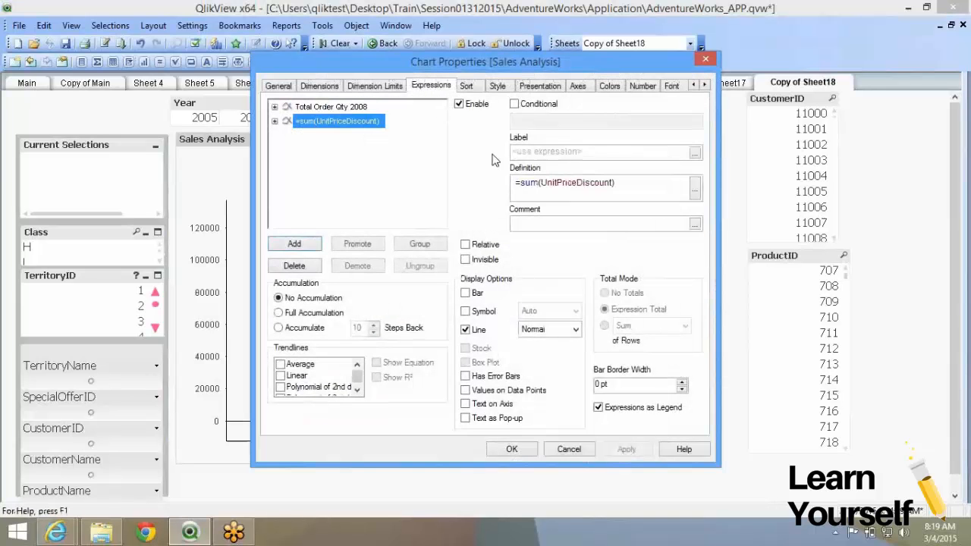
left_click_drag(536, 183, 605, 183)
key("BackSpace")
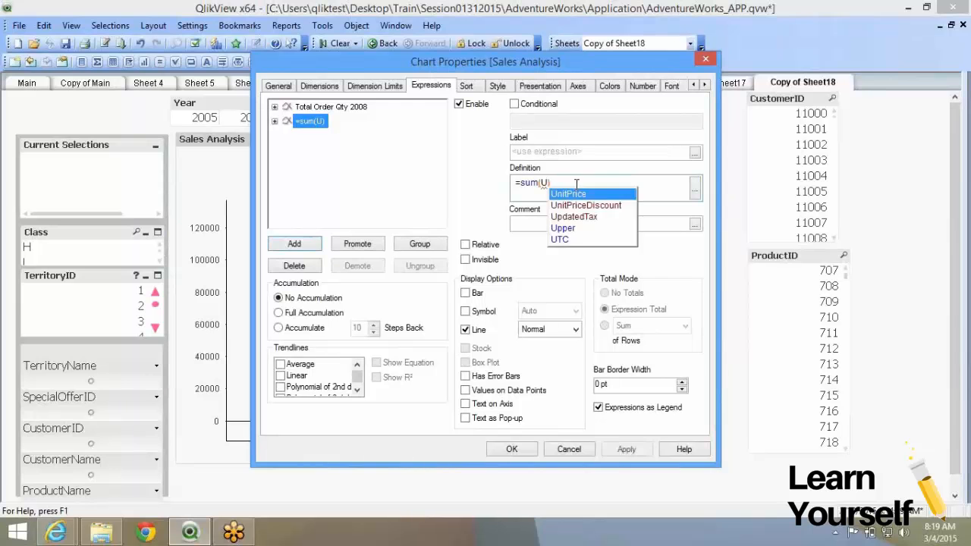
key("Return")
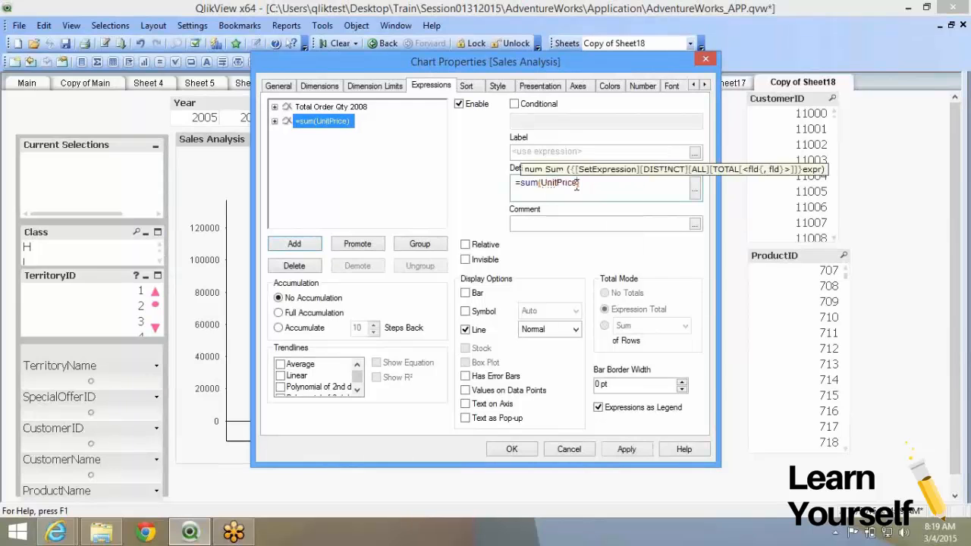
left_click(519, 454)
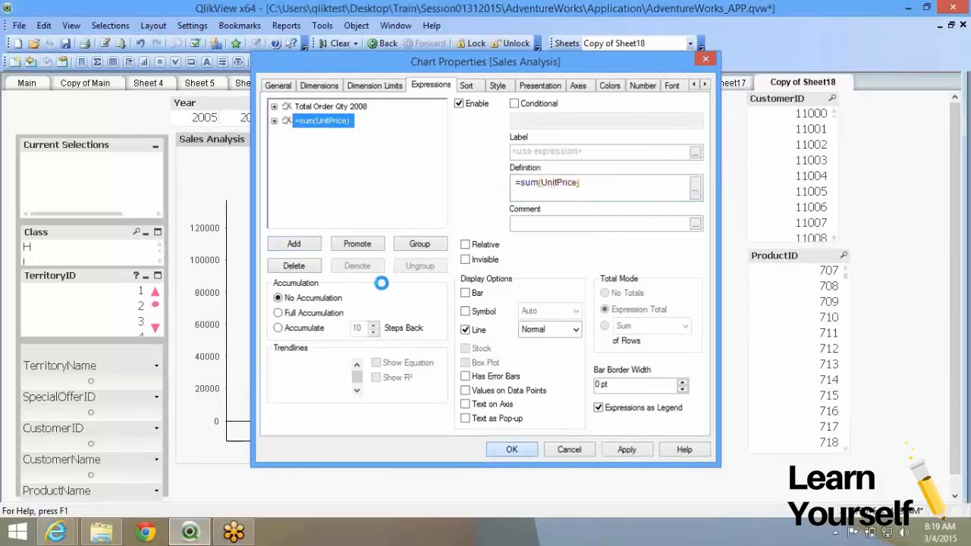
- Change the combo chart's second expression definition to =sum(UnitPrice)/1000 and apply it
double_click(514, 173)
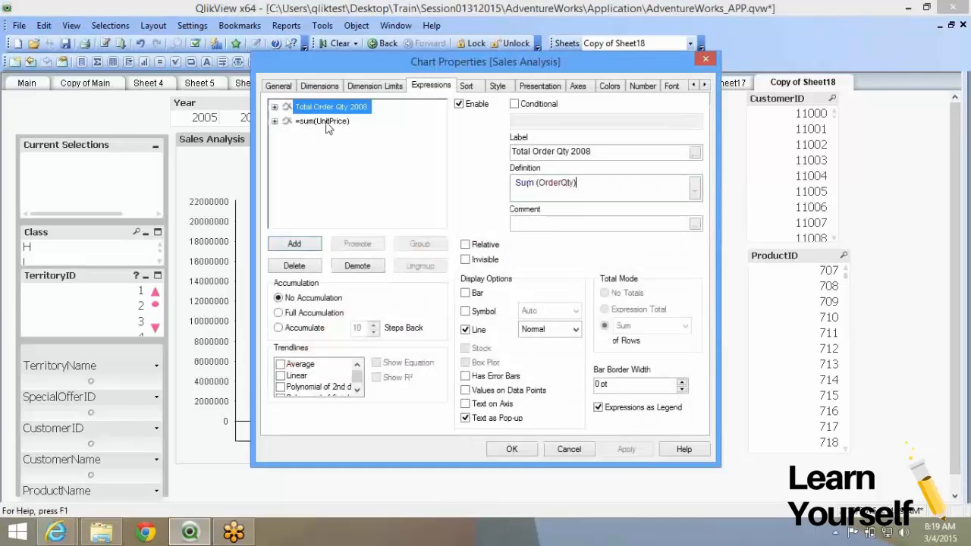
left_click(329, 122)
left_click(607, 185)
type("/1000")
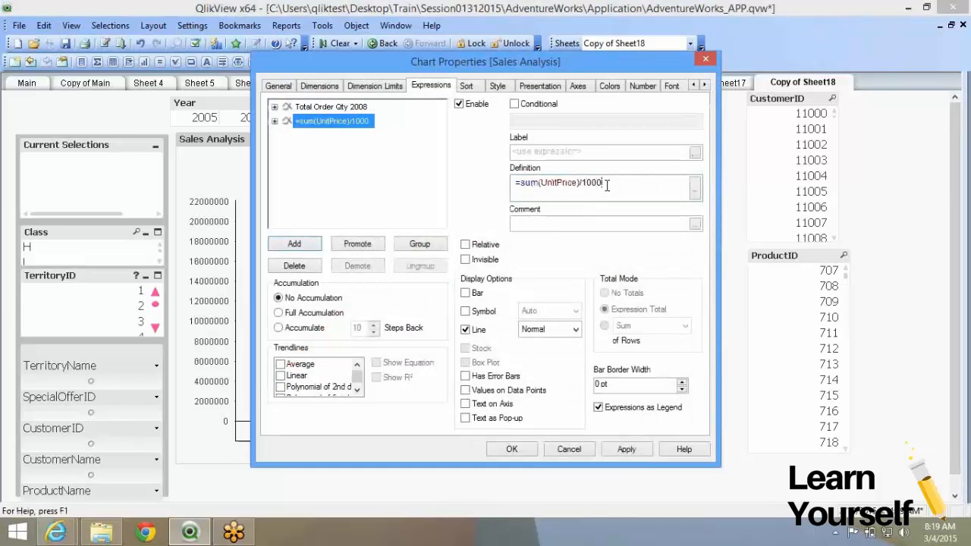
key("Return")
left_click(529, 448)
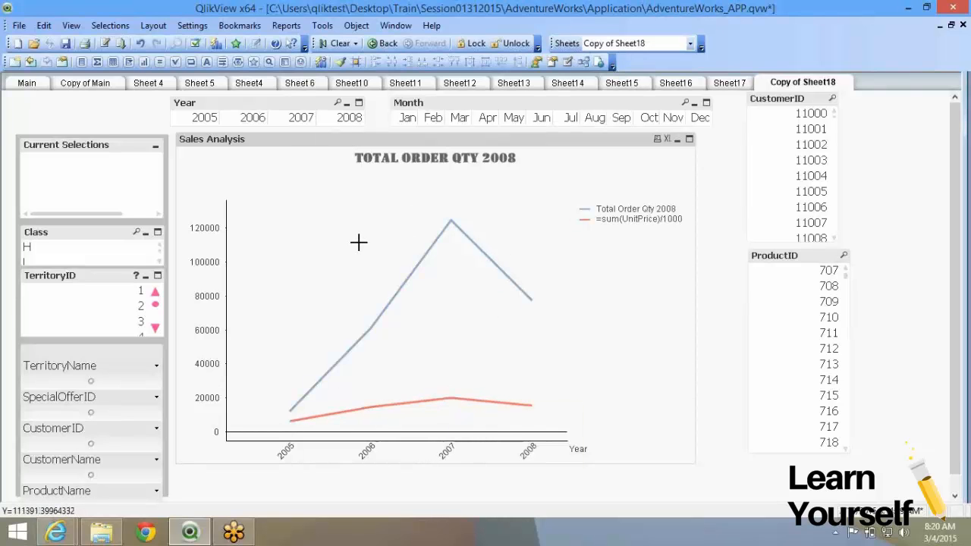
- Label the =sum(UnitPrice)/1000 expression as Budget in the Sales Analysis combo chart and apply it
right_click(406, 234)
left_click(412, 237)
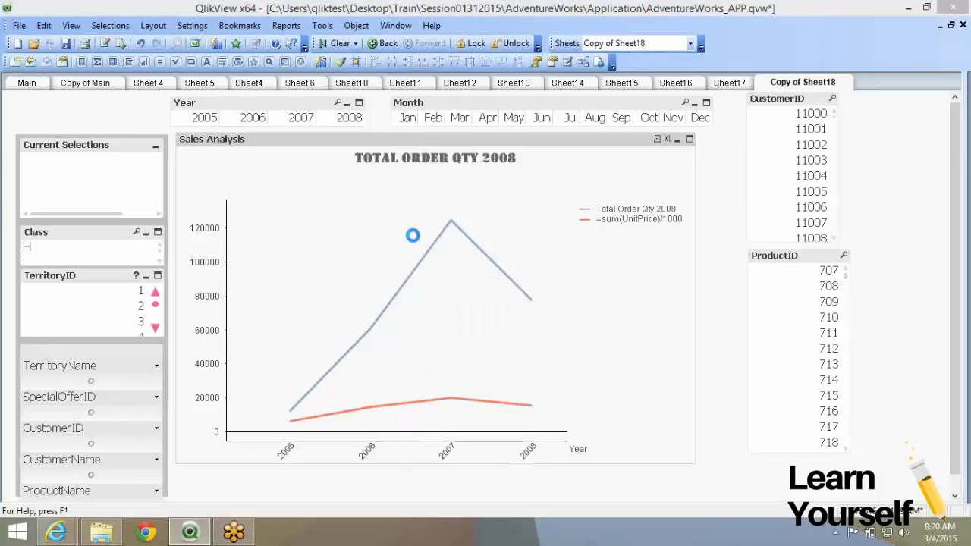
left_click(566, 154)
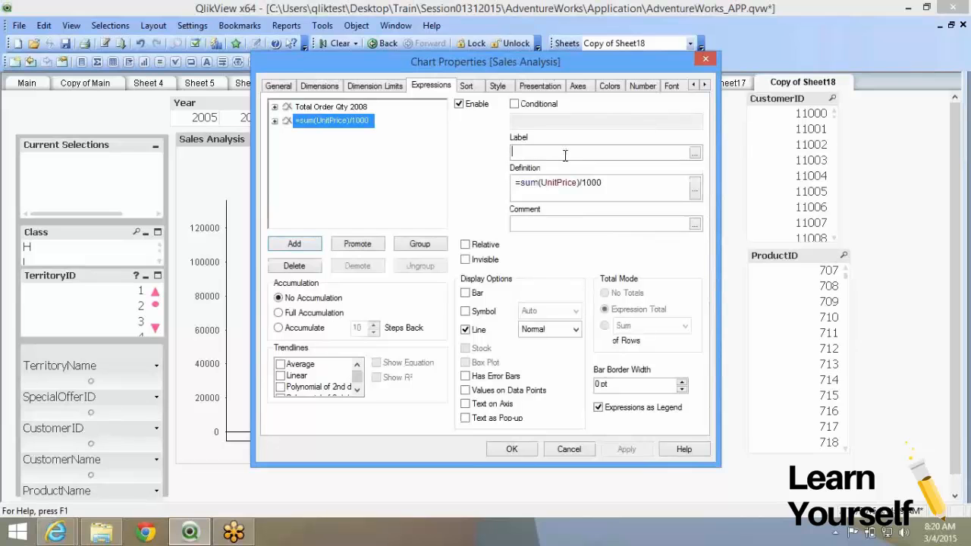
type("Budget")
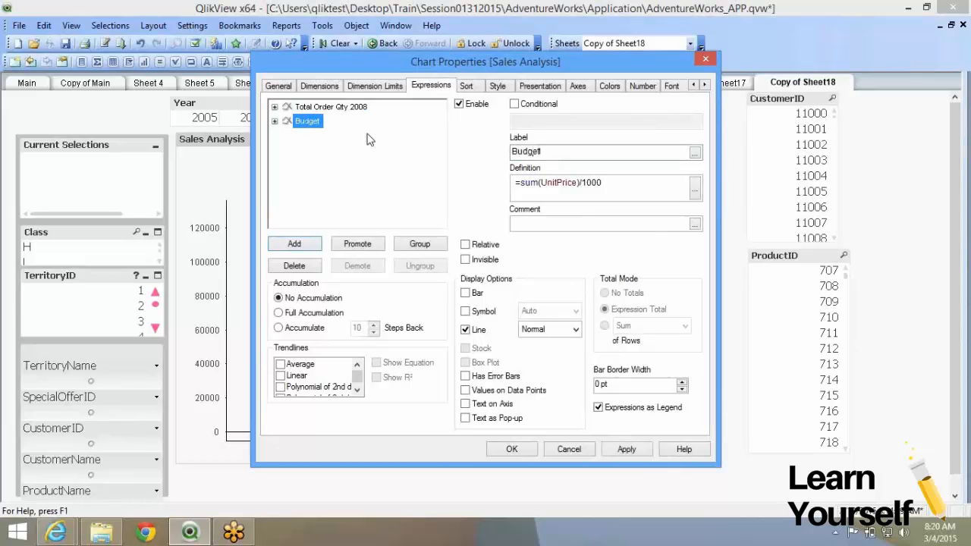
double_click(548, 183)
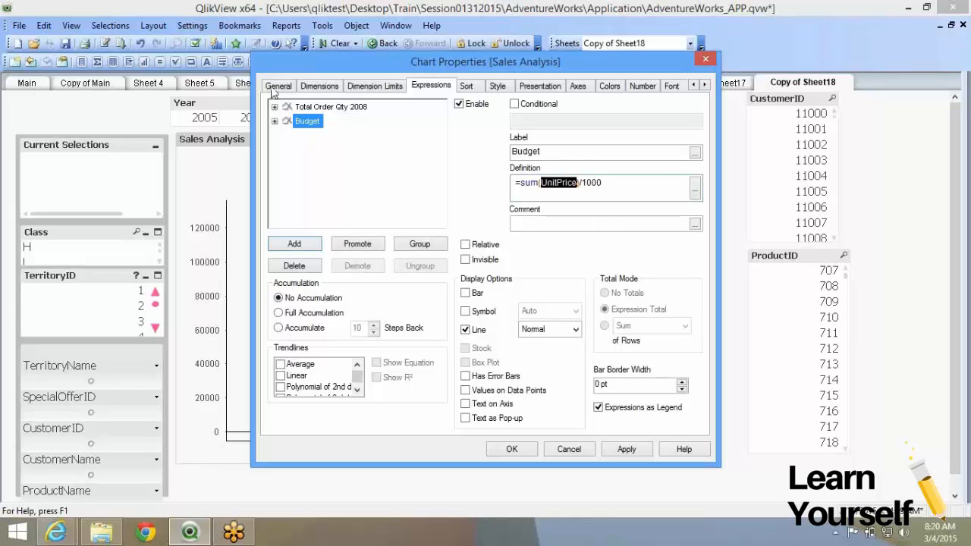
left_click(330, 107)
left_click(311, 122)
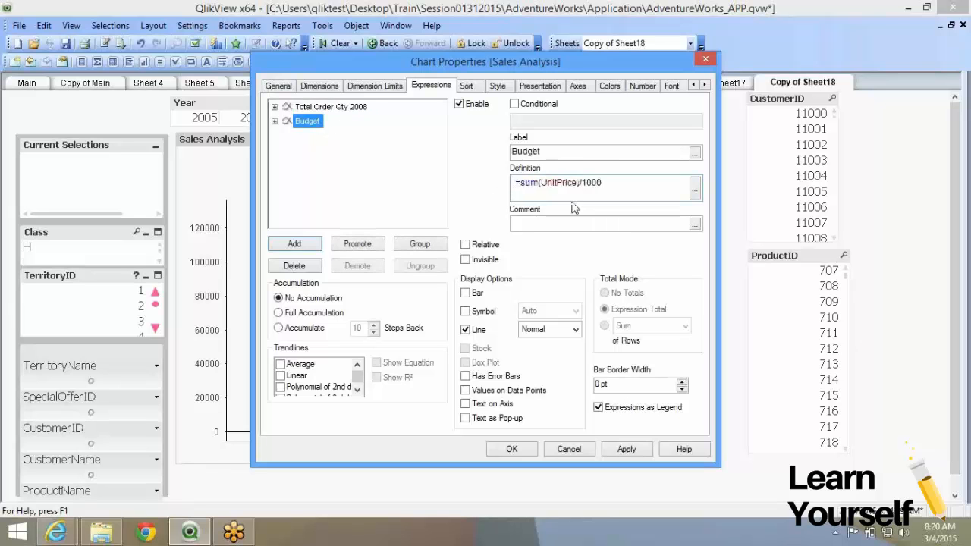
left_click(512, 450)
- Display the Total Order Qty 2008 expression as bars instead of a line, leaving Budget as a line
right_click(445, 294)
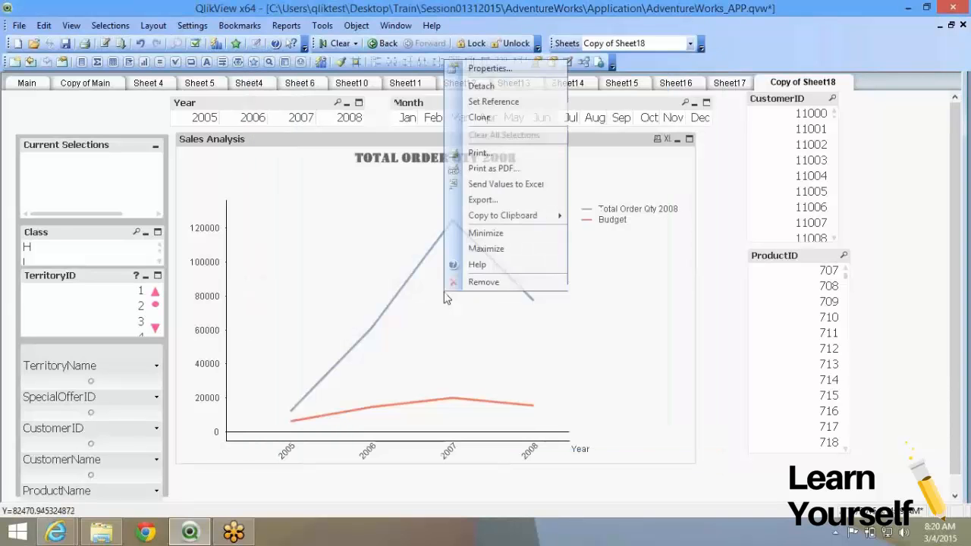
left_click(491, 71)
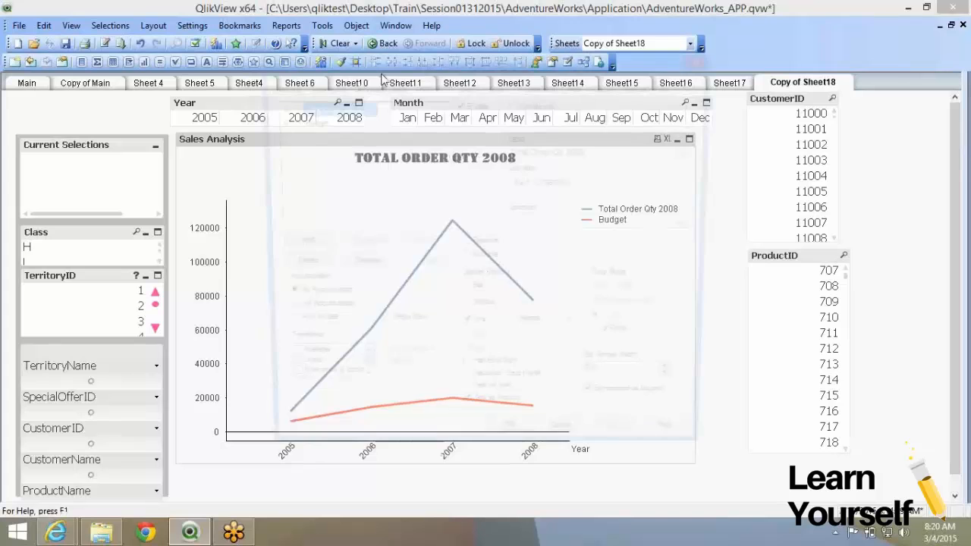
left_click_drag(475, 58, 655, 21)
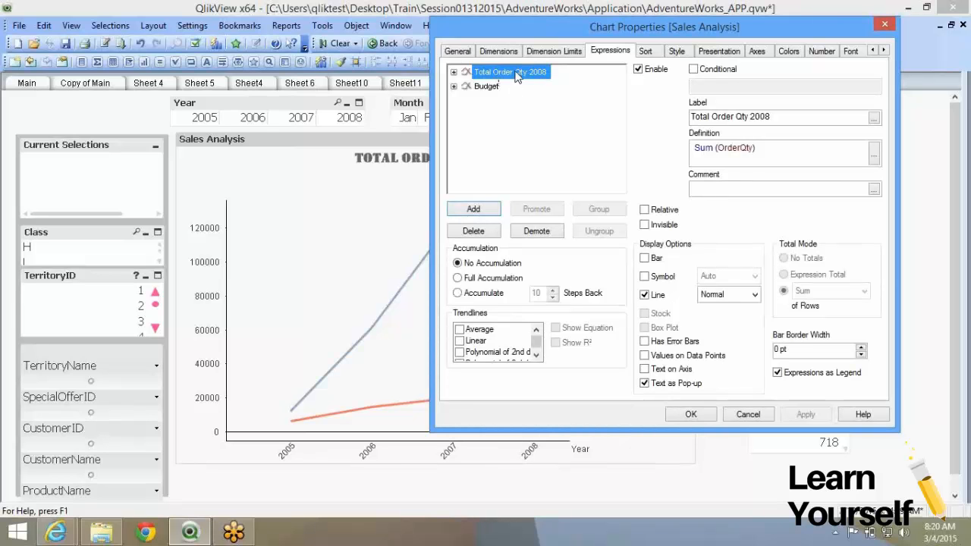
left_click(645, 258)
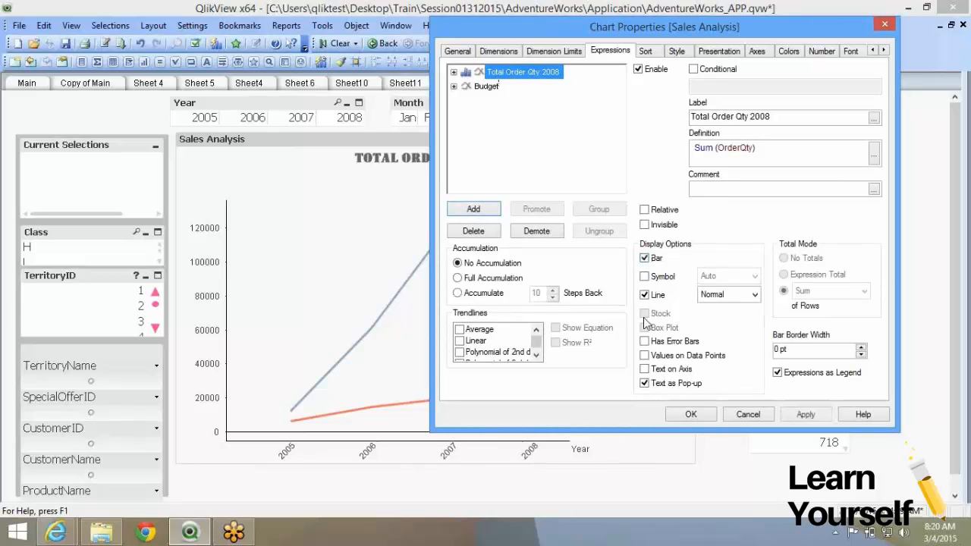
left_click(645, 295)
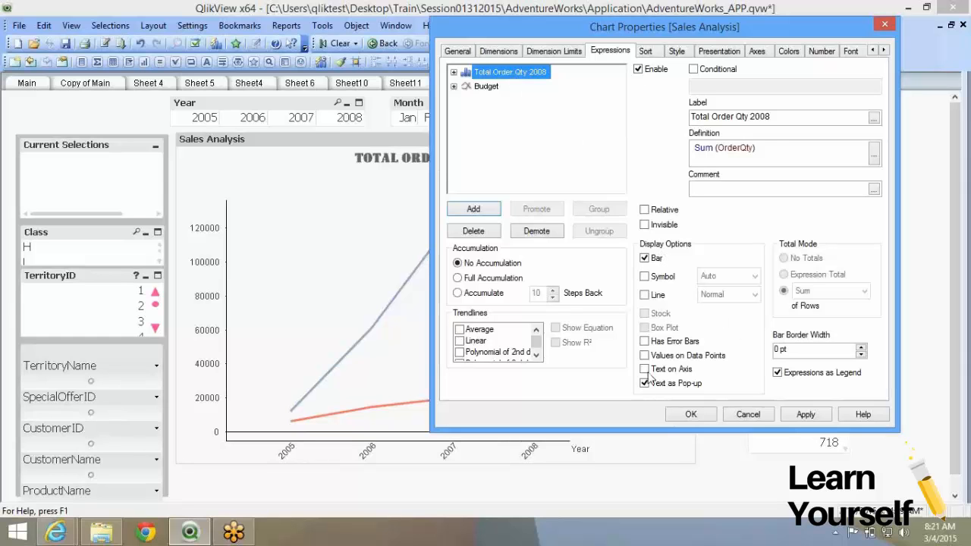
left_click(487, 86)
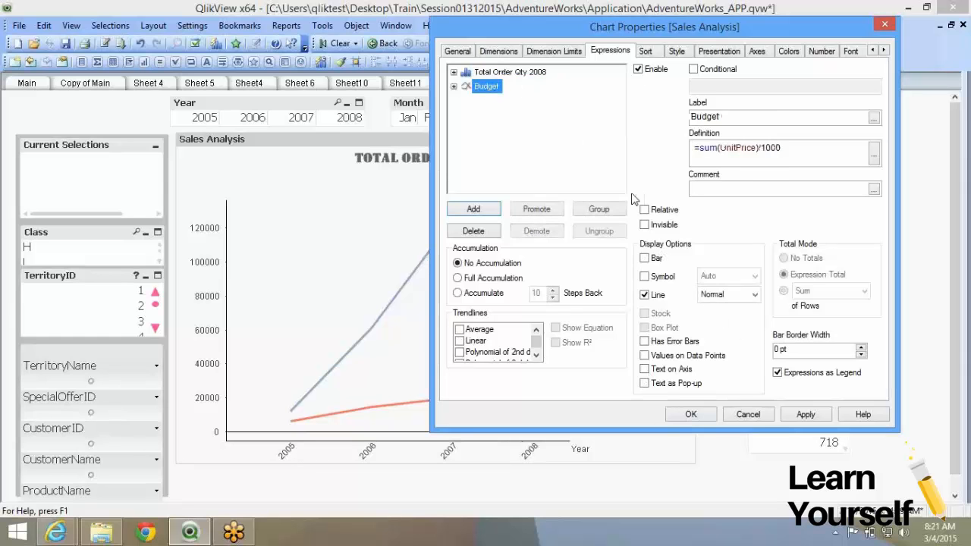
left_click(710, 417)
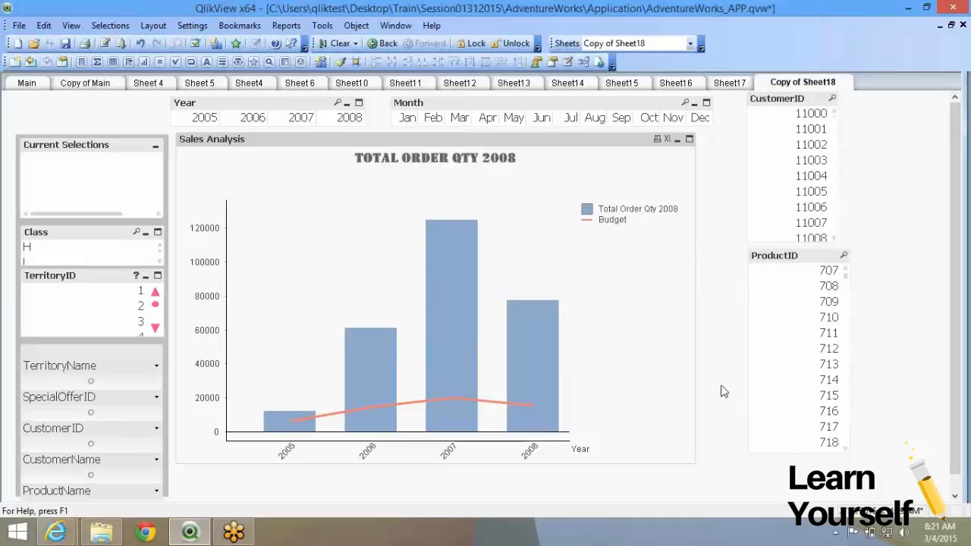
- Review the combo chart's dimension limits, expressions, sorting, style, presentation, axes, colors and number format settings
right_click(351, 272)
left_click(372, 282)
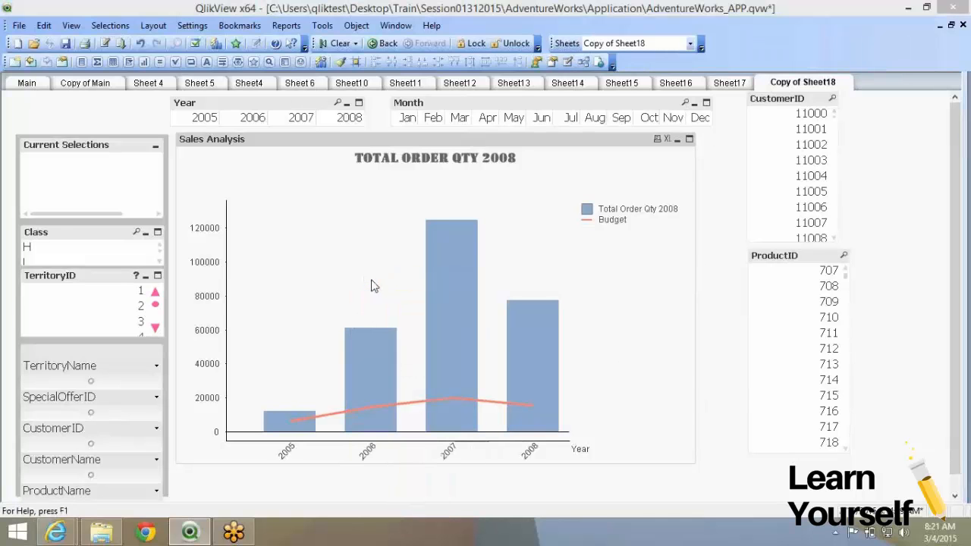
left_click(332, 86)
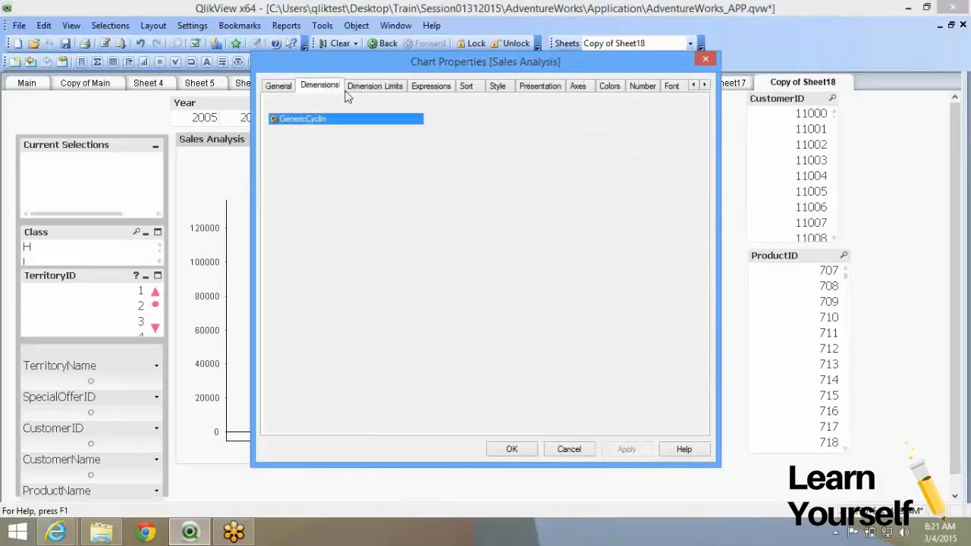
left_click(366, 88)
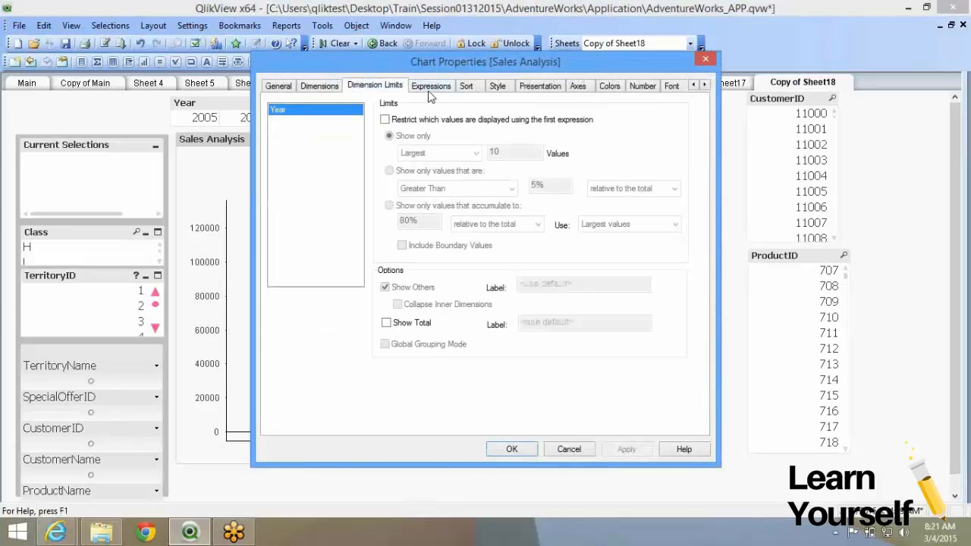
left_click(429, 87)
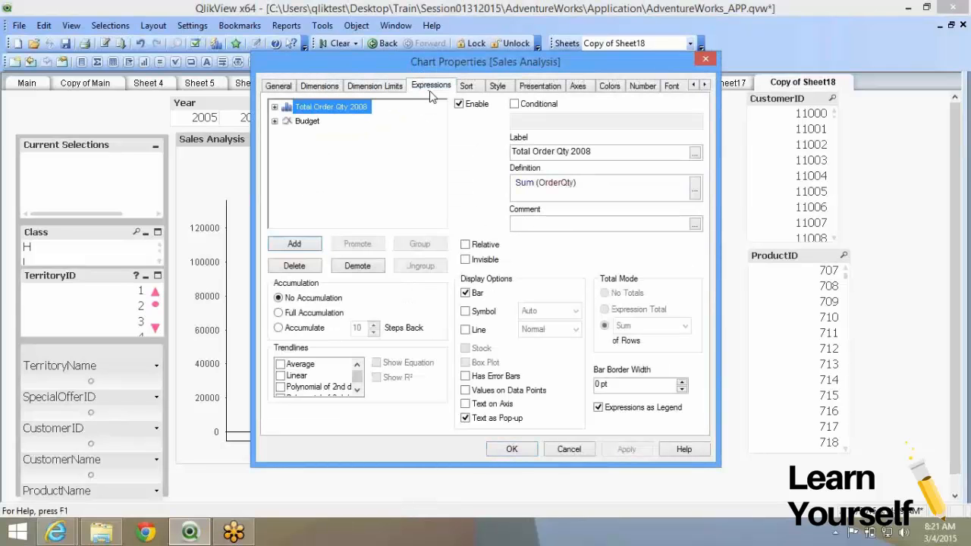
left_click(479, 89)
left_click(535, 88)
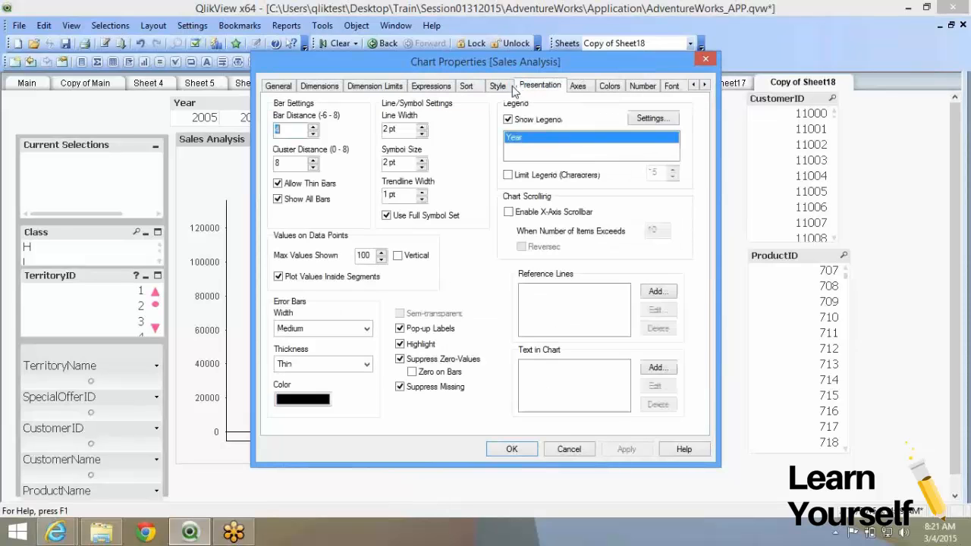
left_click(504, 88)
left_click(431, 87)
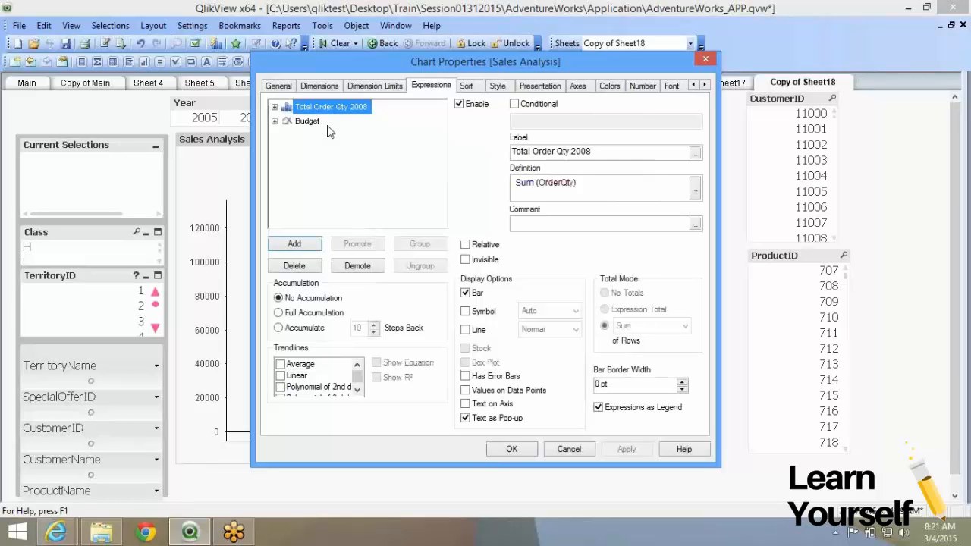
left_click(465, 88)
left_click(497, 87)
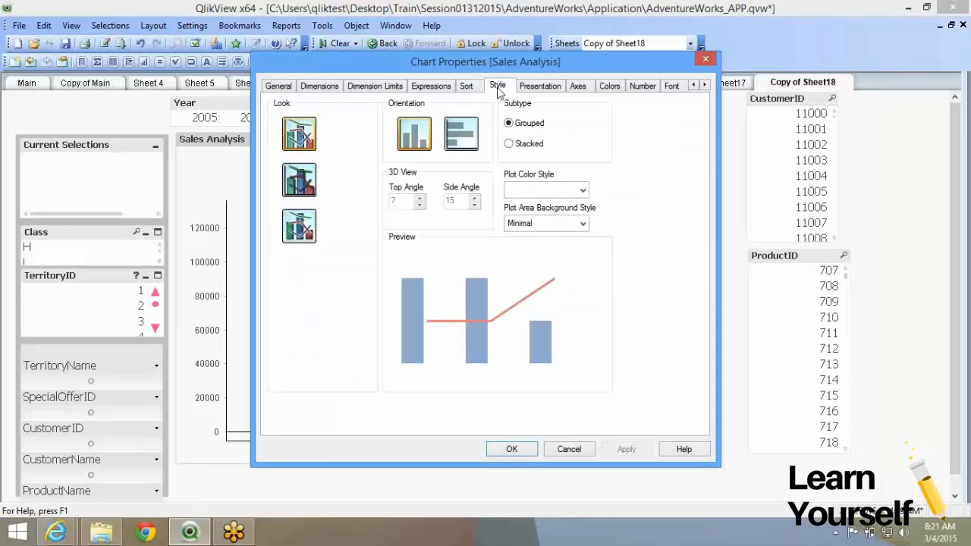
left_click(540, 87)
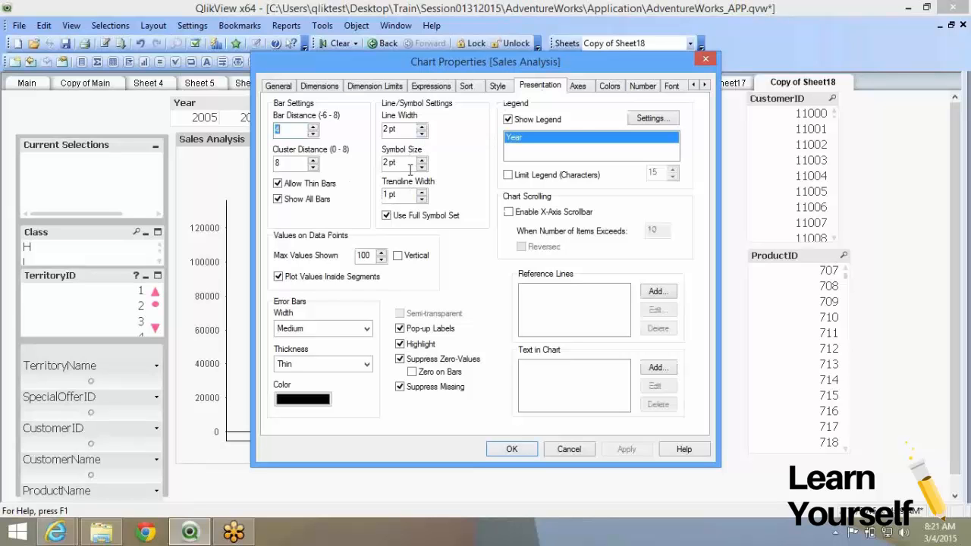
left_click(584, 92)
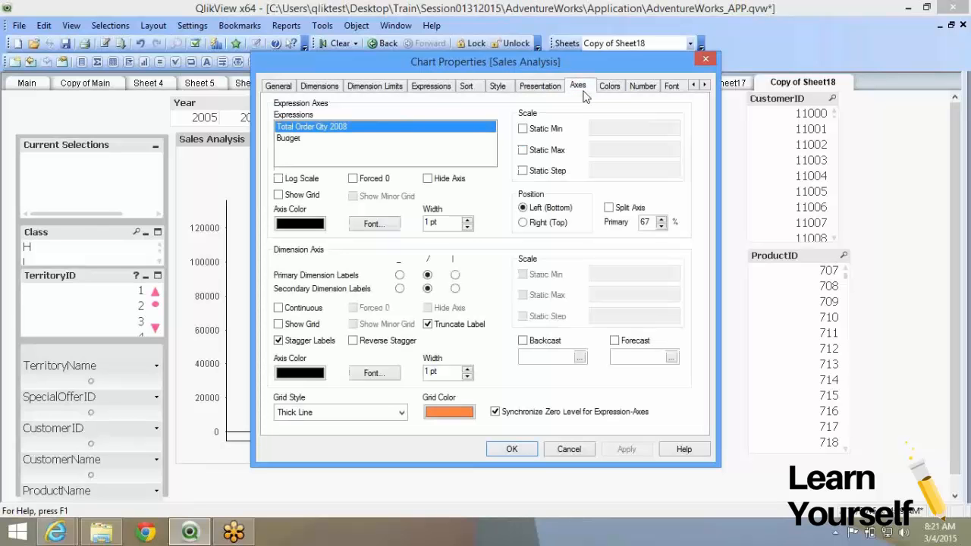
left_click(609, 86)
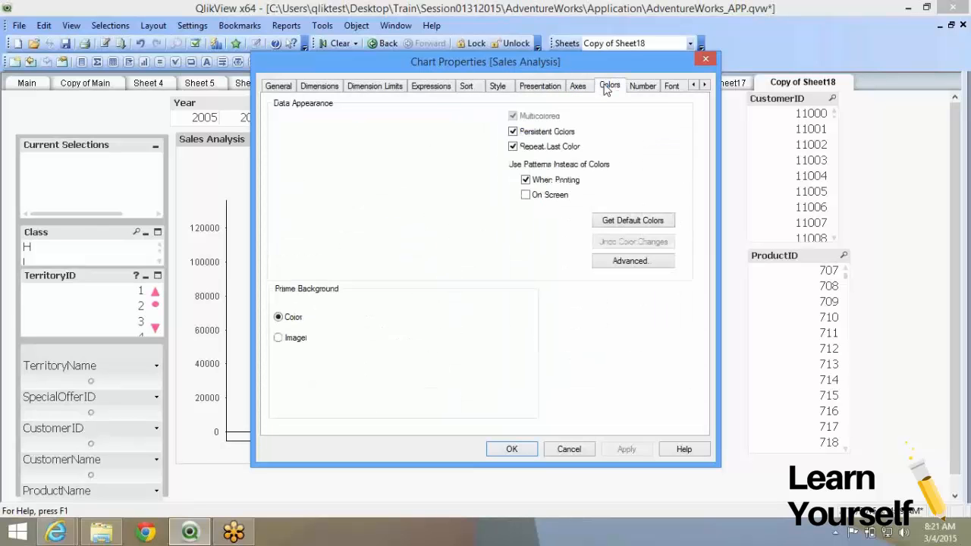
left_click(642, 86)
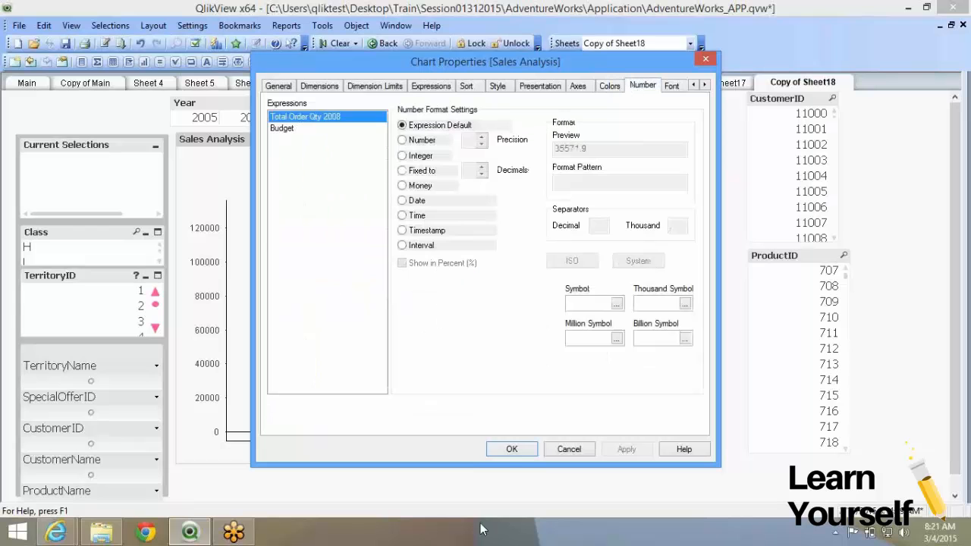
left_click(512, 449)
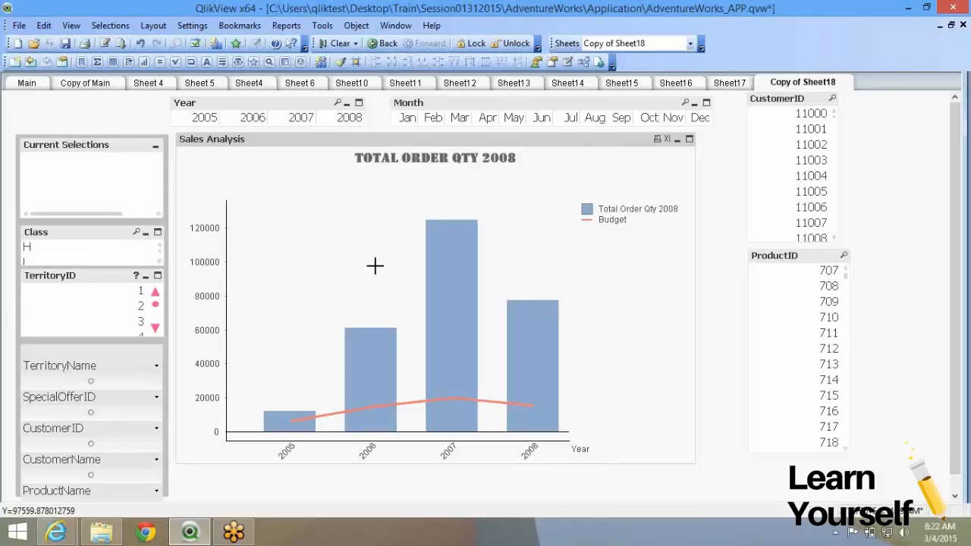
- Look over the chart types available in the Sales Analysis chart's general properties
right_click(465, 201)
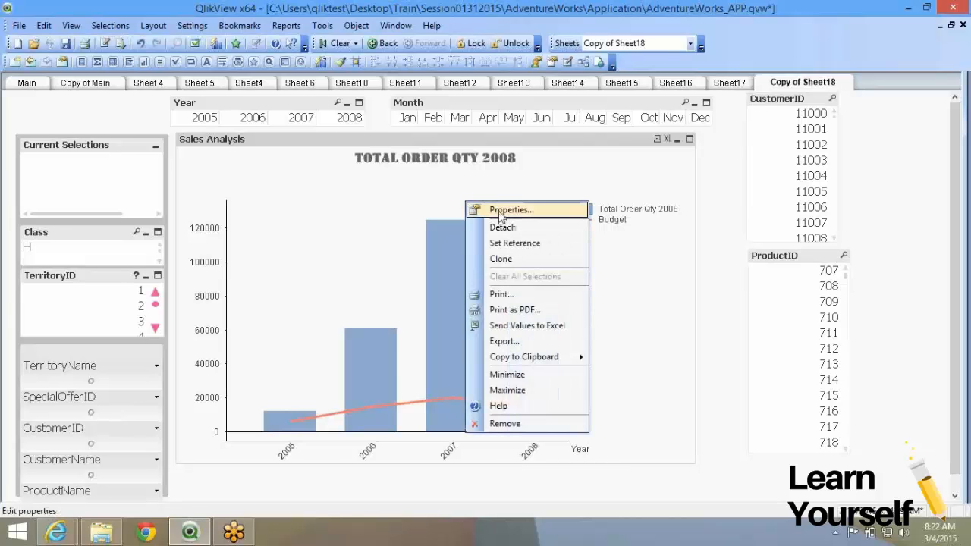
left_click(502, 212)
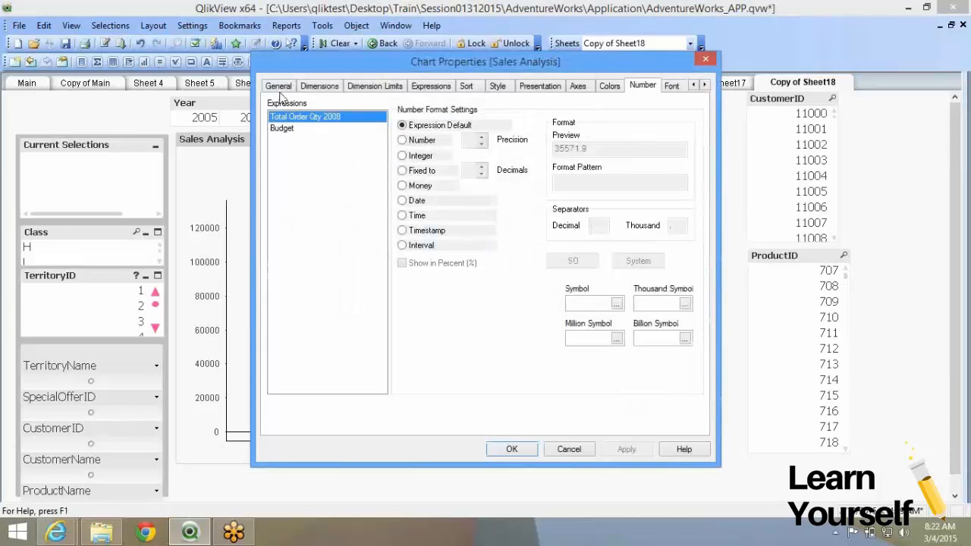
left_click(278, 85)
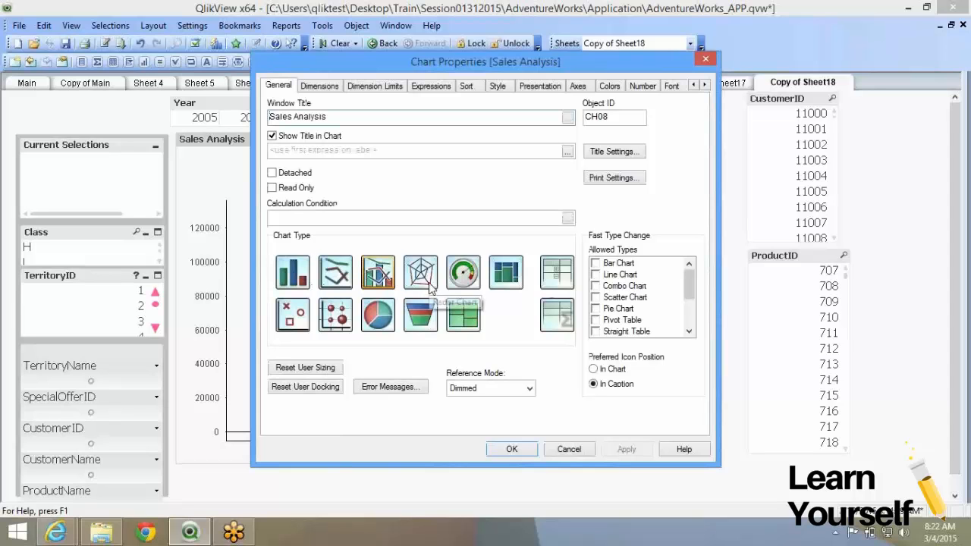
left_click(494, 452)
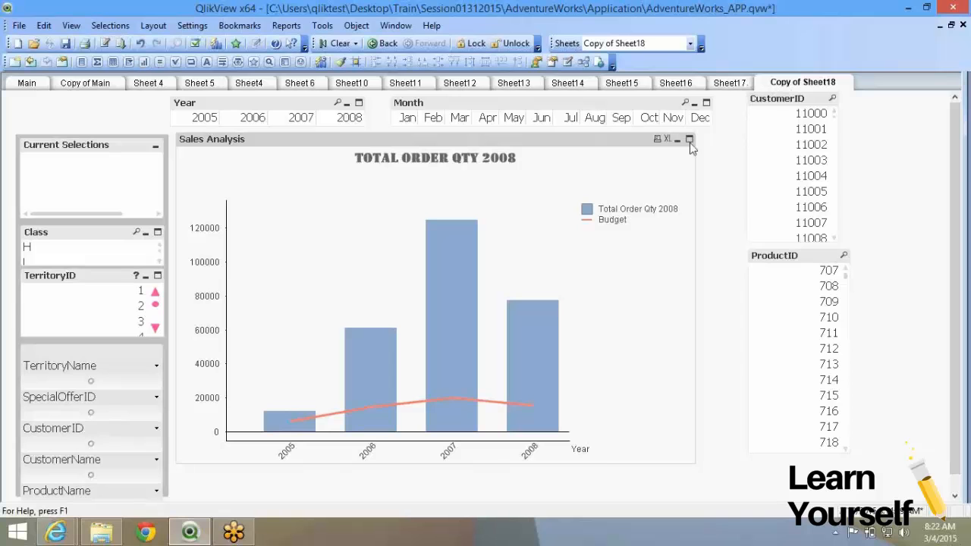
- Copy the sheet holding the combo chart and title the new copy Sheet20
right_click(715, 189)
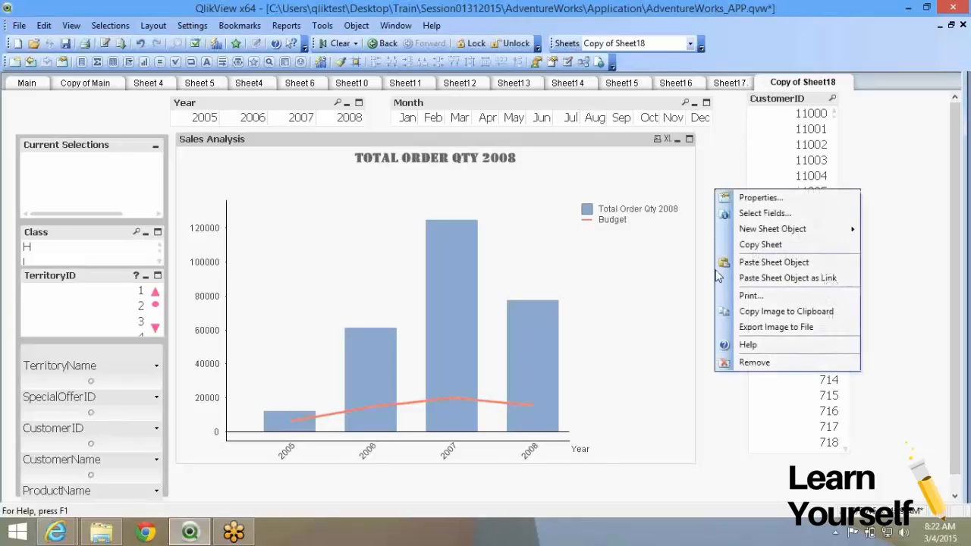
left_click(760, 245)
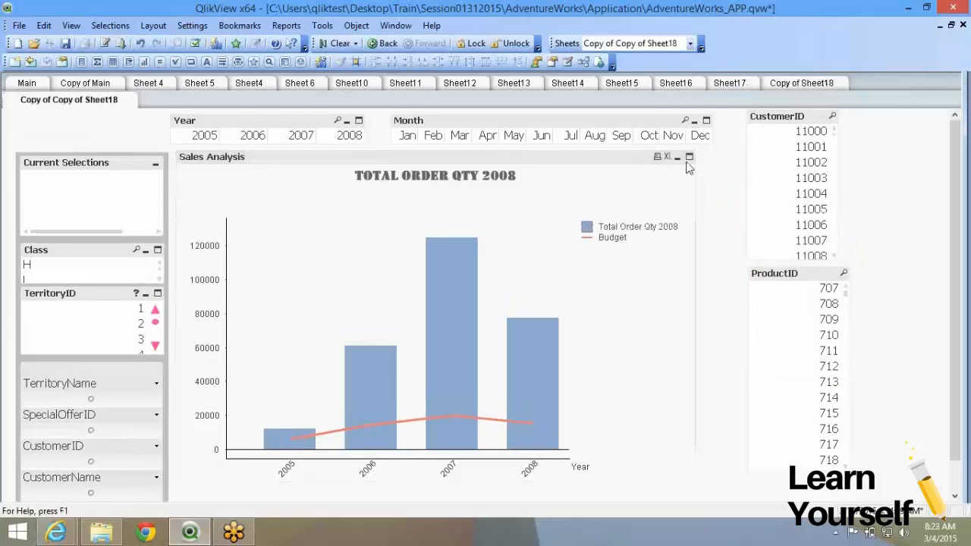
right_click(725, 177)
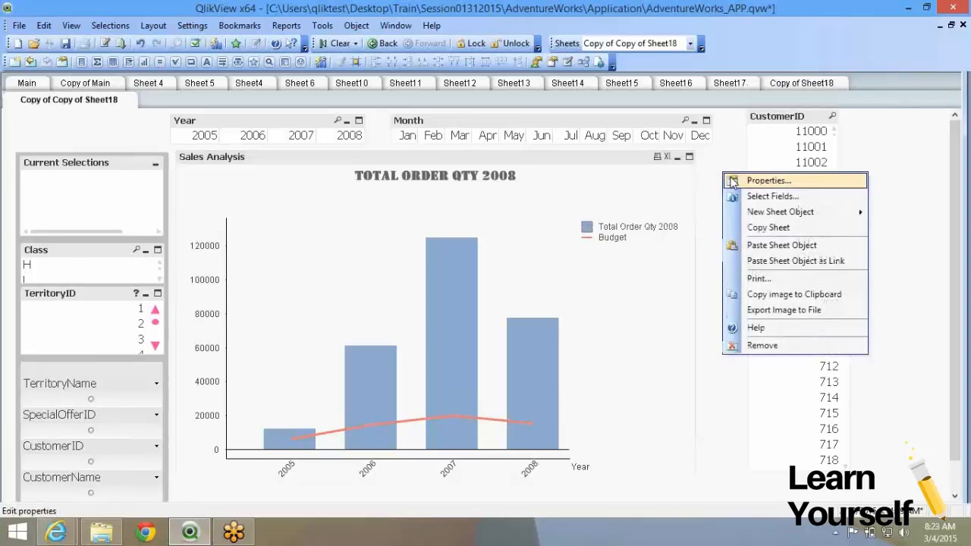
left_click(759, 181)
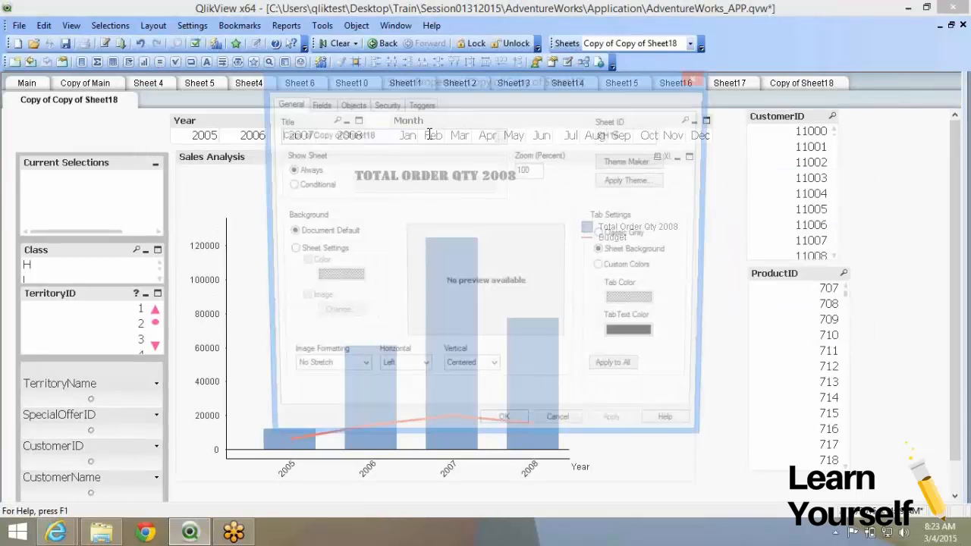
left_click_drag(342, 135, 235, 136)
key("BackSpace")
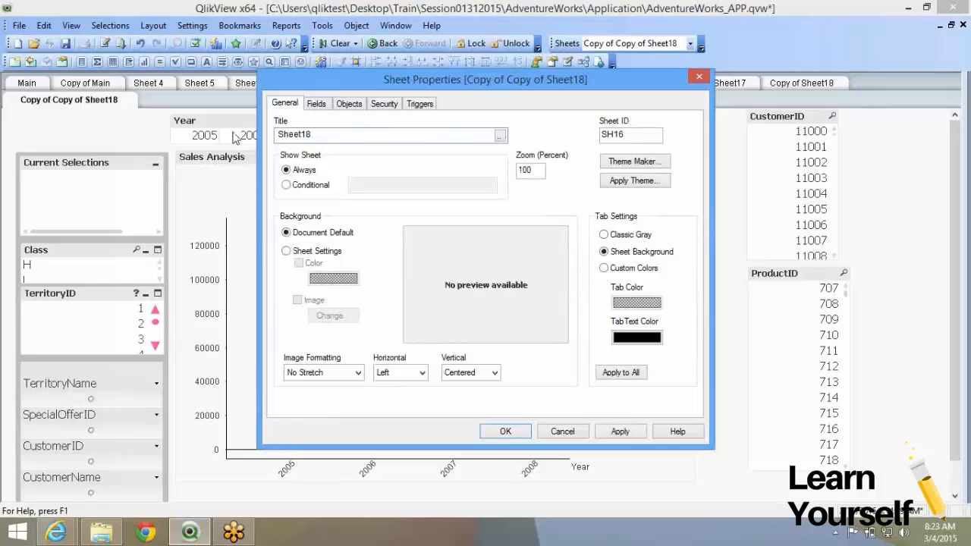
key("Delete")
key("Return")
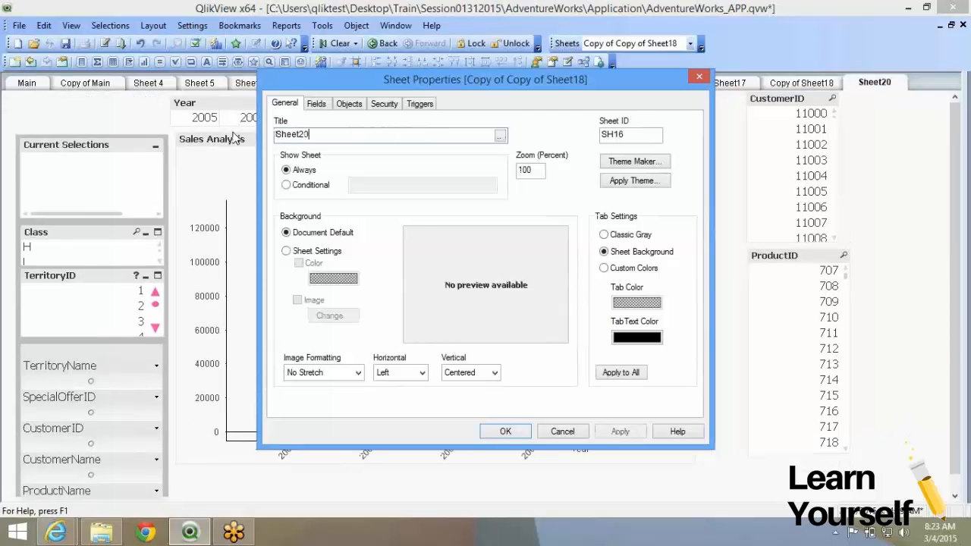
- Disable the Budget expression in the Sales Analysis chart on Sheet20
right_click(315, 241)
left_click(342, 252)
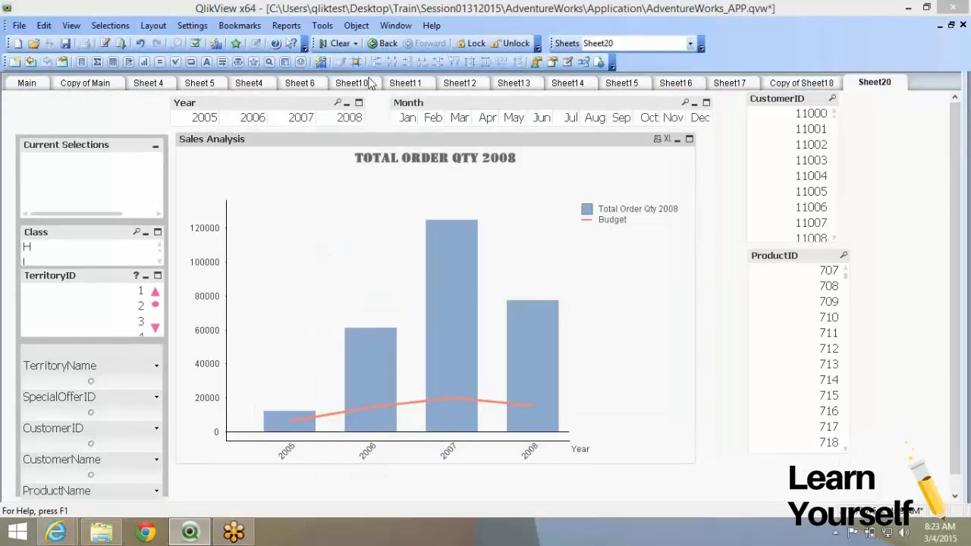
left_click(431, 85)
left_click(307, 122)
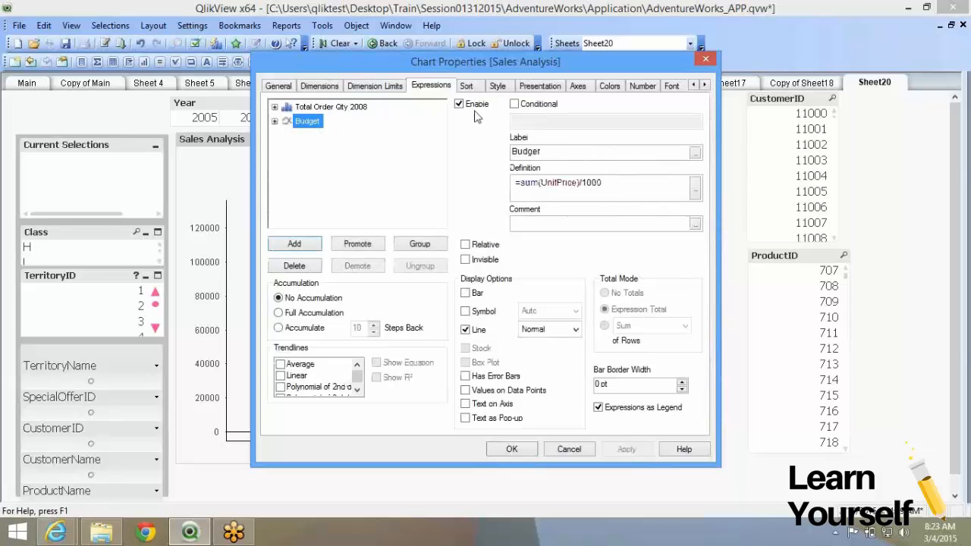
left_click(469, 108)
- Replace the chart's Year dimension with Month and switch the chart type to radar
left_click(319, 85)
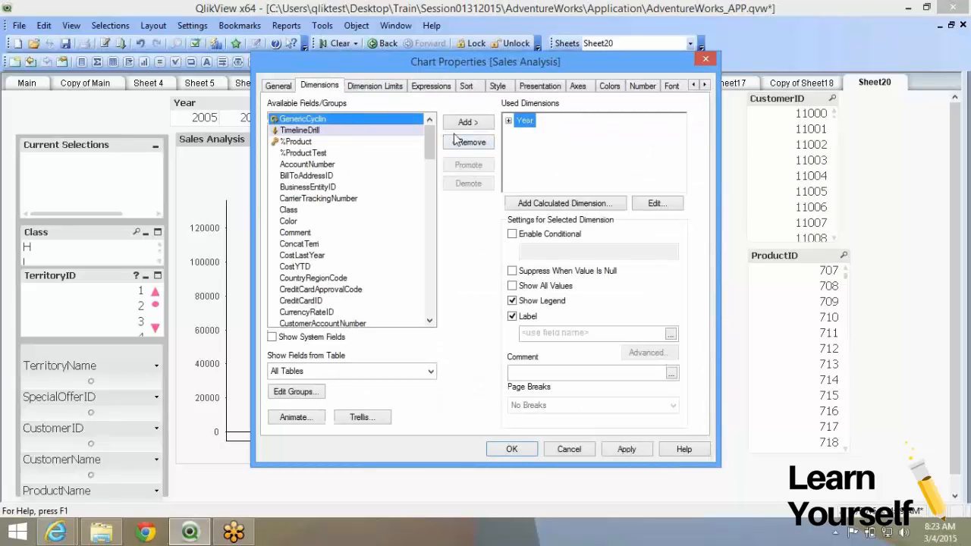
left_click(461, 126)
left_click(462, 143)
left_click(462, 143)
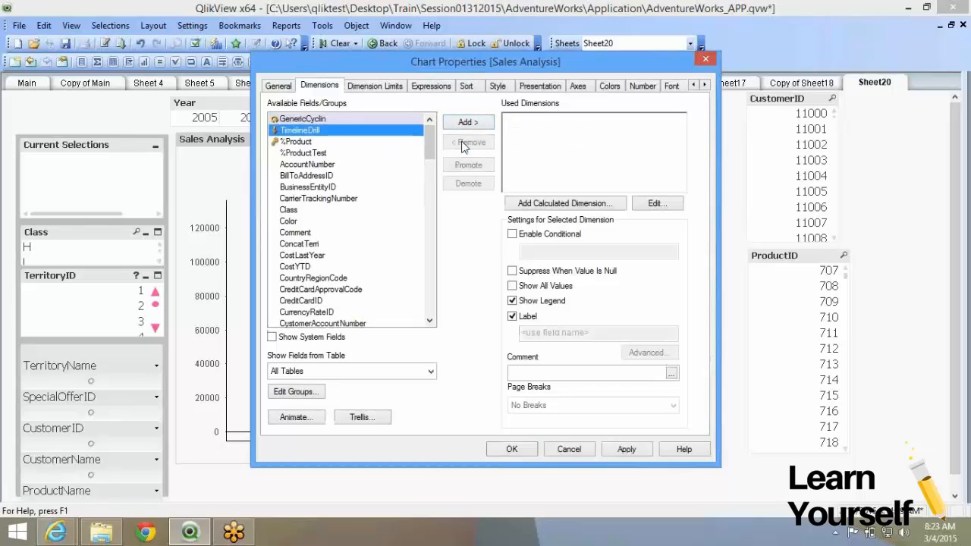
left_click(326, 202)
key("m")
scroll(325, 201, "down", 1)
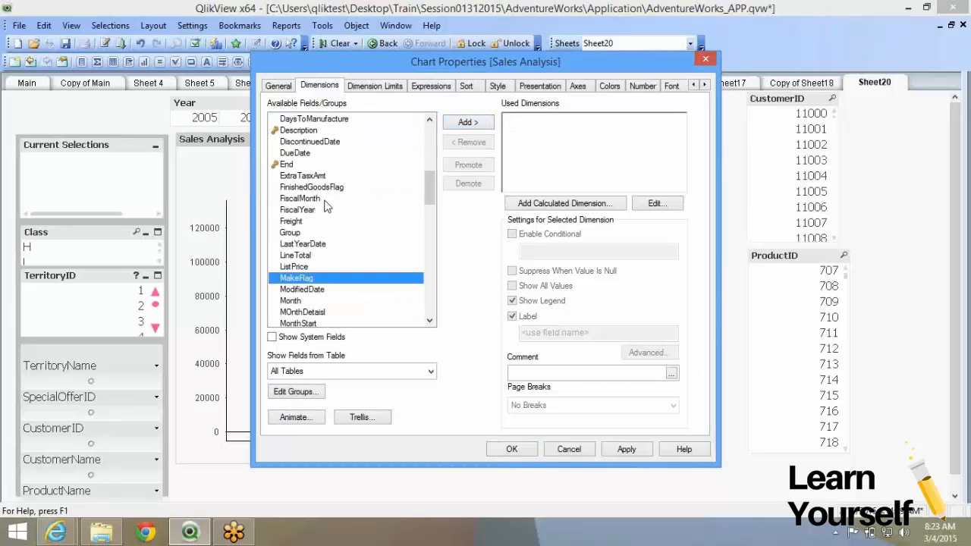
scroll(325, 205, "down", 4)
key("m")
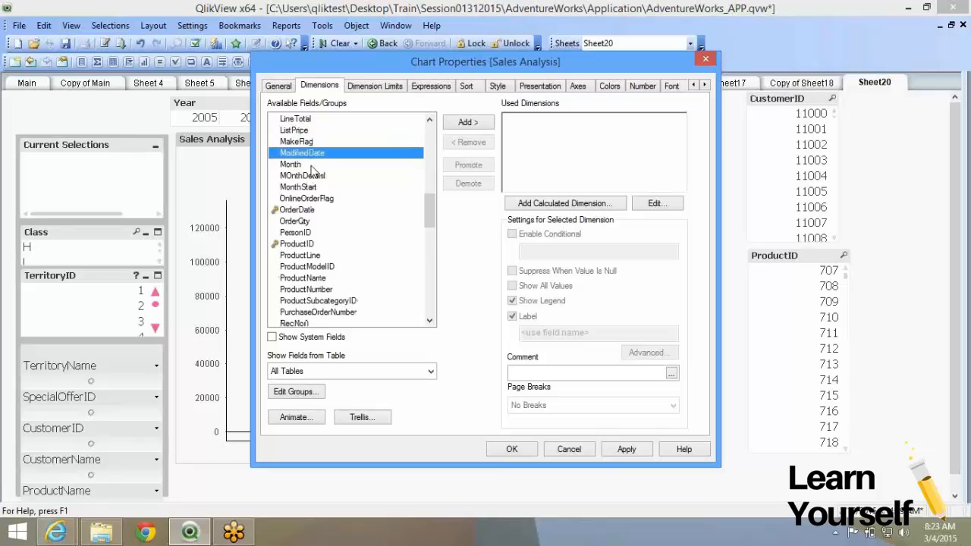
left_click(311, 166)
left_click(468, 123)
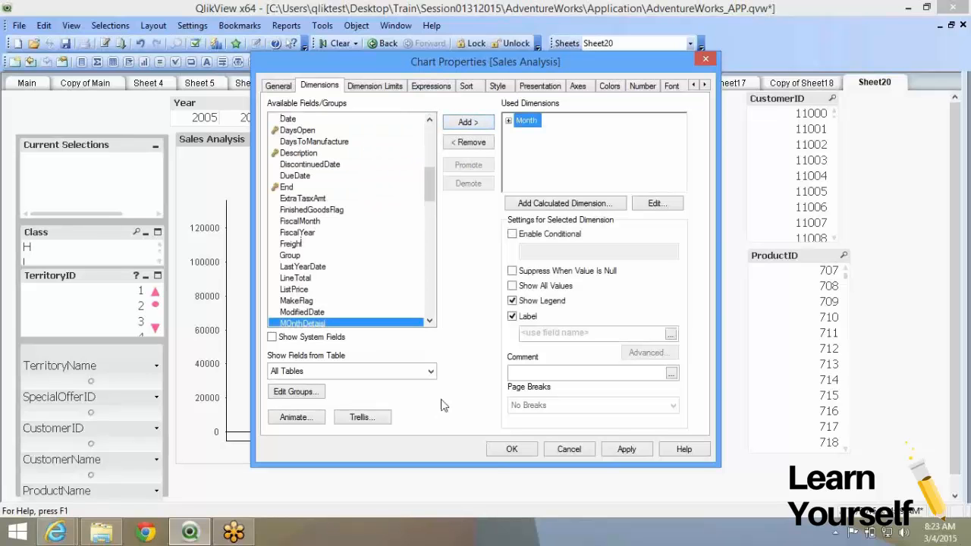
left_click(278, 85)
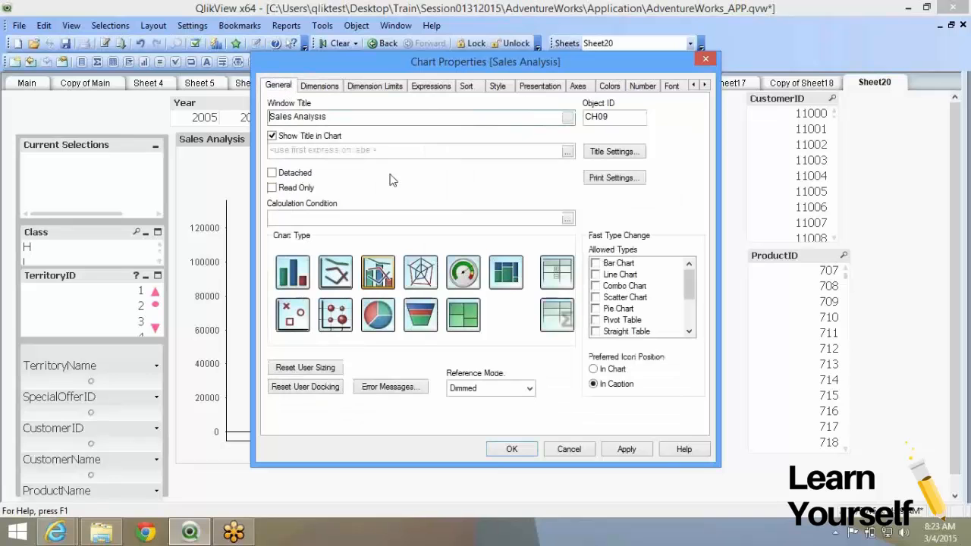
left_click(420, 276)
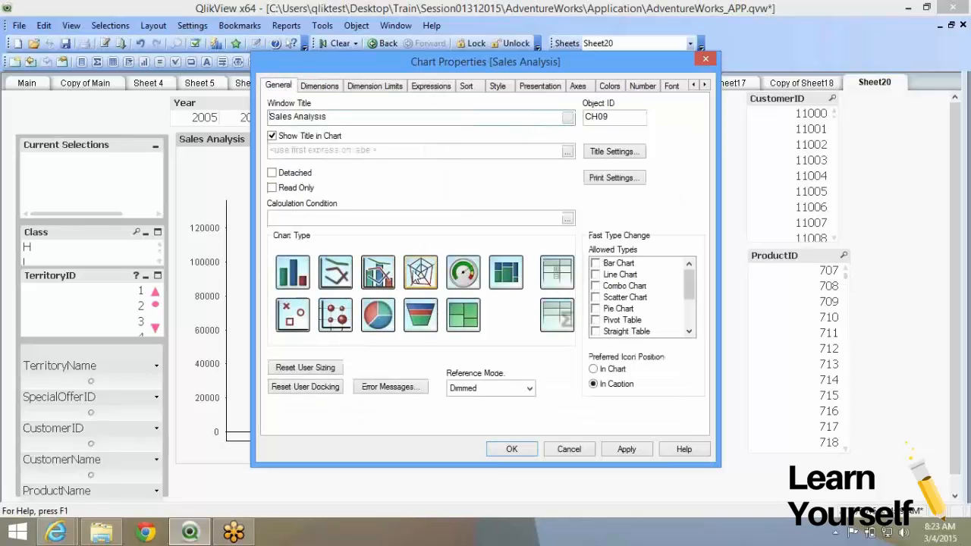
- Add Year as a second dimension of the radar chart, promote it above Month and apply the settings
left_click(327, 85)
key("y")
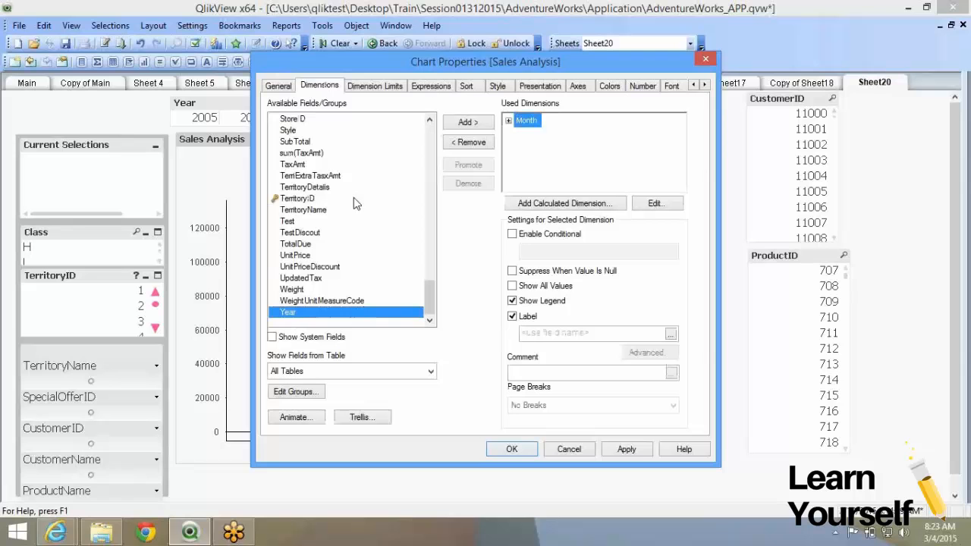
left_click(469, 122)
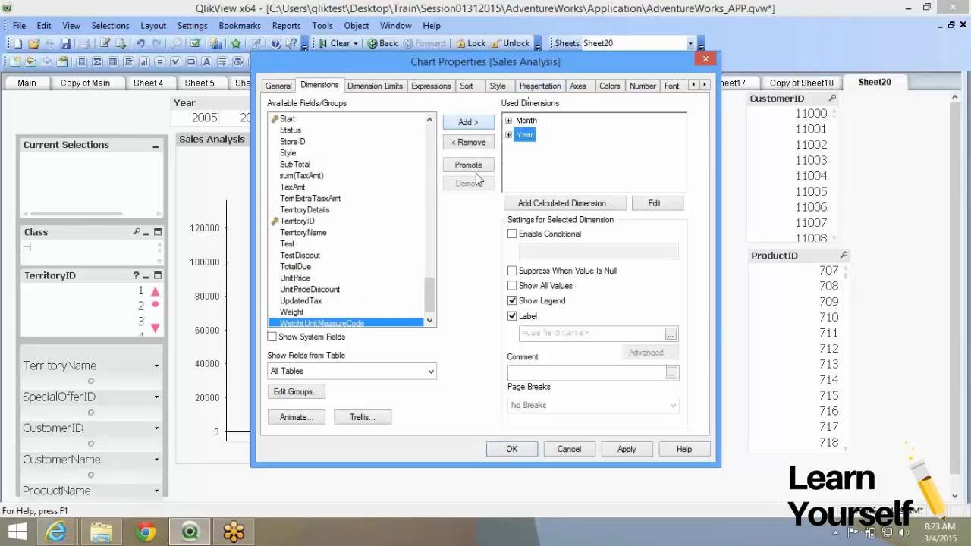
left_click(468, 164)
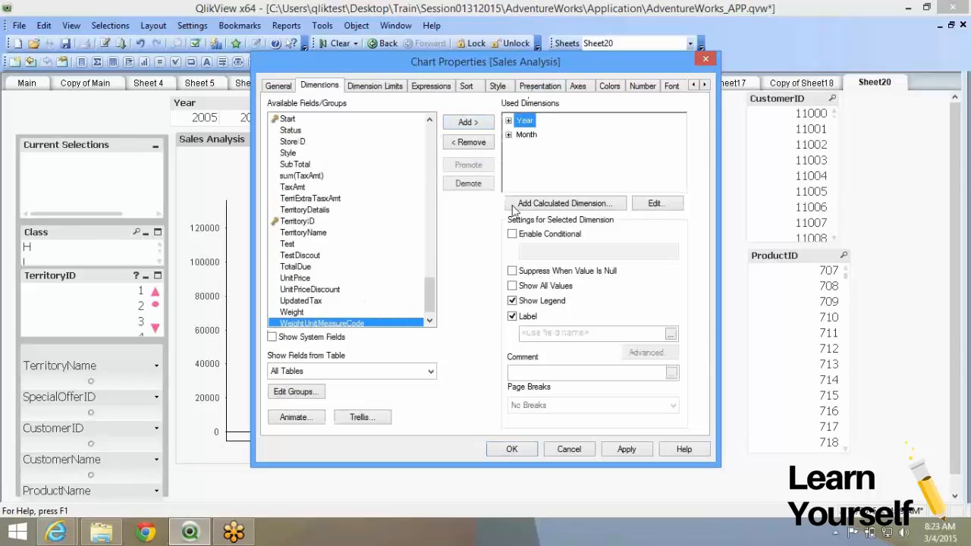
left_click(512, 449)
right_click(386, 256)
key("Escape")
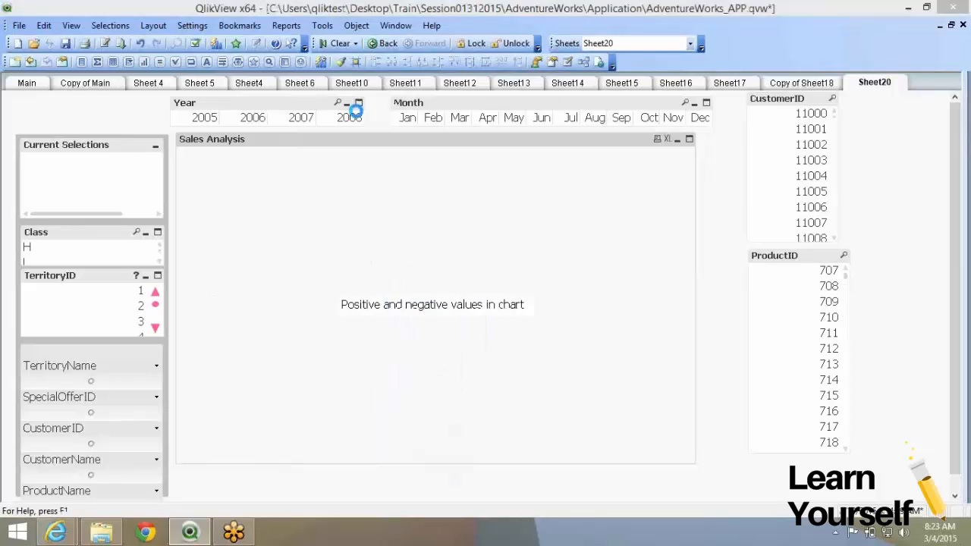
- Remove the Year dimension from the Sales Analysis chart, leaving only Month, and apply it
left_click(429, 85)
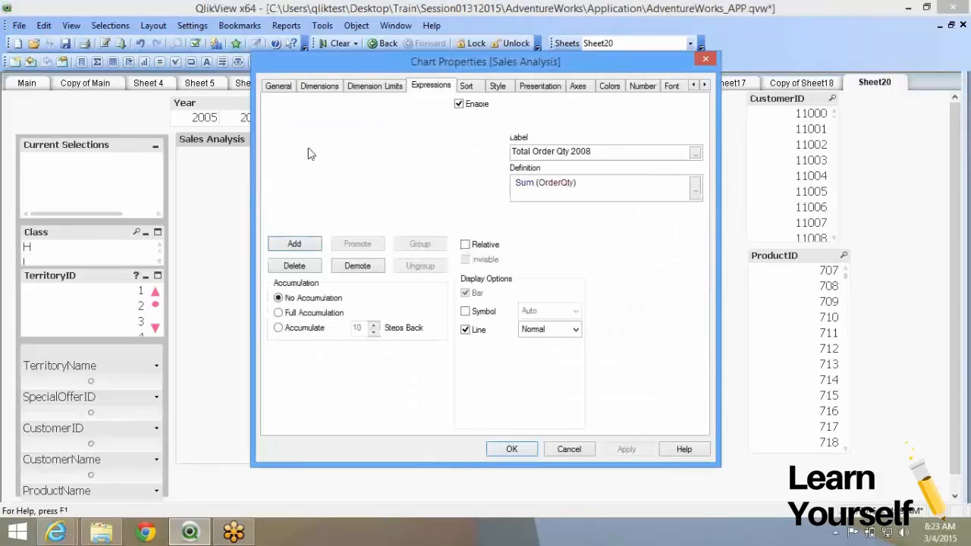
left_click(341, 84)
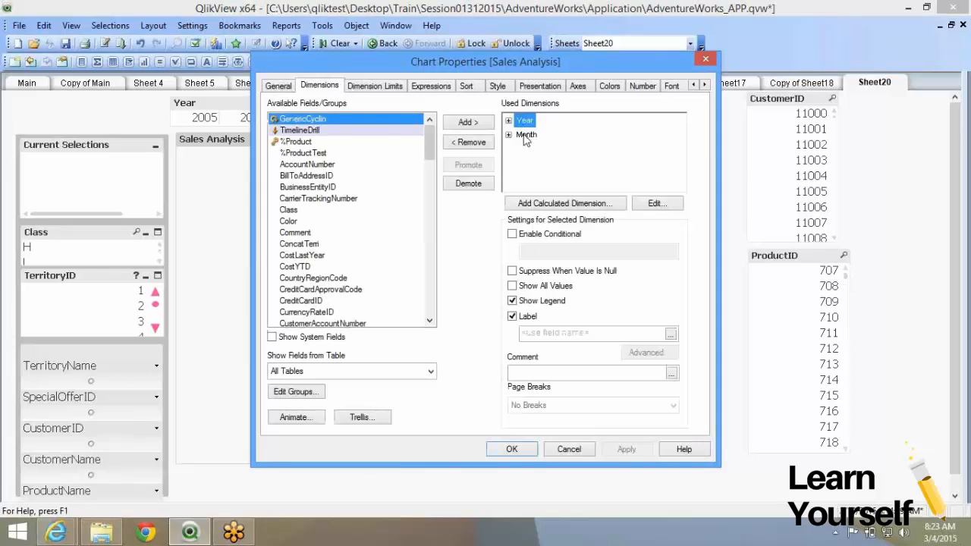
left_click(527, 134)
left_click(525, 120)
left_click(469, 142)
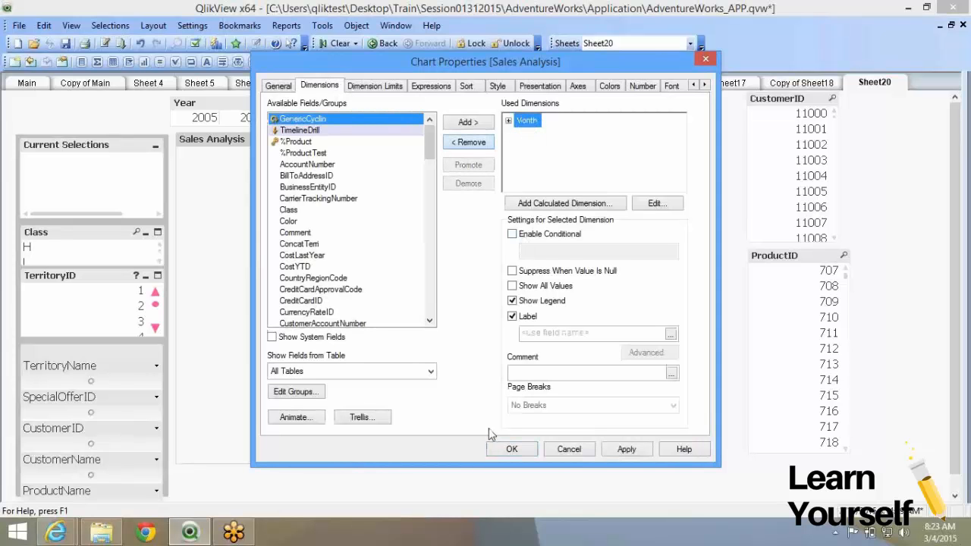
left_click(510, 450)
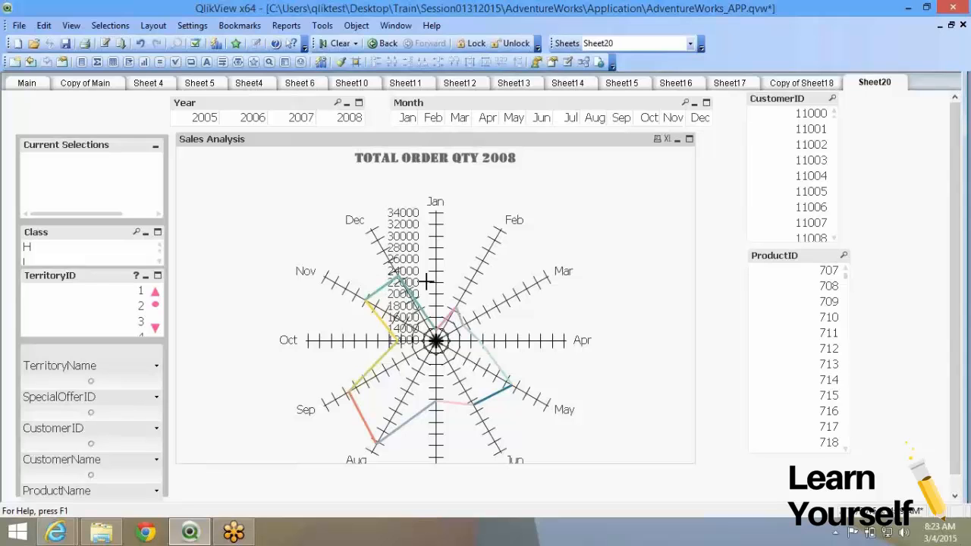
- Change the Sales Analysis chart on Sheet20 to a bar chart
right_click(420, 193)
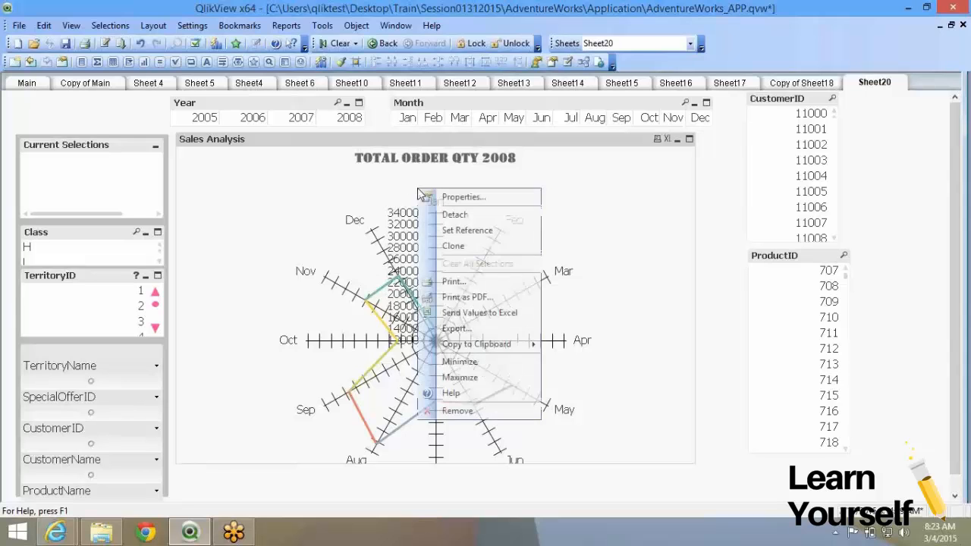
left_click(440, 197)
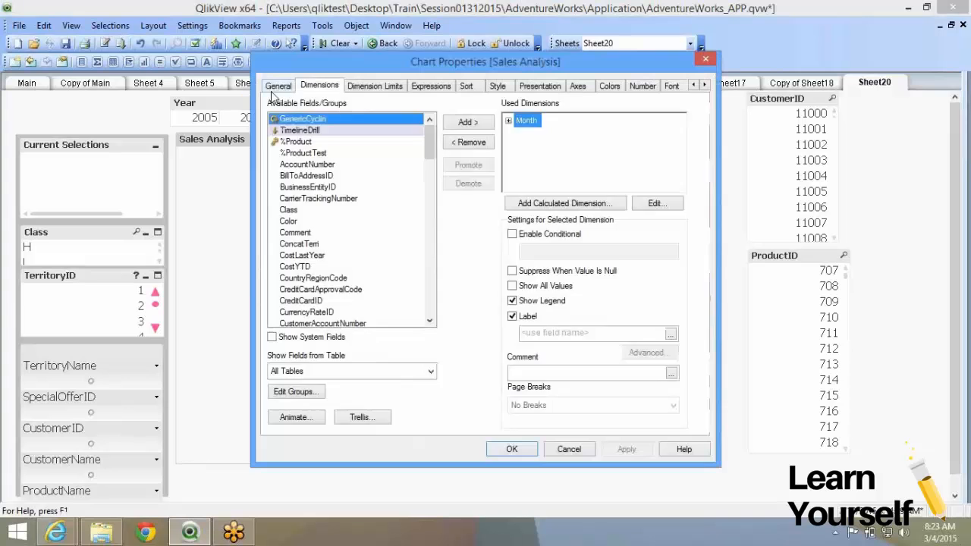
left_click(273, 86)
left_click(307, 282)
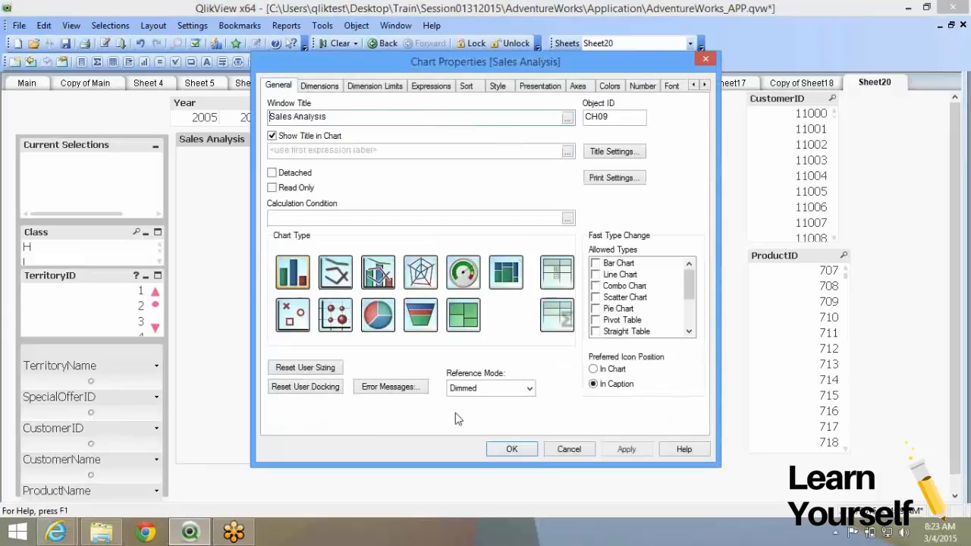
left_click(492, 446)
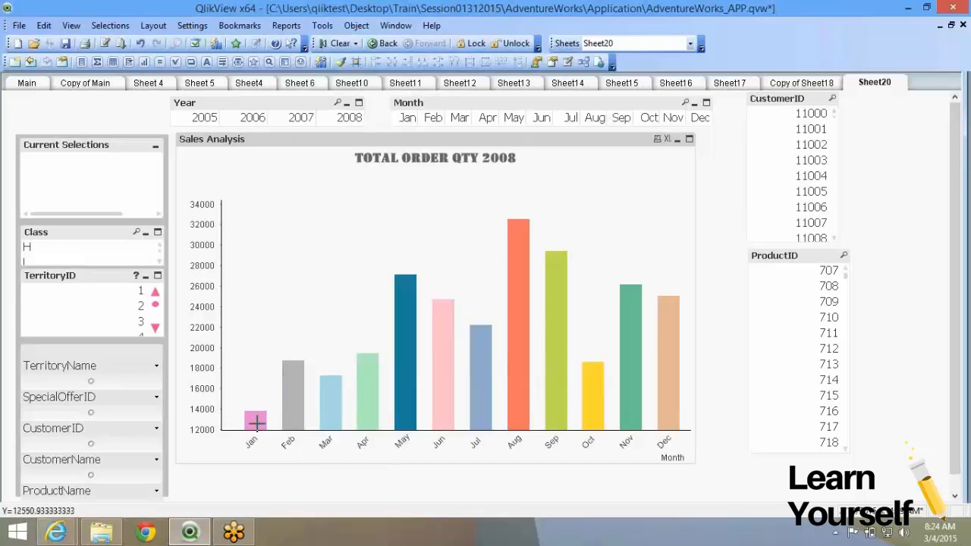
- Switch the monthly Sales Analysis bar chart back to a radar chart
right_click(465, 236)
left_click(476, 243)
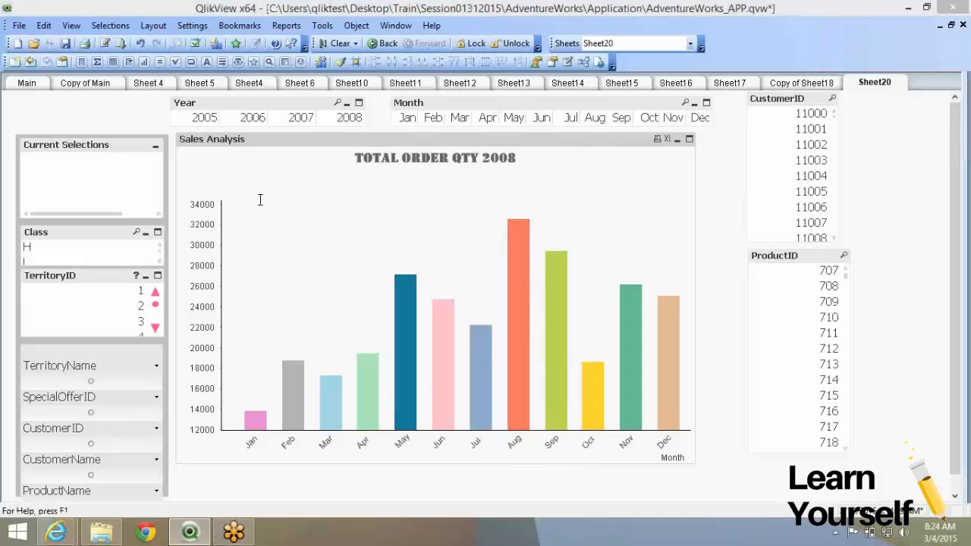
left_click(326, 88)
left_click(292, 89)
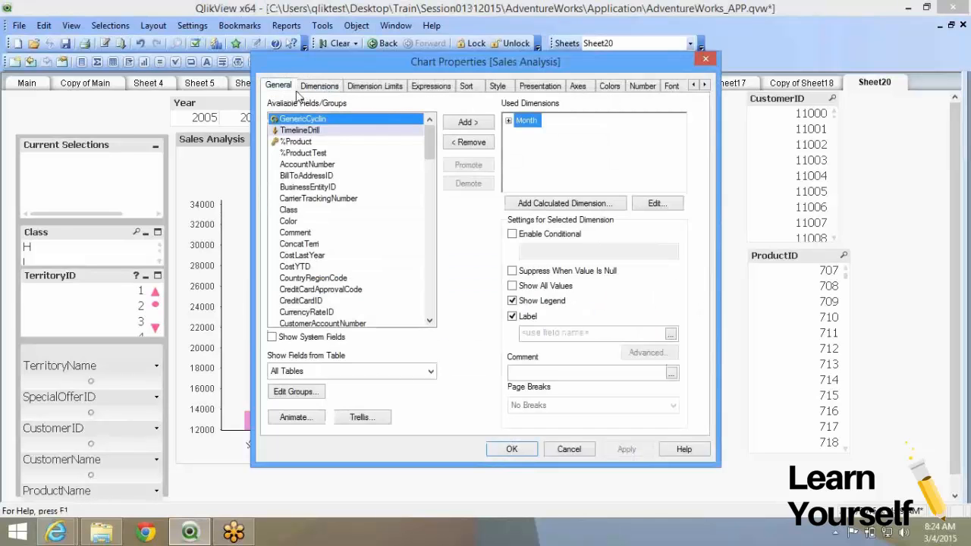
left_click(419, 283)
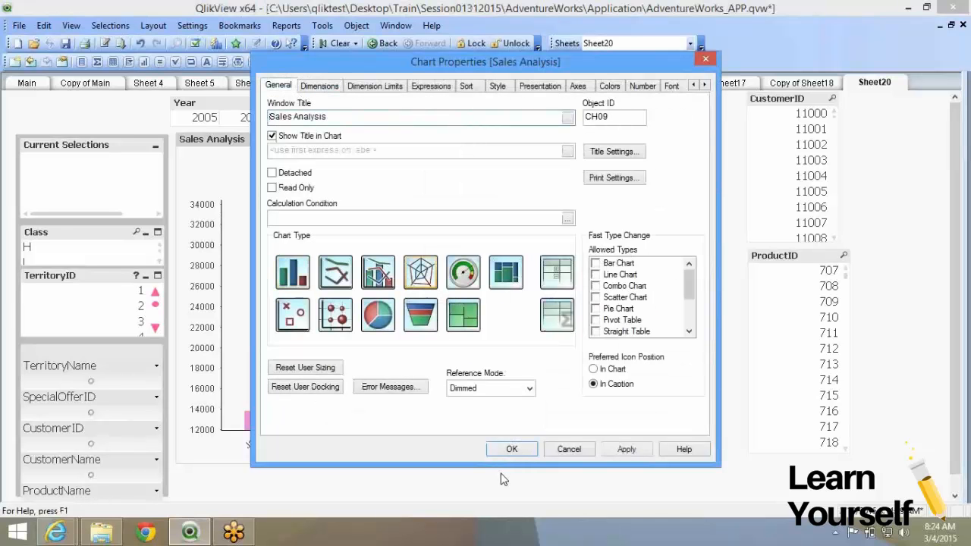
left_click(503, 451)
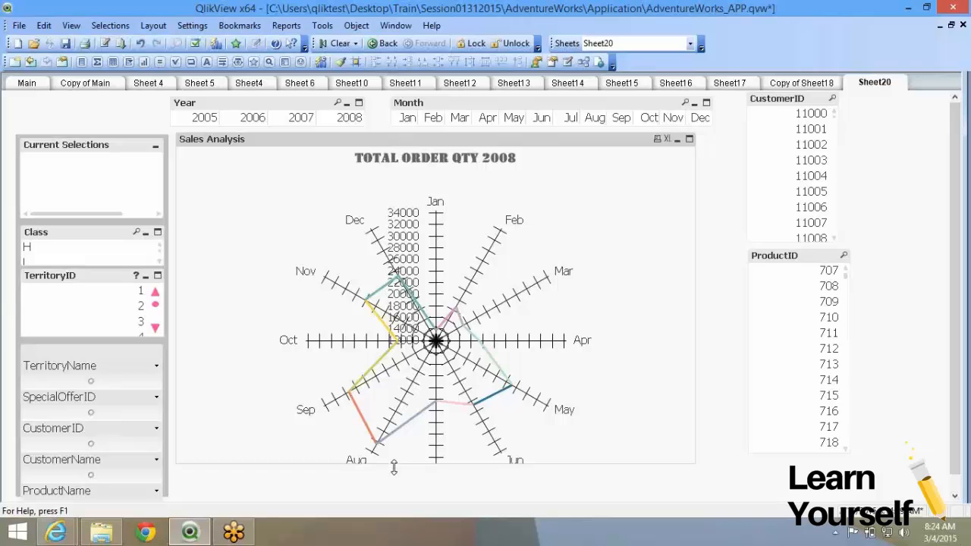
- Extend the radar chart object's lower edge downward and try to raise the lower edge of its plot area
left_click_drag(394, 467, 396, 491)
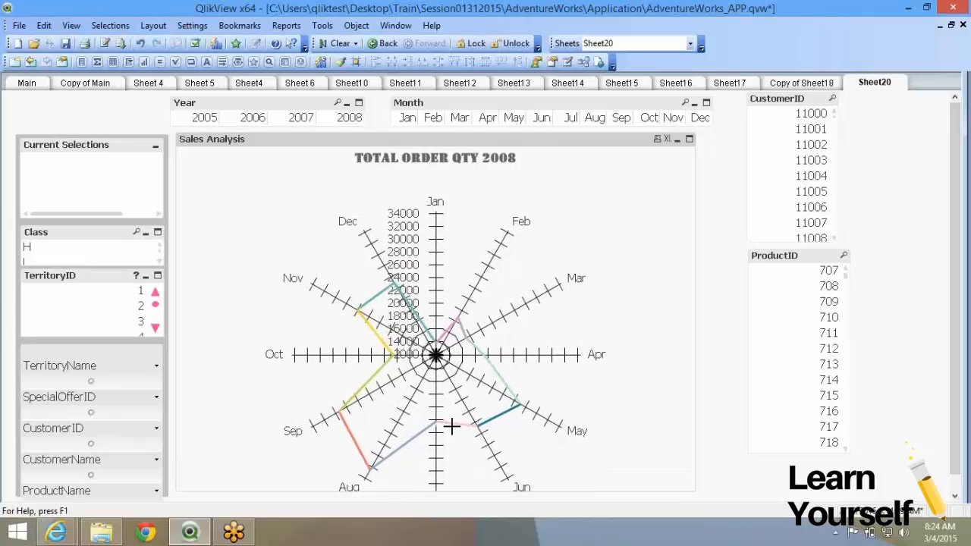
key("ctrl+shift")
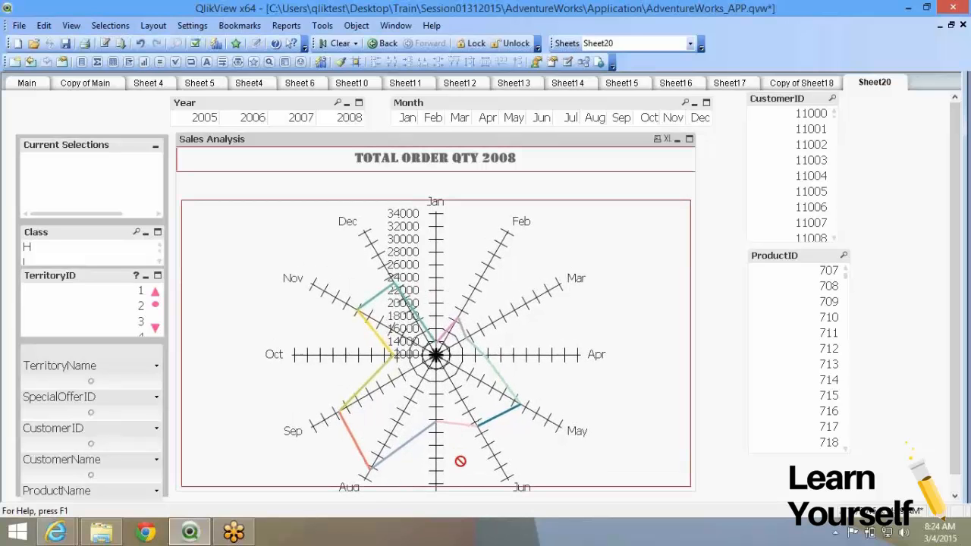
left_click_drag(465, 486, 466, 436)
- Reset the user sizing and user docking of the Sales Analysis radar chart on Sheet20 and accept the changes
right_click(462, 196)
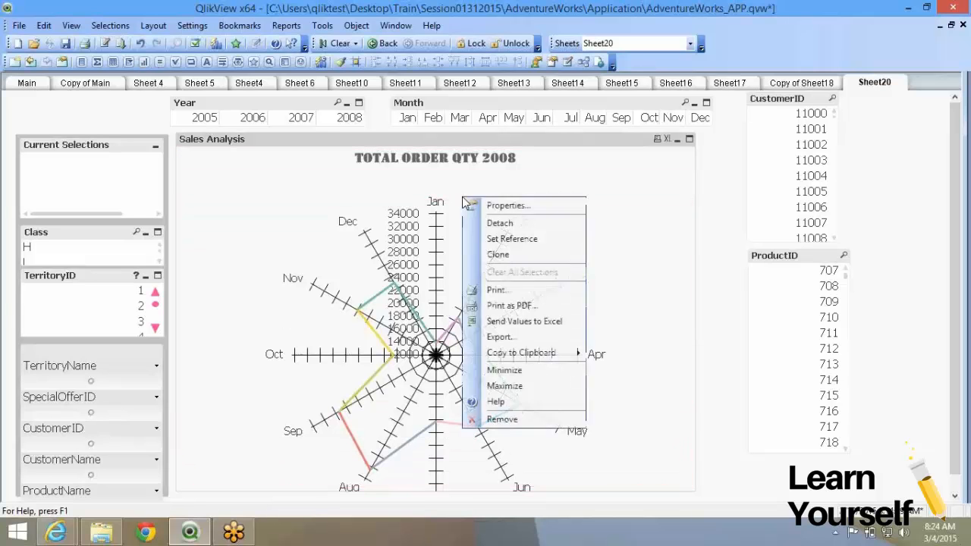
key("Escape")
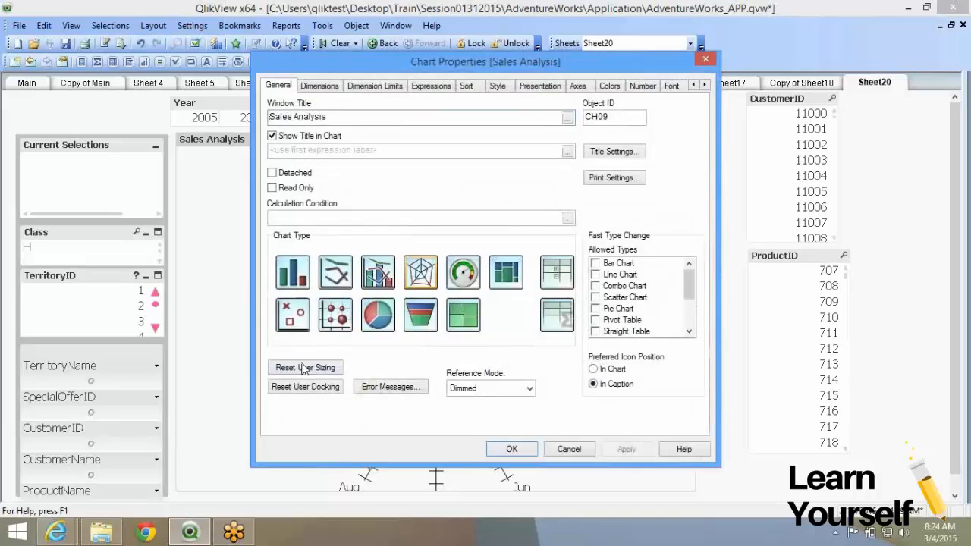
left_click(304, 368)
left_click(315, 389)
left_click(501, 451)
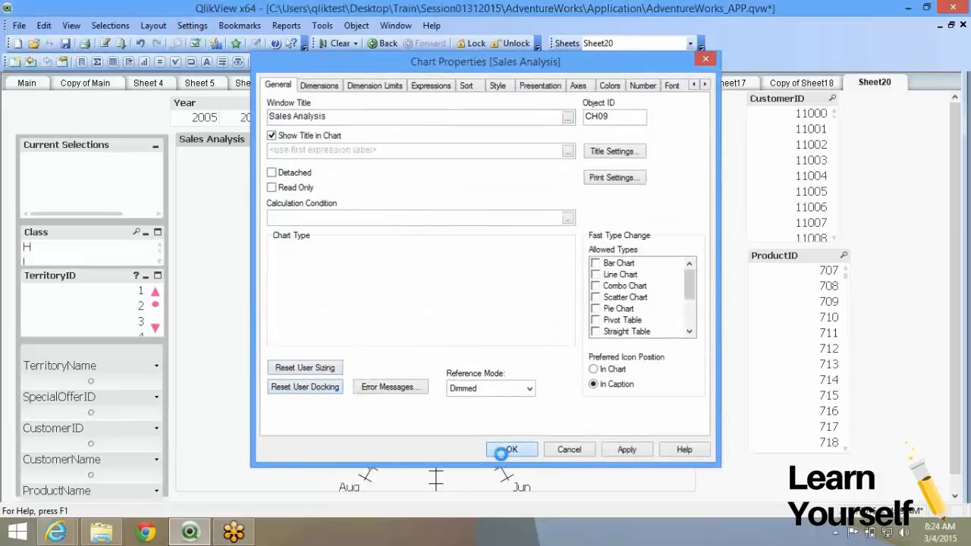
right_click(313, 200)
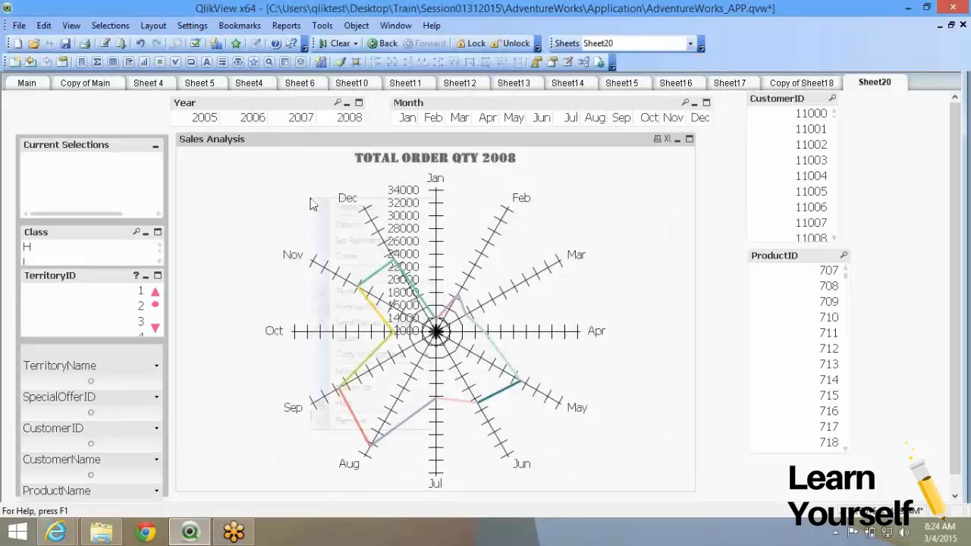
left_click(320, 208)
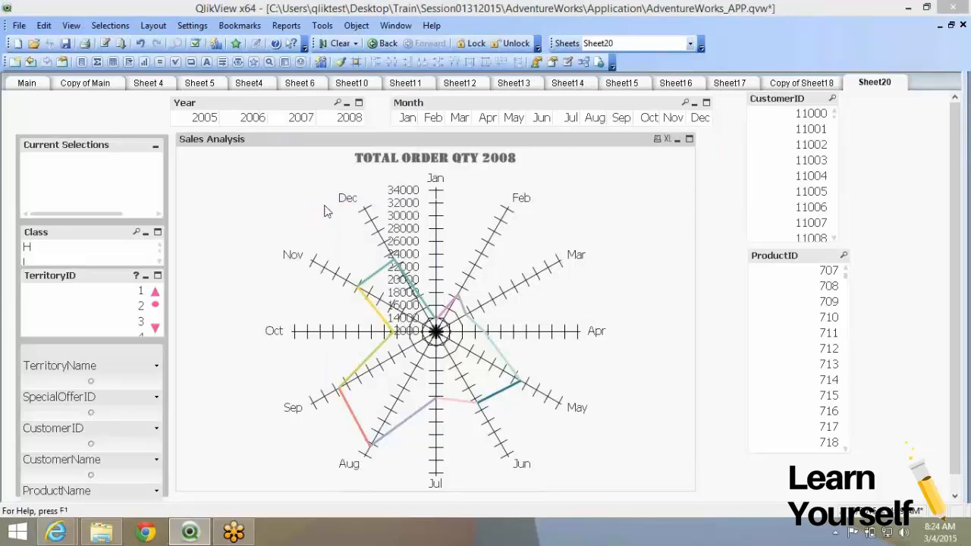
left_click(296, 371)
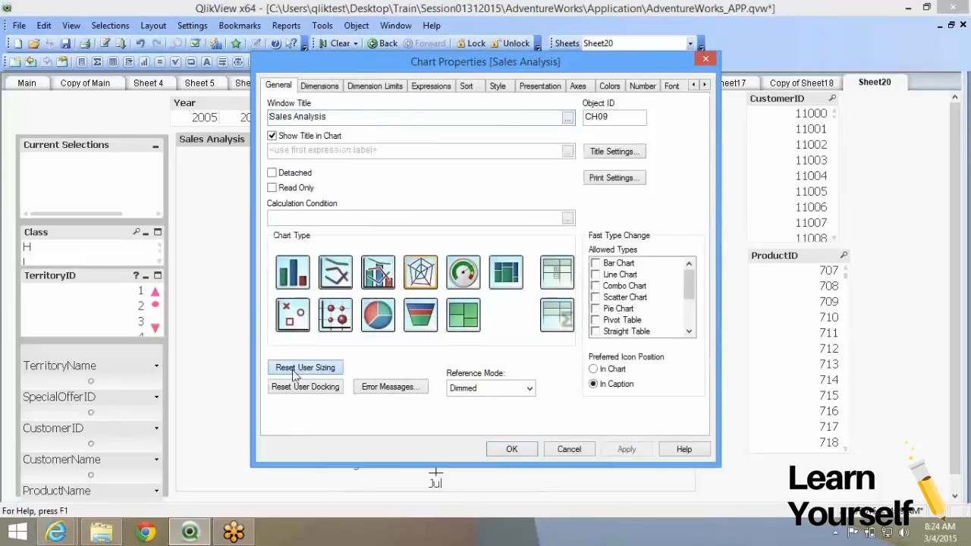
left_click(528, 451)
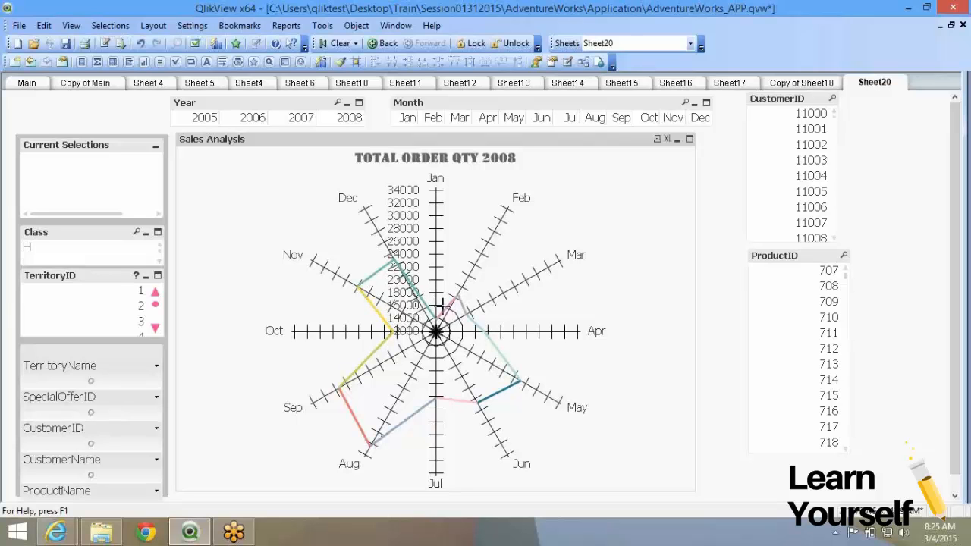
- Review the radar chart's dimension, expression, sort, style, presentation and axes settings in its properties
right_click(509, 258)
left_click(545, 273)
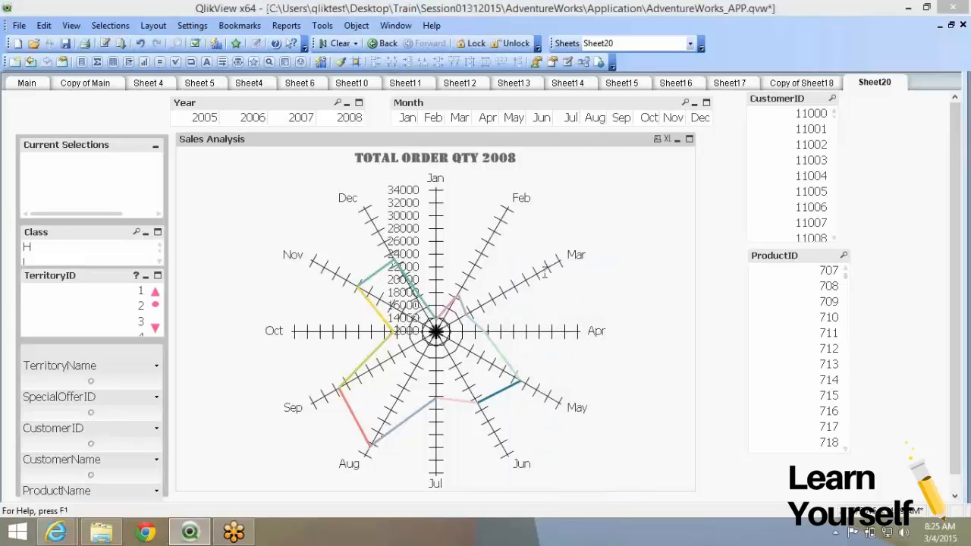
left_click_drag(435, 63, 645, 85)
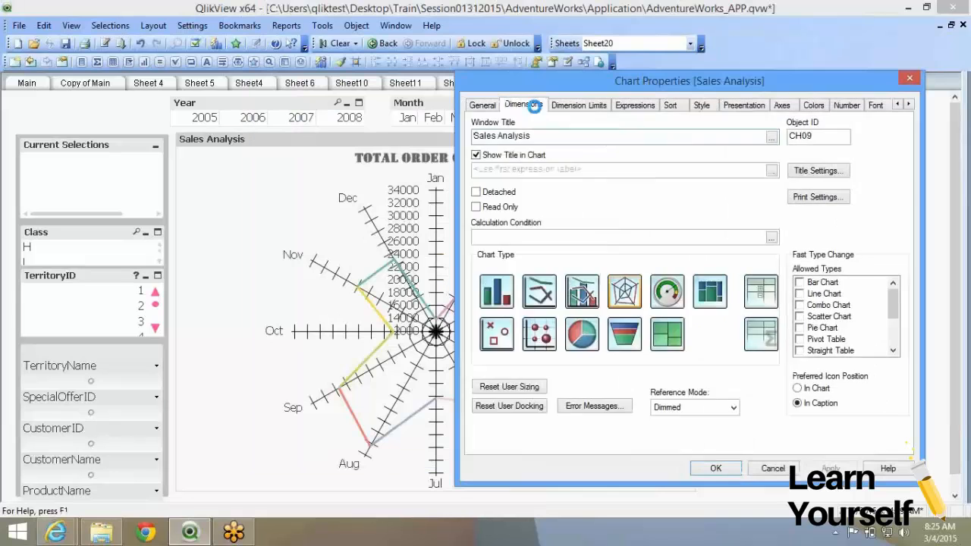
left_click(523, 105)
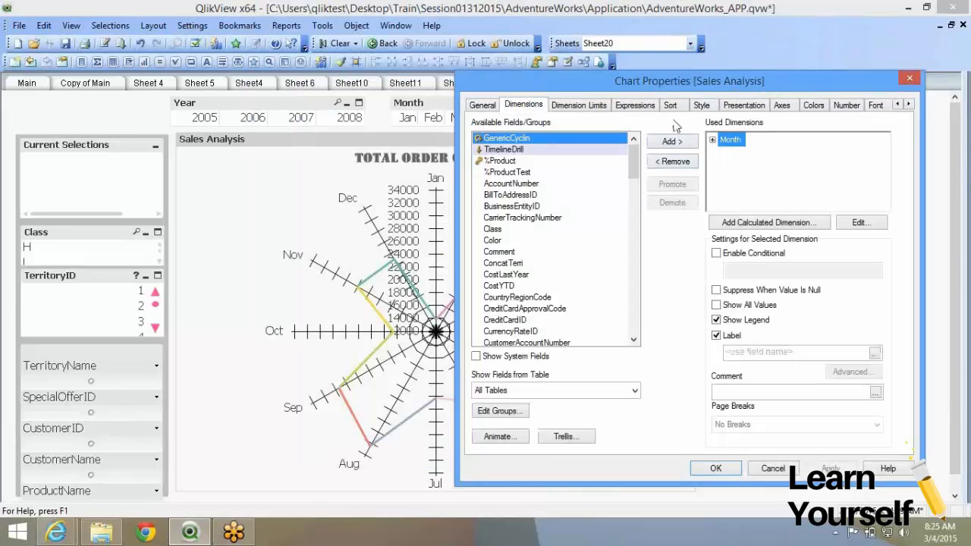
left_click(652, 111)
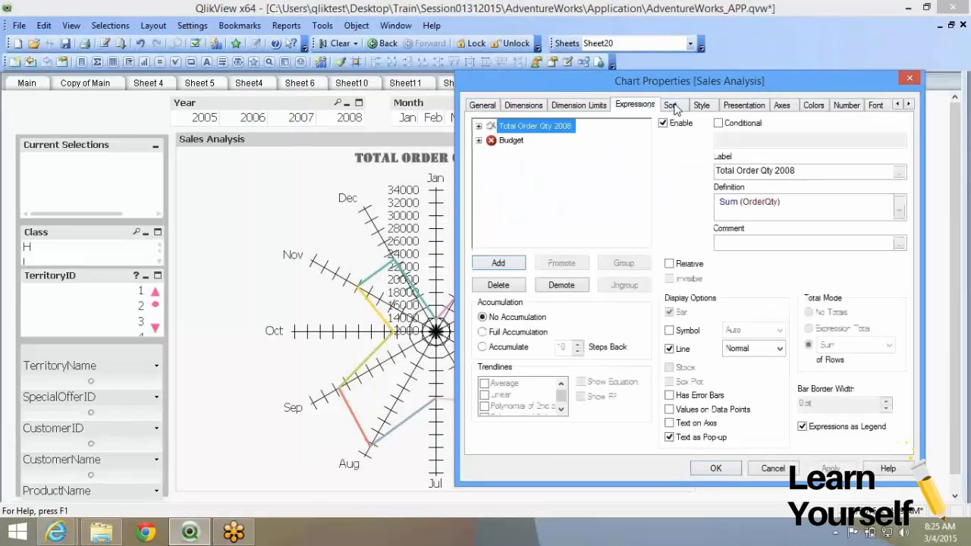
left_click(670, 107)
left_click(702, 106)
left_click(740, 106)
left_click(702, 105)
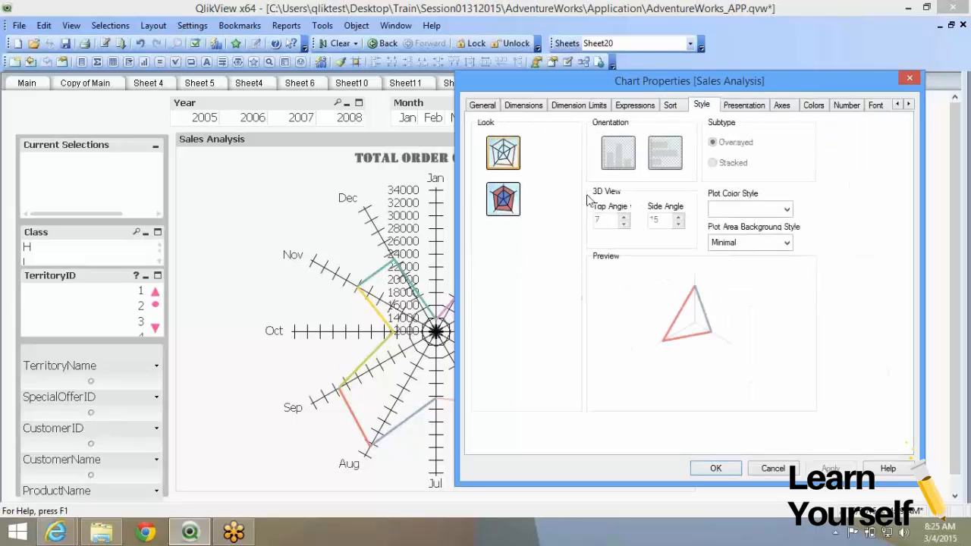
left_click(759, 106)
left_click(783, 105)
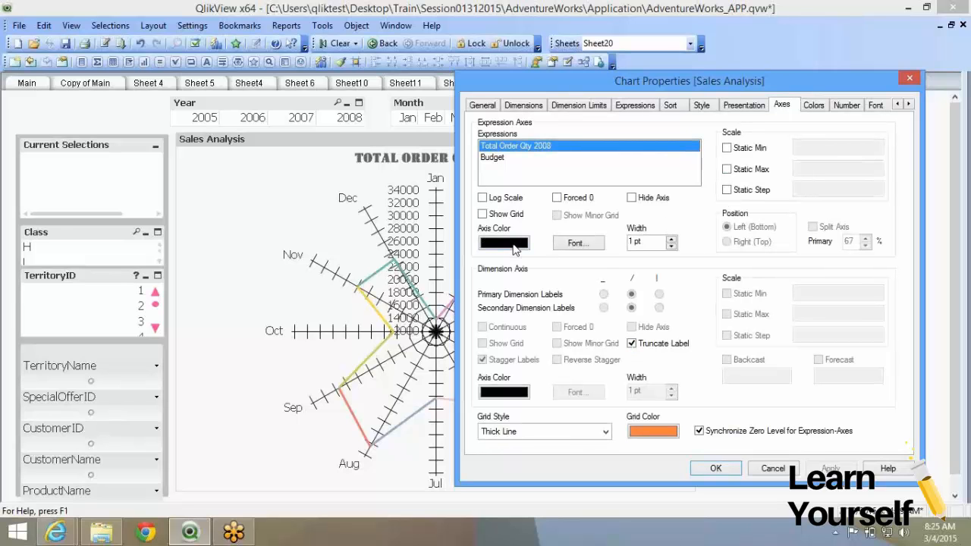
- Check the axis color of the Total Order Qty 2008 expression and the axis settings of the Budget expression
left_click(513, 245)
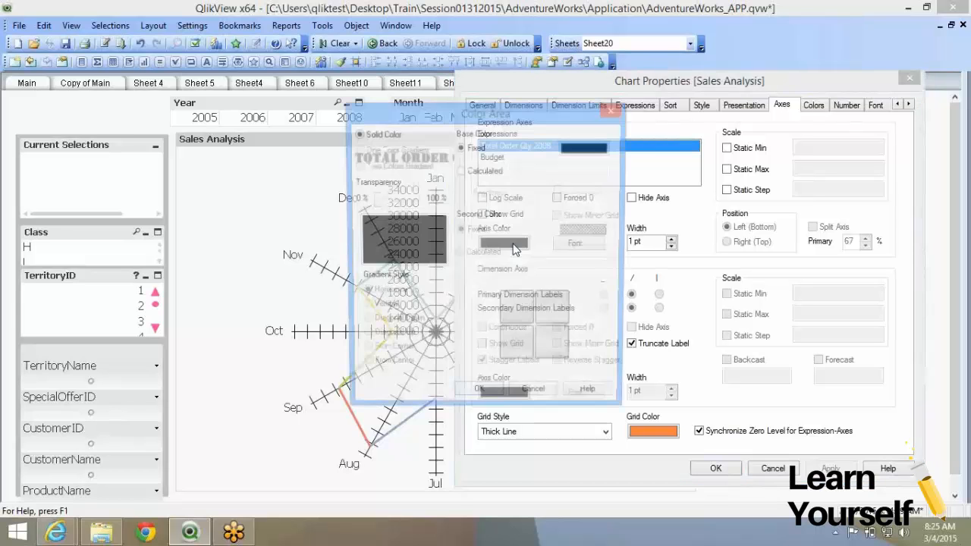
left_click(478, 392)
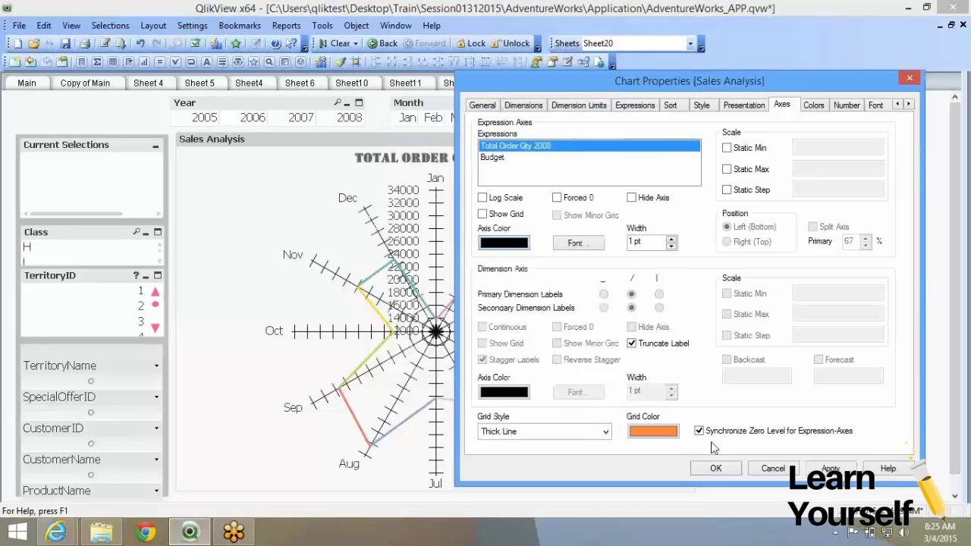
left_click(528, 157)
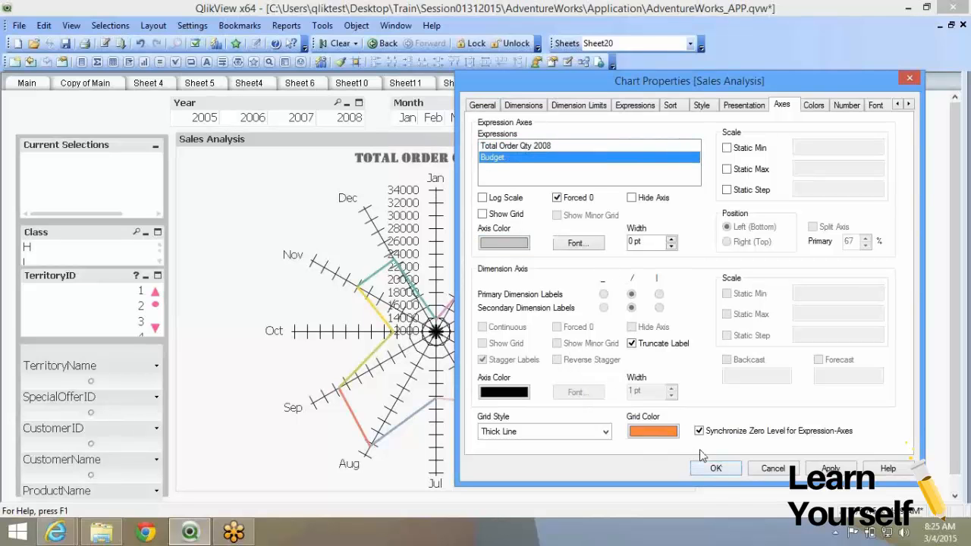
left_click(719, 474)
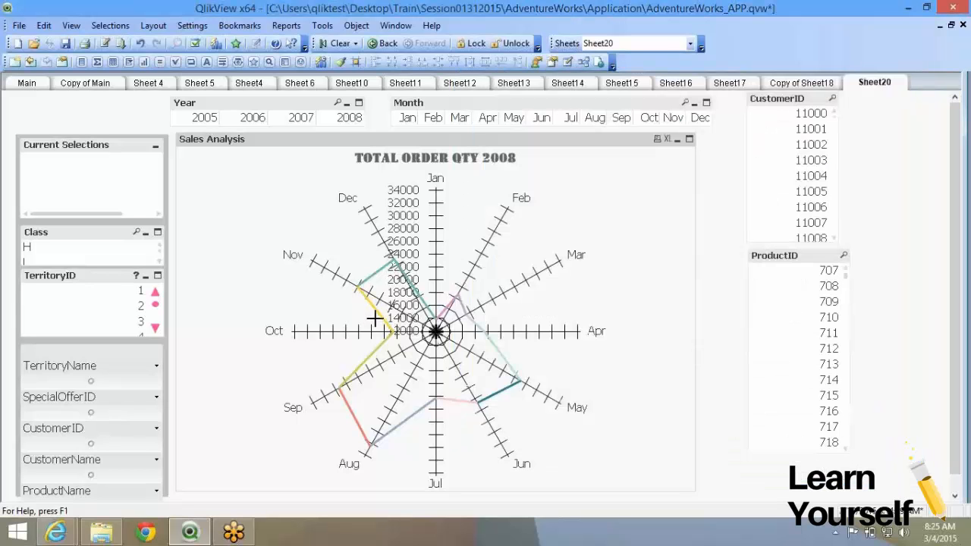
- Turn off multicolored data appearance for the Sales Analysis radar chart so its lines use a single color
right_click(472, 199)
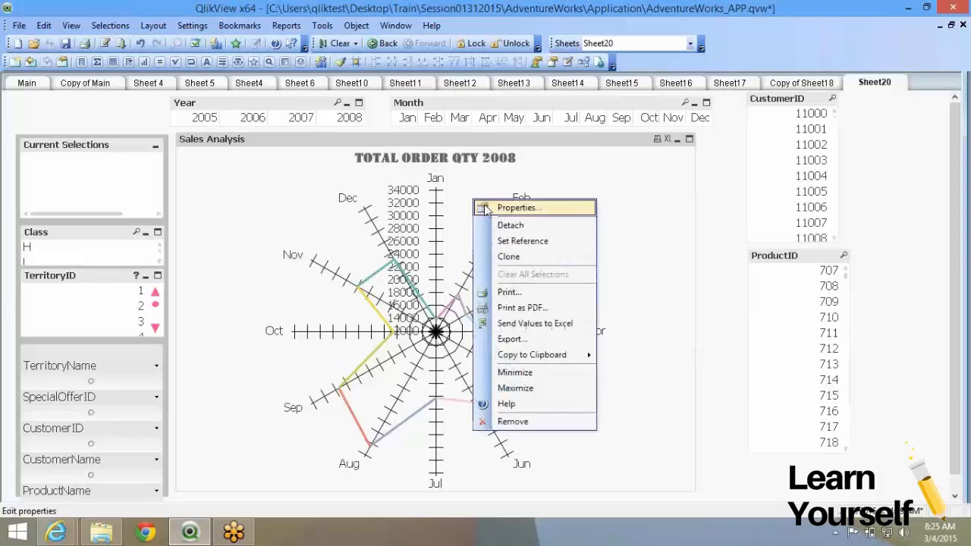
left_click(507, 208)
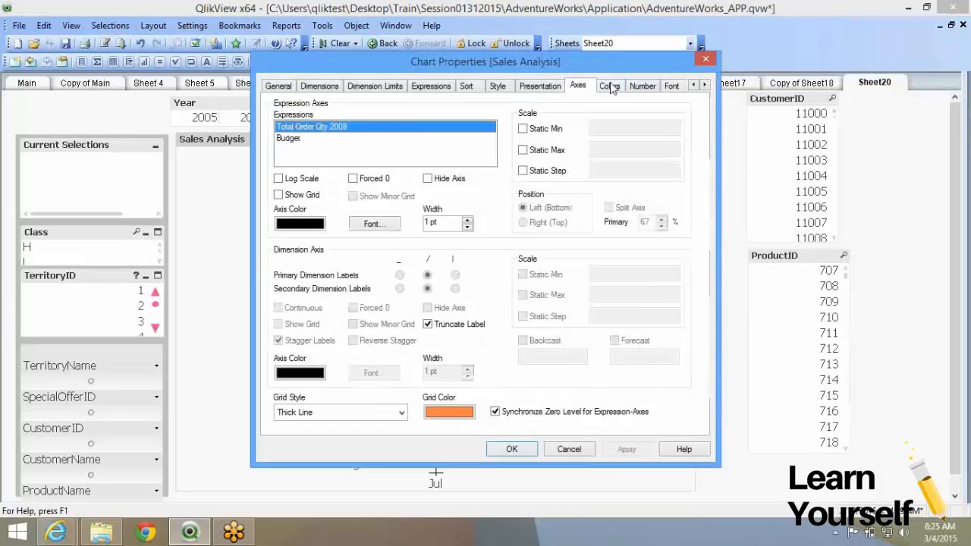
left_click(609, 86)
left_click(540, 116)
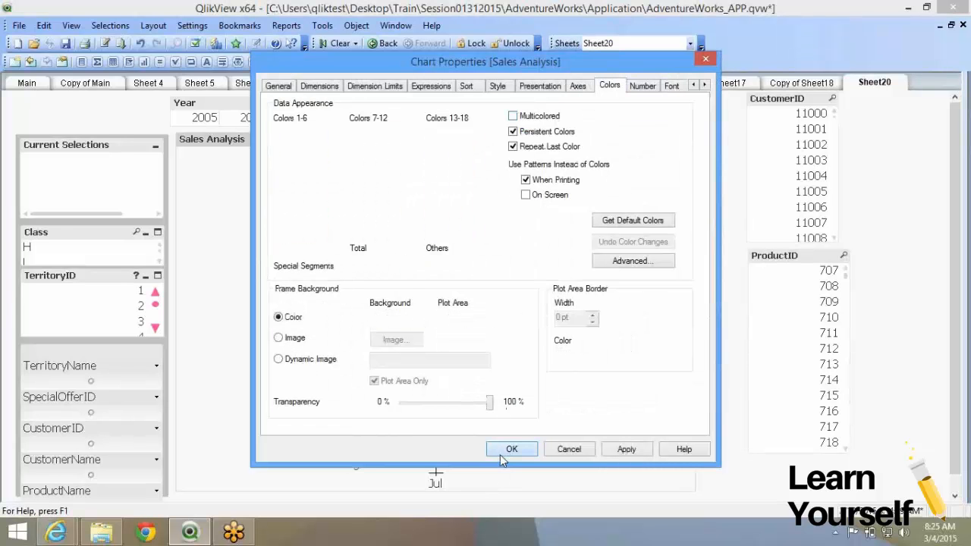
left_click(508, 450)
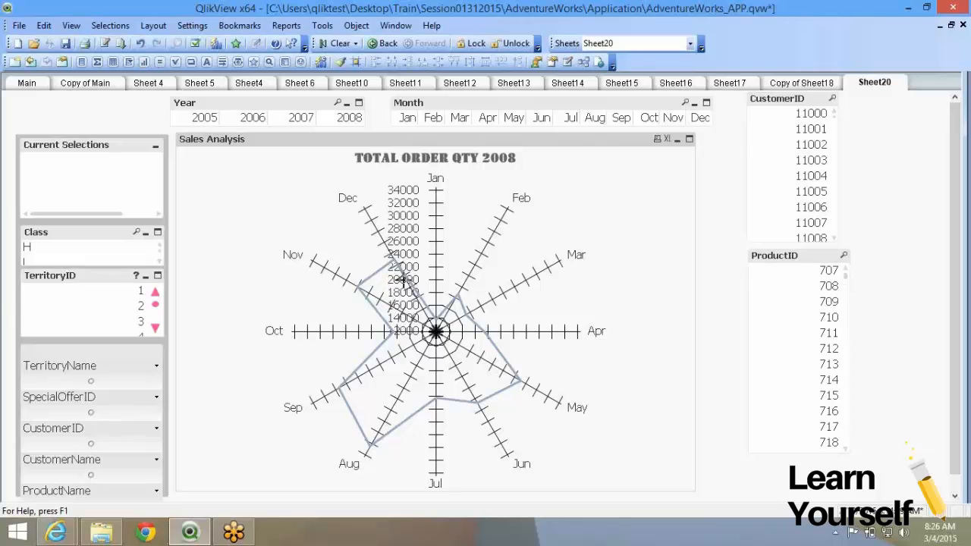
- Review the available chart types in the radar chart's general properties
right_click(583, 226)
left_click(595, 231)
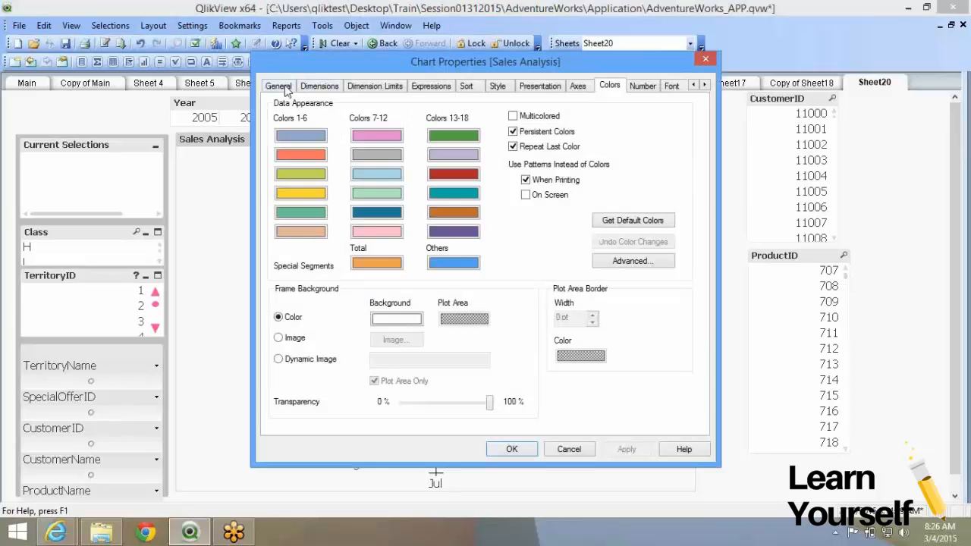
left_click(286, 88)
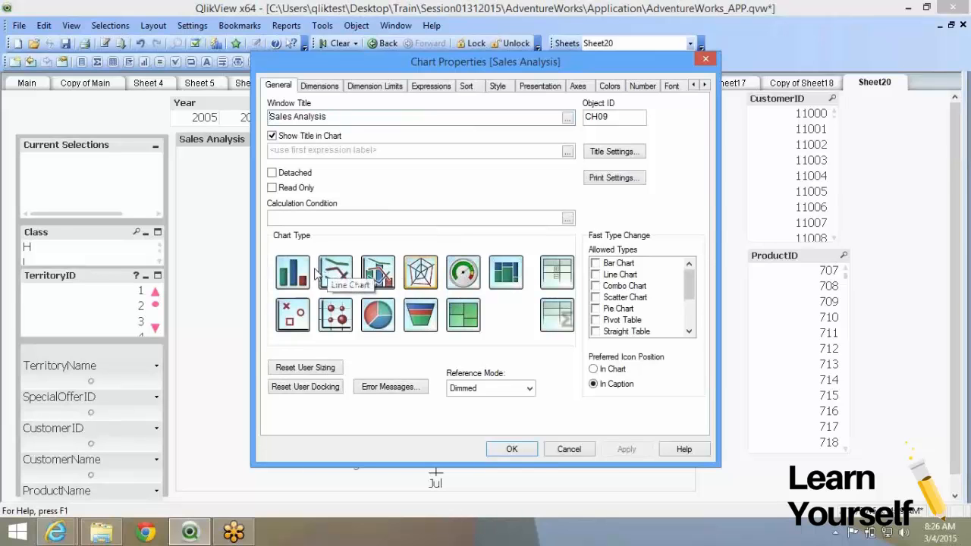
left_click(511, 450)
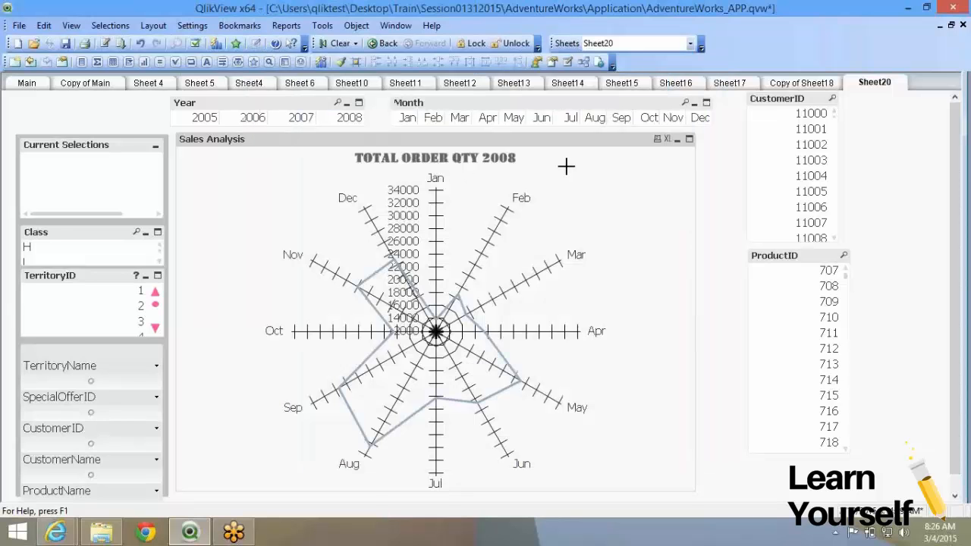
- Rename the sheet Copy of Sheet18 to Sheet19
key("super+c")
left_click(797, 82)
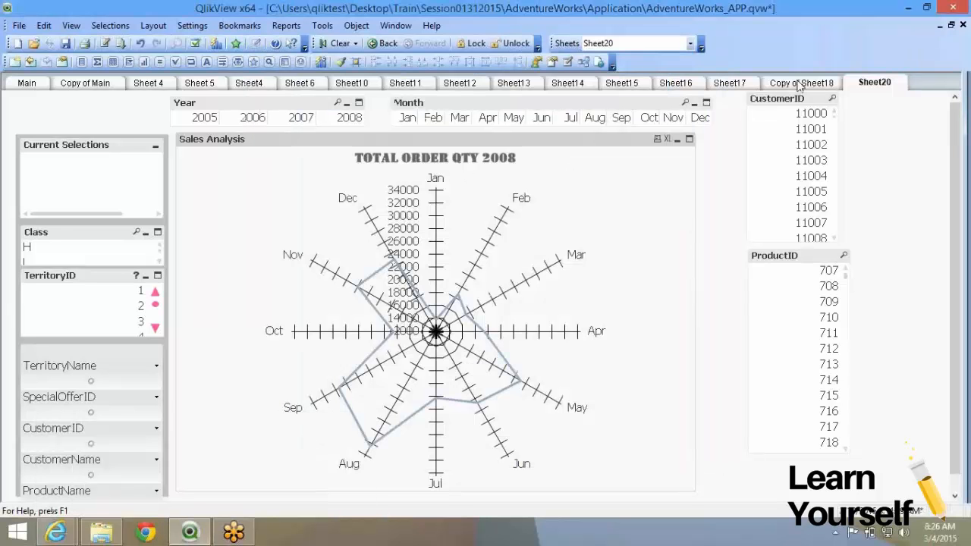
right_click(879, 173)
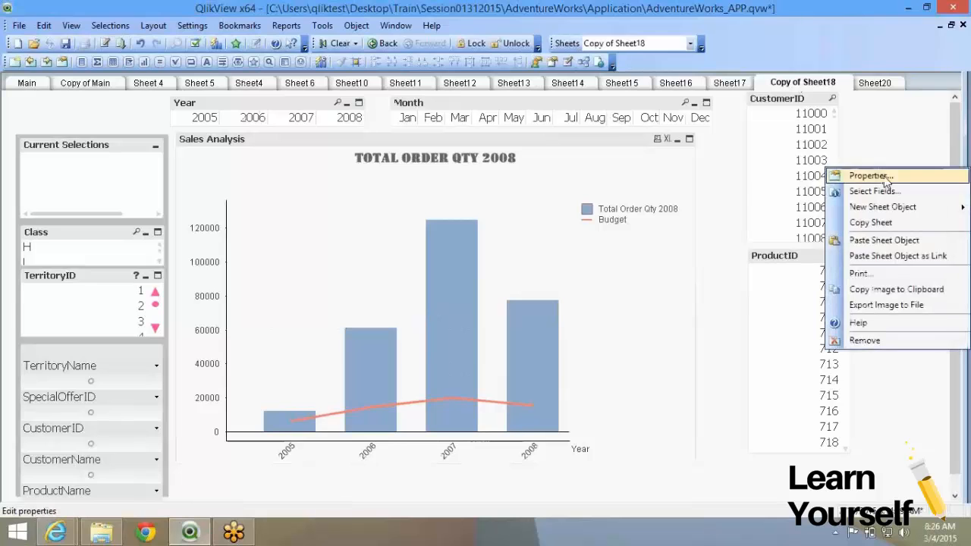
left_click(873, 175)
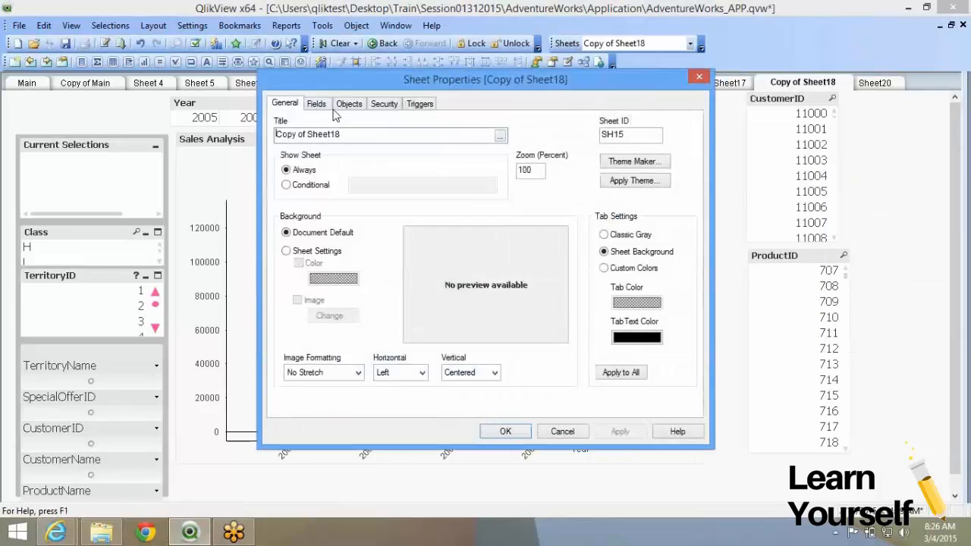
left_click_drag(306, 134, 258, 144)
key("BackSpace")
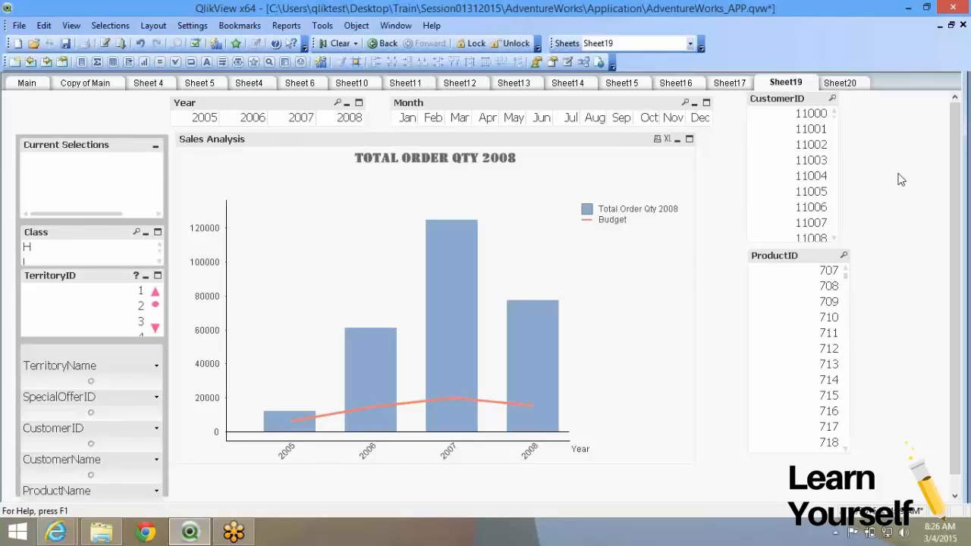
- Shorten the CustomerID list box on Sheet20 by lowering its upper edge below the sheet tabs
left_click(827, 83)
left_click_drag(820, 92, 820, 109)
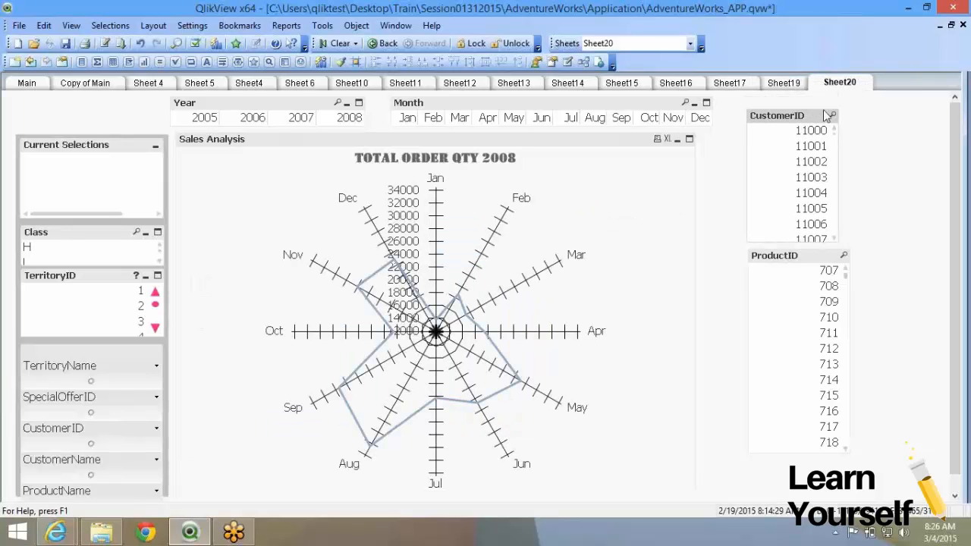
- Set the chart type of the Sales Analysis chart on Sheet15 to a gauge chart
left_click(732, 84)
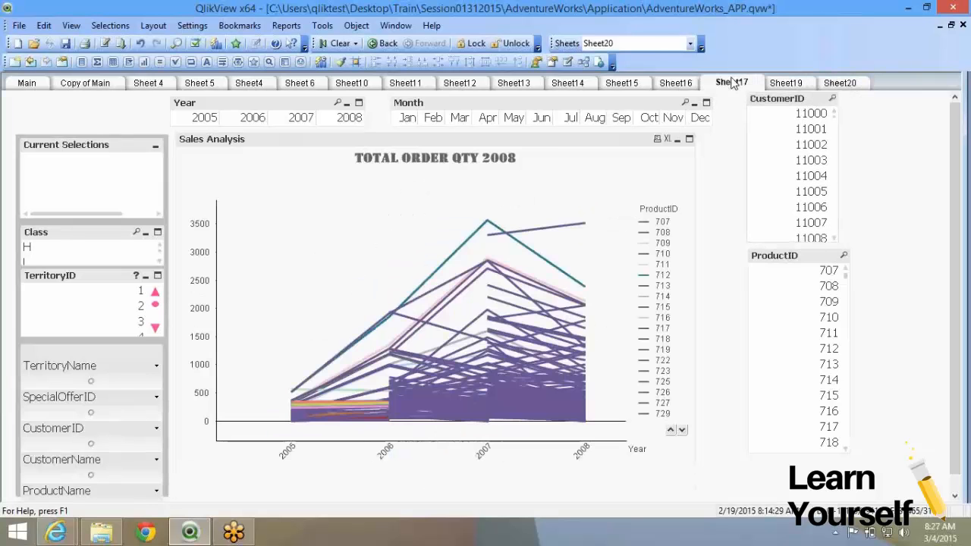
left_click(675, 83)
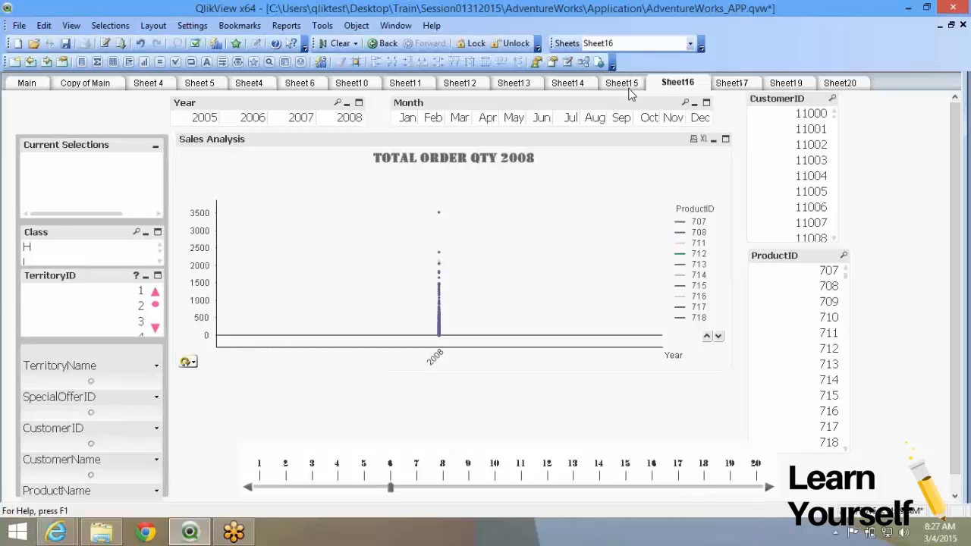
left_click(627, 88)
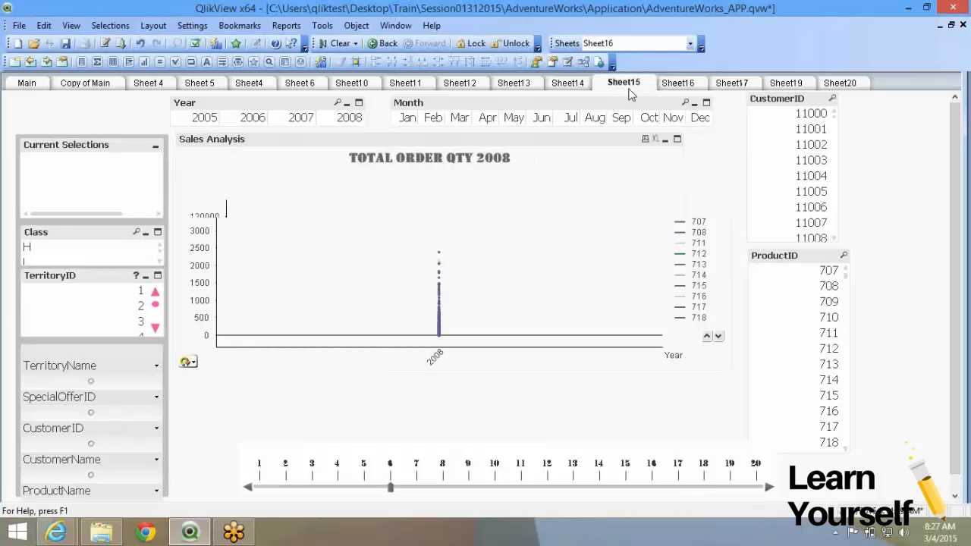
right_click(559, 200)
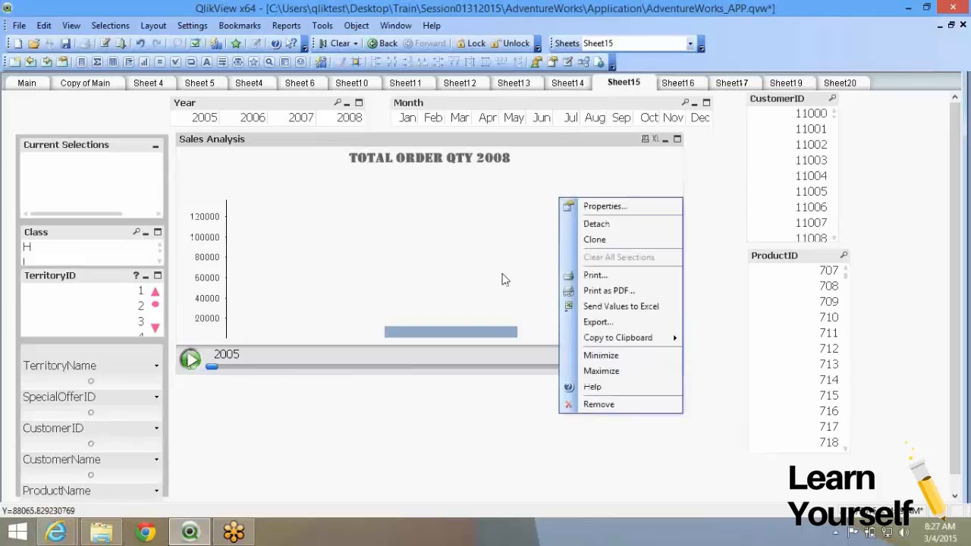
left_click(629, 207)
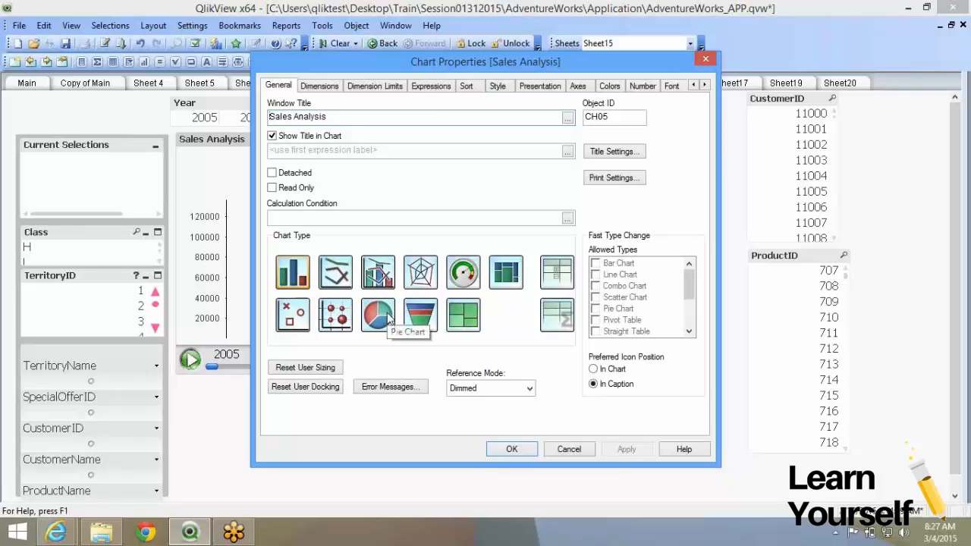
left_click(462, 277)
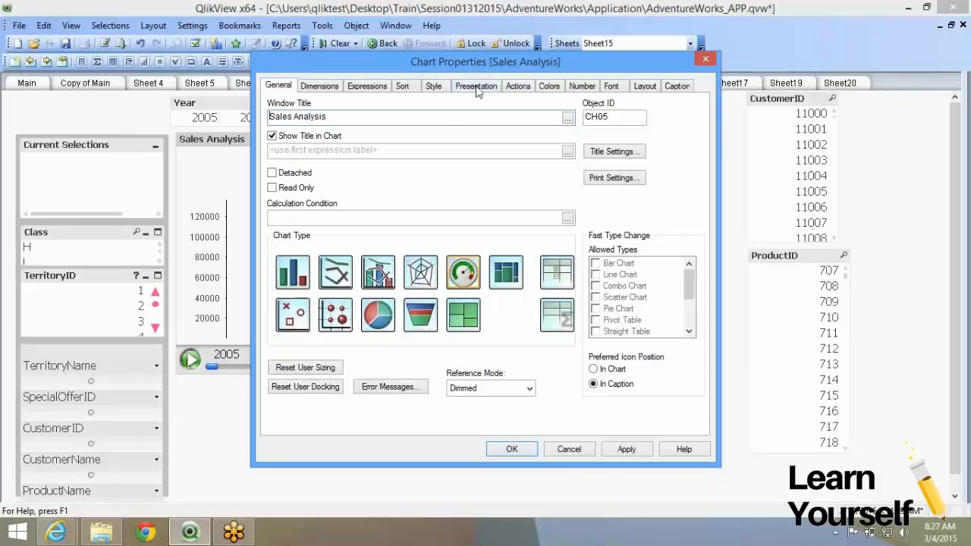
- Review the gauge's presentation settings and available look styles for the Sales Analysis chart
left_click(478, 89)
left_click(286, 88)
left_click(433, 87)
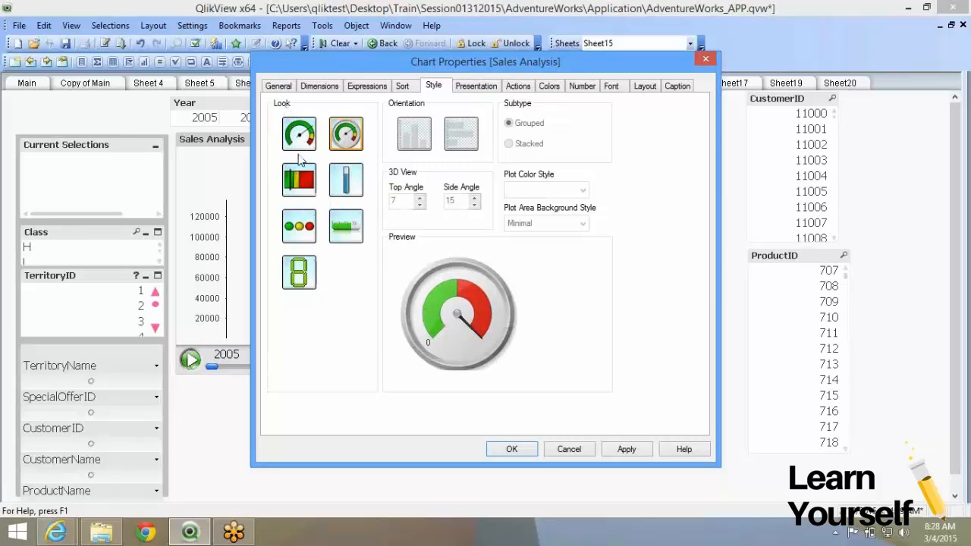
left_click(275, 87)
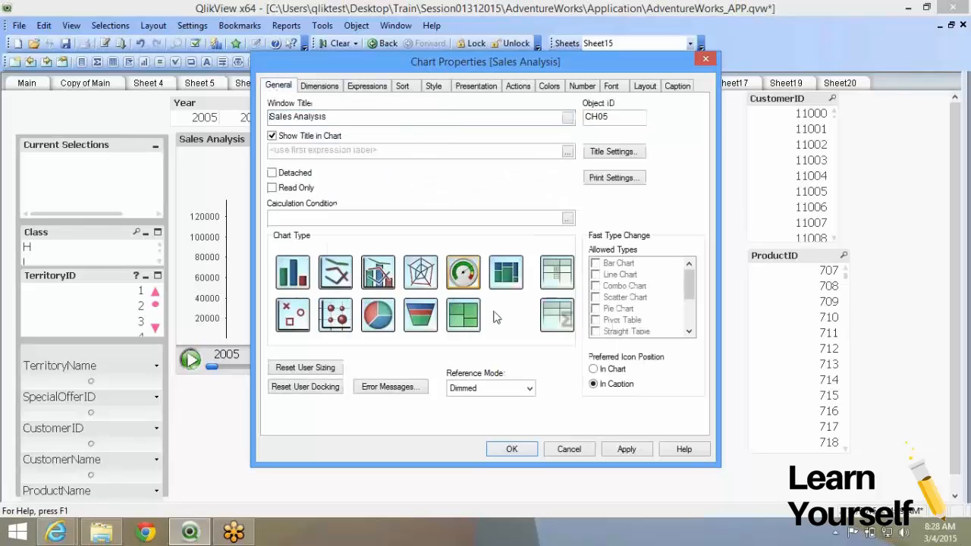
- Try the radar, pie, funnel, block and Mekko types for the Sales Analysis chart, finishing on the bar chart type
left_click(463, 271)
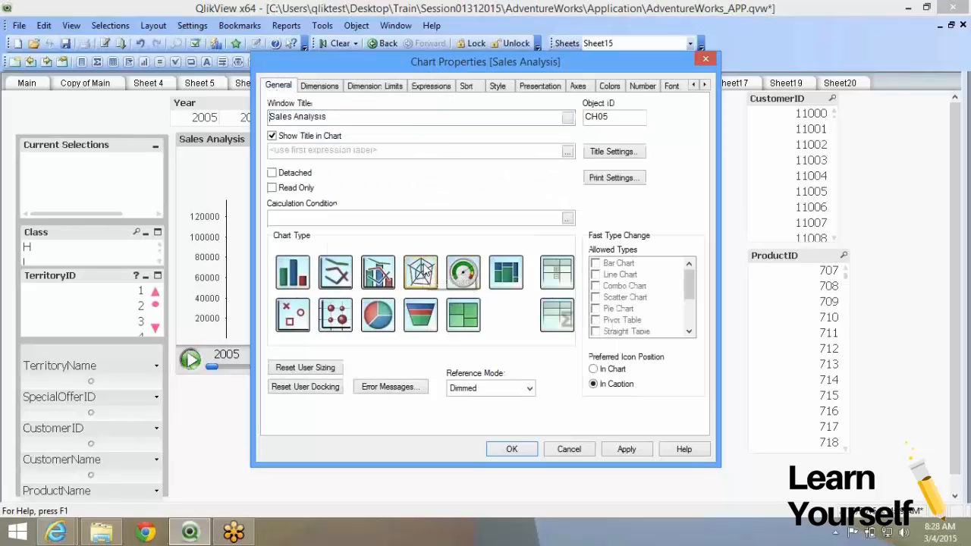
left_click(378, 315)
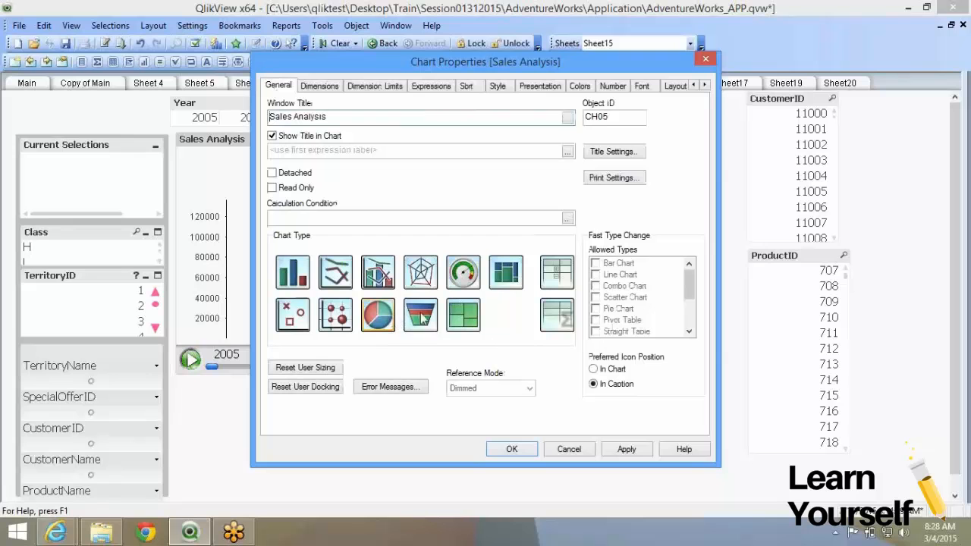
left_click(422, 317)
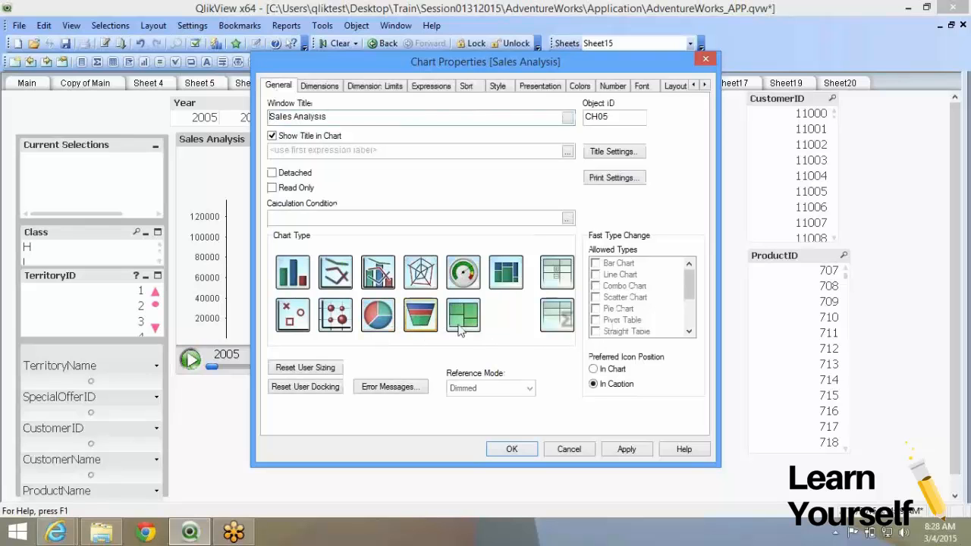
left_click(460, 325)
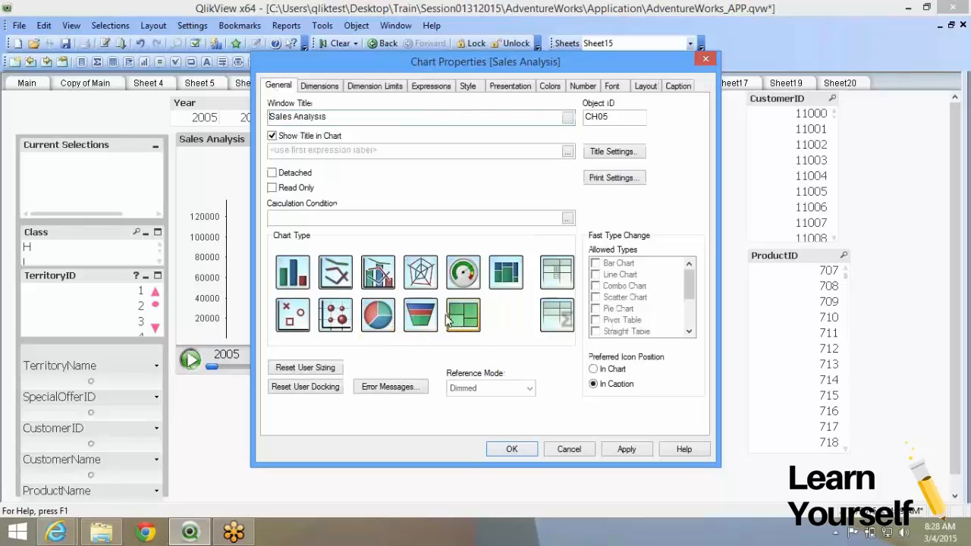
left_click(505, 287)
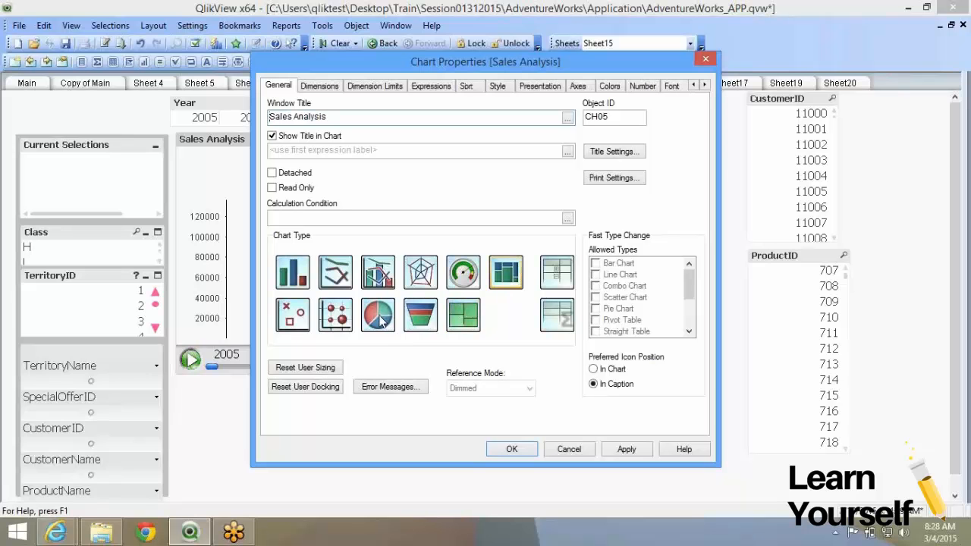
left_click(381, 321)
left_click(294, 276)
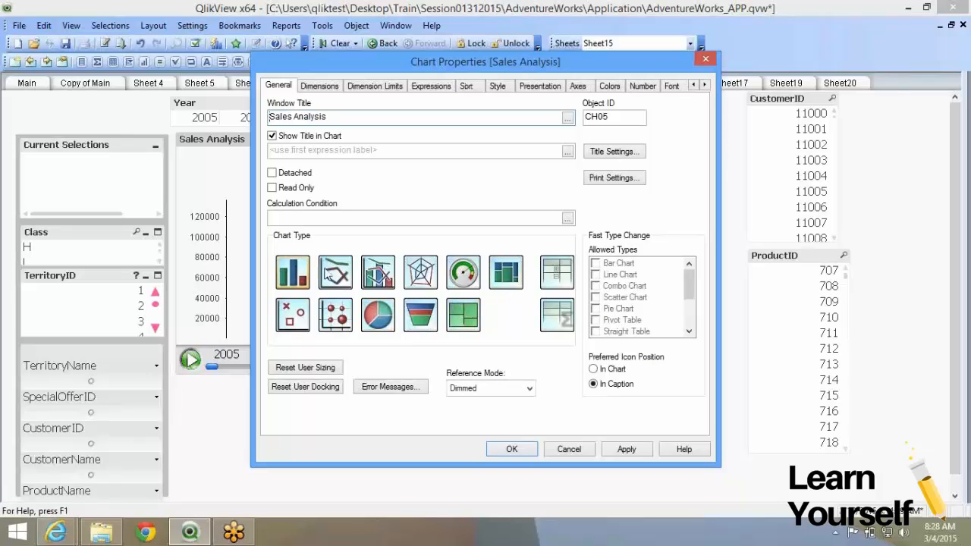